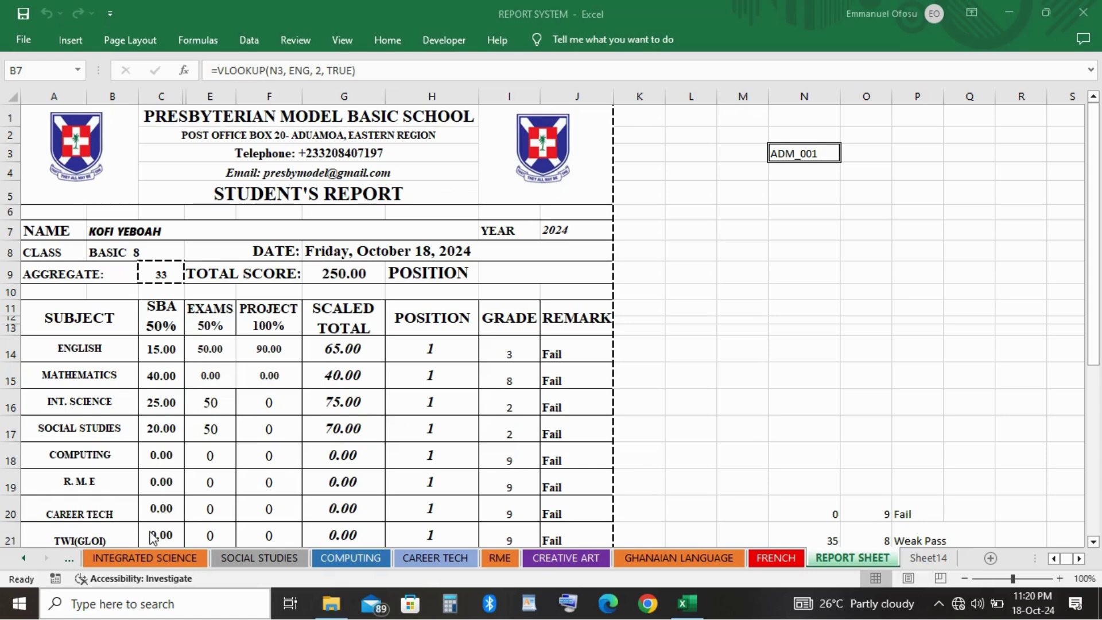
Switch the report's student index to ADM_002, then ADM_003, then back to ADM_001.
click(144, 561)
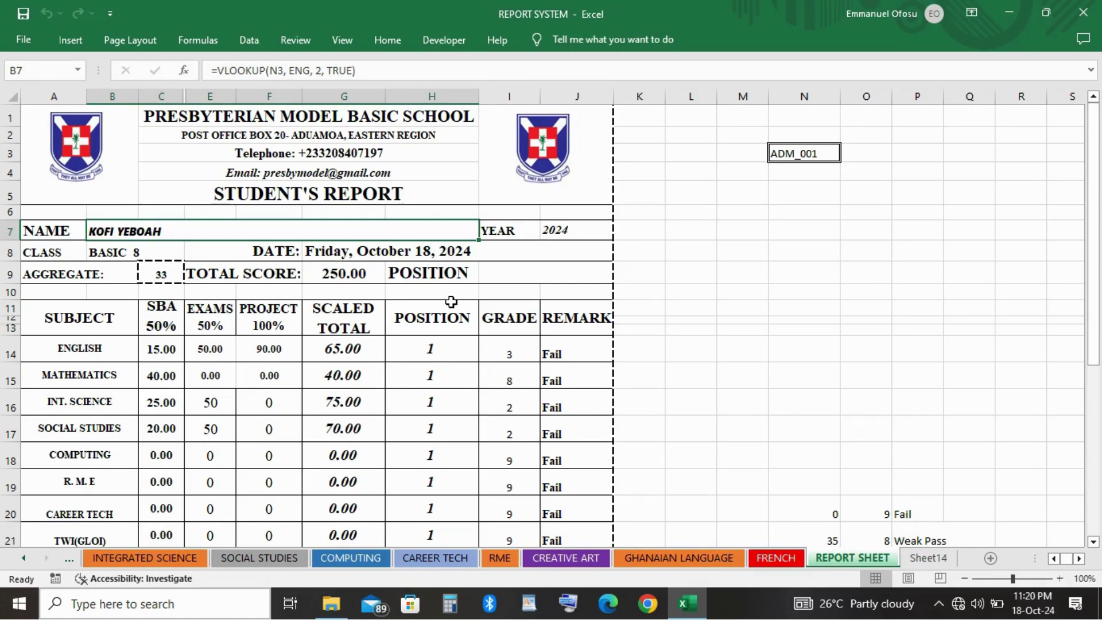
drag(421, 315, 695, 287)
click(772, 273)
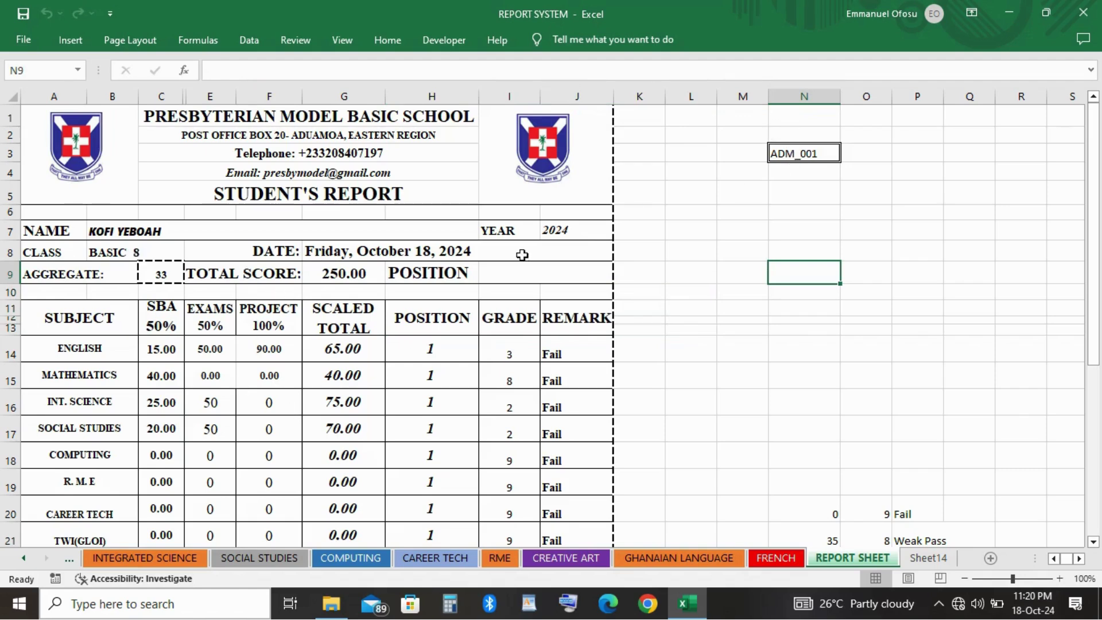
click(813, 158)
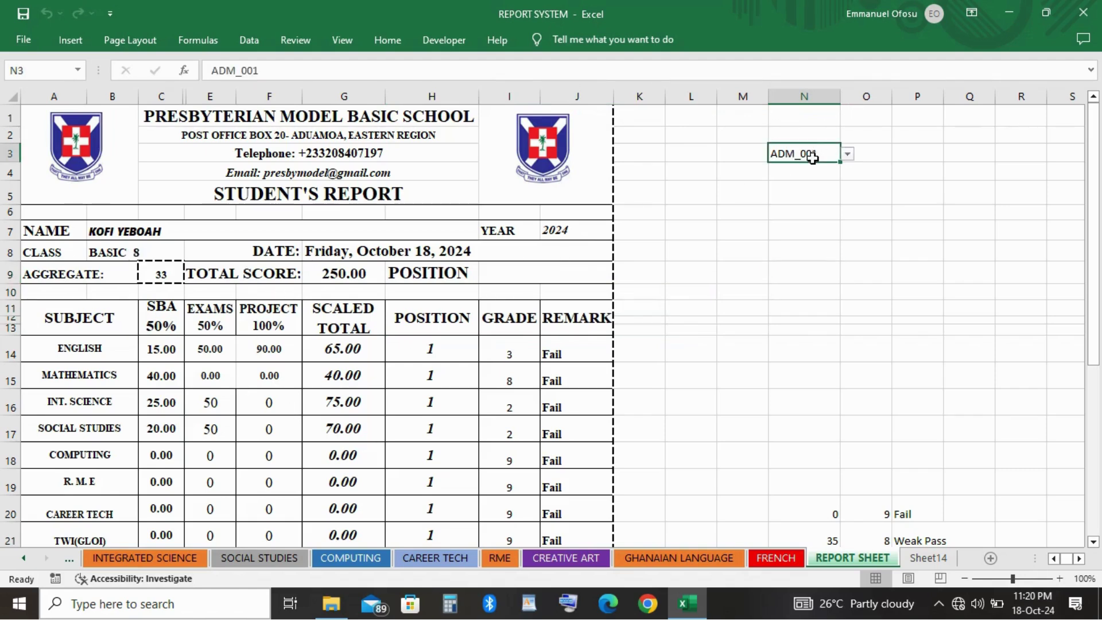
click(847, 155)
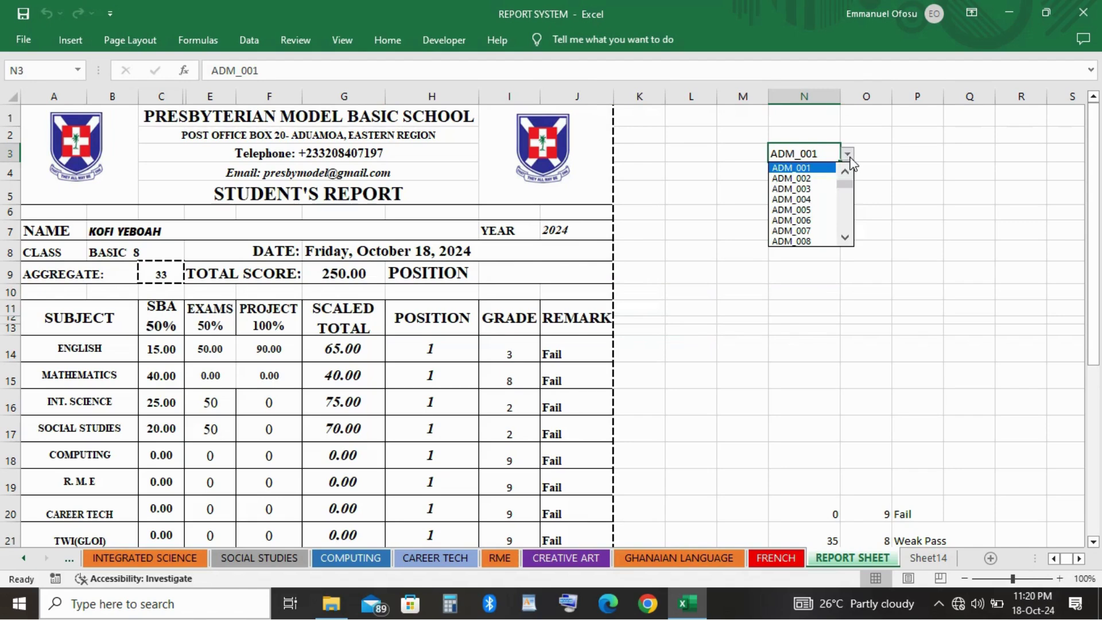
click(814, 179)
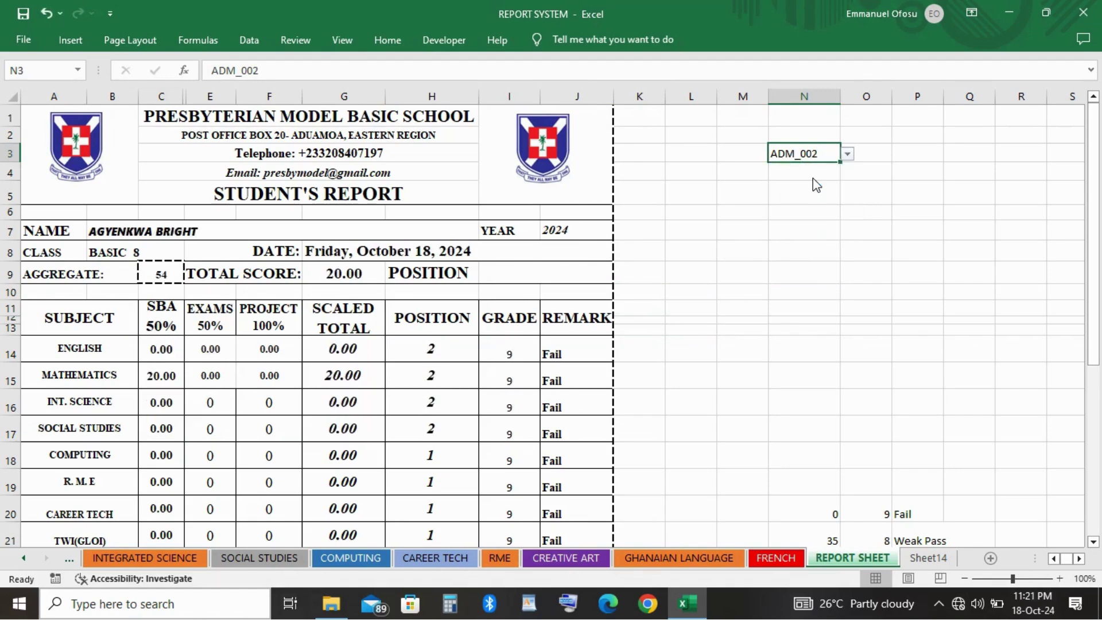
scroll(301, 497, down, 2)
scroll(301, 497, up, 2)
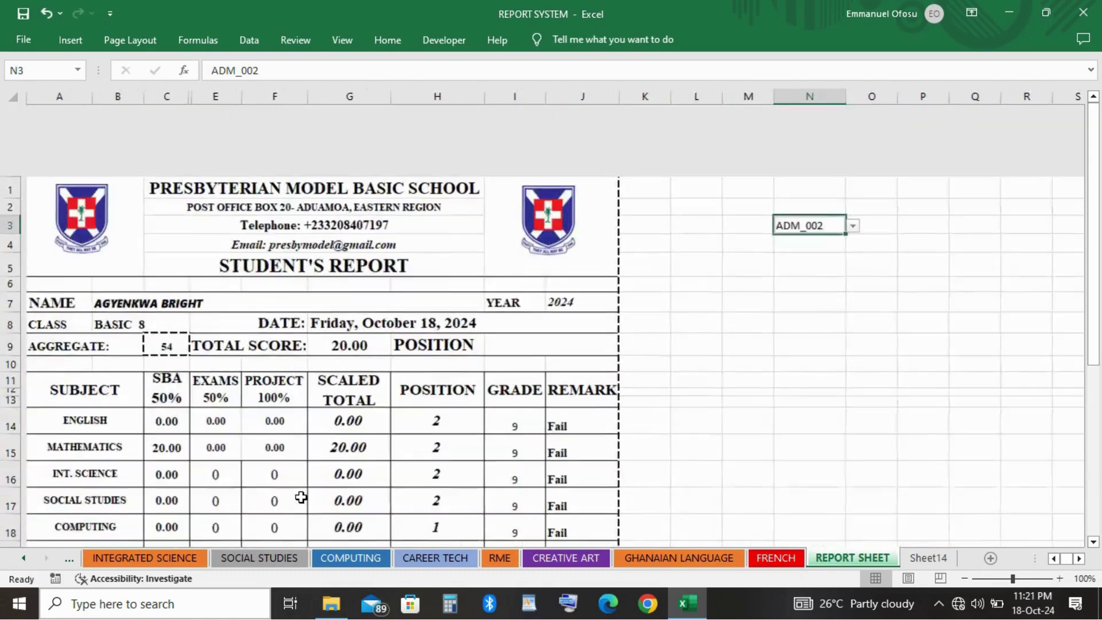
click(848, 155)
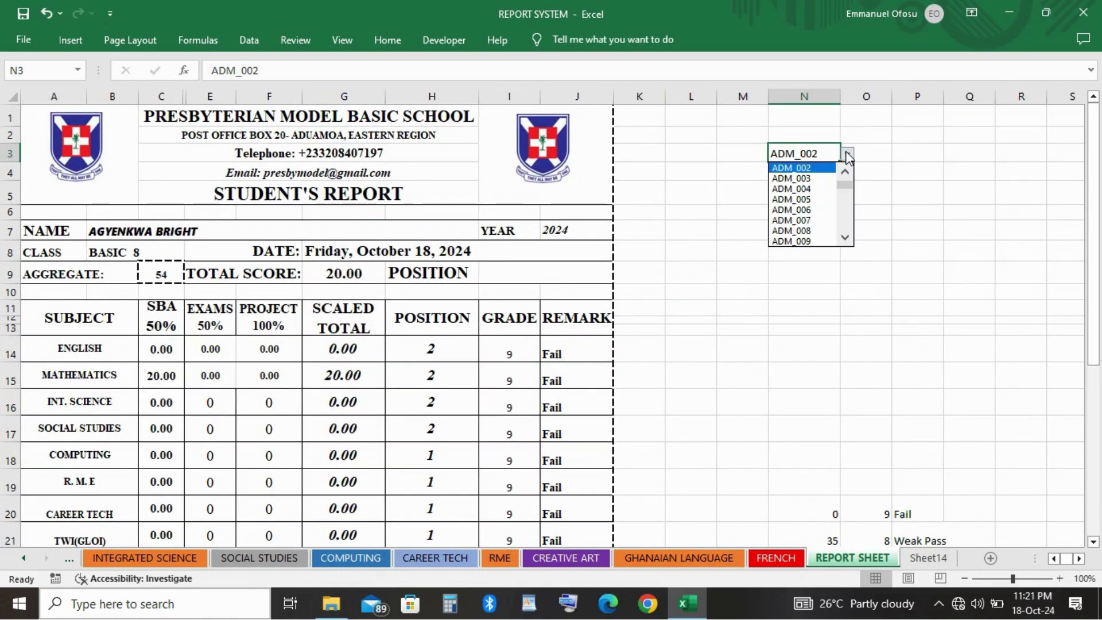
click(813, 181)
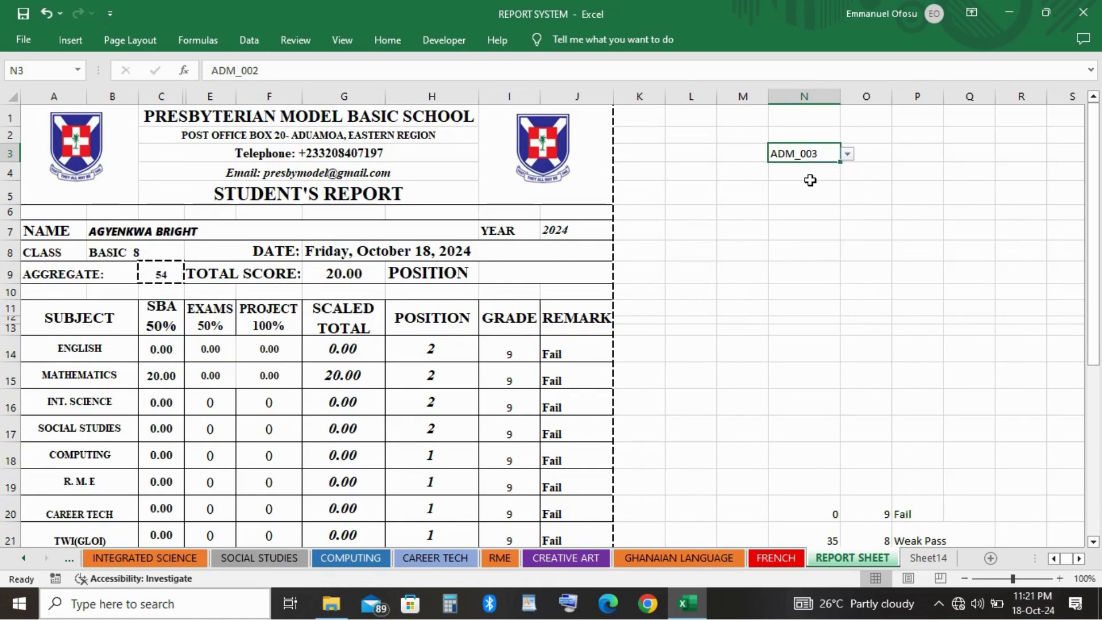
click(848, 154)
scroll(847, 176, up, 1)
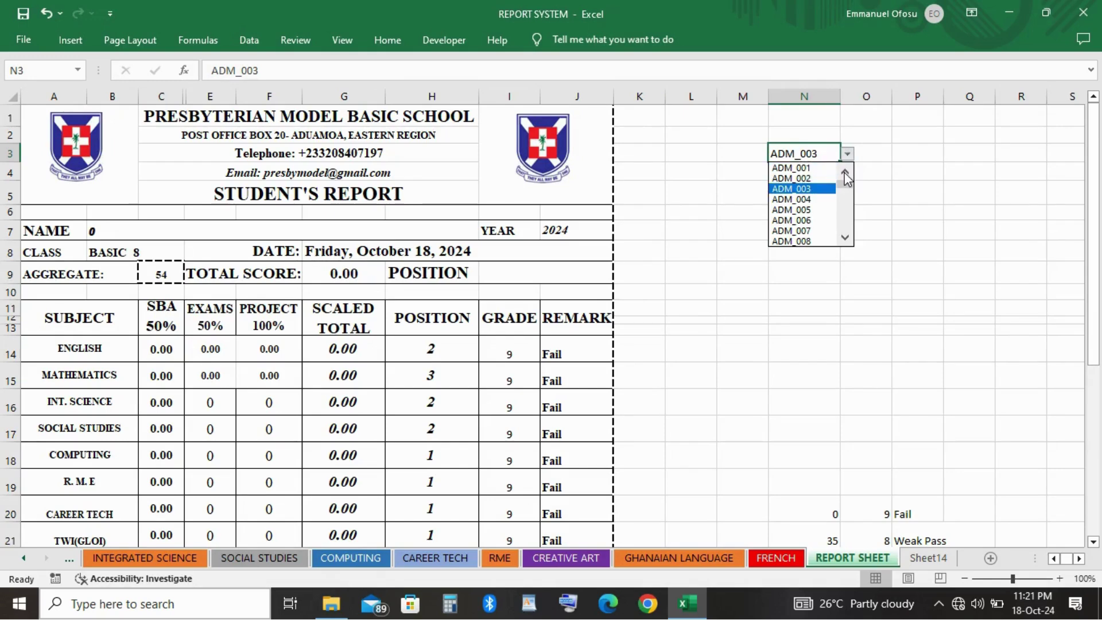
click(809, 169)
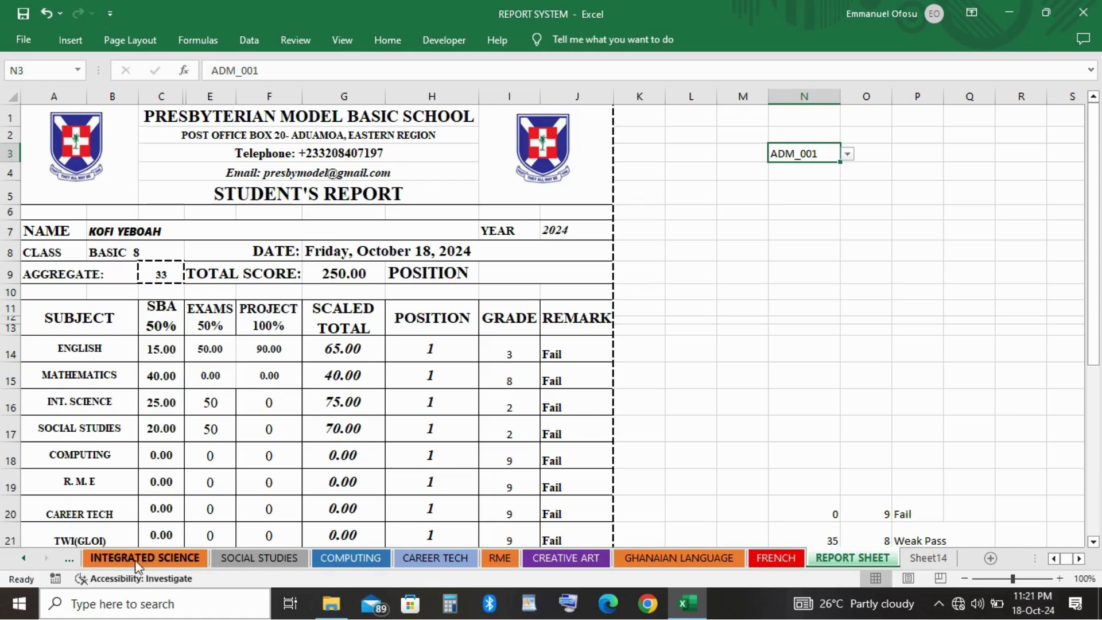
Look through every sheet from Register to FRENCH, then return to the REPORT SHEET.
click(23, 558)
click(23, 559)
click(24, 558)
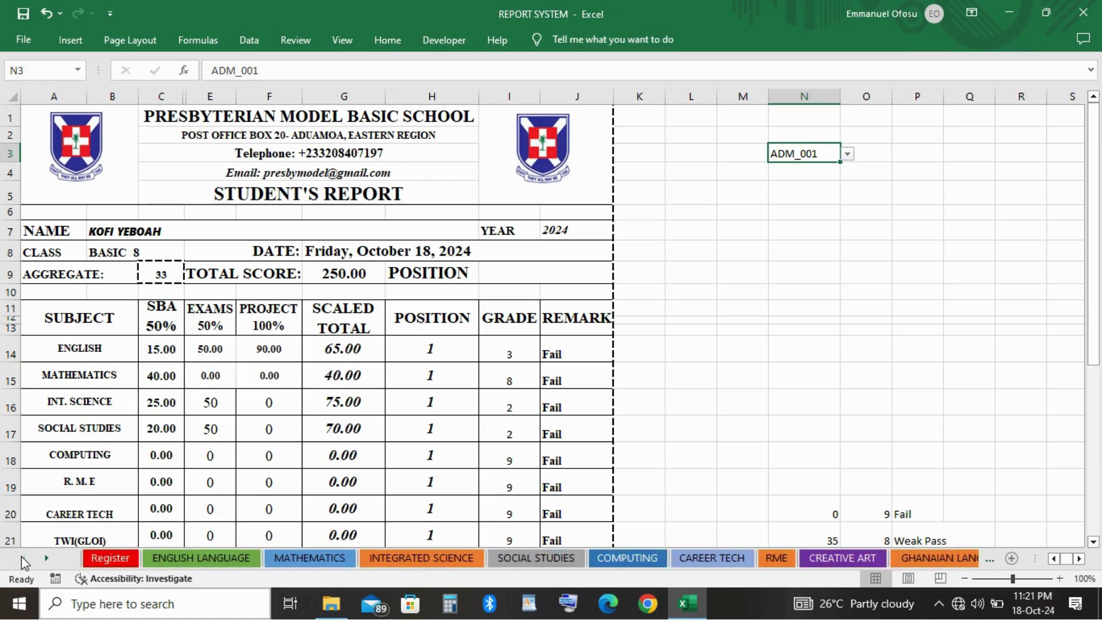
click(99, 558)
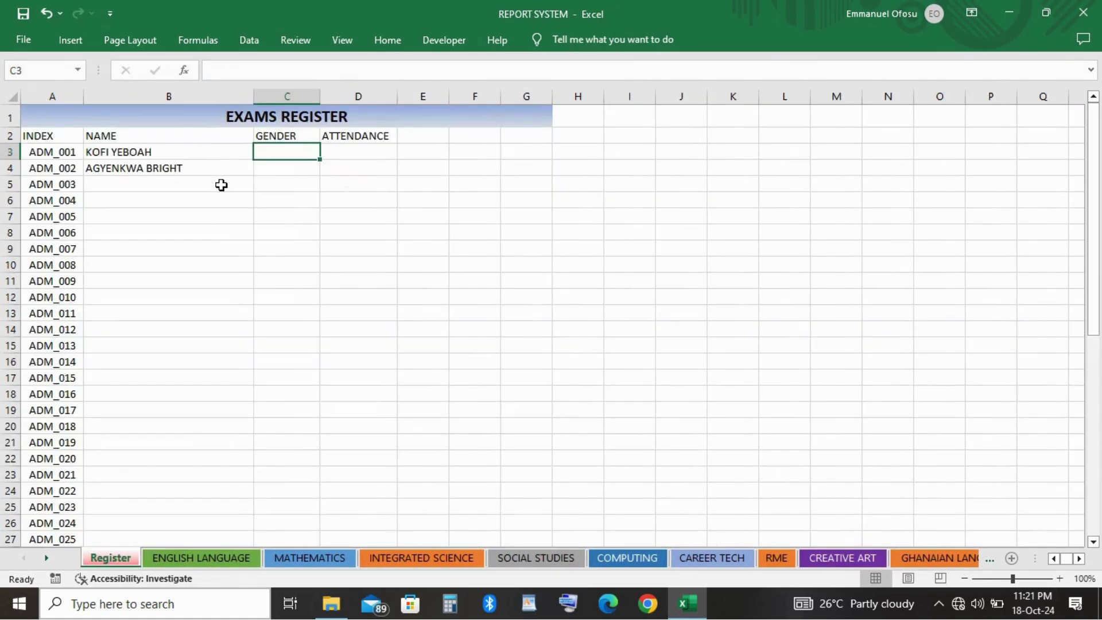
click(188, 560)
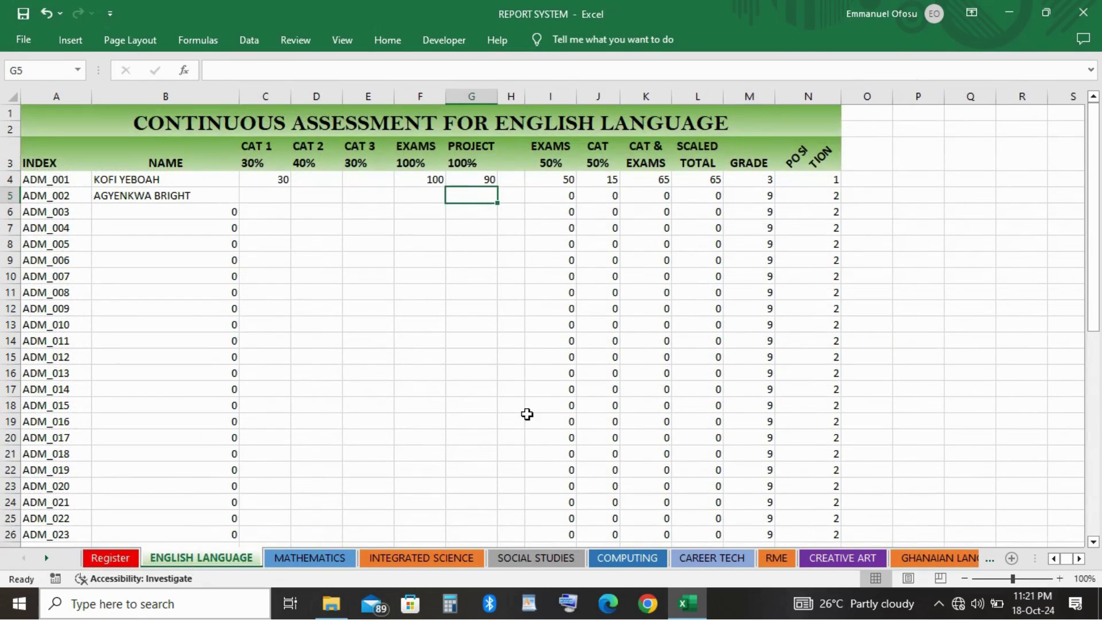
click(299, 560)
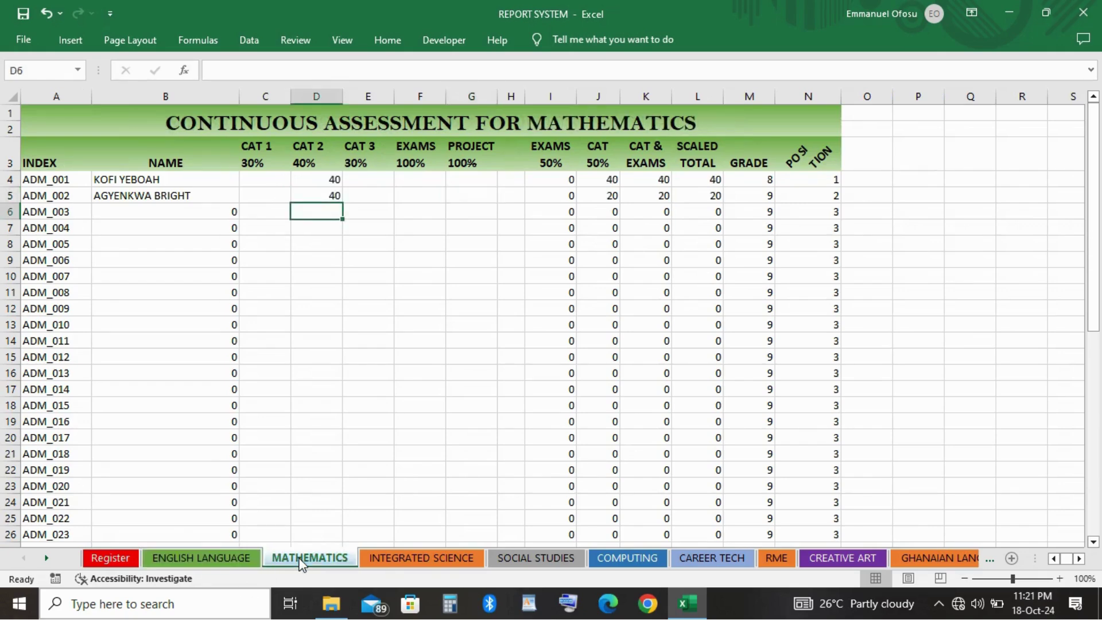
click(405, 563)
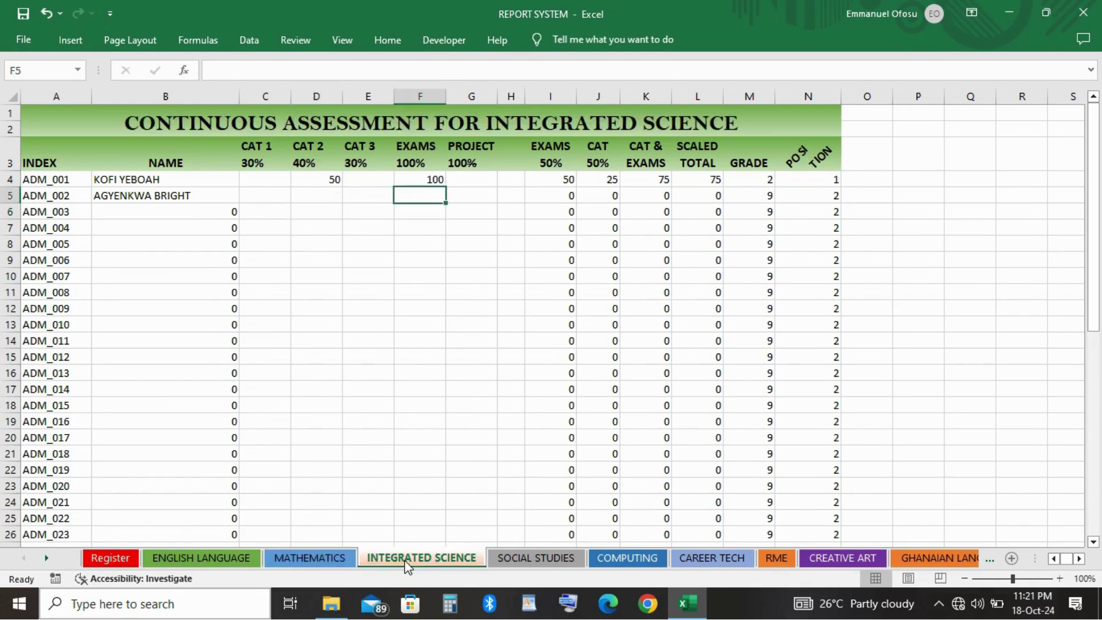
click(527, 563)
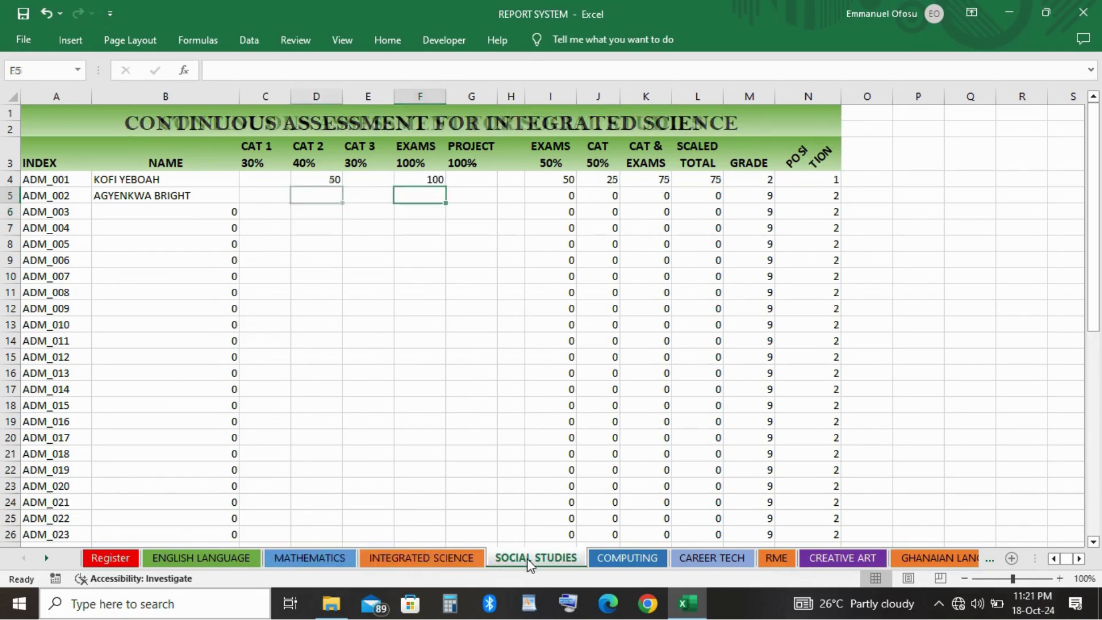
click(626, 560)
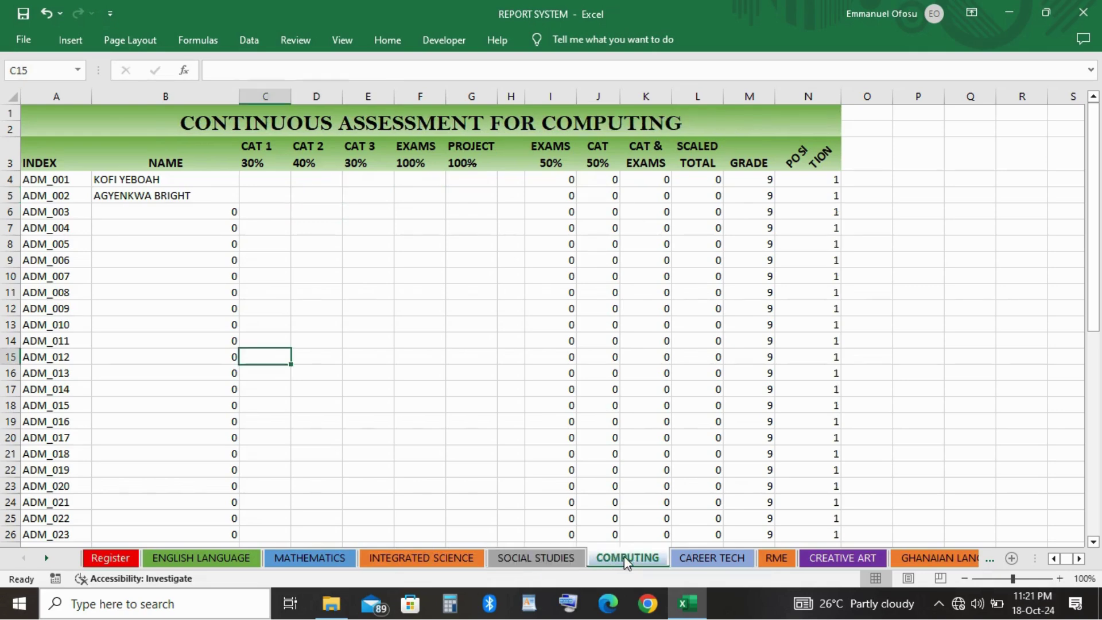
click(703, 557)
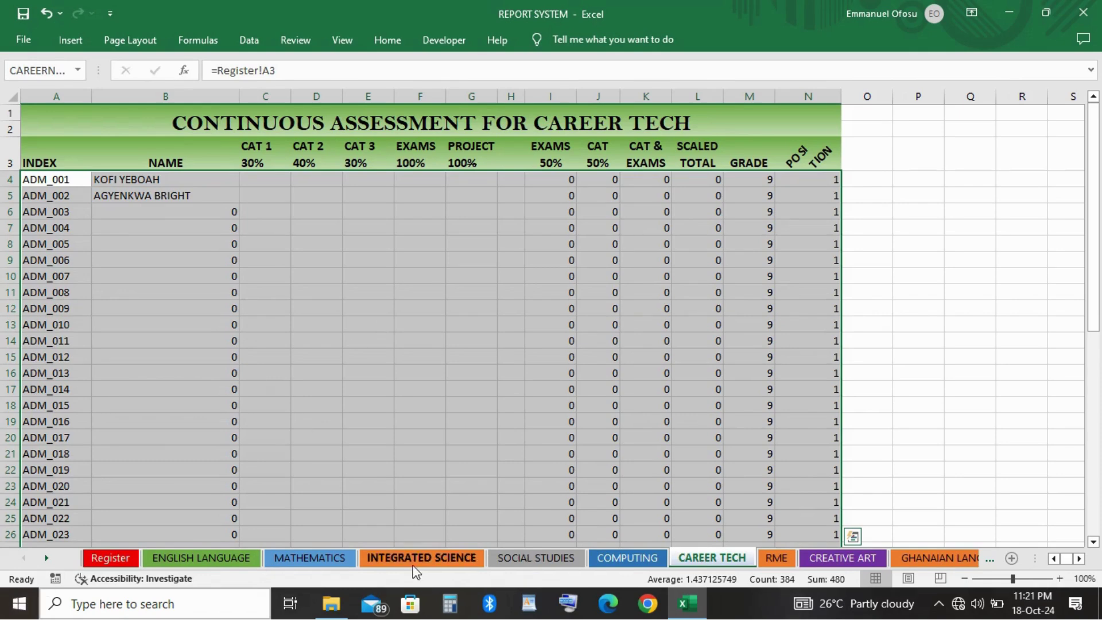
scroll(888, 558, down, 2)
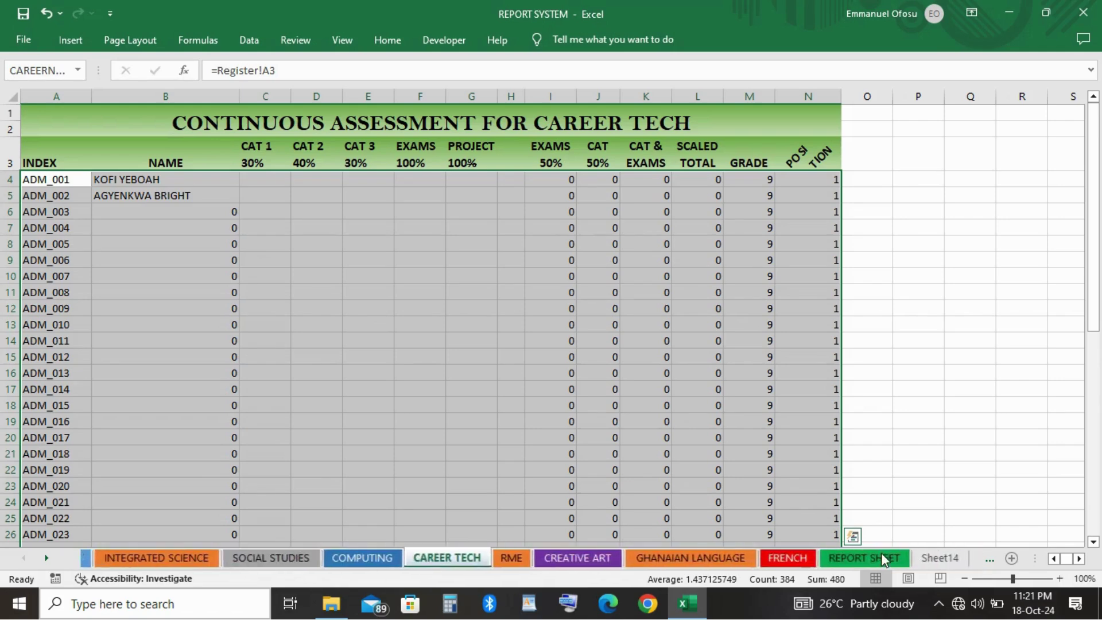
scroll(887, 558, up, 2)
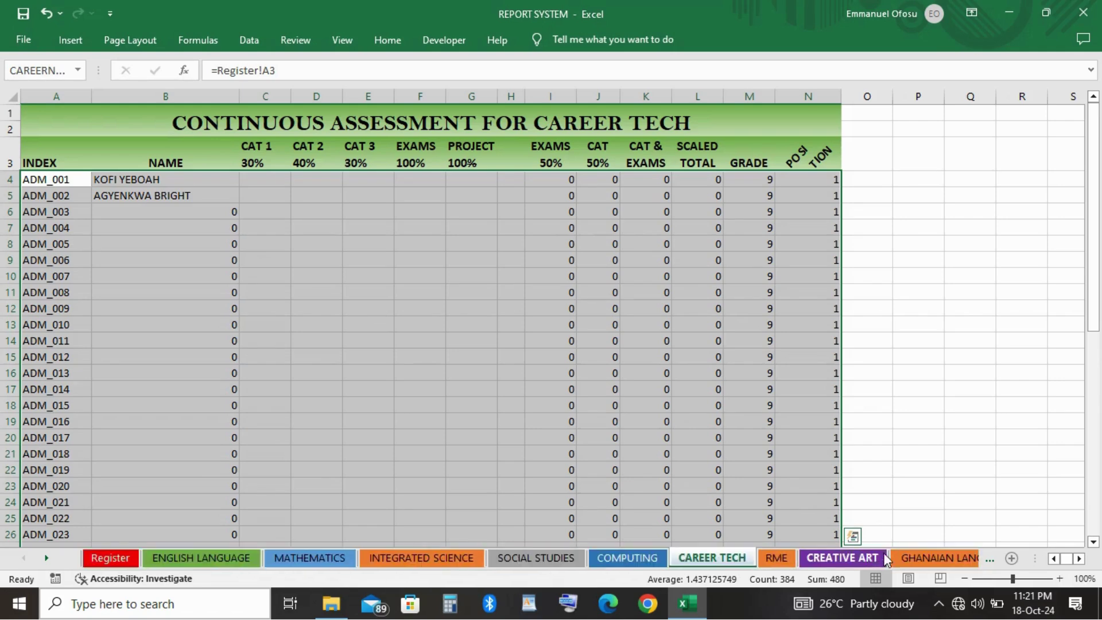
click(991, 565)
click(992, 565)
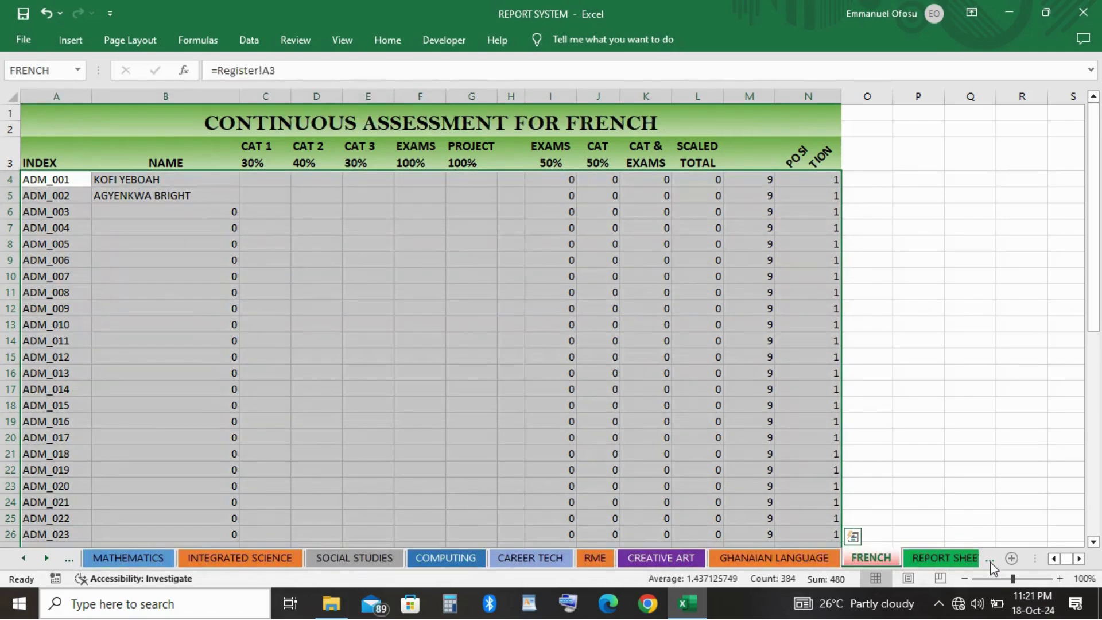
click(950, 558)
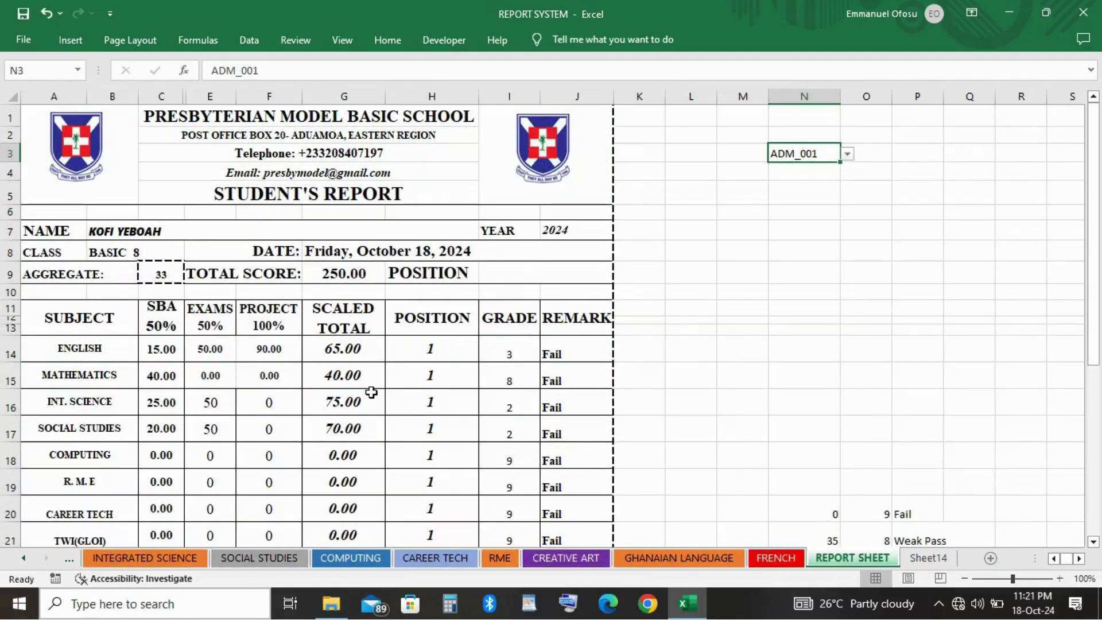
scroll(371, 391, down, 5)
scroll(371, 391, up, 5)
scroll(371, 393, down, 7)
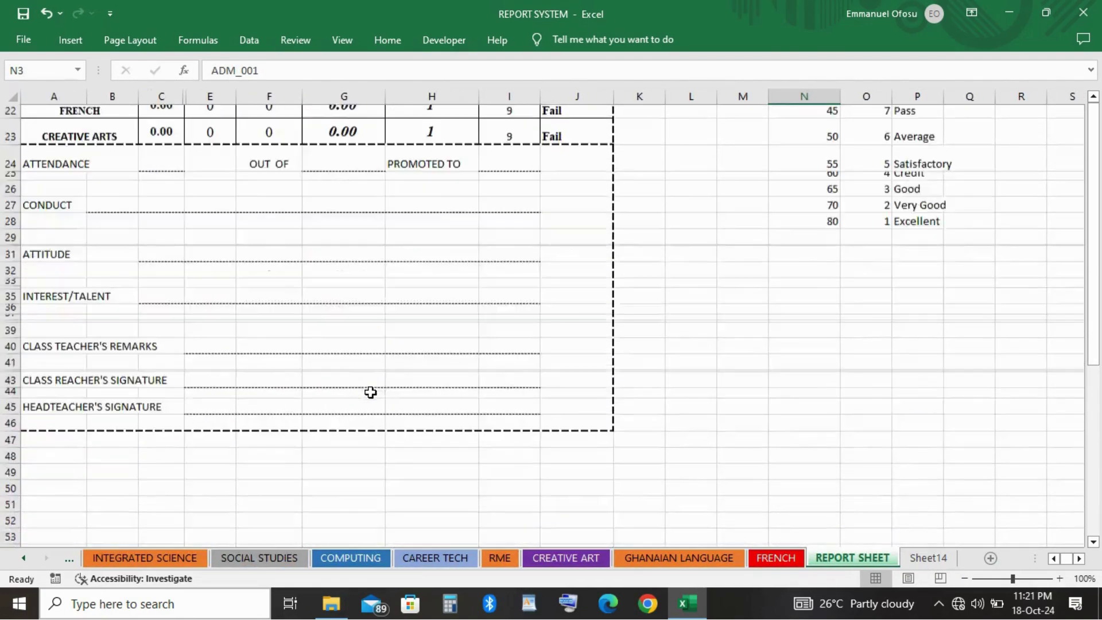
scroll(370, 393, up, 7)
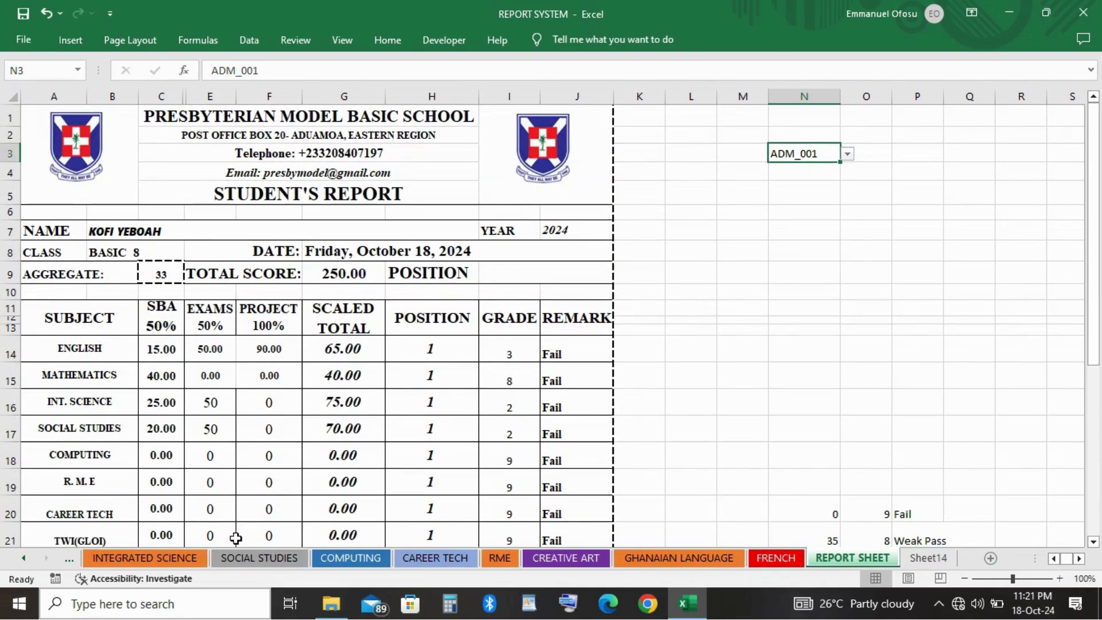
click(25, 560)
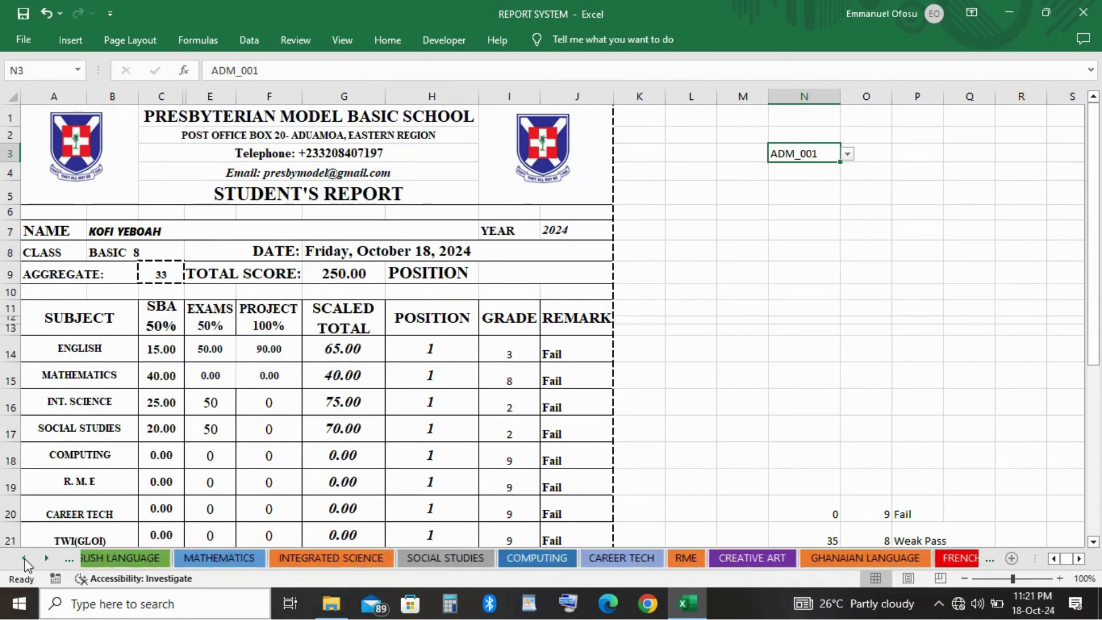
click(25, 560)
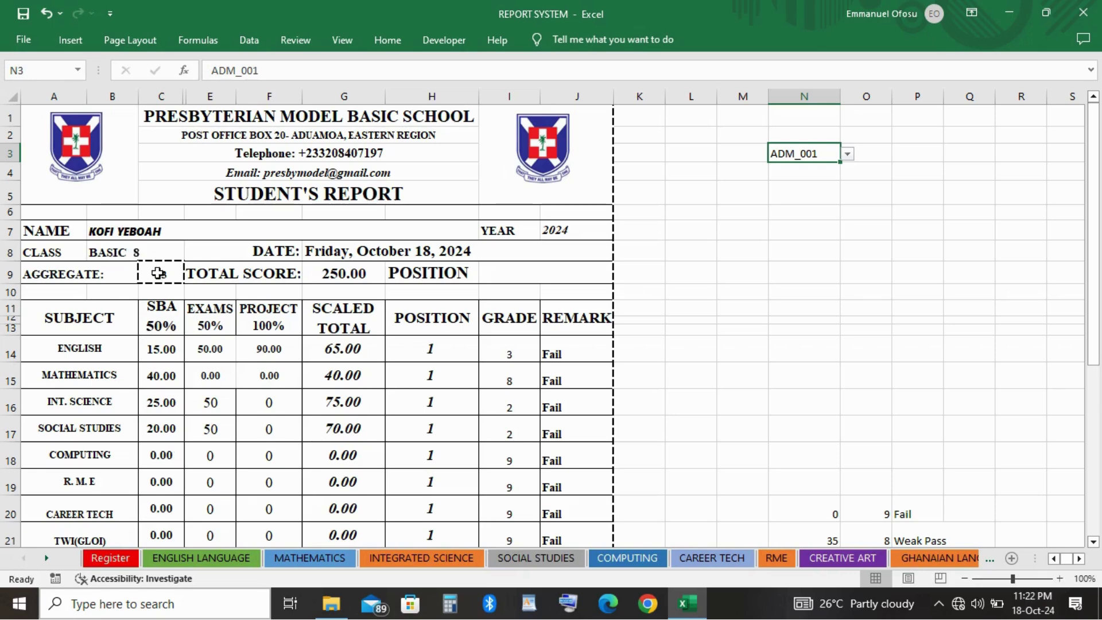
Inspect the report's formulas in C9, G9, G8, B7 and J7.
click(158, 274)
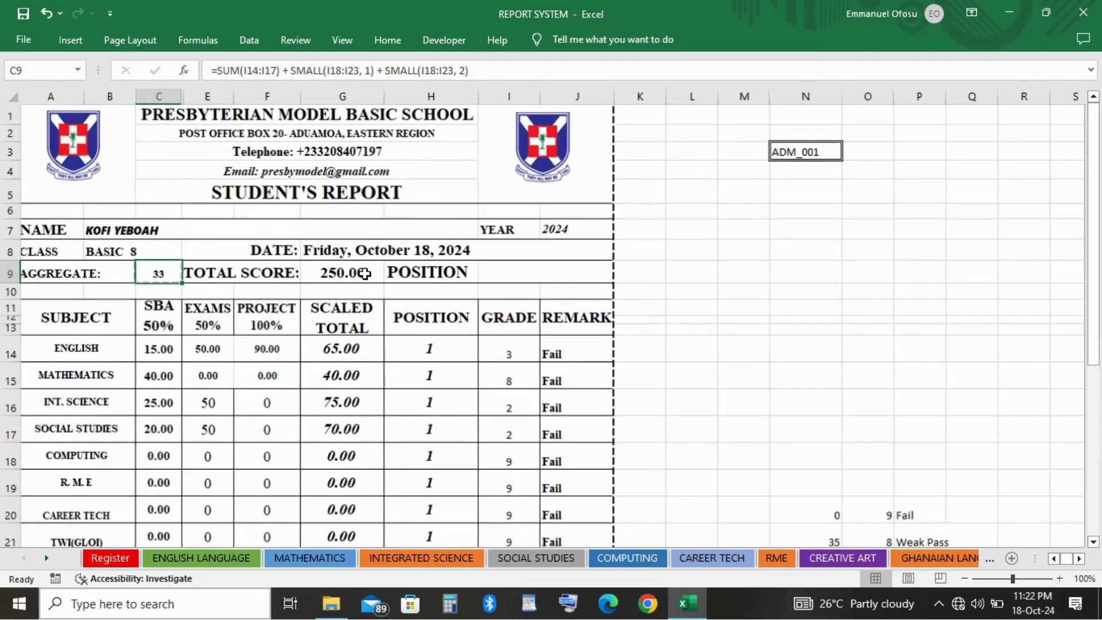
key(ctrl+c)
click(365, 274)
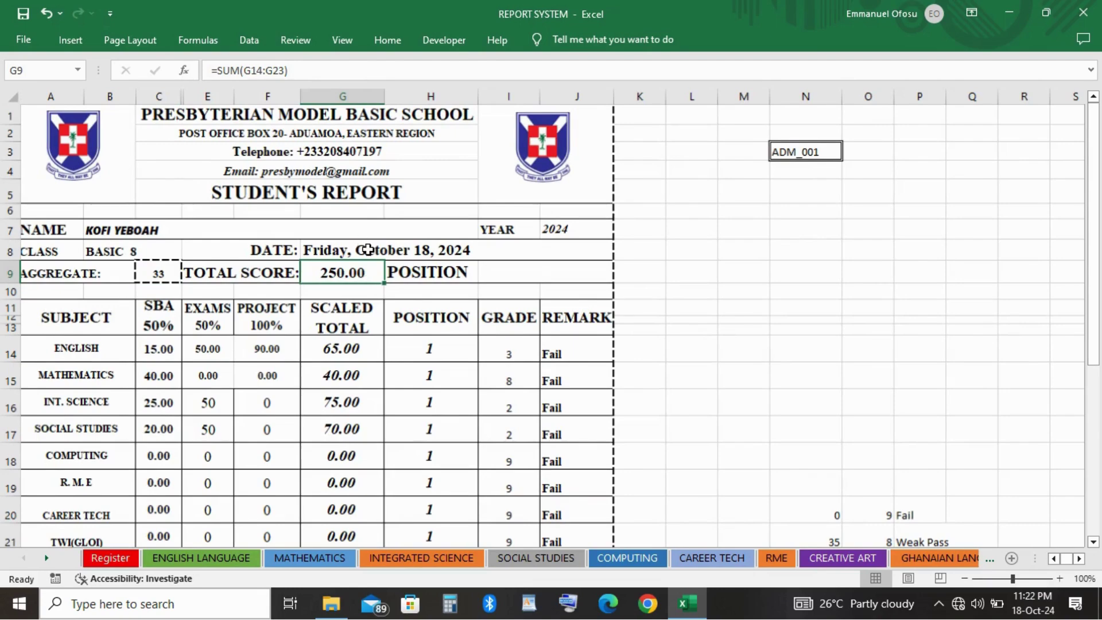
click(368, 250)
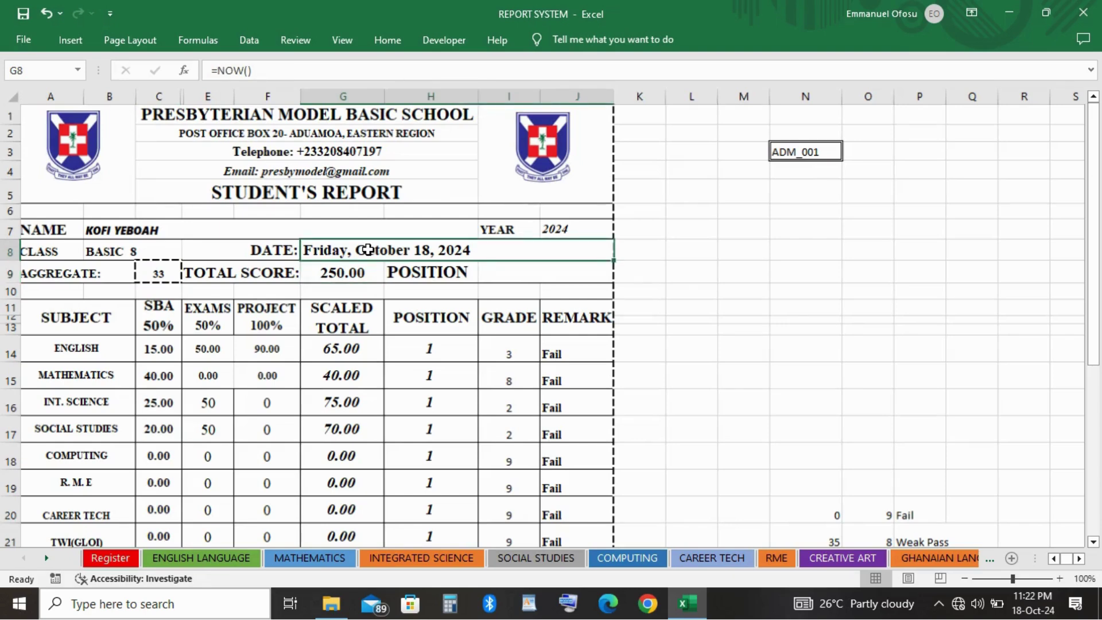
click(280, 230)
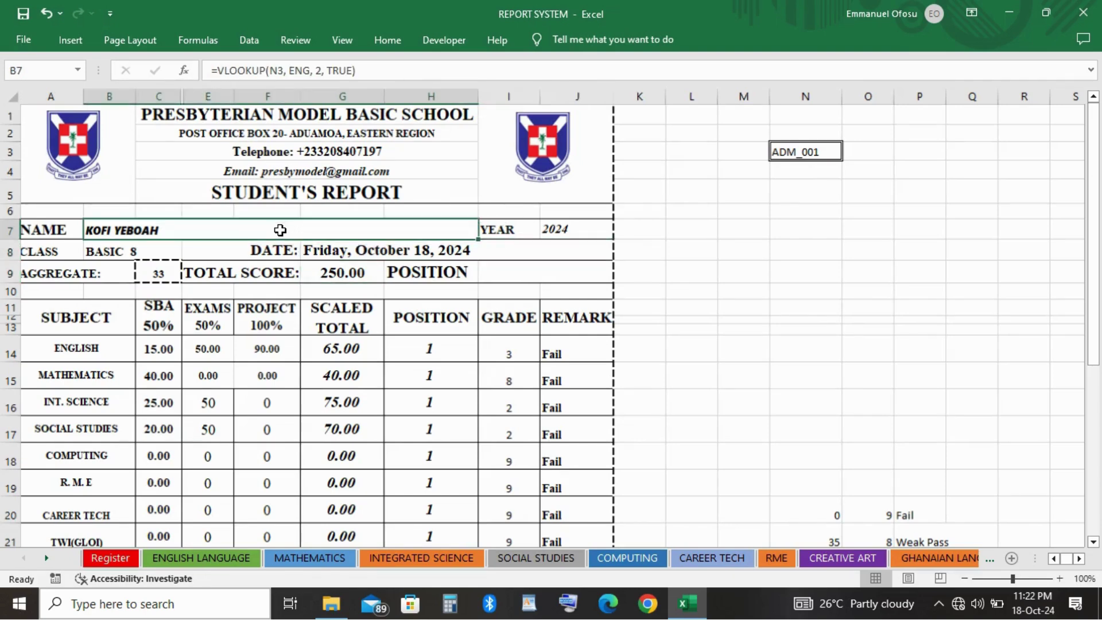
click(557, 229)
scroll(549, 434, down, 5)
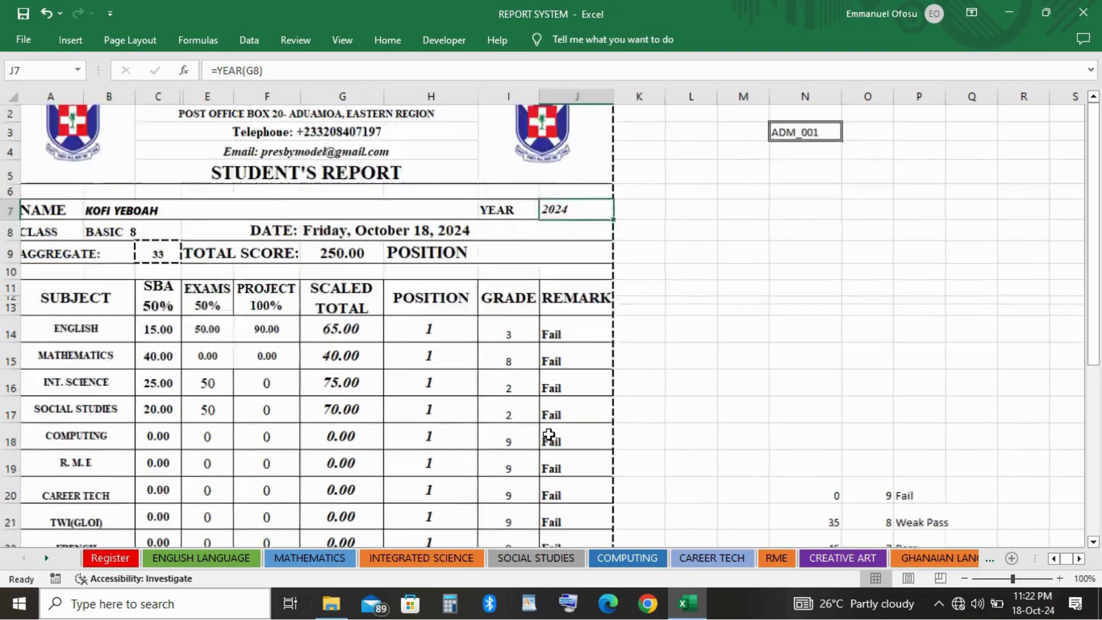
scroll(549, 435, down, 4)
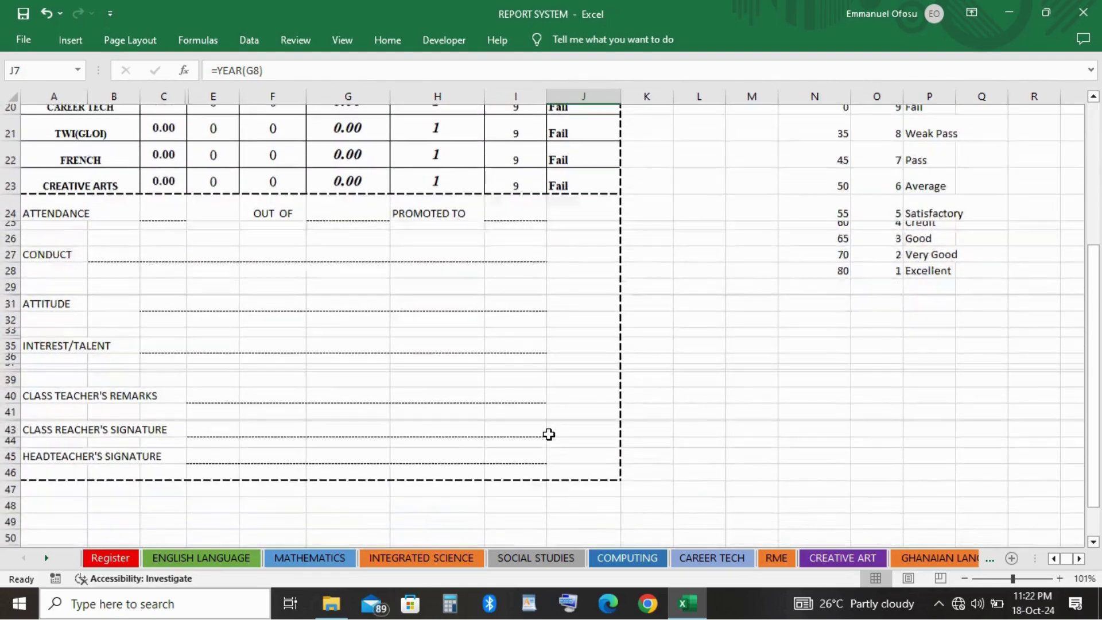
scroll(549, 435, down, 5)
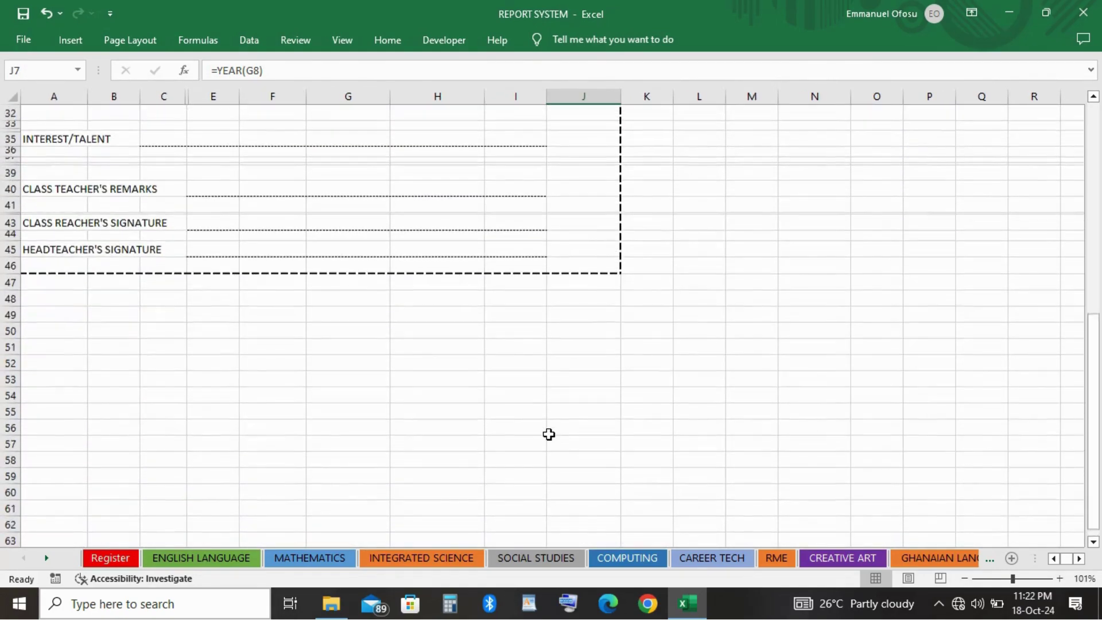
scroll(549, 435, up, 15)
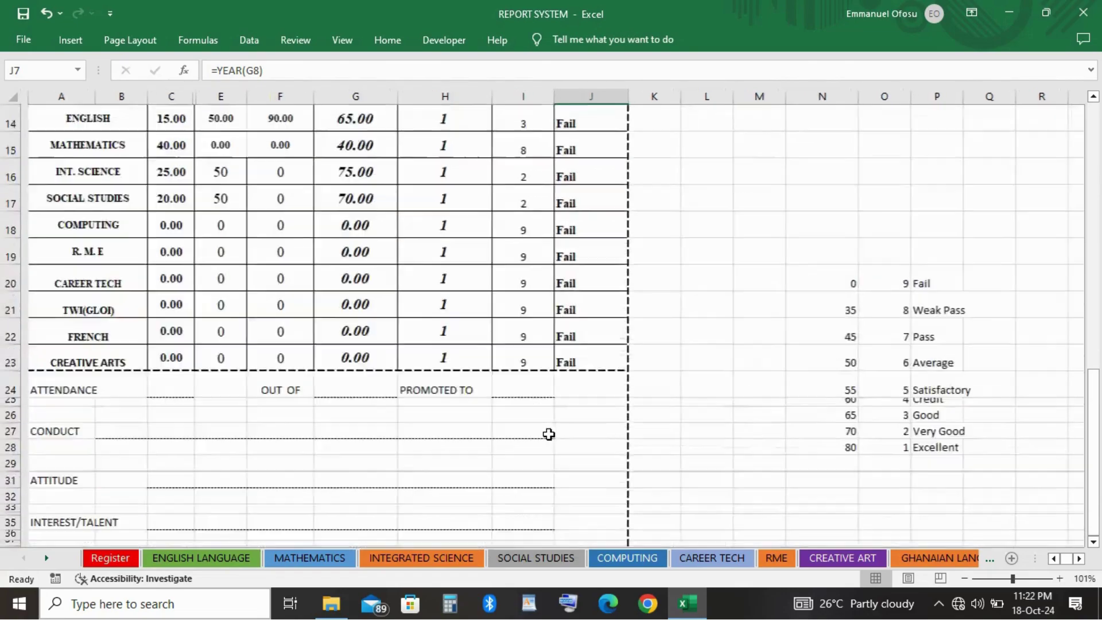
scroll(549, 434, down, 4)
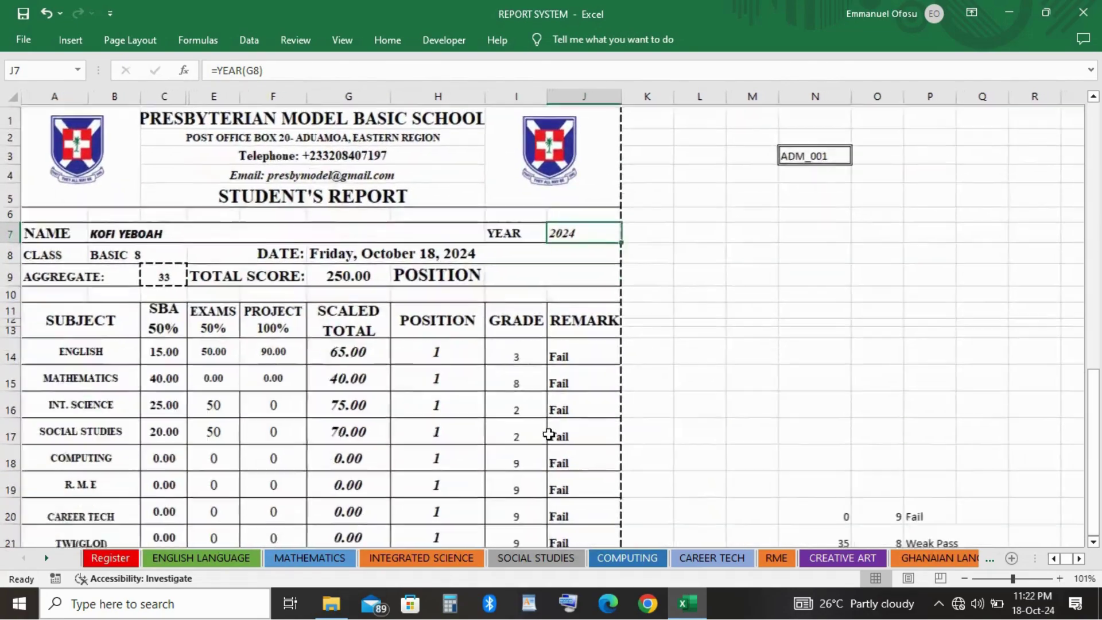
scroll(549, 435, up, 3)
scroll(549, 435, down, 3)
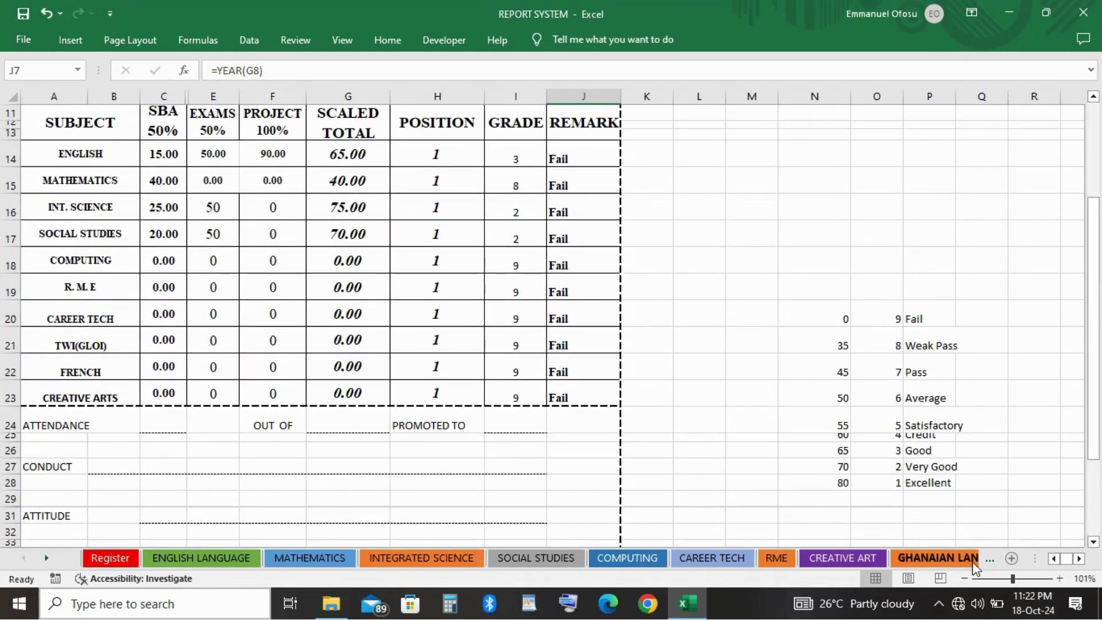
Copy the whole REPORT SHEET and start a new blank workbook.
click(991, 563)
click(990, 562)
click(988, 561)
click(989, 561)
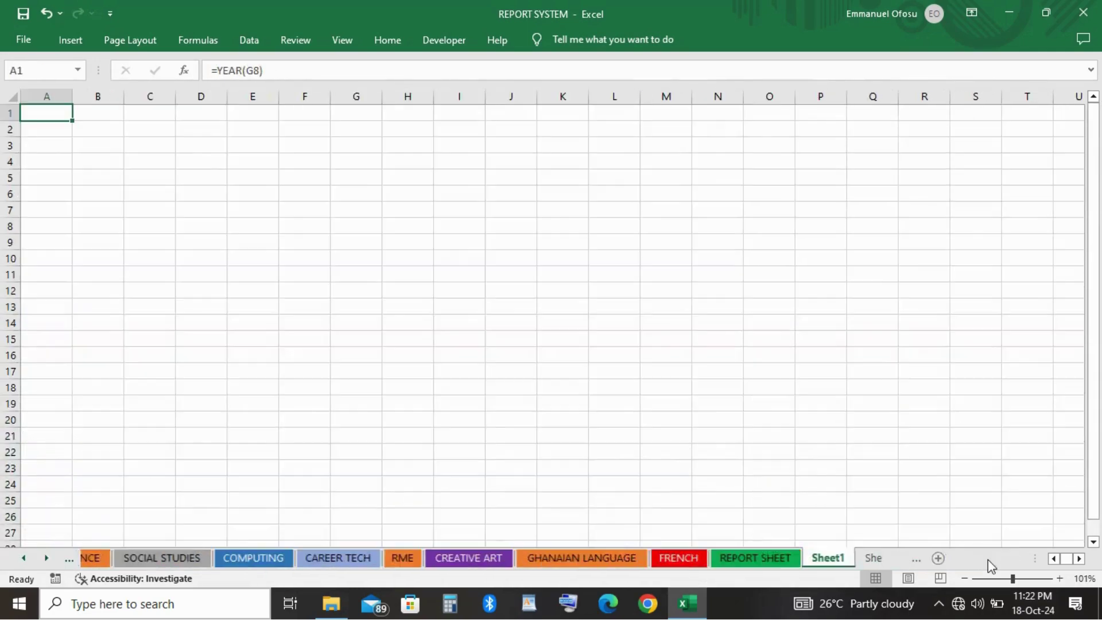
click(988, 559)
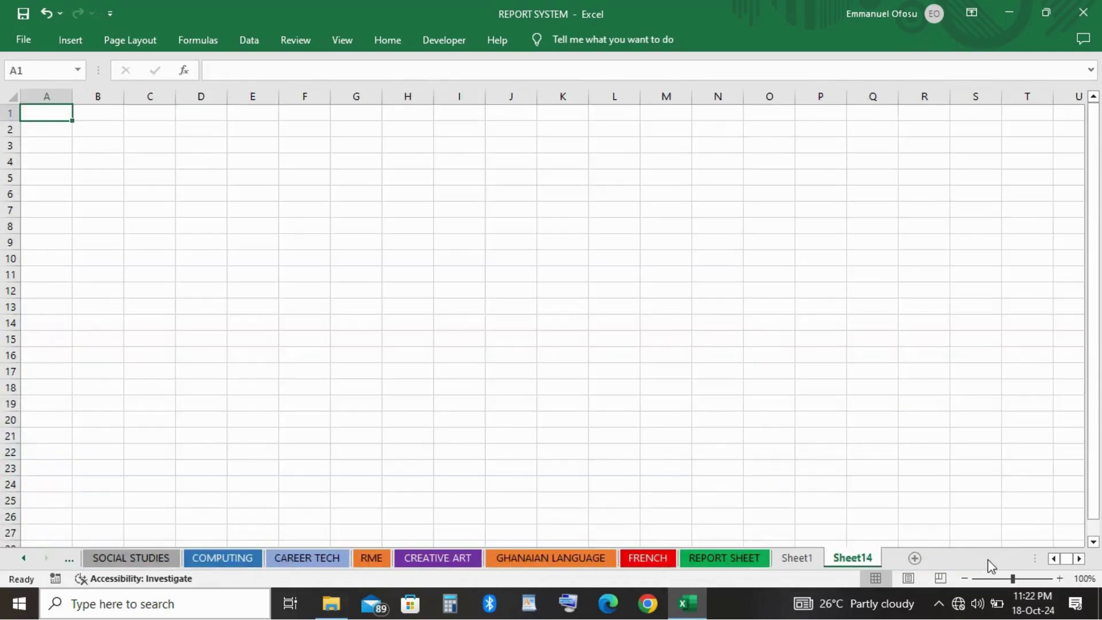
click(736, 564)
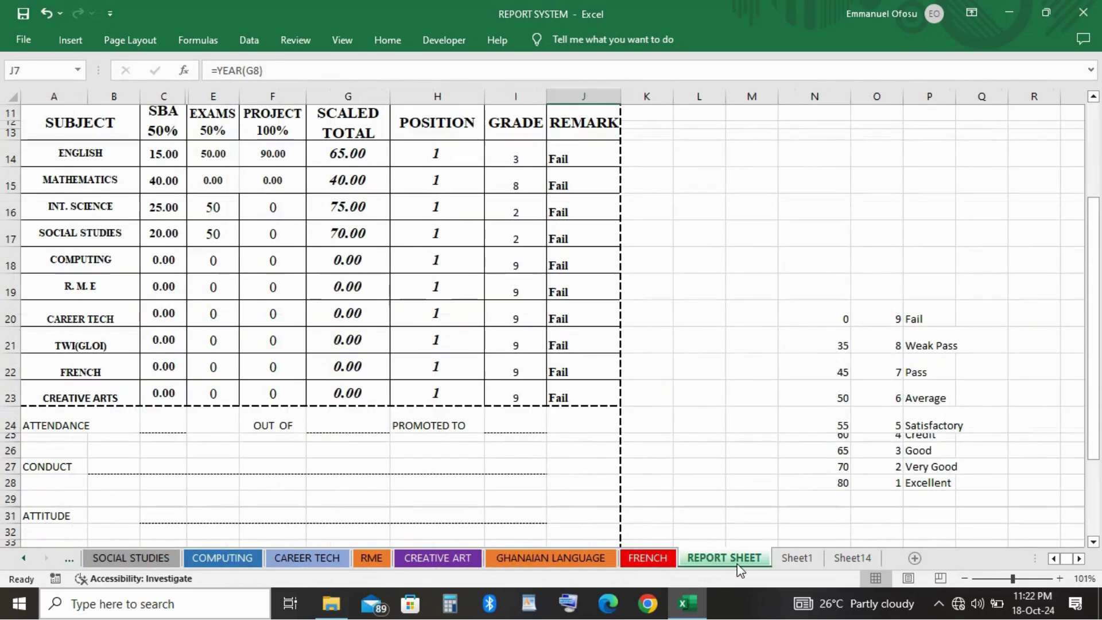
click(15, 100)
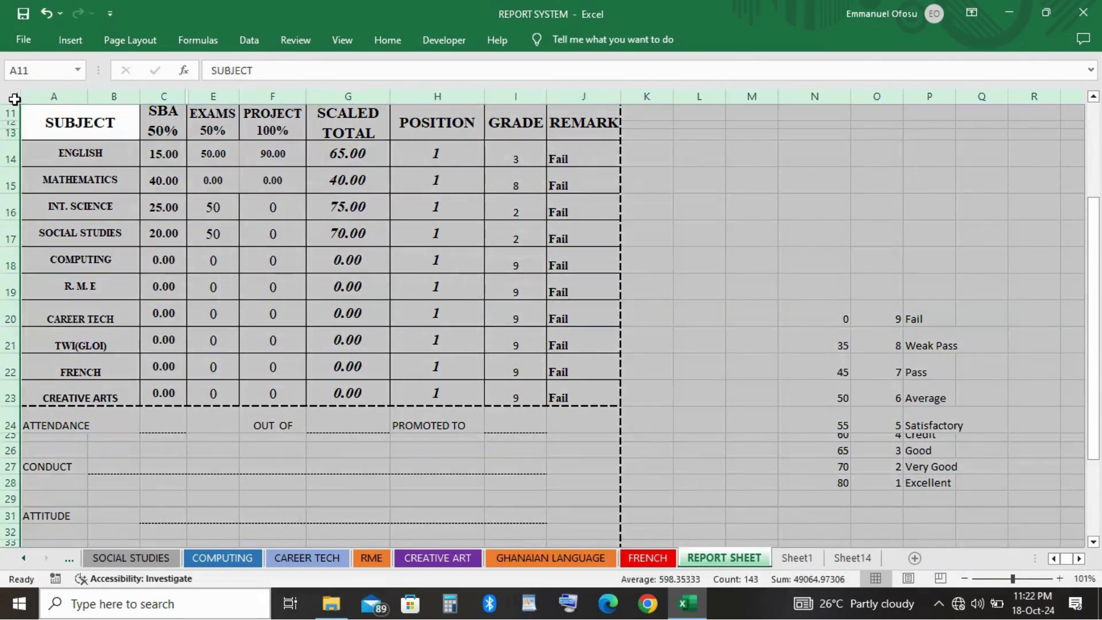
key(ctrl+c)
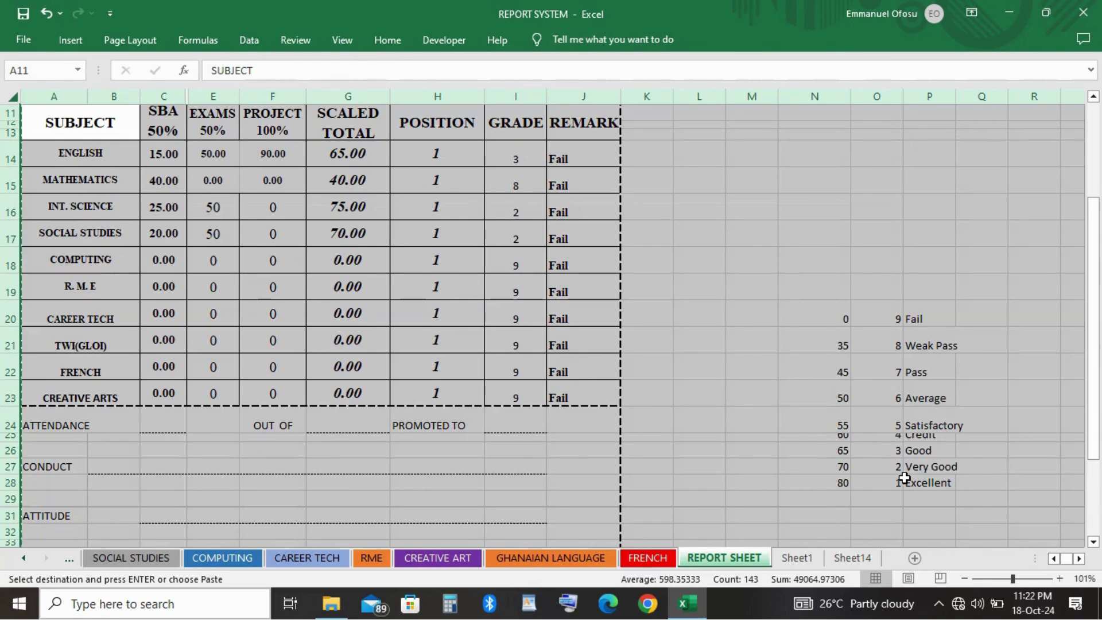
key(ctrl+n)
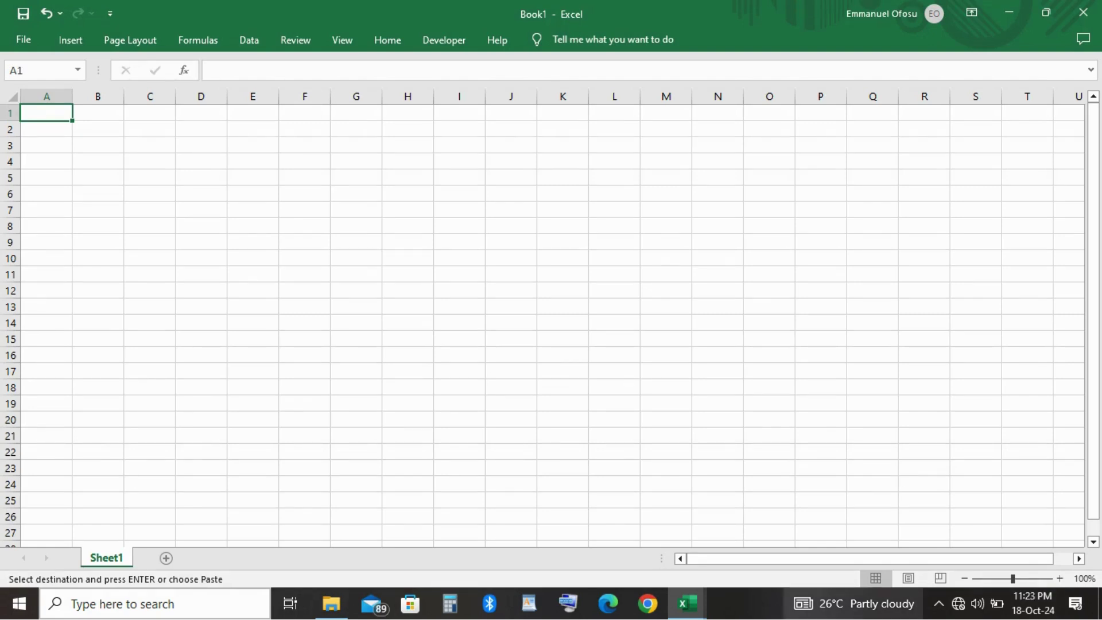
Rename Sheet1 of the new workbook to REGISTER.
right_click(113, 555)
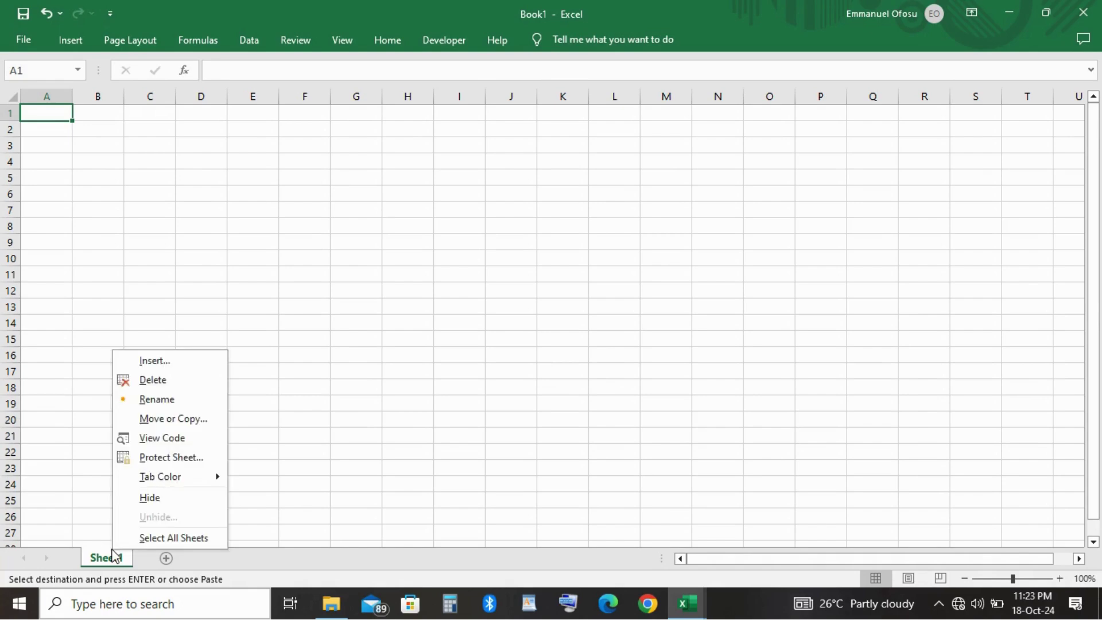
click(162, 402)
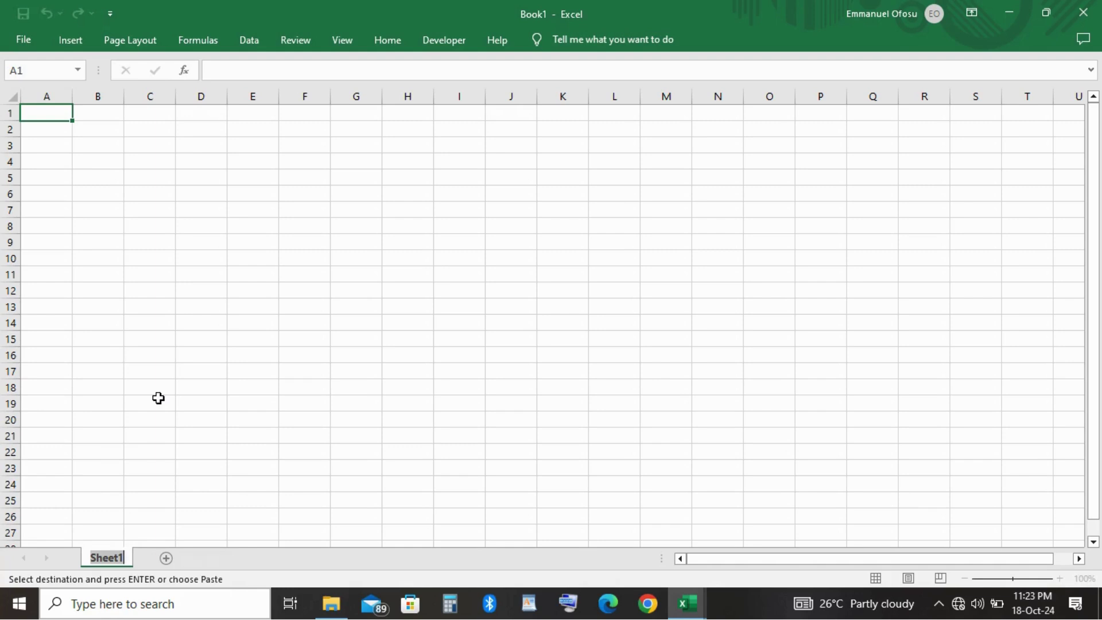
text(R)
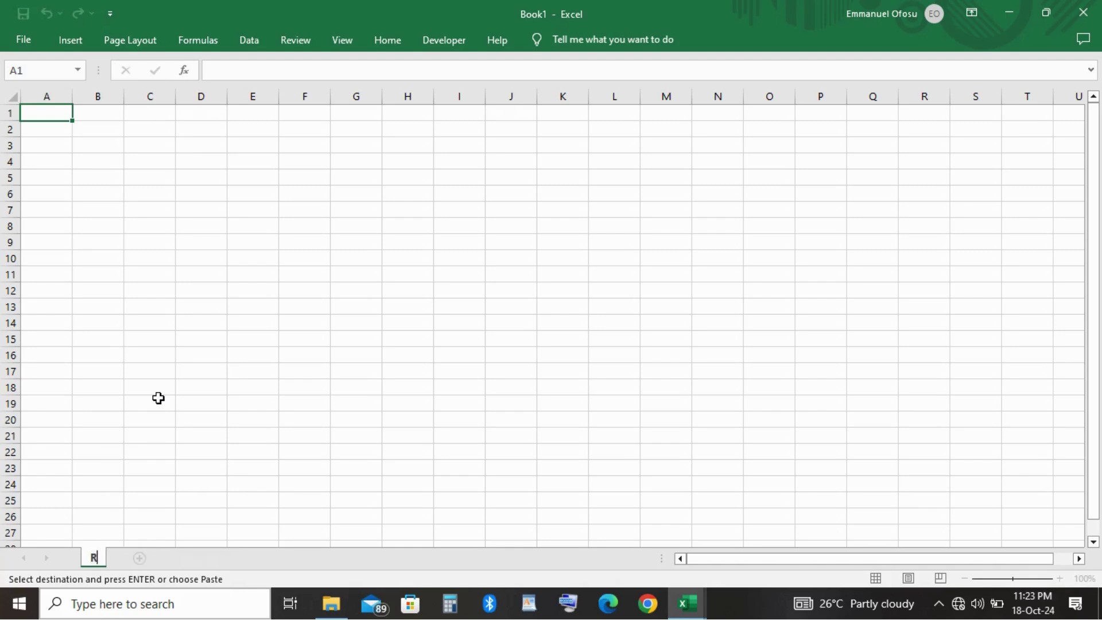
text(EGISTER)
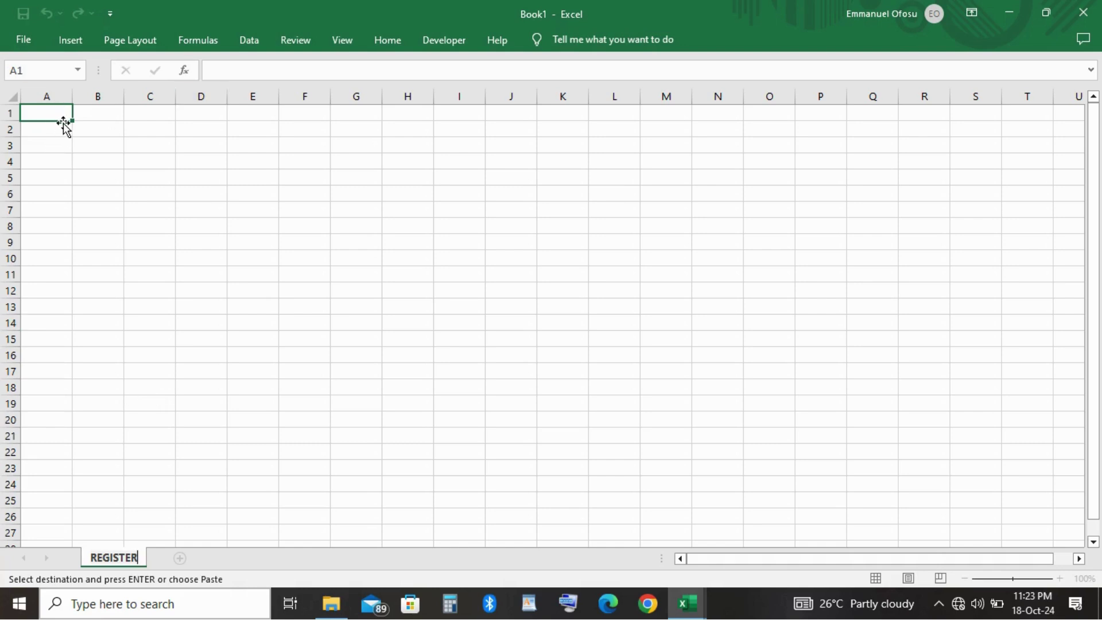
Enter the title EXAMS REGISTER in A1 and headers INDEX, NAME, GENDER, ATTENDANCE in row 2.
click(78, 115)
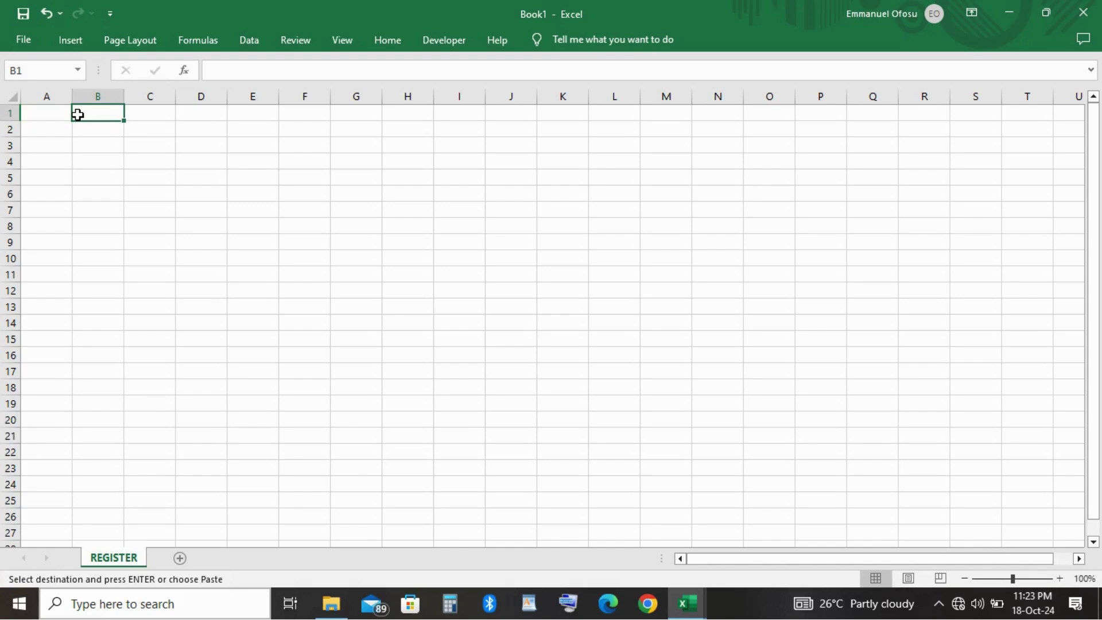
click(34, 115)
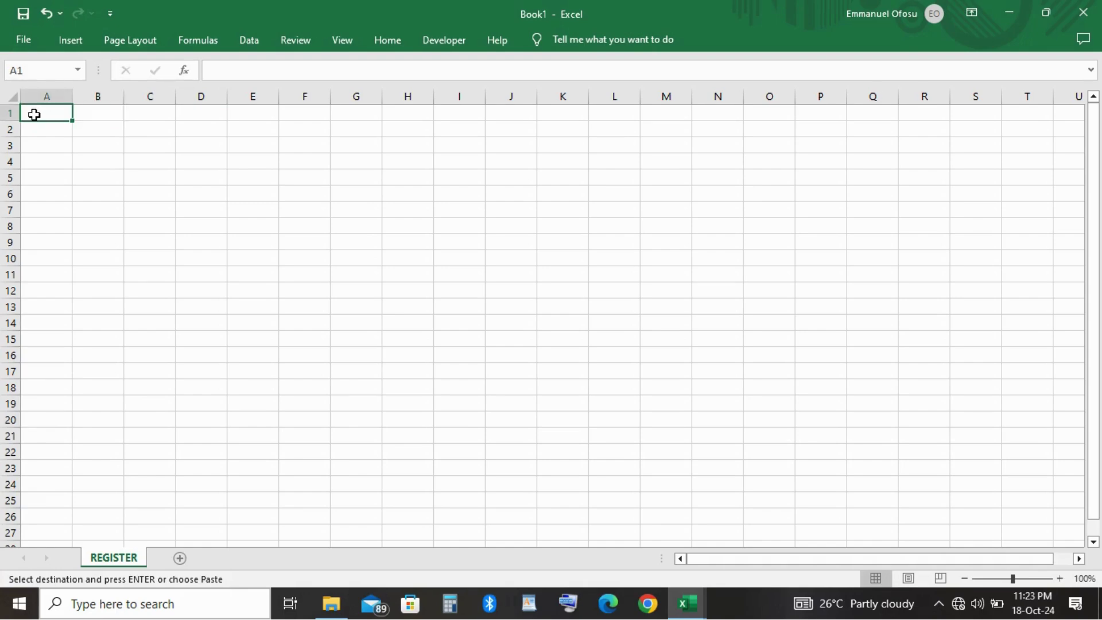
text(E)
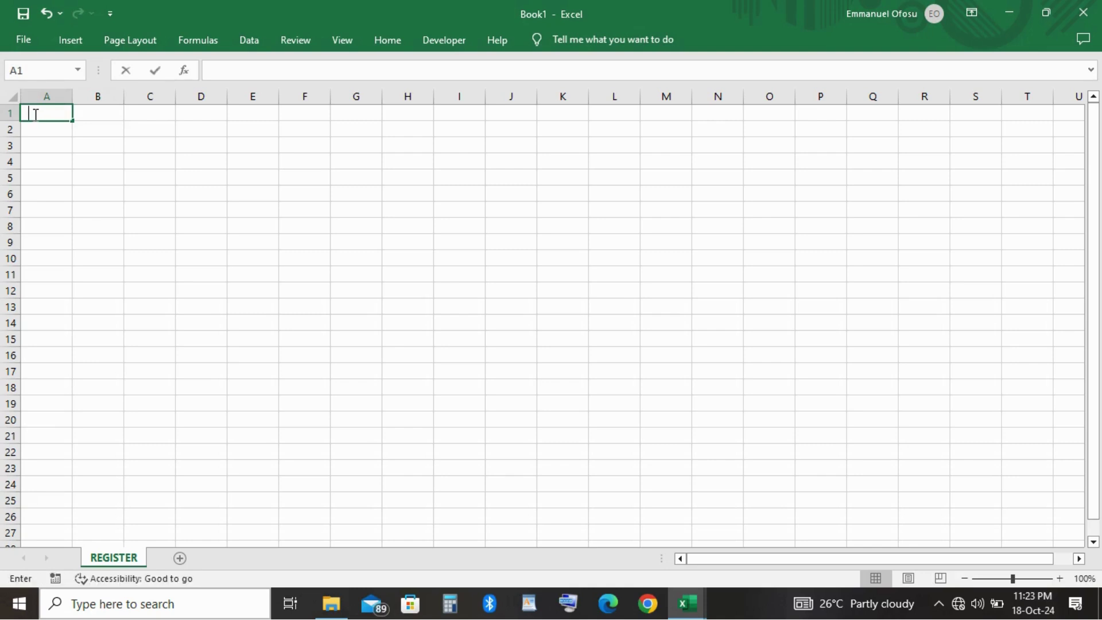
text(XA)
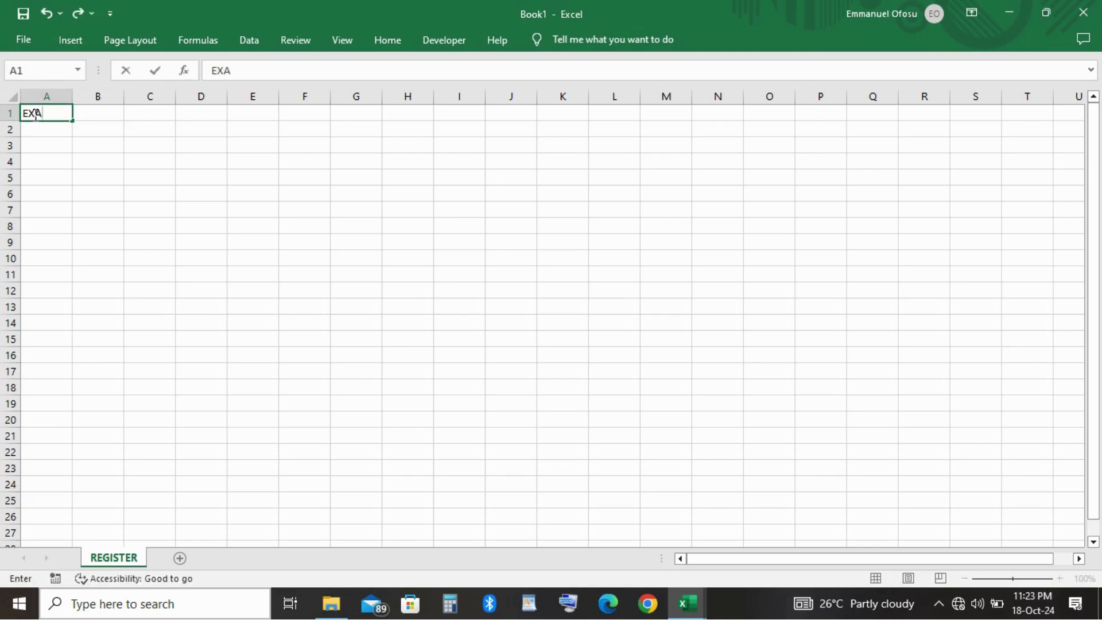
text(MS REGISTER)
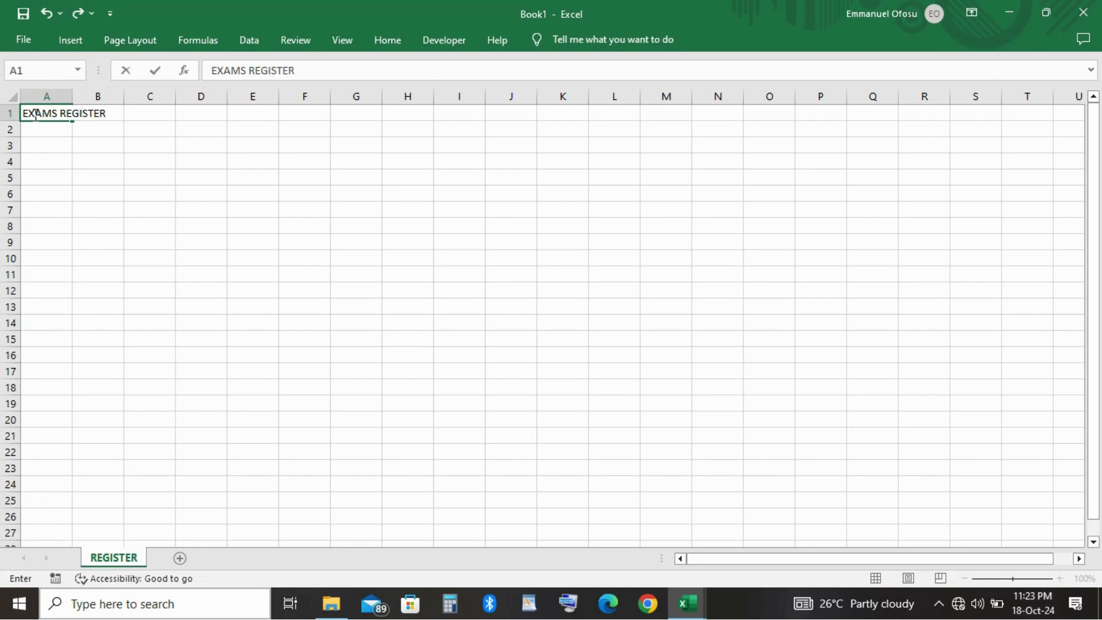
key(Return)
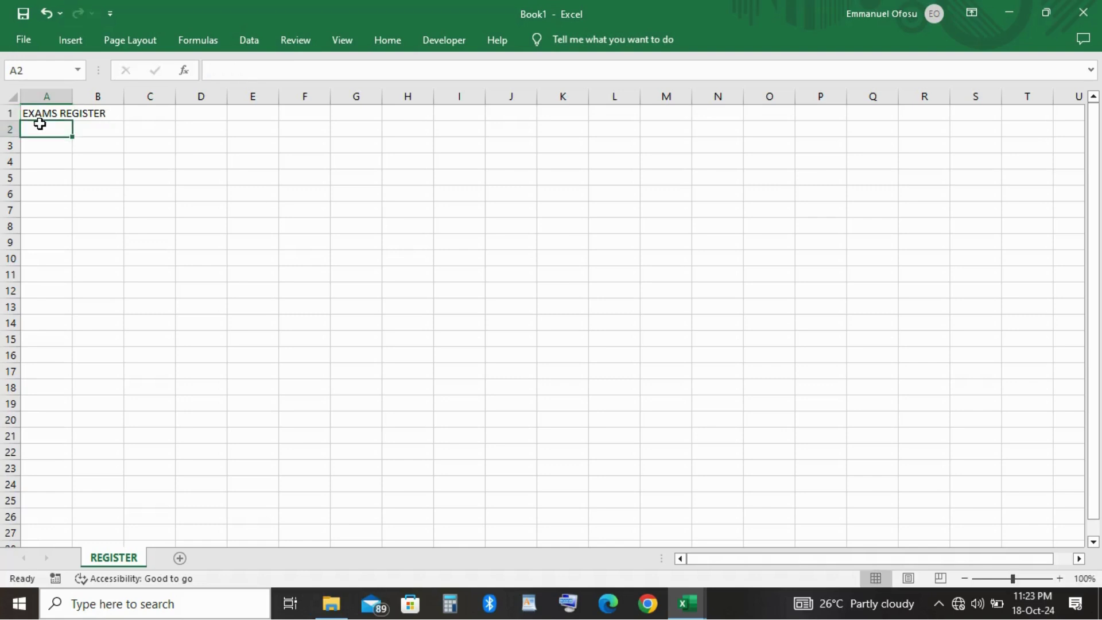
text(INDEX)
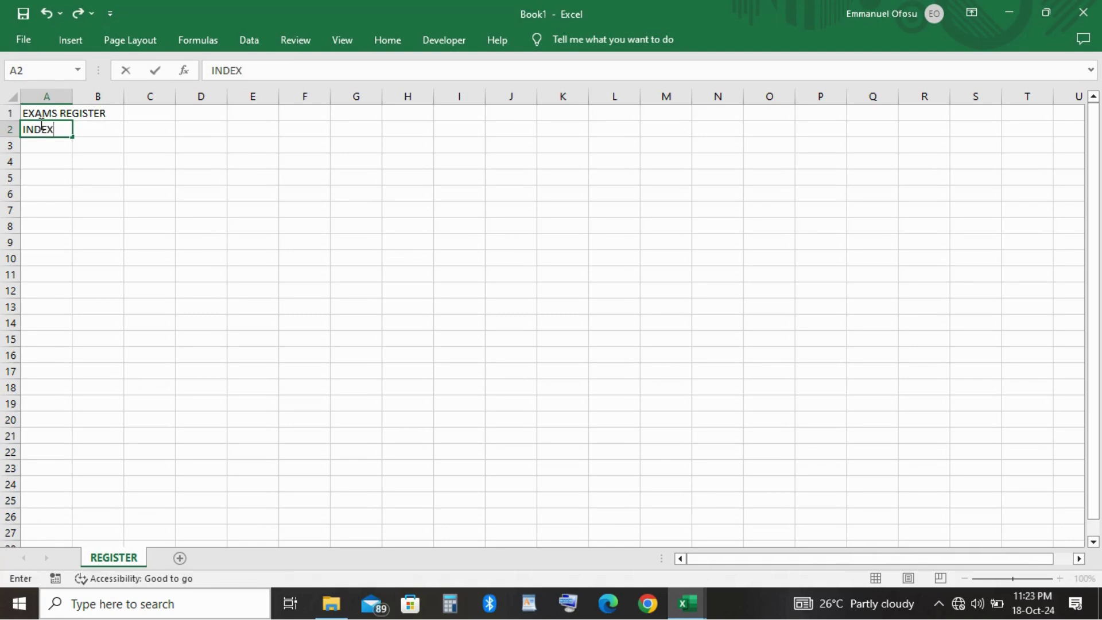
key(Tab)
text(NAME)
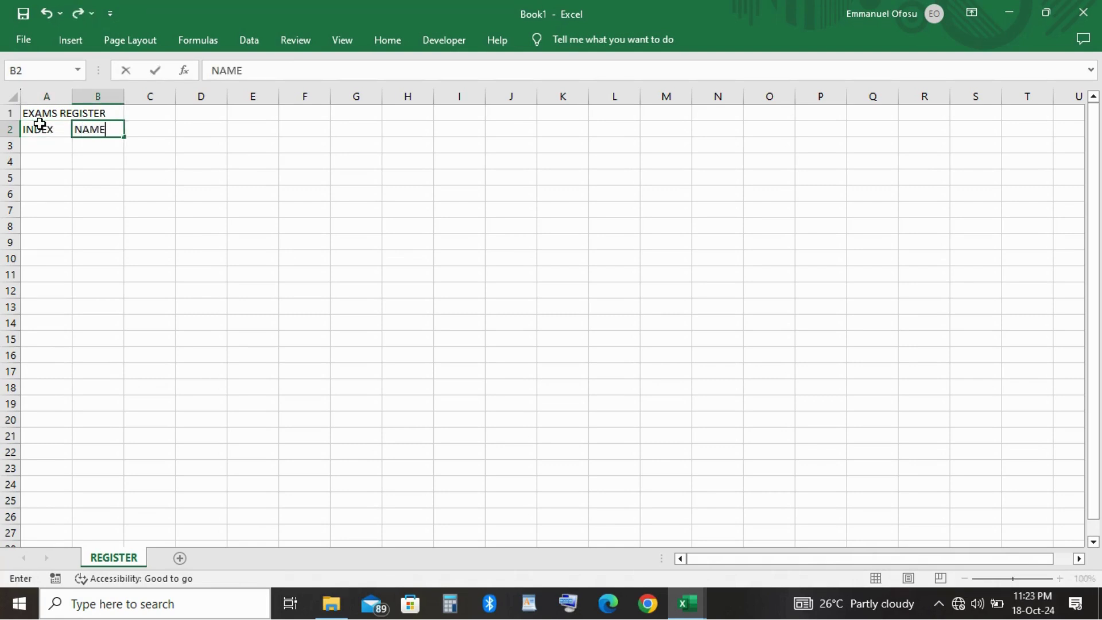
key(Tab)
text(GEND)
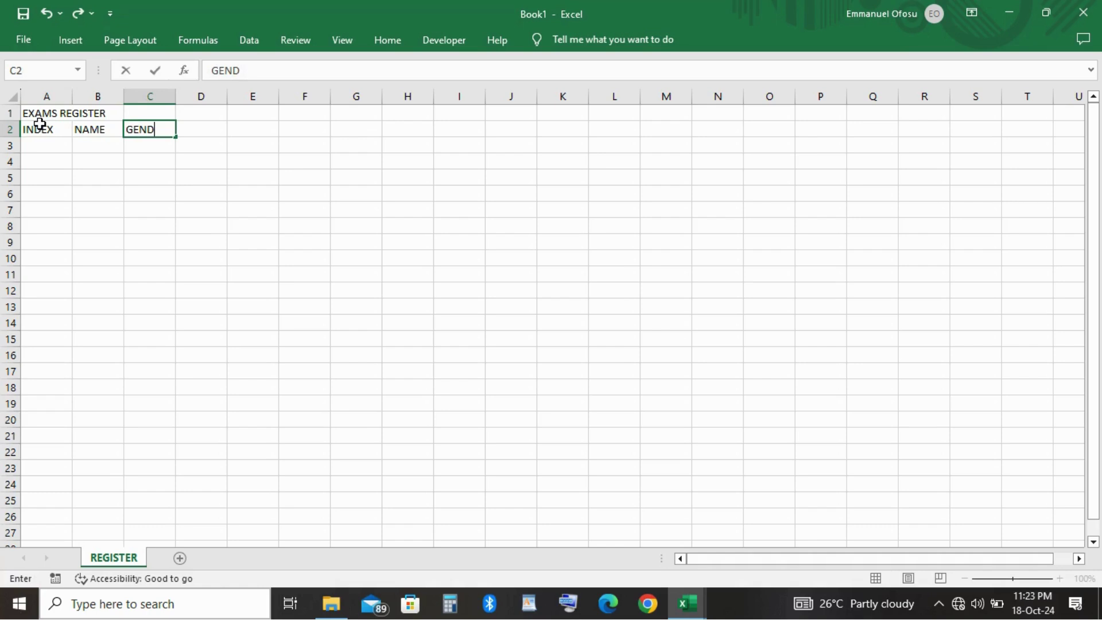
text(EER)
key(BackSpace)
key(BackSpace)
text(R)
key(Tab)
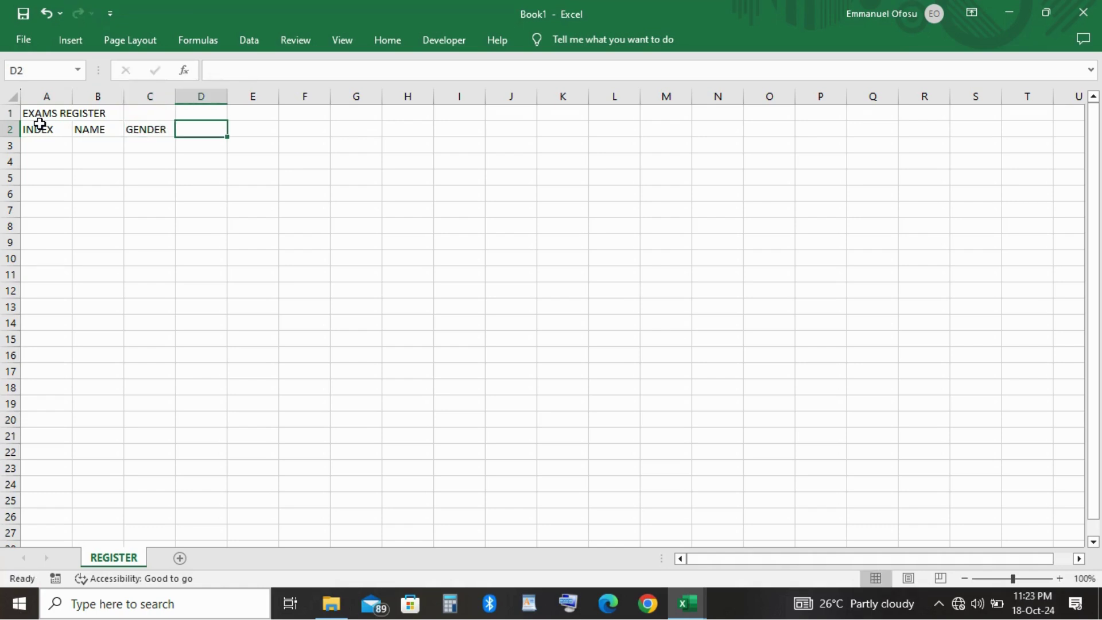
text(ATTE)
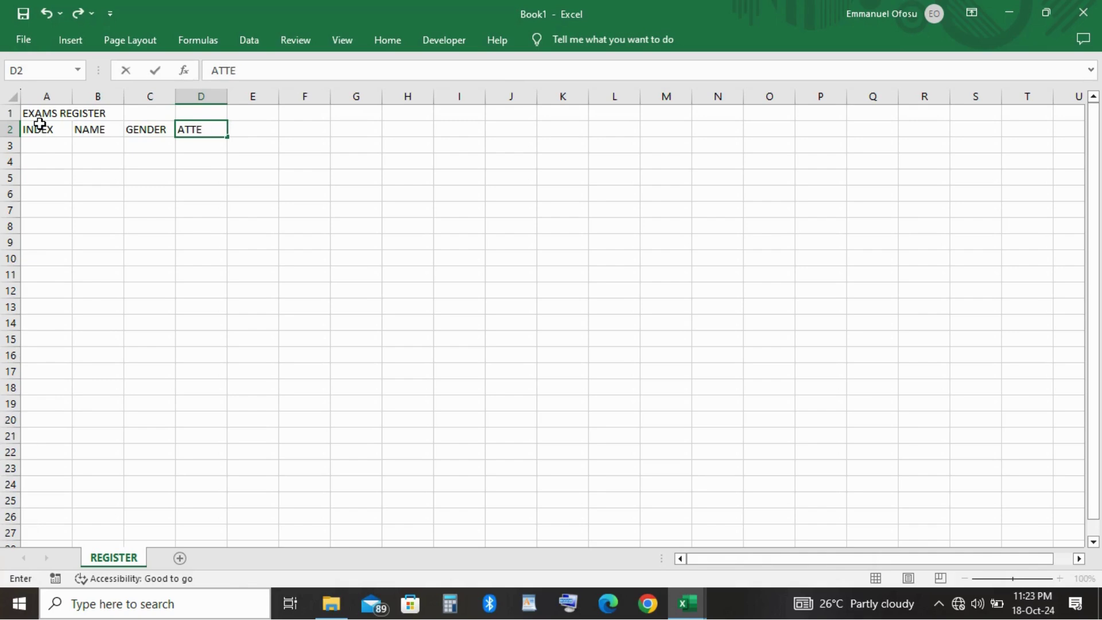
text(NDANCE)
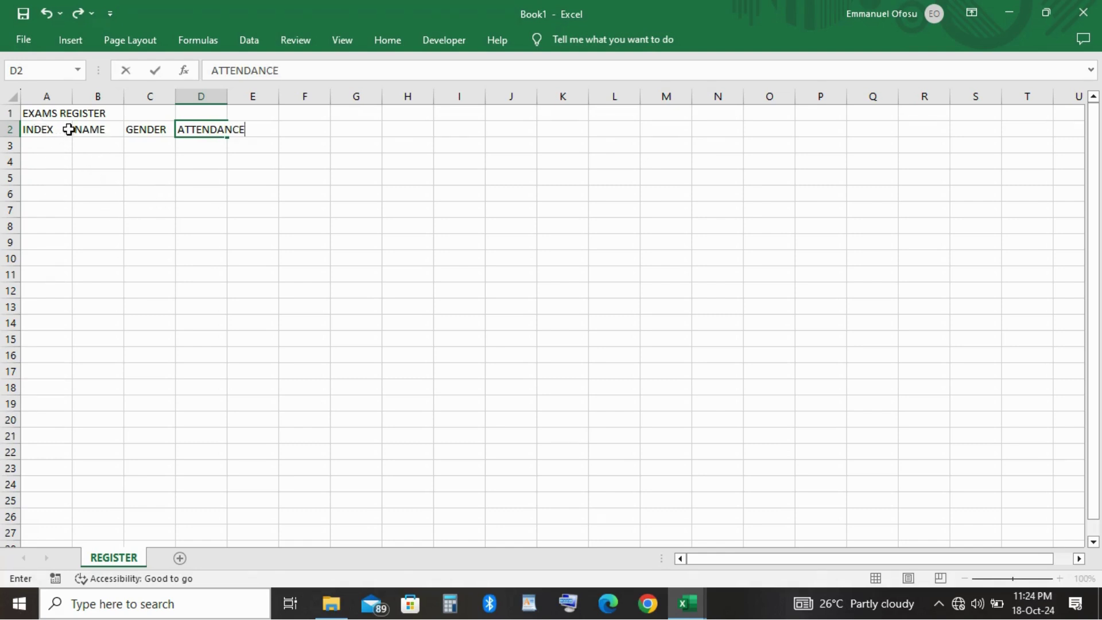
Widen column A and merge and centre the EXAMS REGISTER title across A1:D1.
click(71, 95)
drag(72, 96, 413, 96)
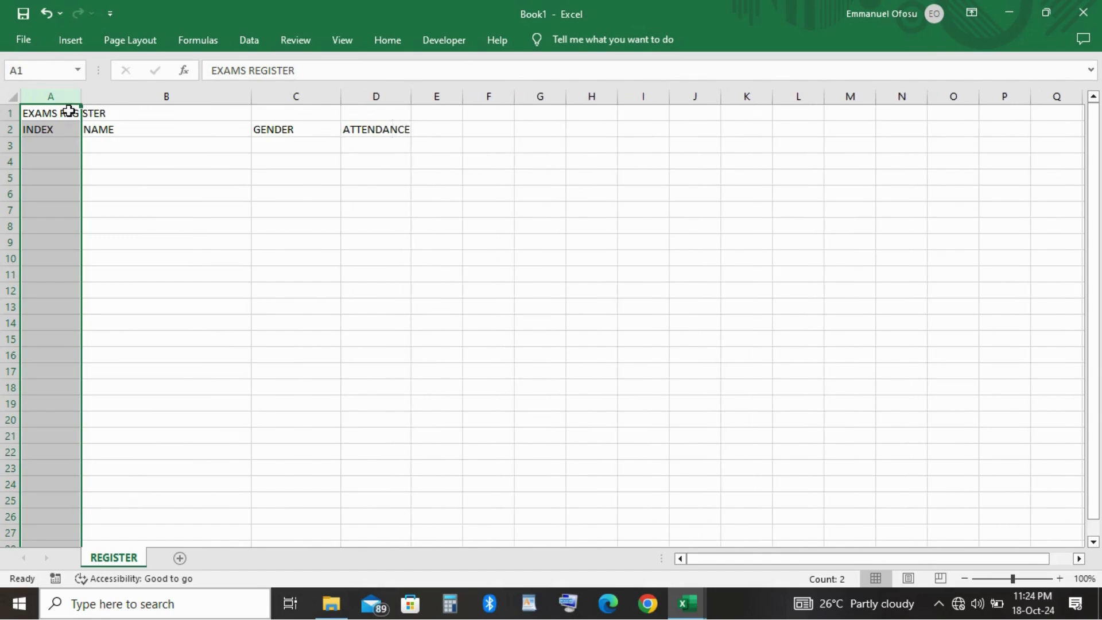
click(50, 109)
key(shift+Right)
key(shift+Right)
key(shift+Right)
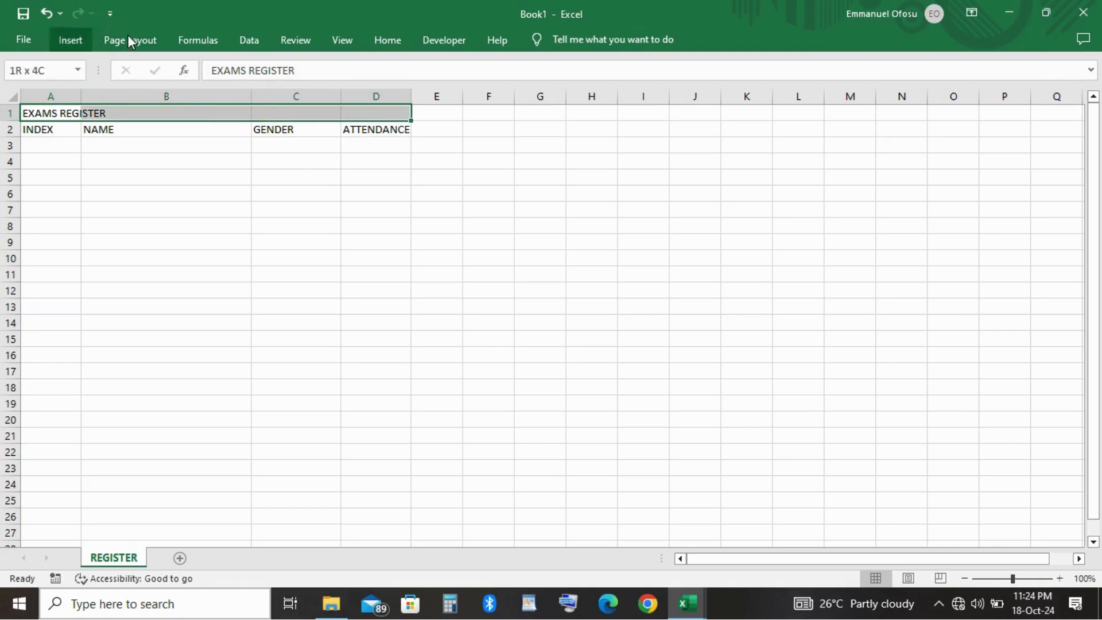
click(387, 41)
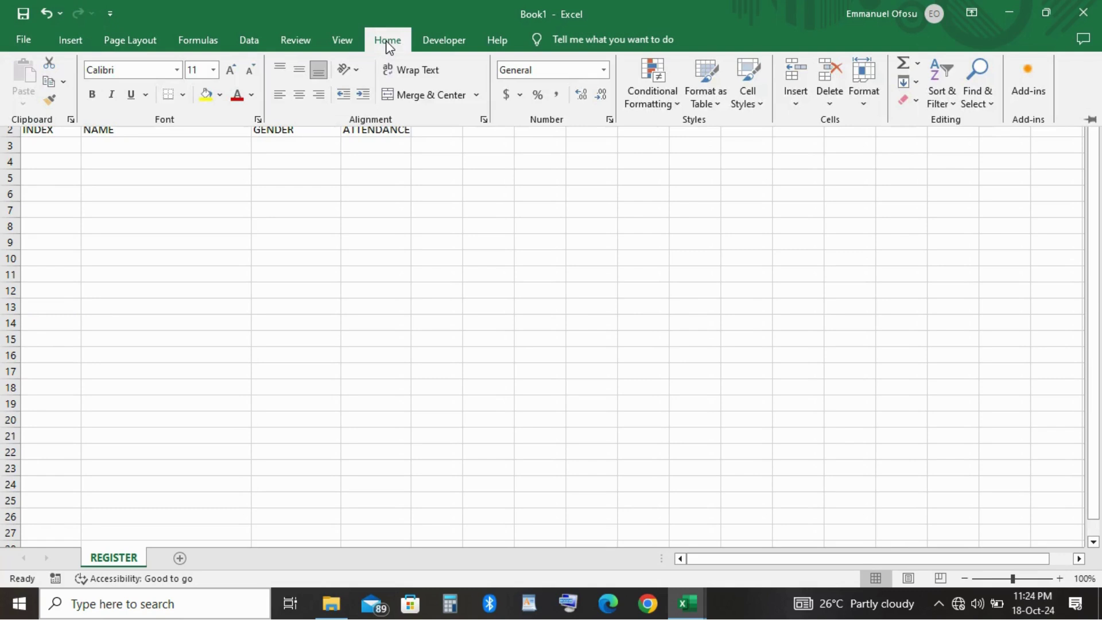
click(419, 100)
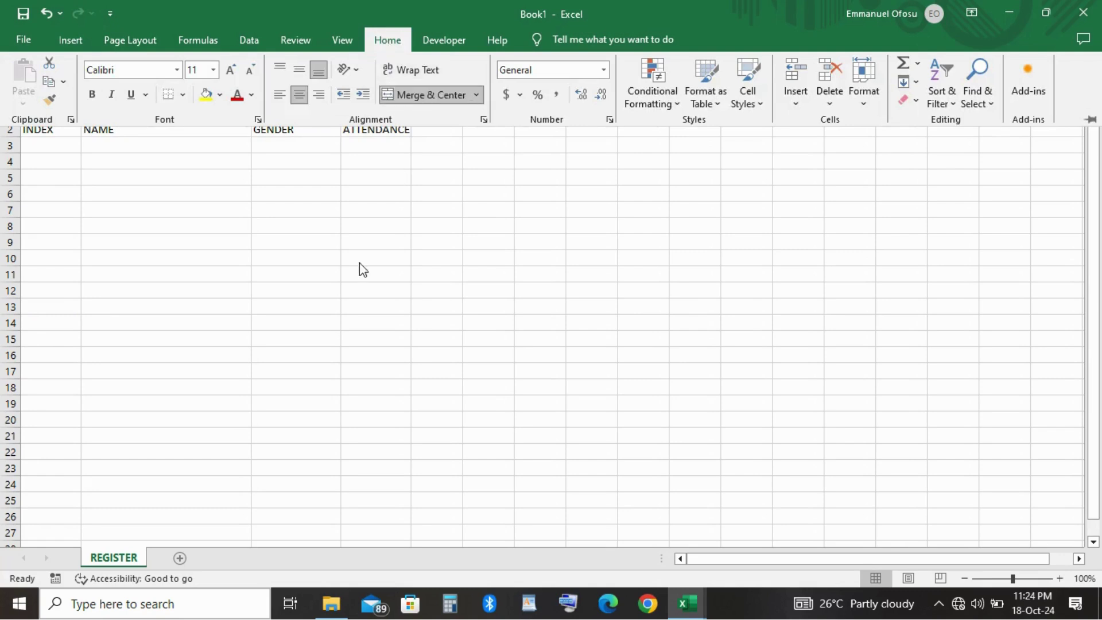
click(157, 167)
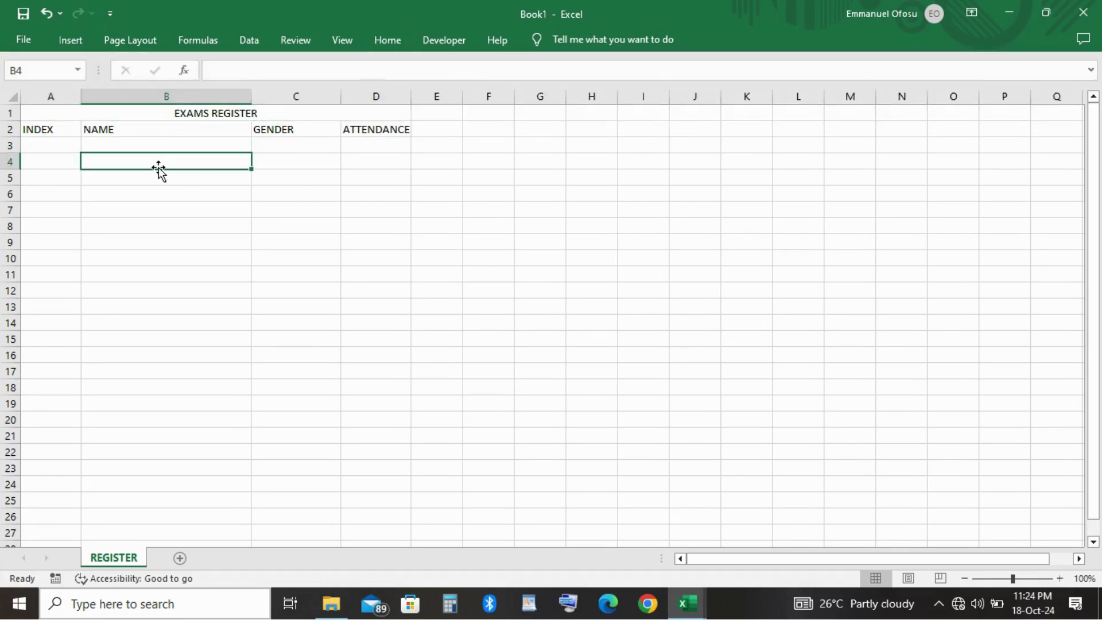
click(38, 140)
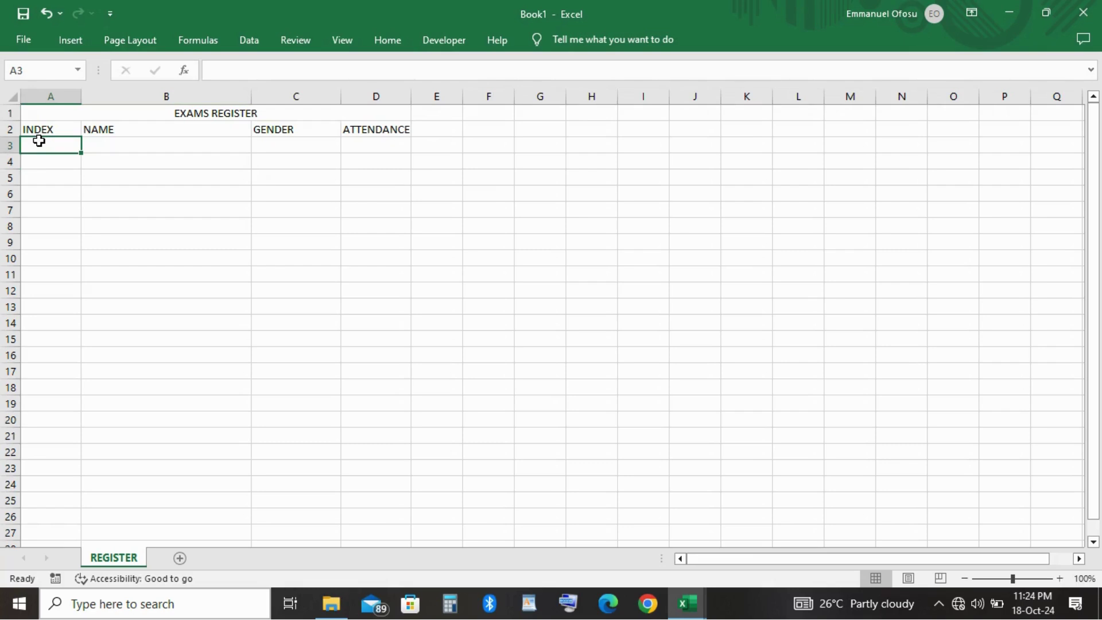
Enter APM_001 in A3 and APM_002 in A4 as the index series start.
text(a)
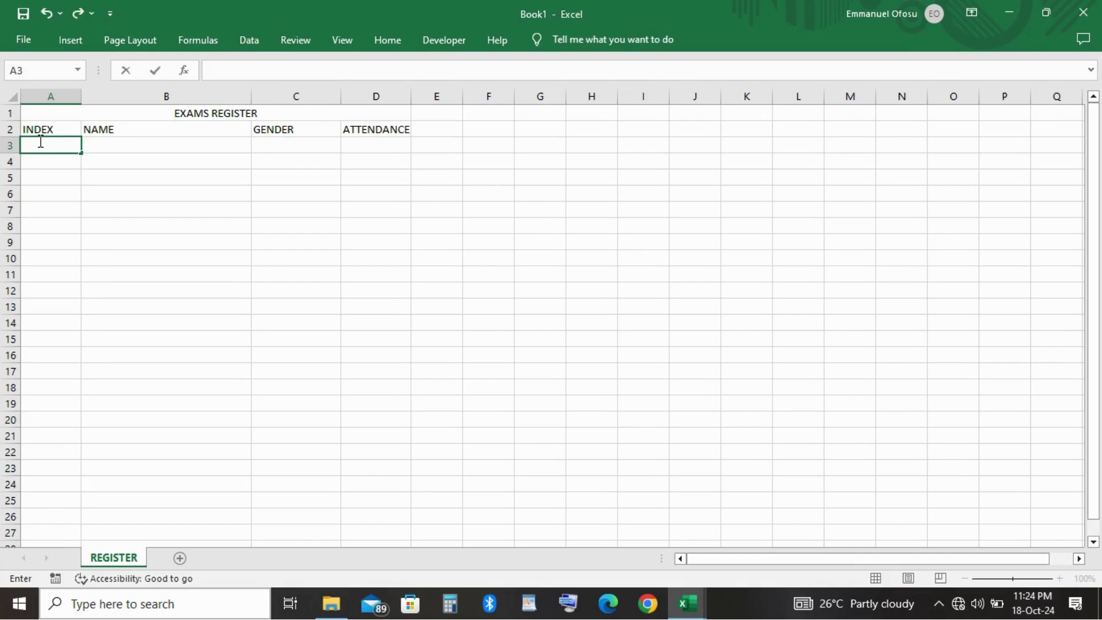
text(PM_001)
key(Return)
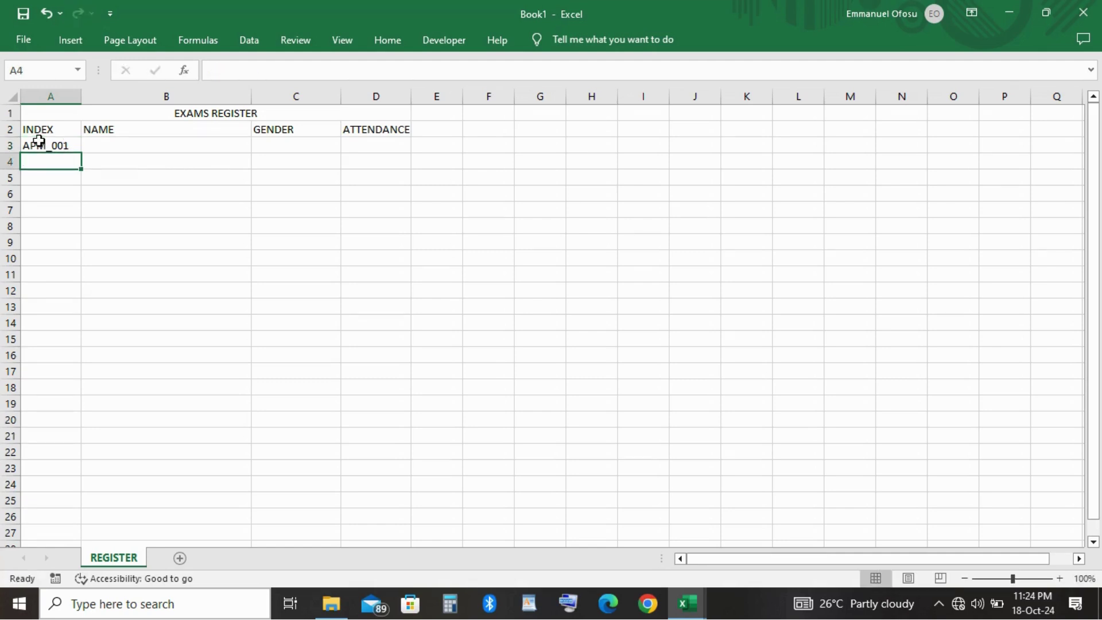
text(APM_001)
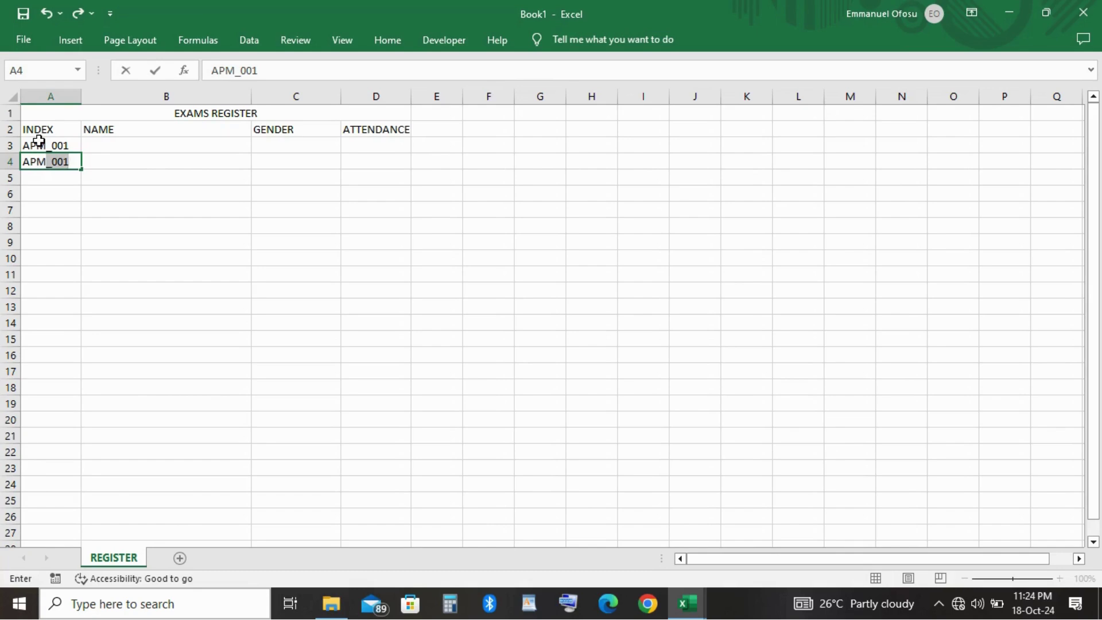
key(Tab)
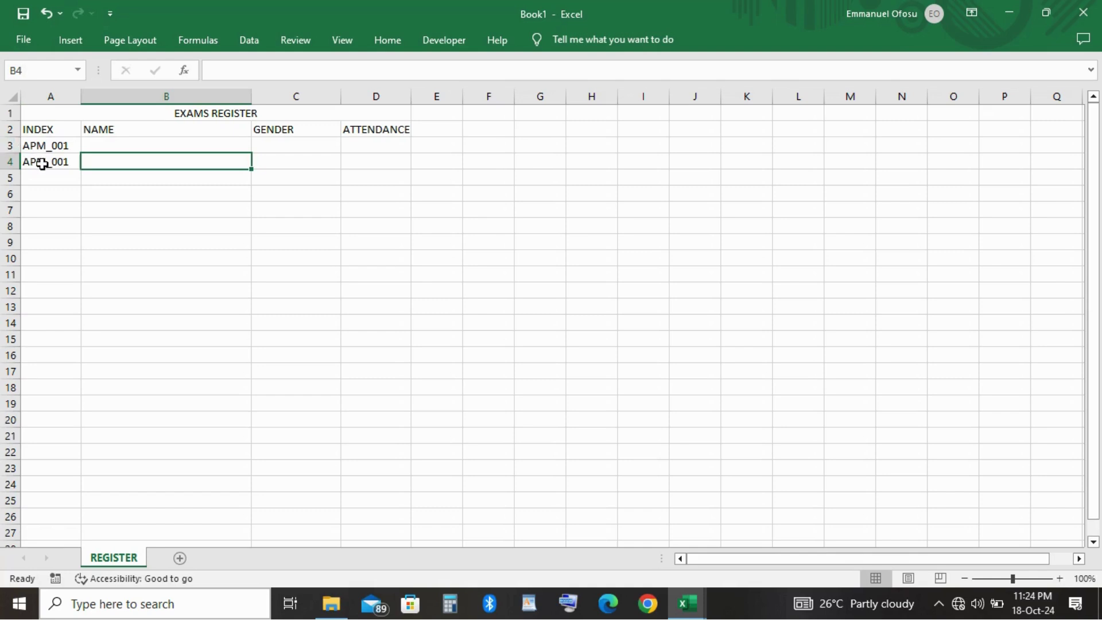
click(42, 163)
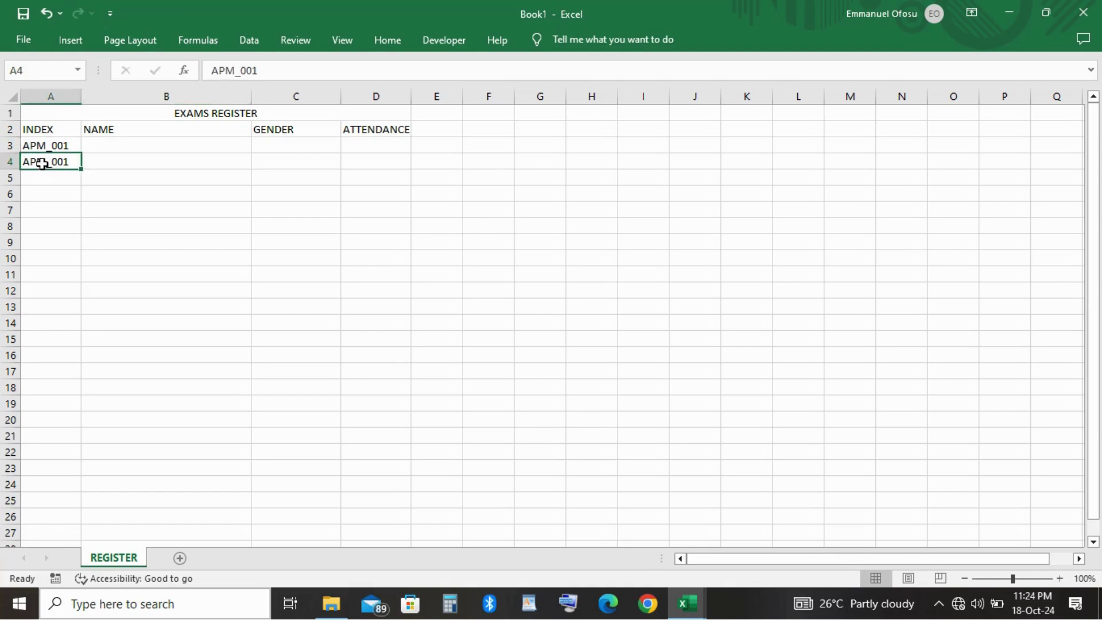
click(274, 73)
key(BackSpace)
text(2)
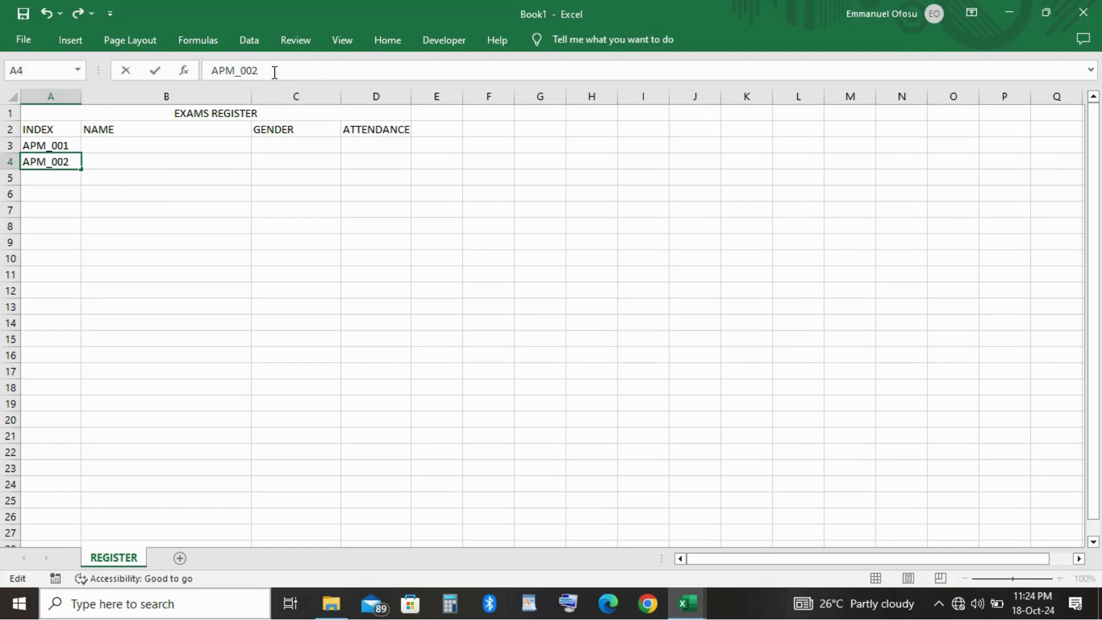
key(Return)
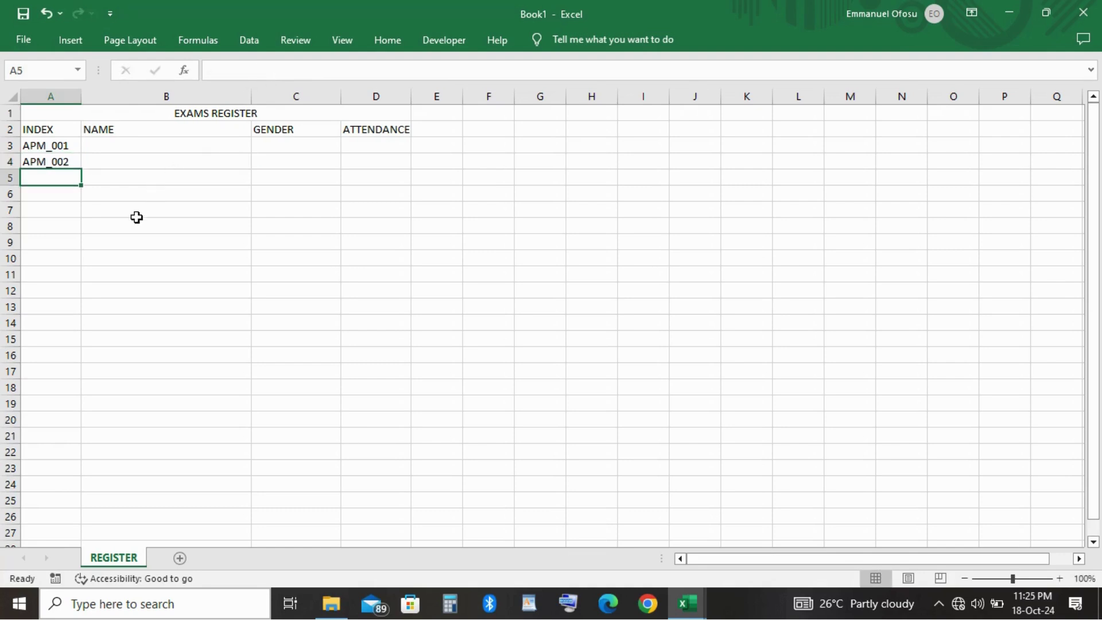
Fill the index series down to APM_049 in row 51, undoing the accidental column B fill.
drag(32, 143, 138, 176)
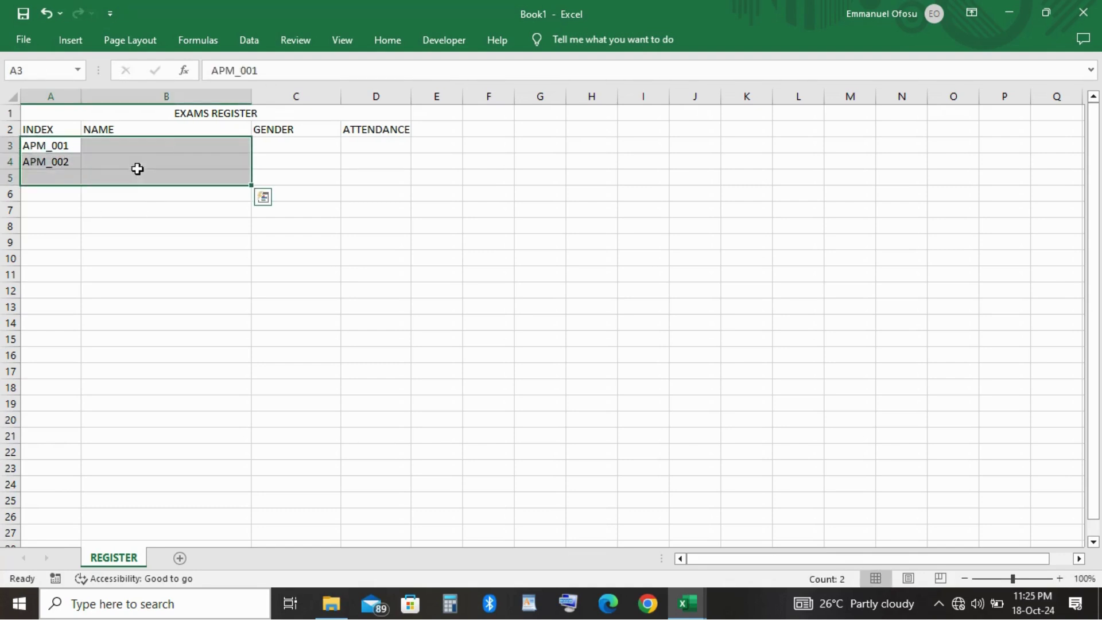
click(43, 159)
drag(41, 144, 51, 163)
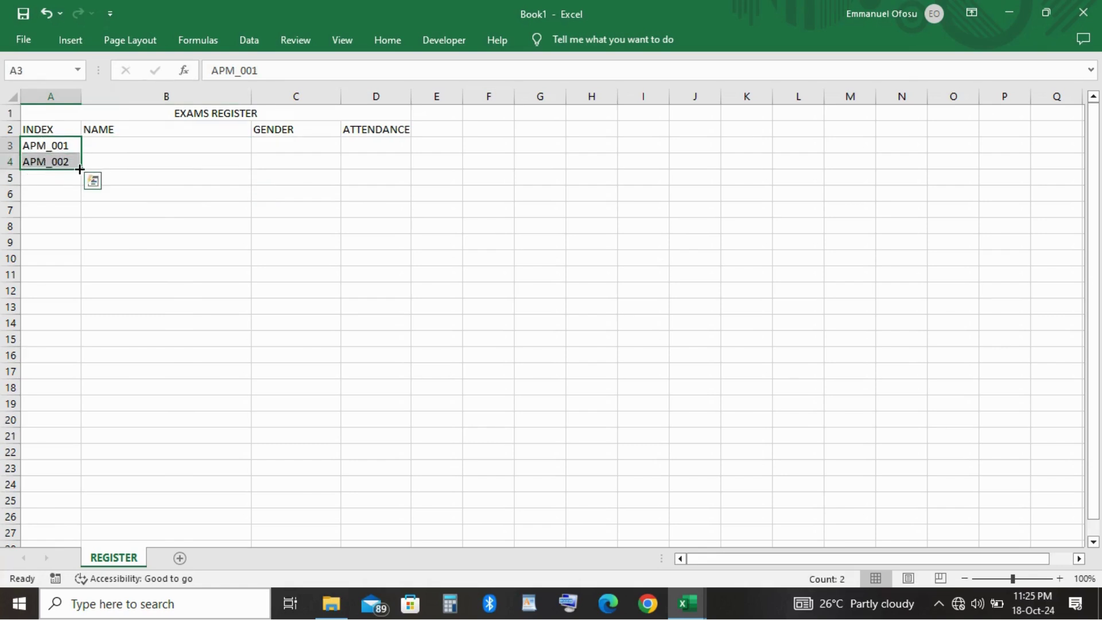
drag(80, 170, 47, 506)
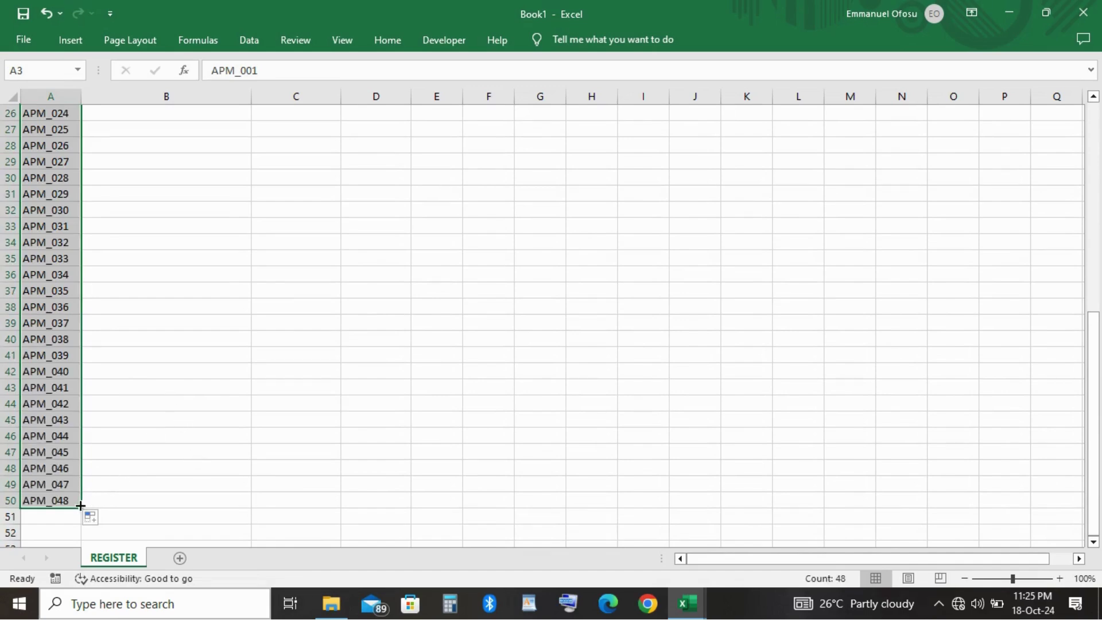
drag(81, 506, 256, 534)
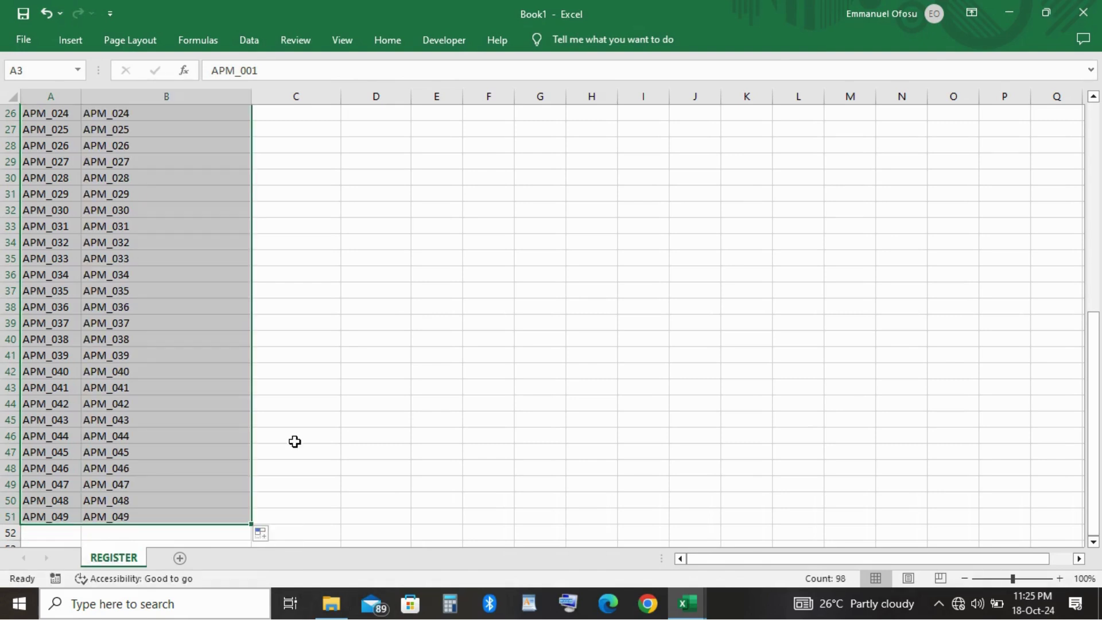
key(ctrl+z)
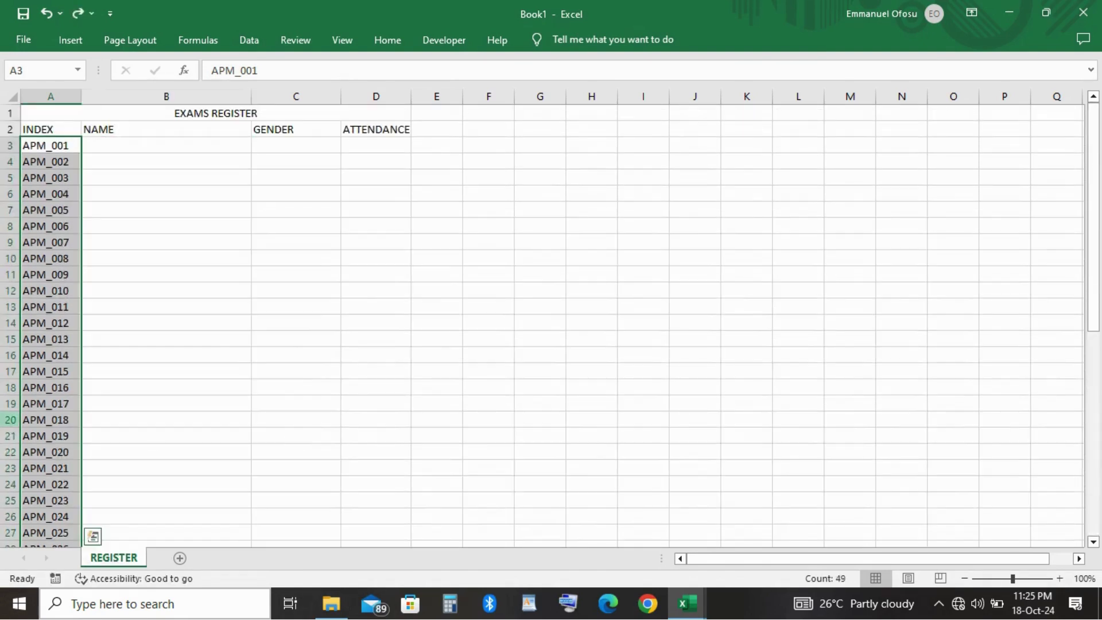
scroll(298, 438, down, 20)
scroll(54, 308, up, 20)
Enter the first two students' full names in B3 and B4.
click(112, 145)
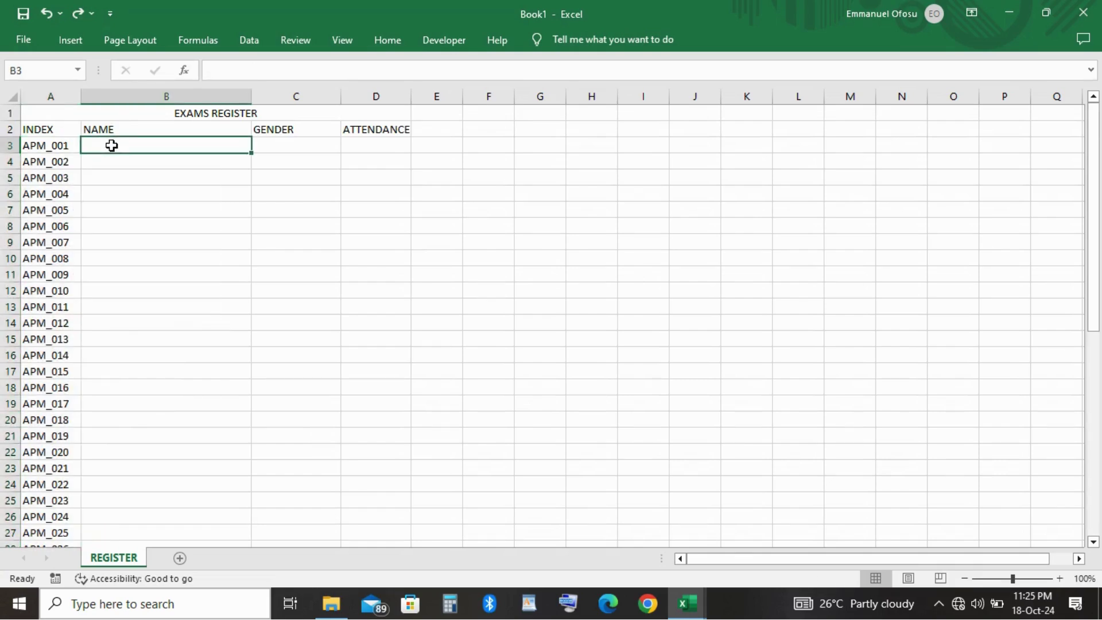
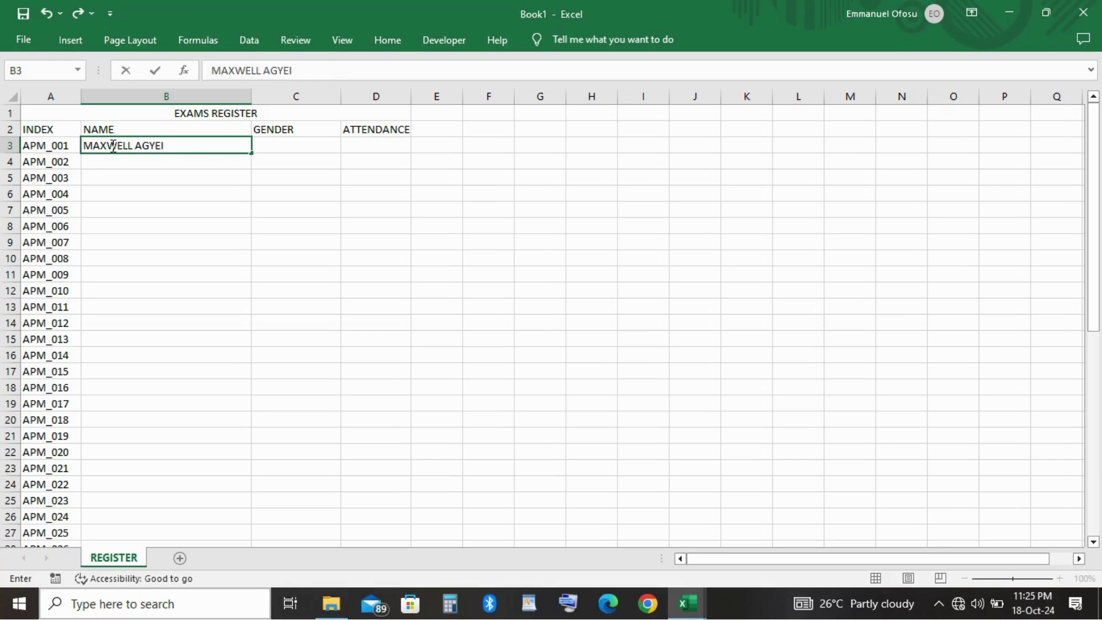
click(86, 176)
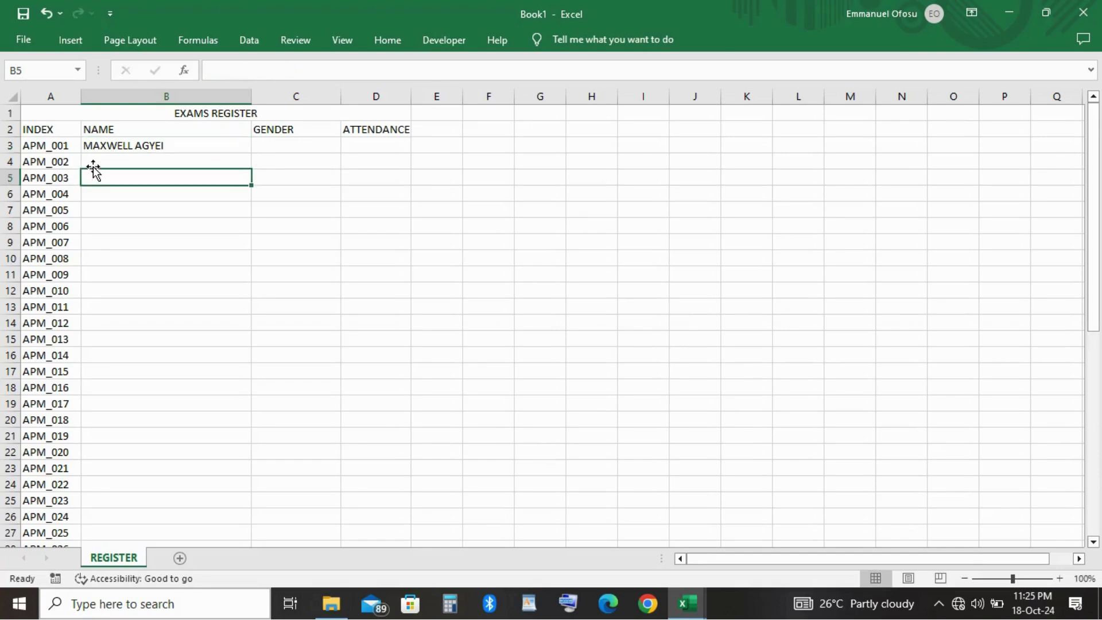
click(97, 160)
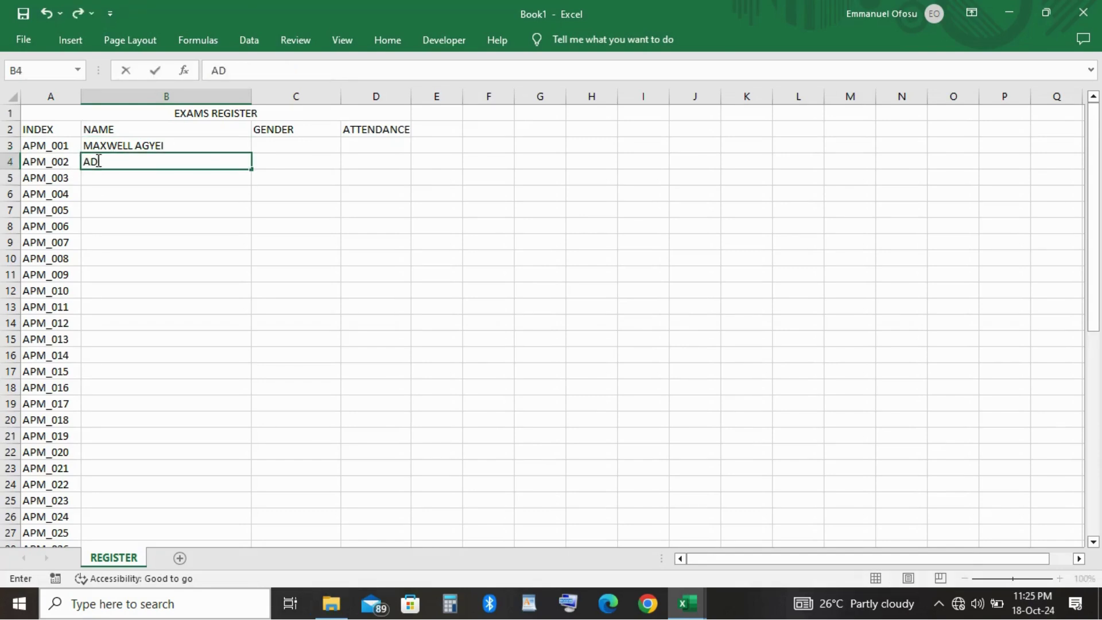
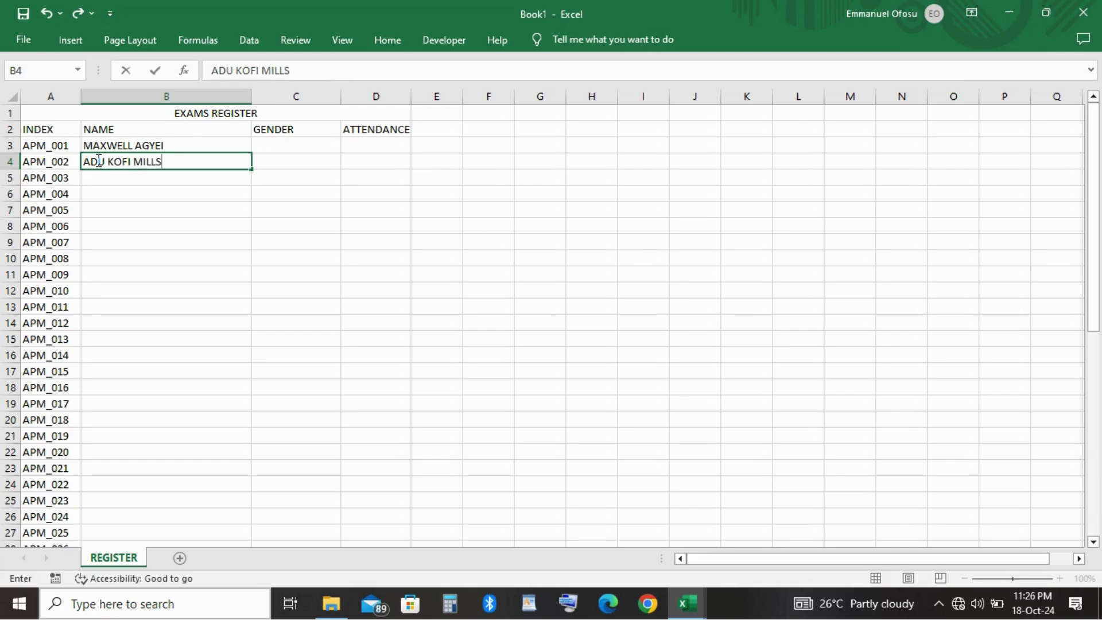
key(Tab)
Record MALE as the gender for both students in C3 and C4.
key(Up)
key(Up)
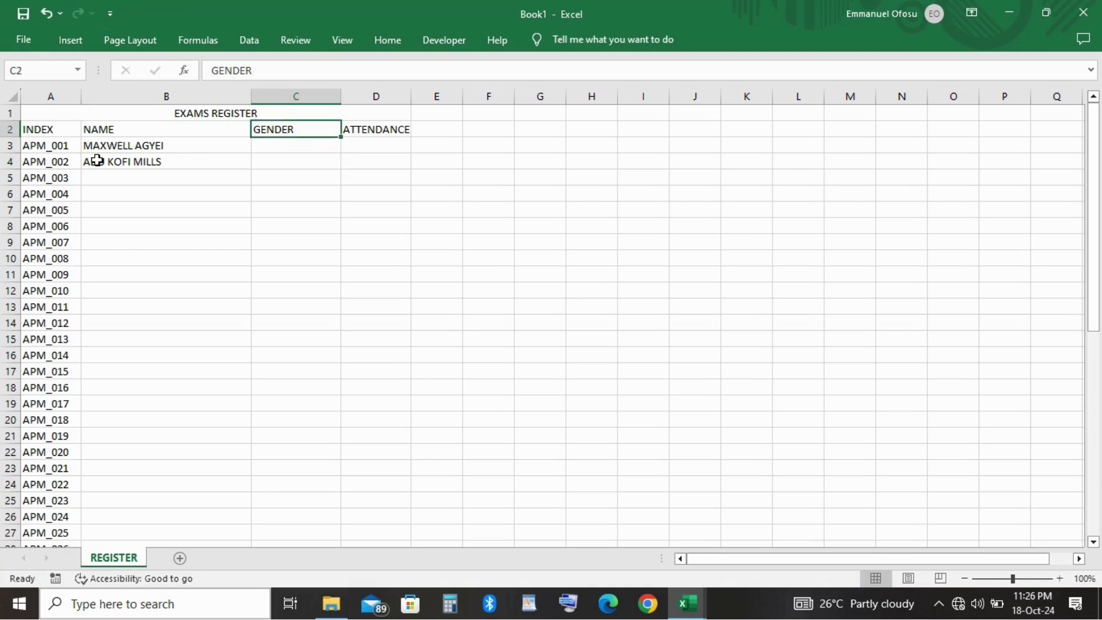
key(Down)
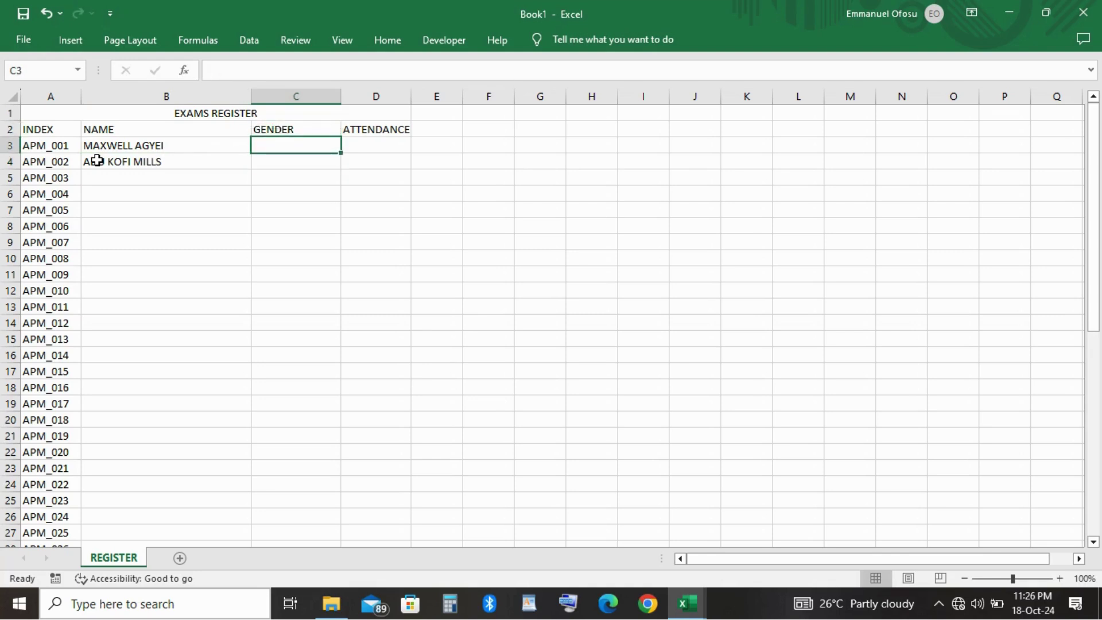
text(MALE)
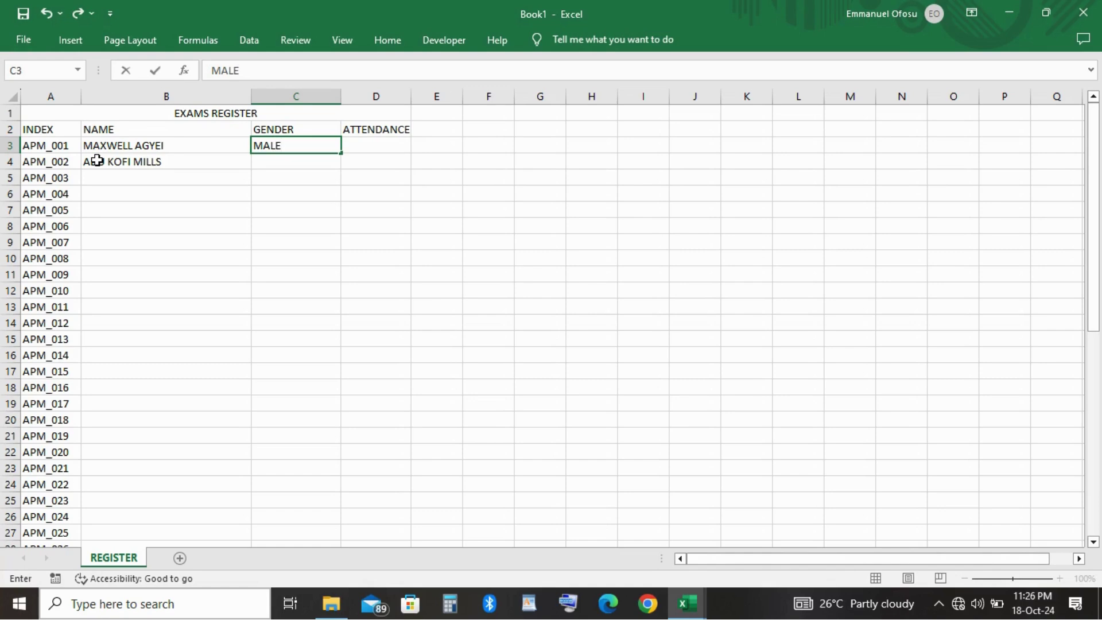
key(Return)
text(MALE)
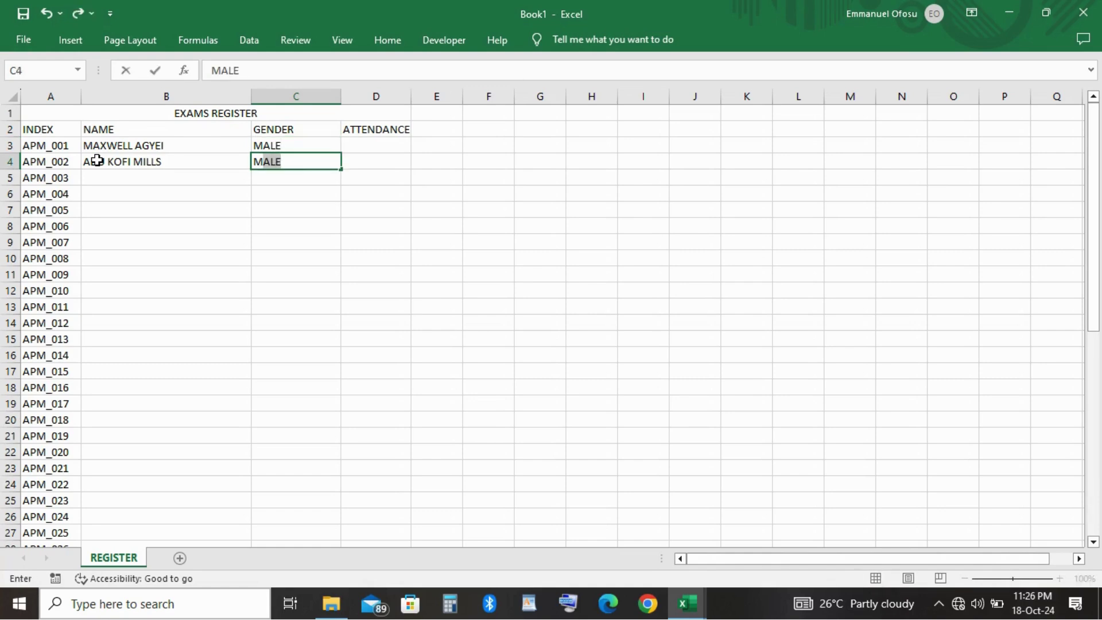
click(222, 292)
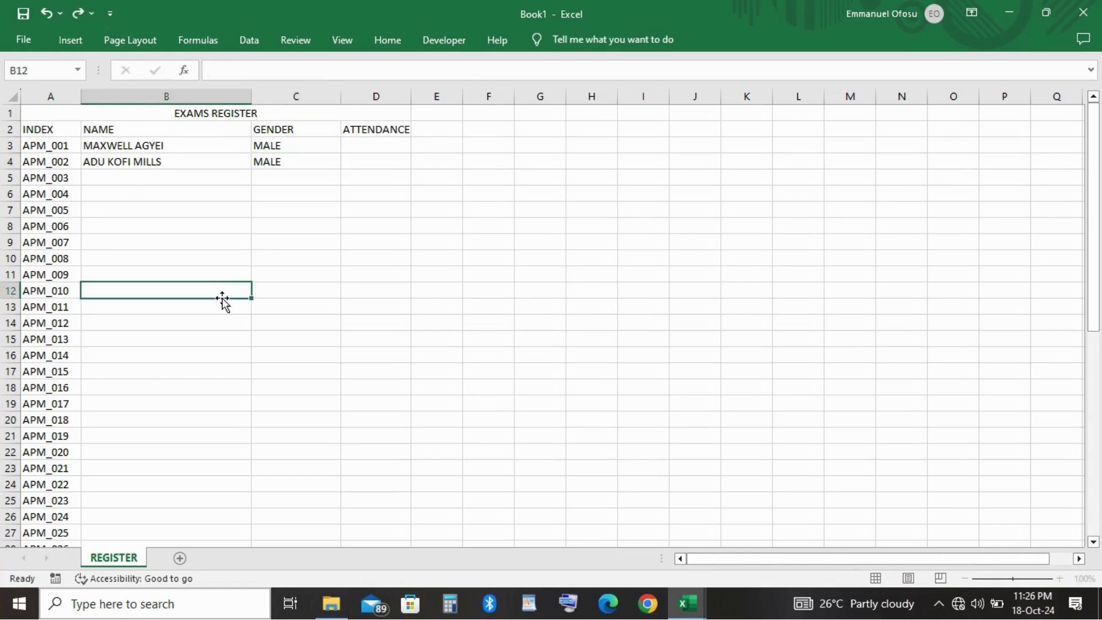
Set the REGISTER sheet tab colour to standard red.
right_click(125, 561)
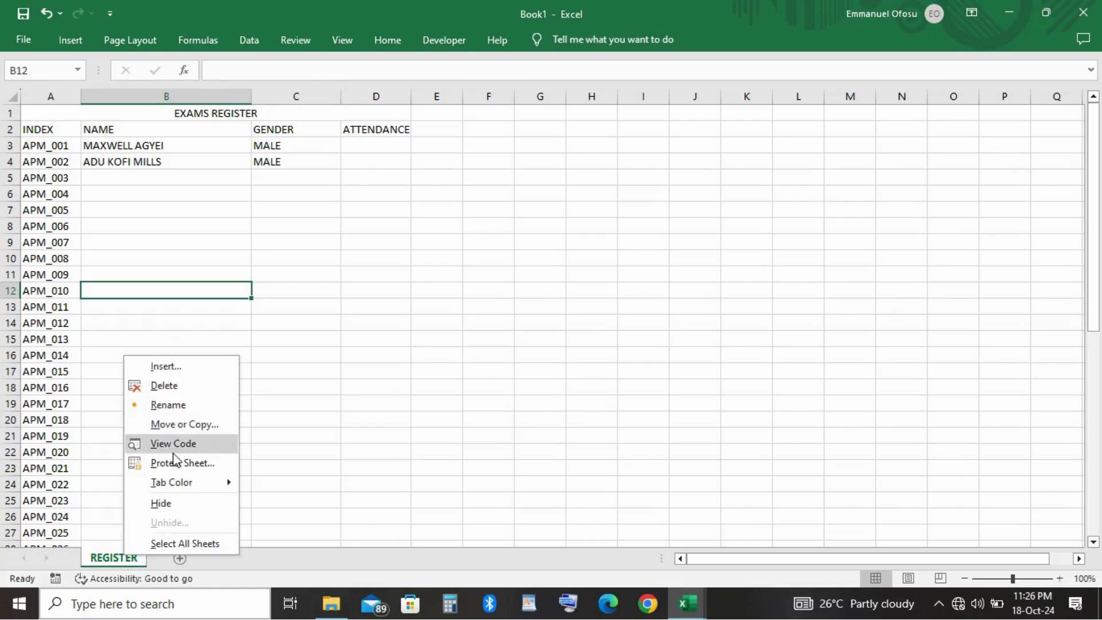
mouse_move(183, 482)
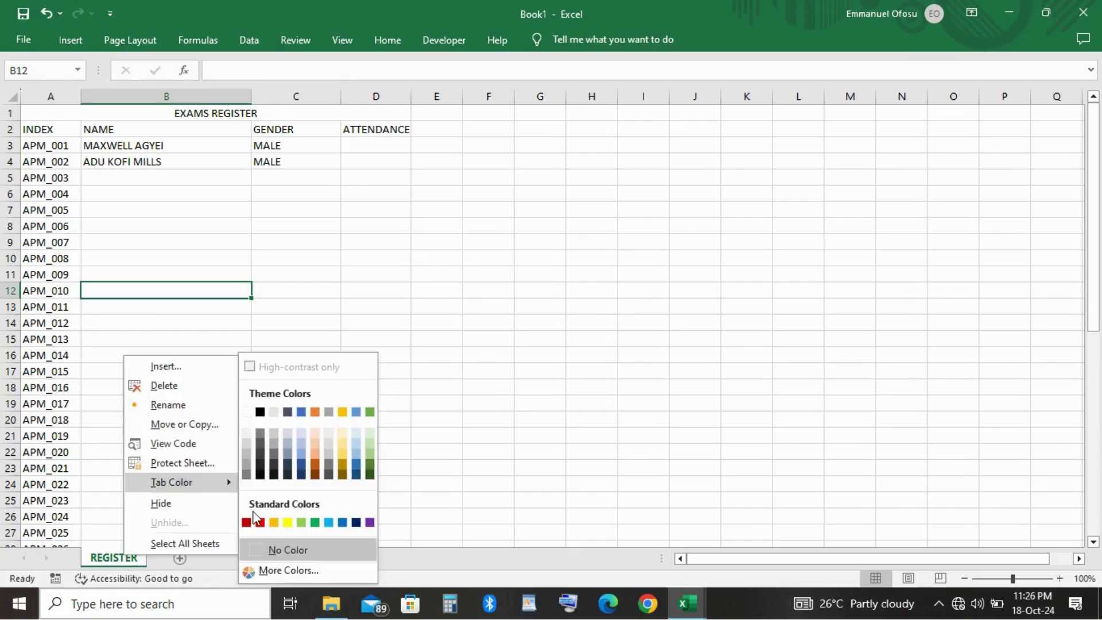
click(258, 522)
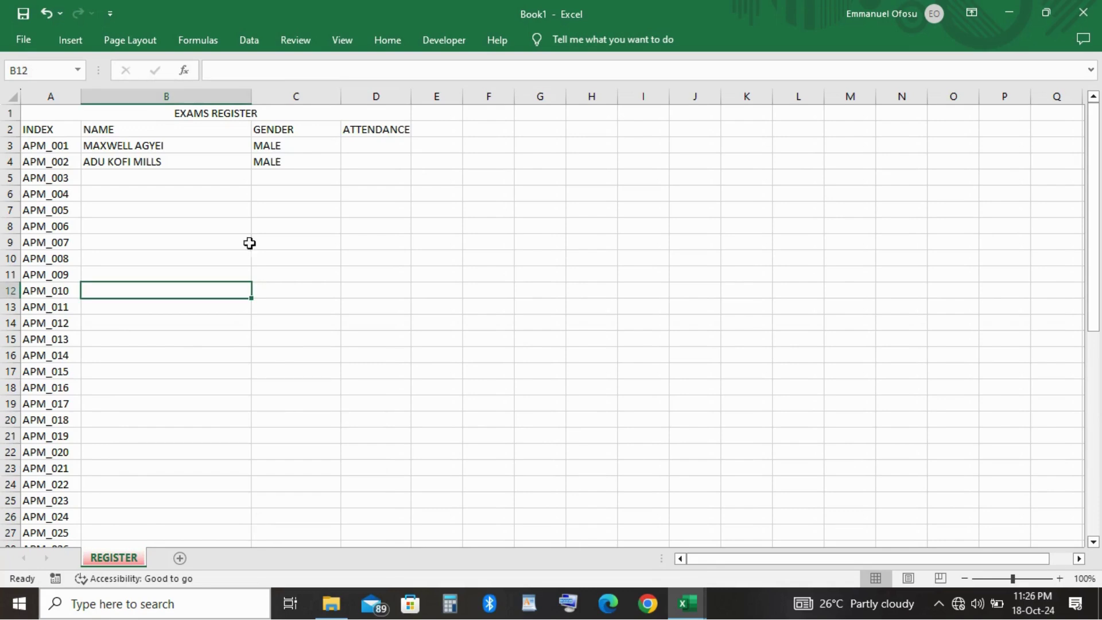
scroll(326, 224, up, 3)
Fill the merged A1:D1 title with a dark red to red two-colour gradient.
click(10, 113)
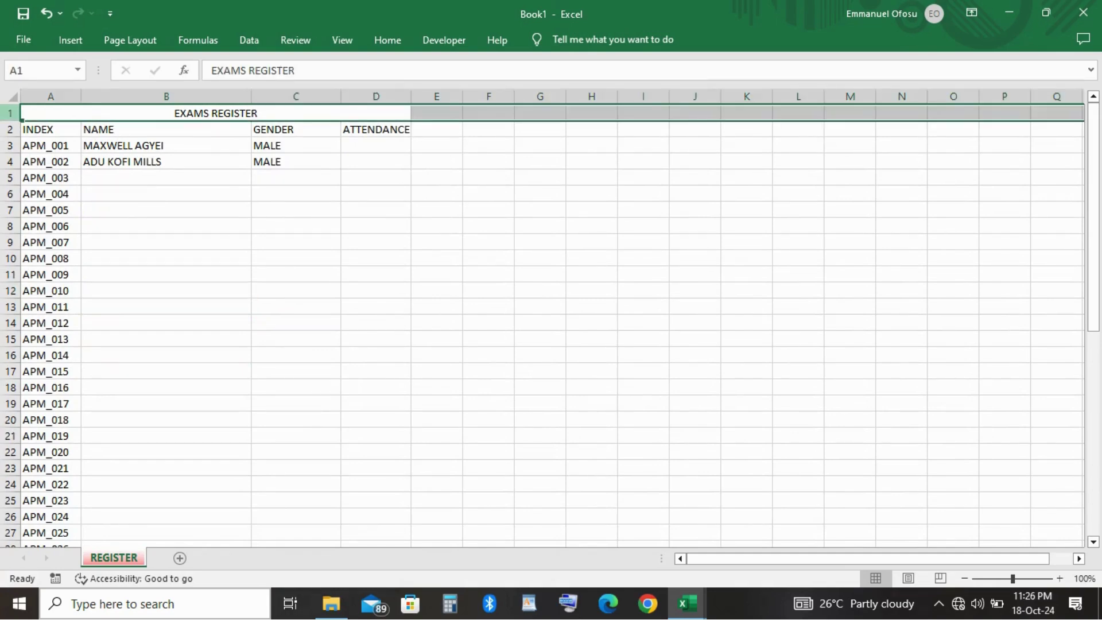
click(56, 109)
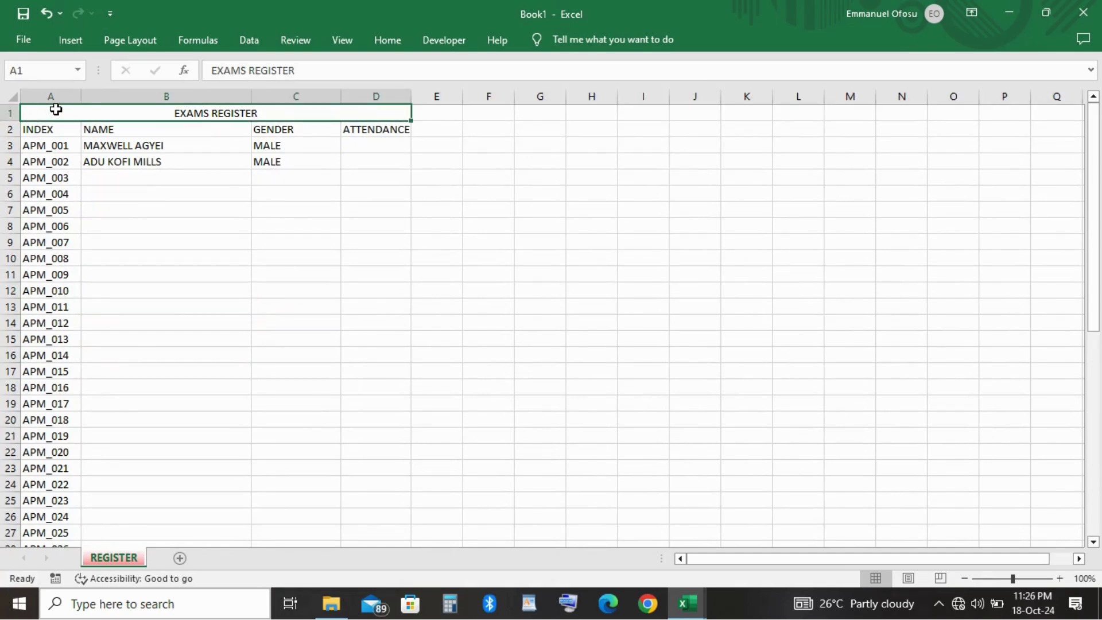
right_click(56, 109)
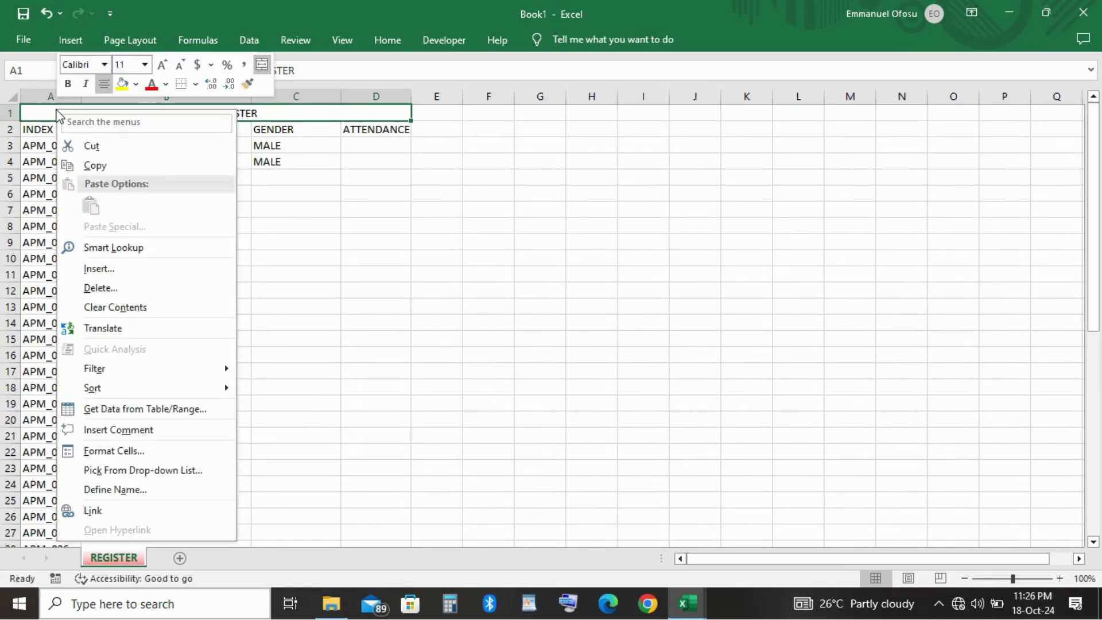
click(113, 452)
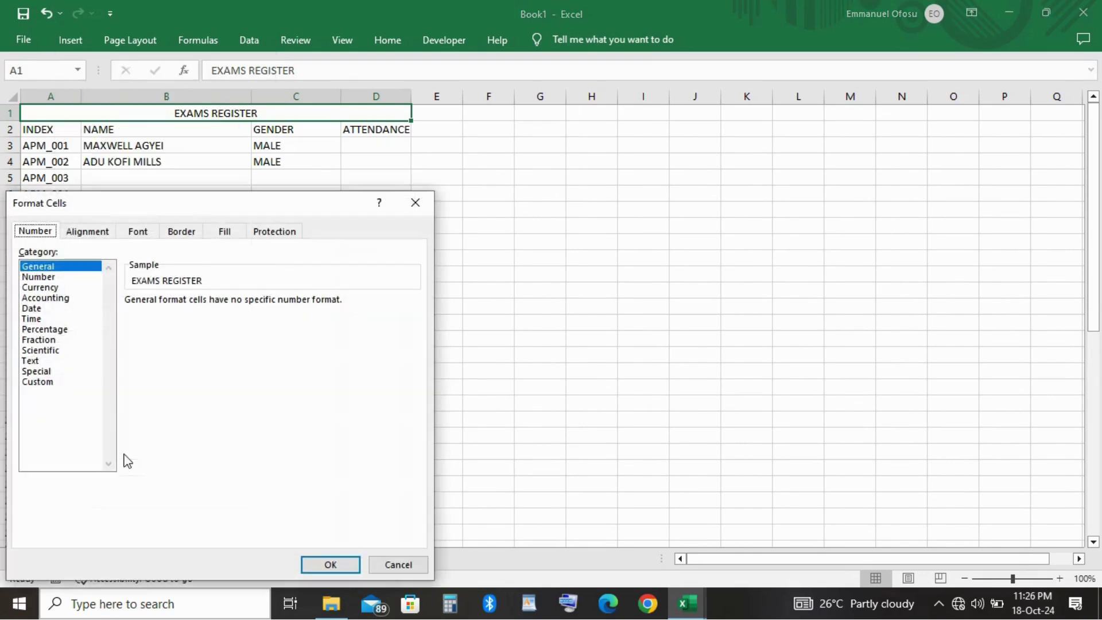
click(237, 234)
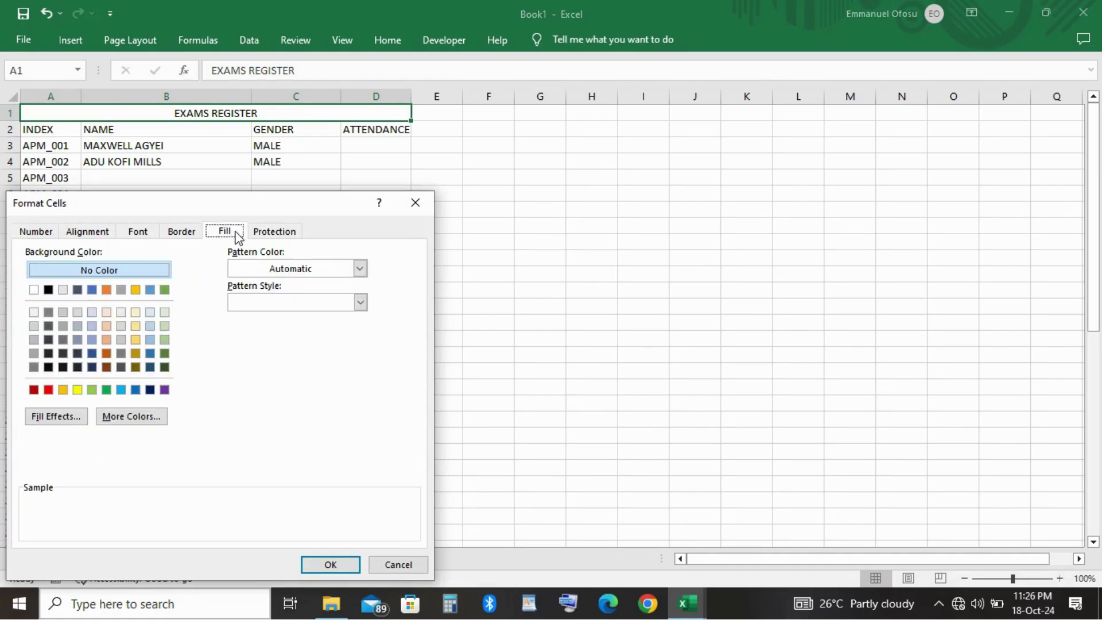
click(55, 416)
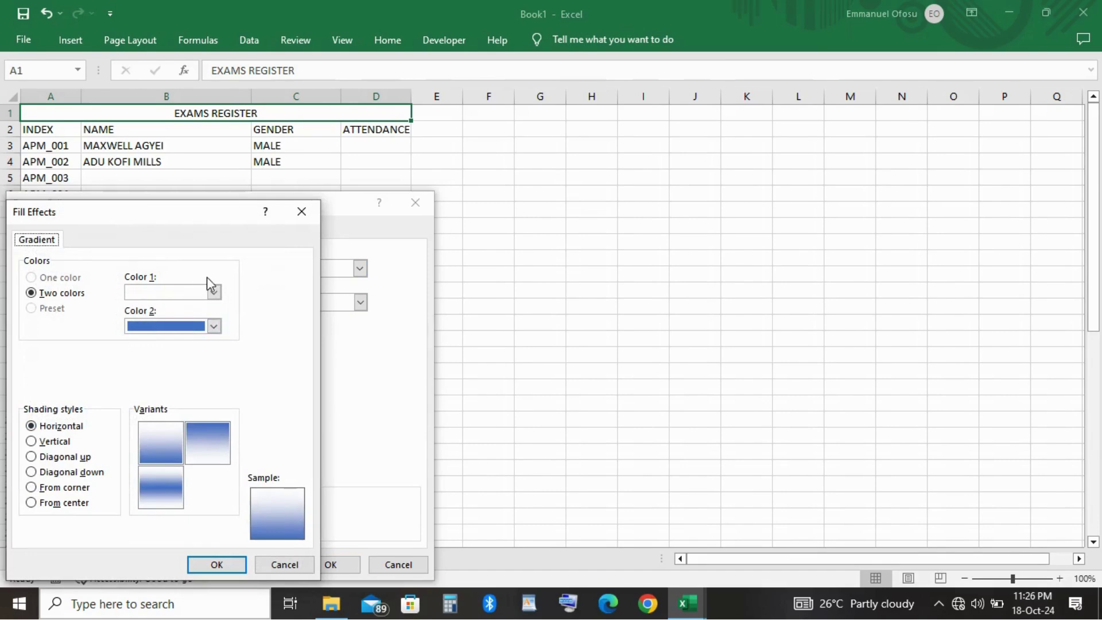
click(214, 293)
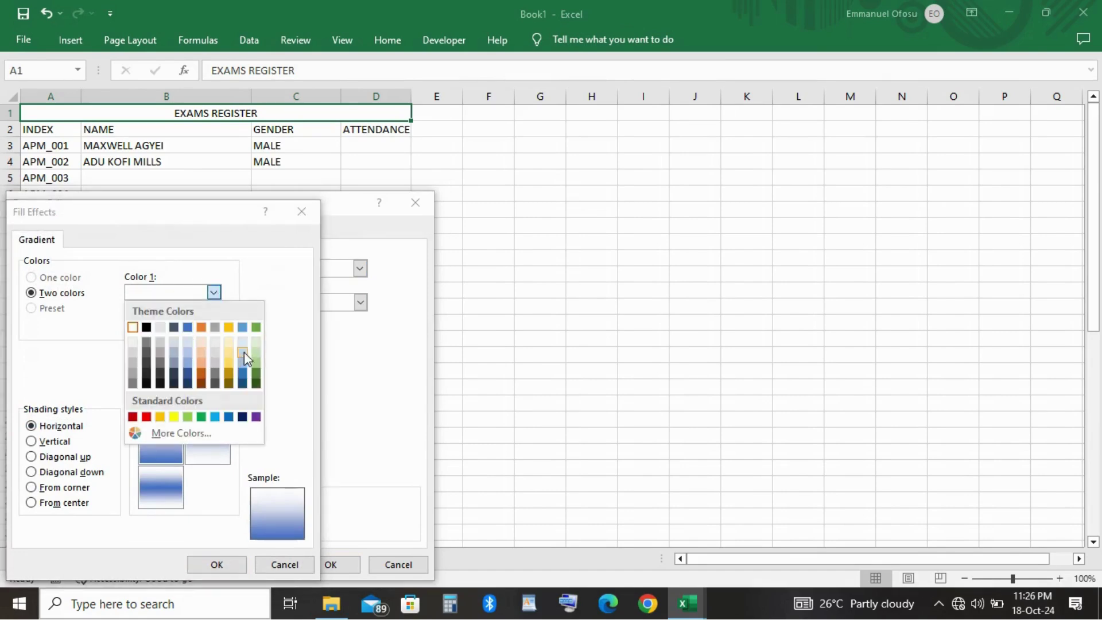
click(256, 329)
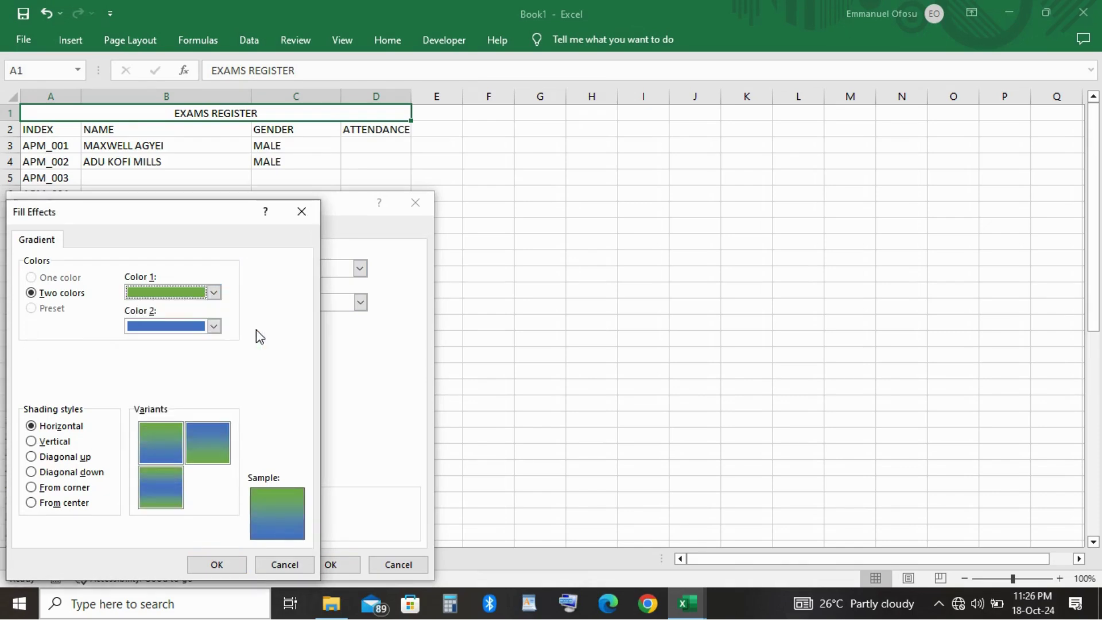
click(214, 293)
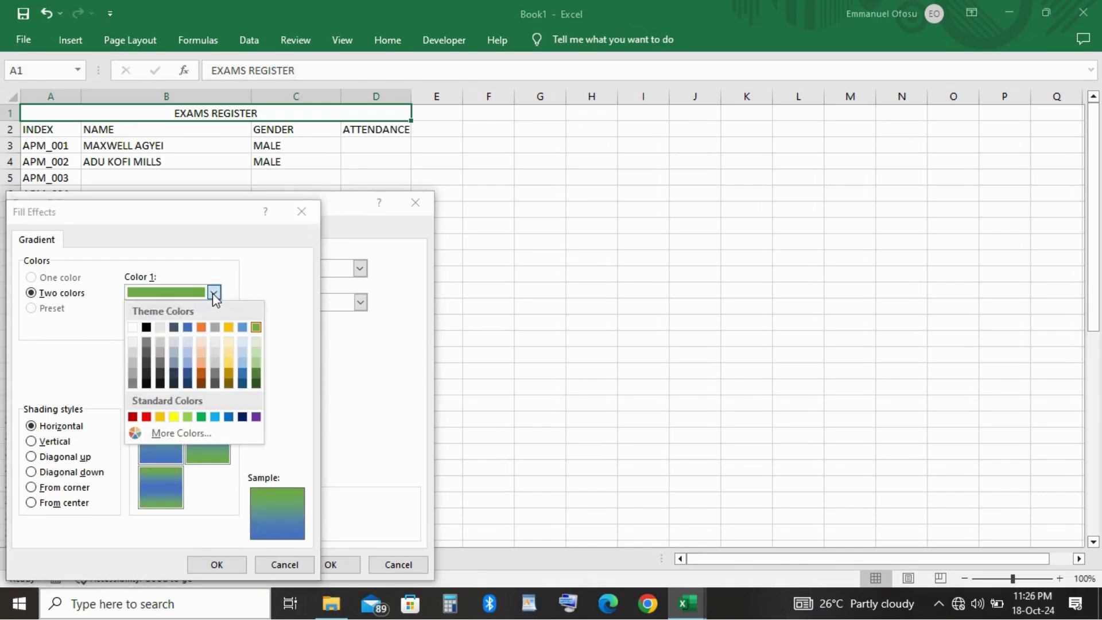
click(133, 418)
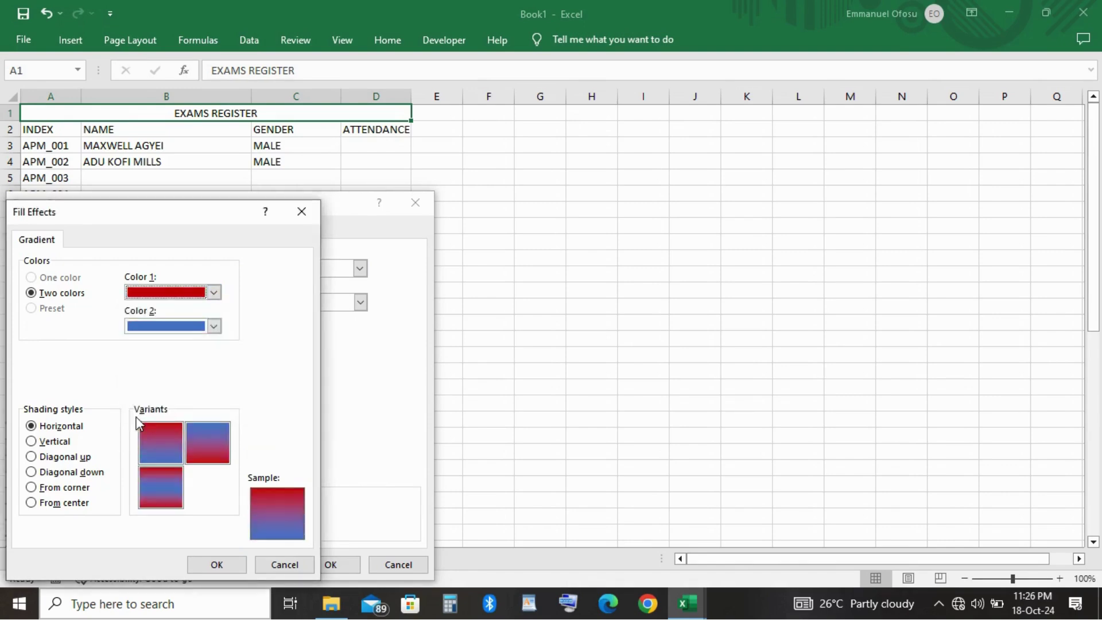
click(214, 326)
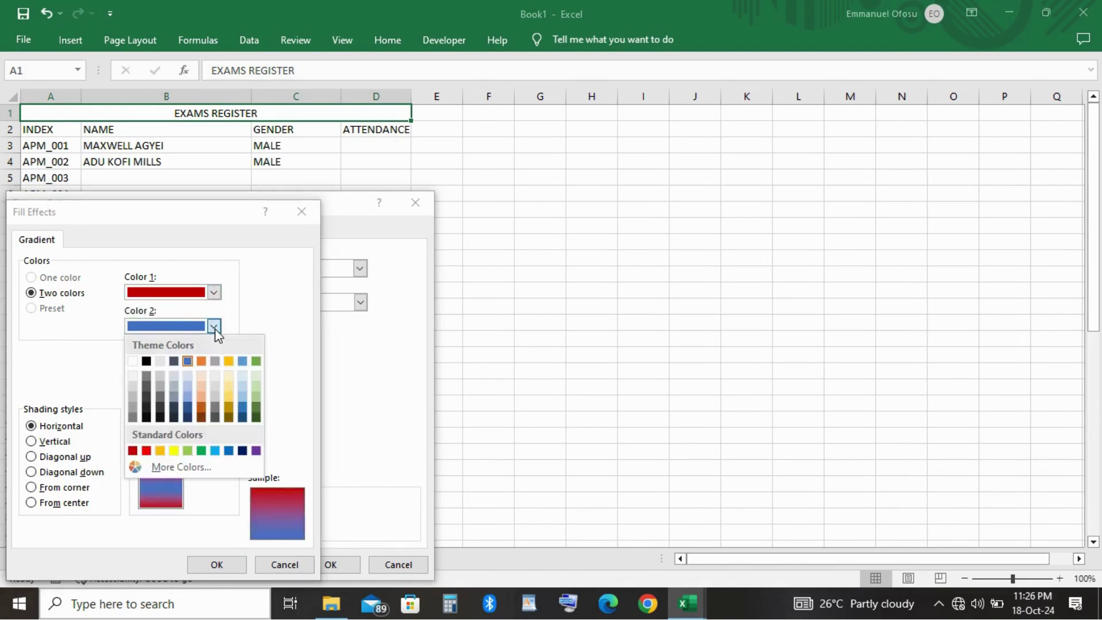
click(145, 453)
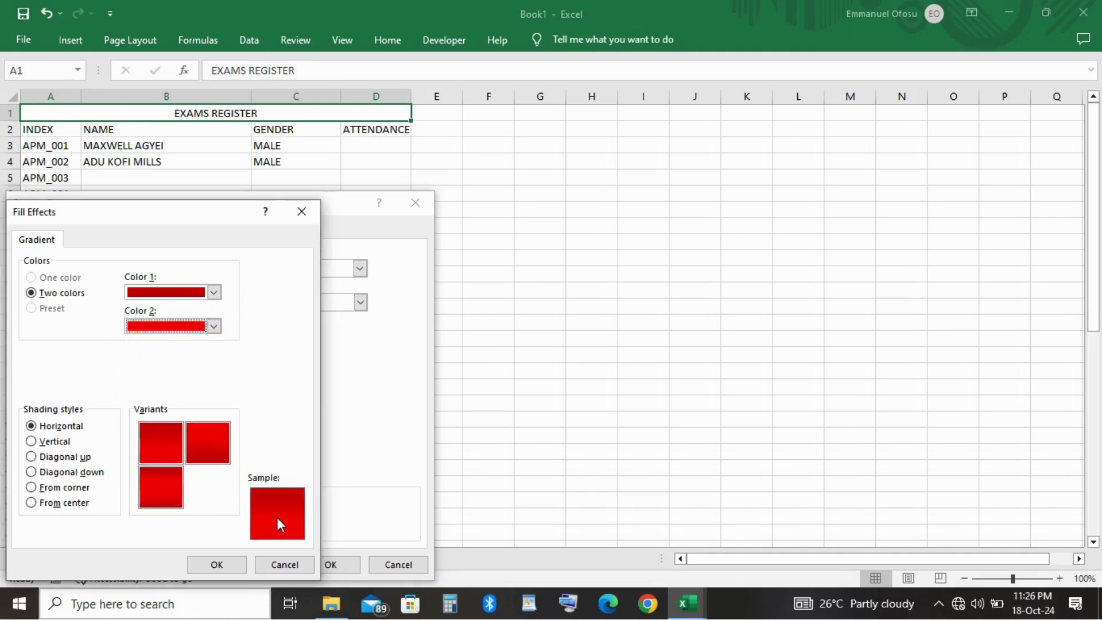
click(219, 564)
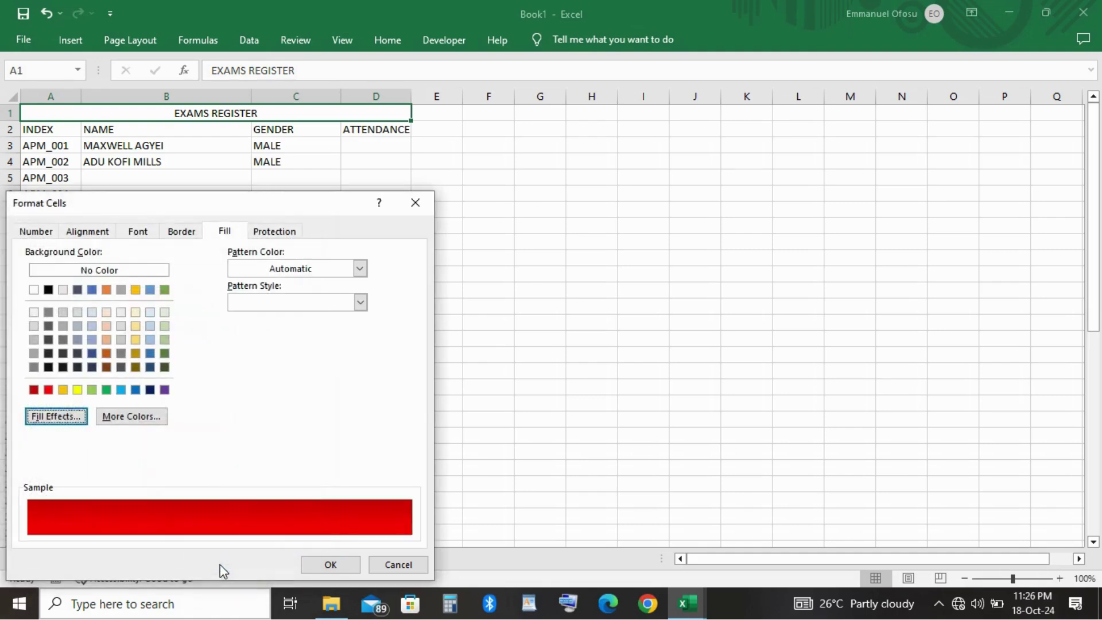
click(331, 565)
click(586, 305)
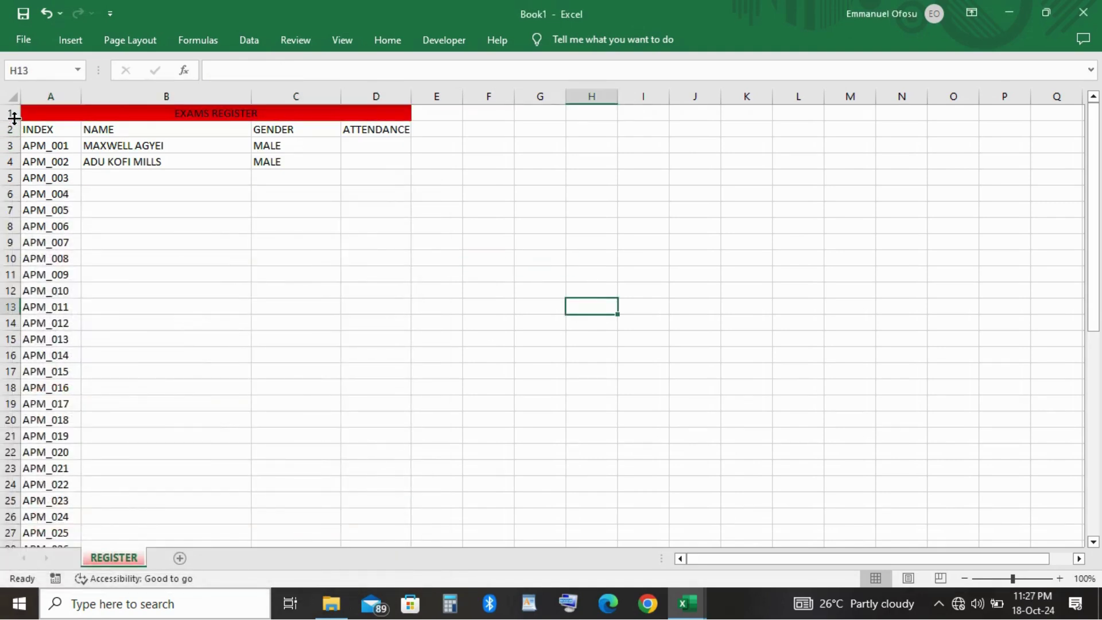
Make row 1 taller and set the title to middle vertical alignment without horizontal centring.
drag(15, 117, 16, 153)
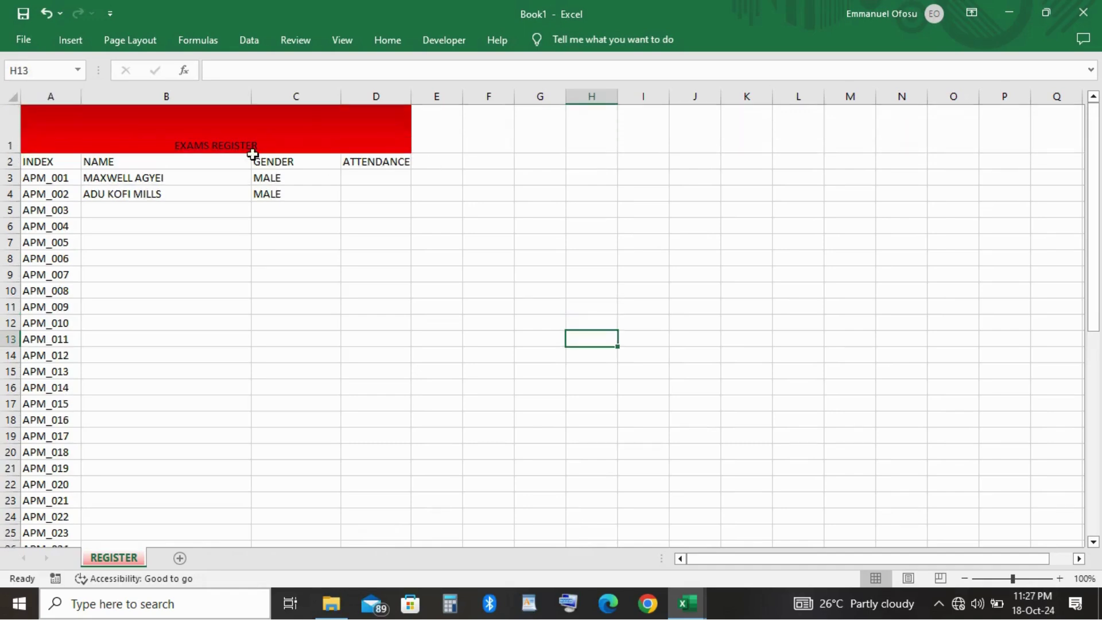
click(239, 140)
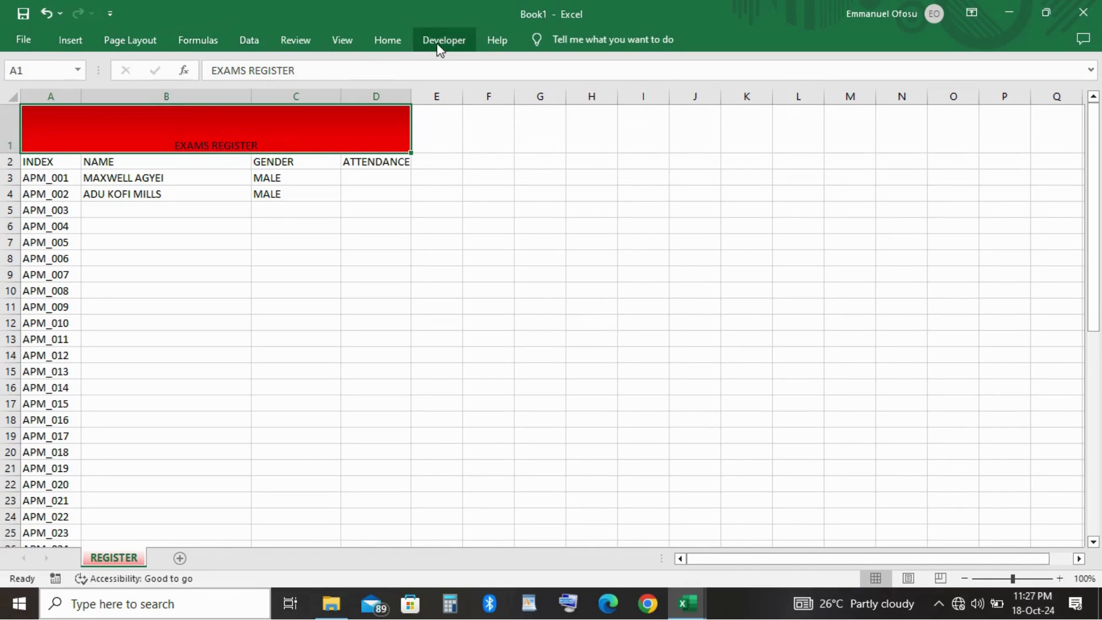
click(388, 44)
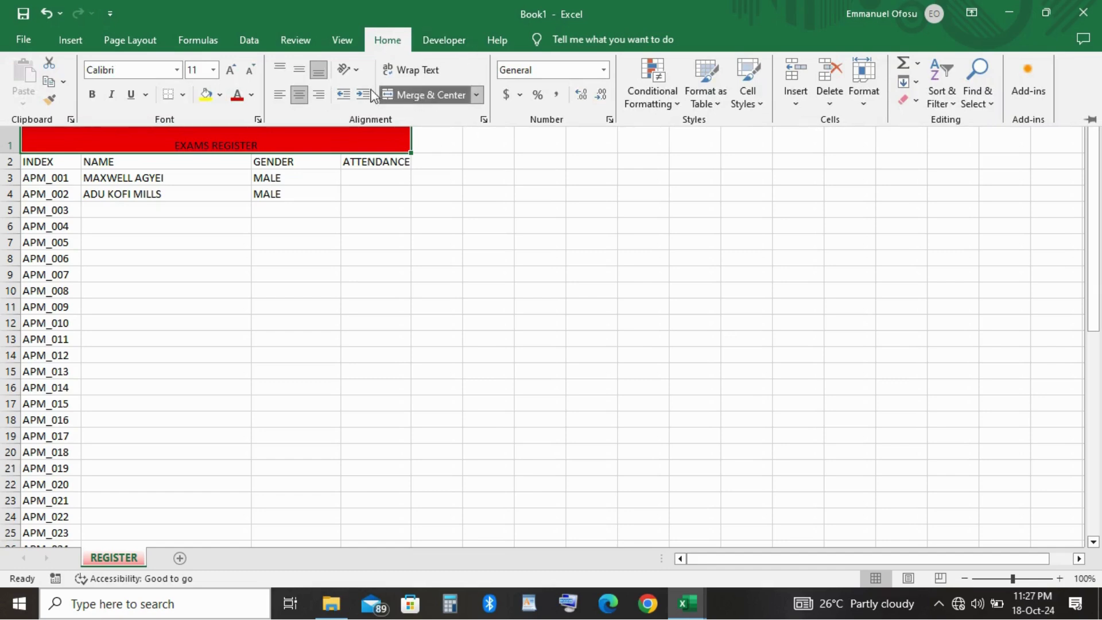
click(294, 70)
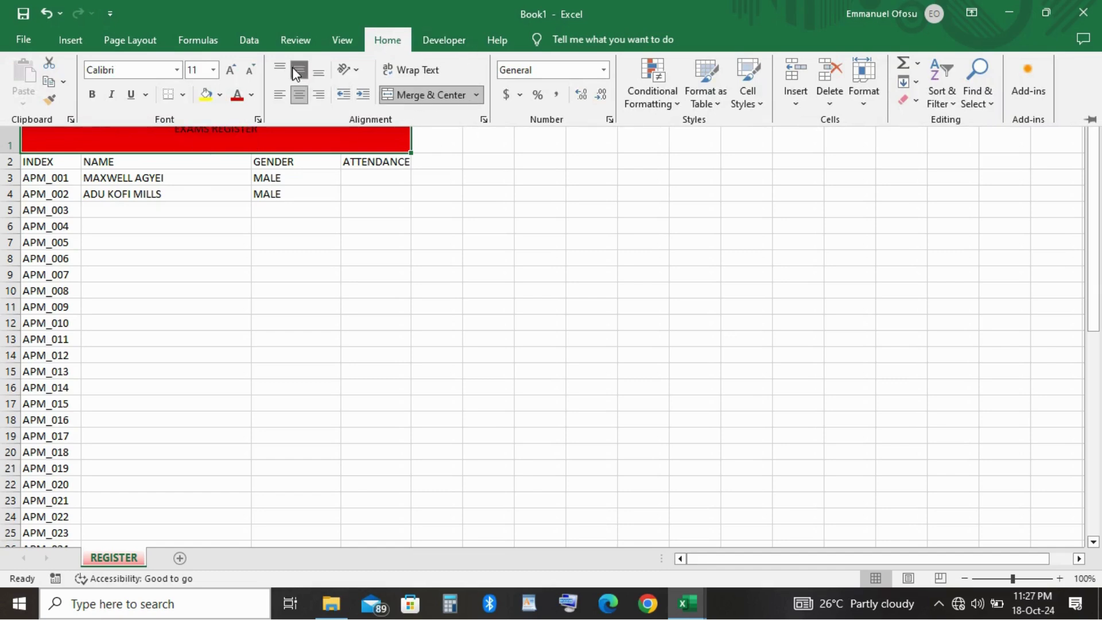
click(299, 96)
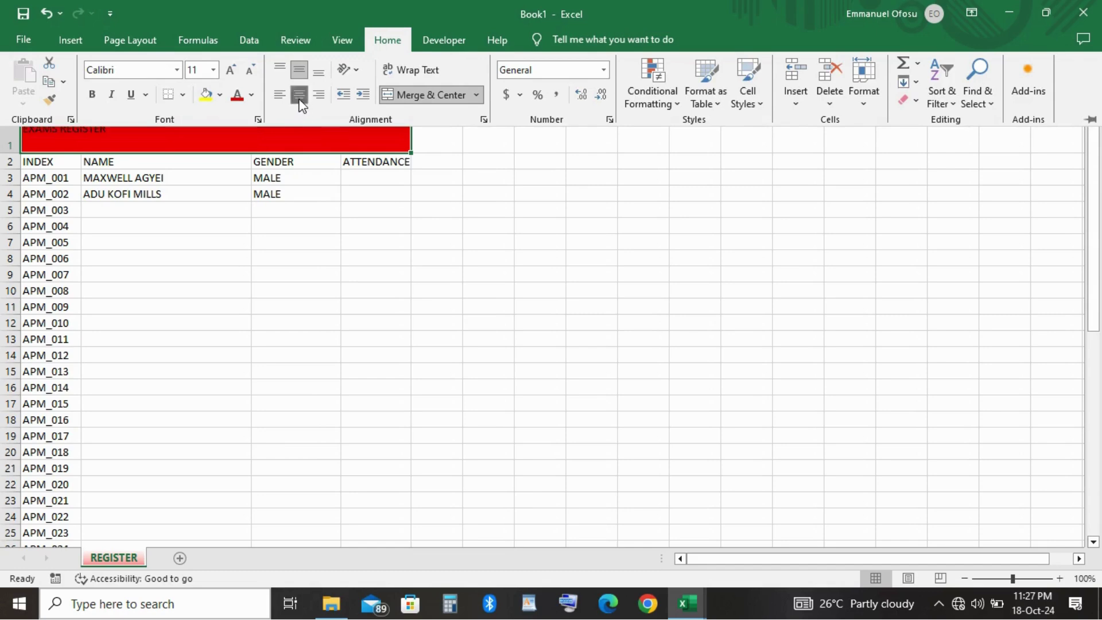
click(320, 74)
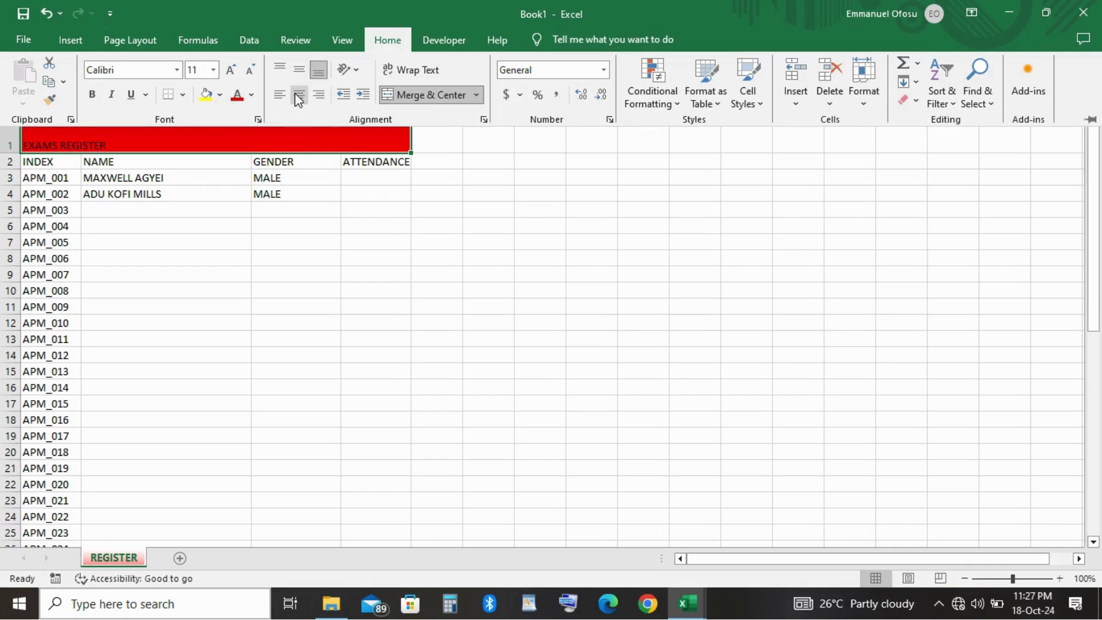
click(299, 69)
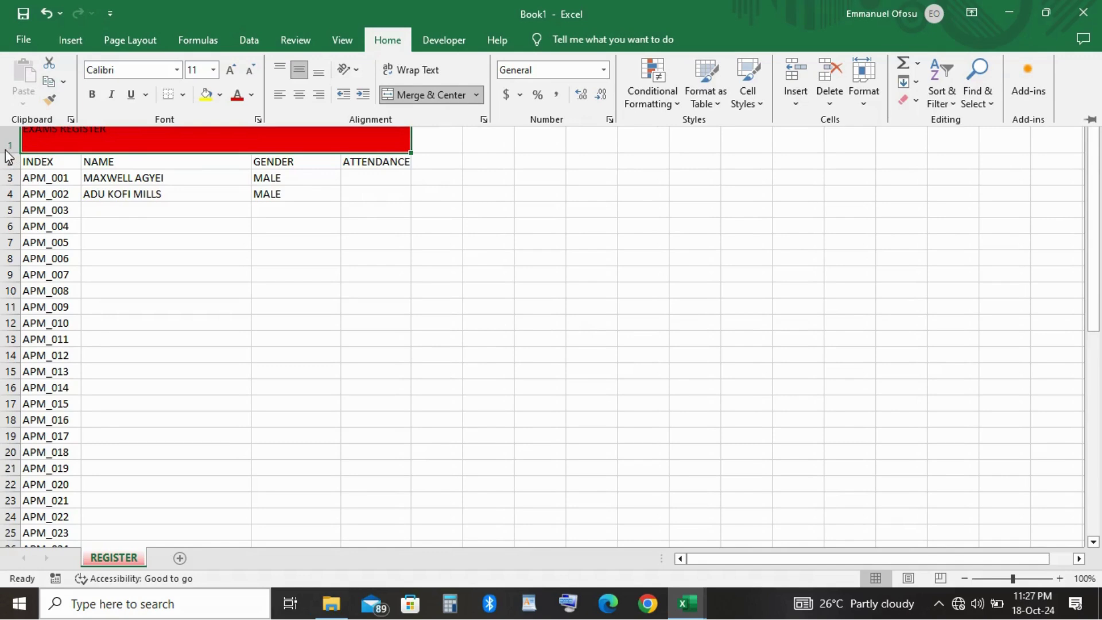
click(56, 137)
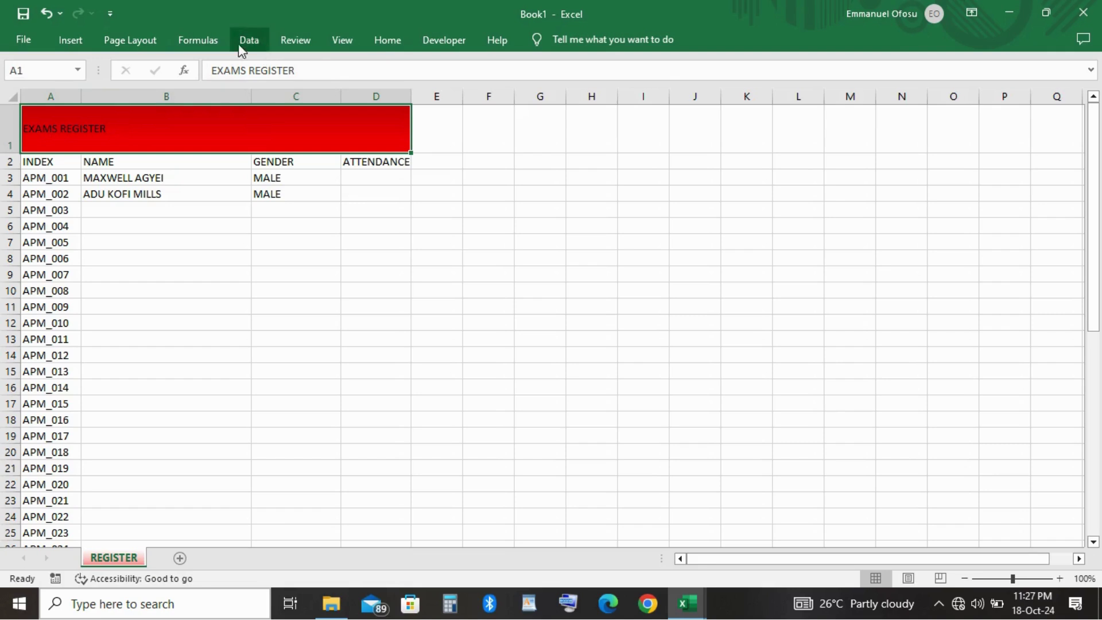
Set the EXAMS REGISTER title to 16-point Algerian.
click(387, 43)
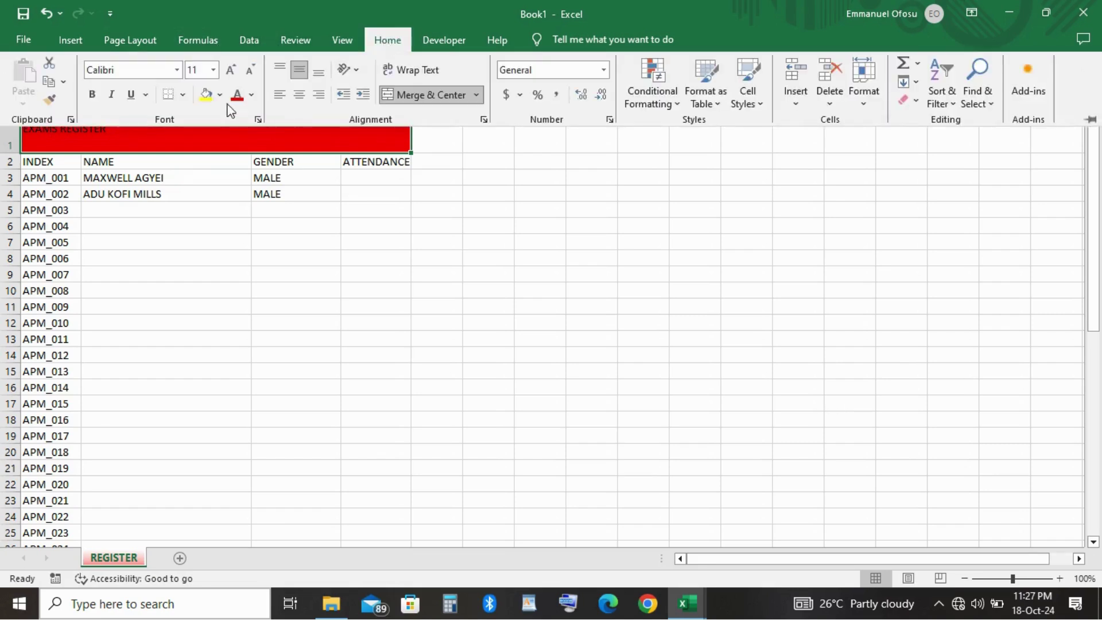
click(214, 70)
click(195, 181)
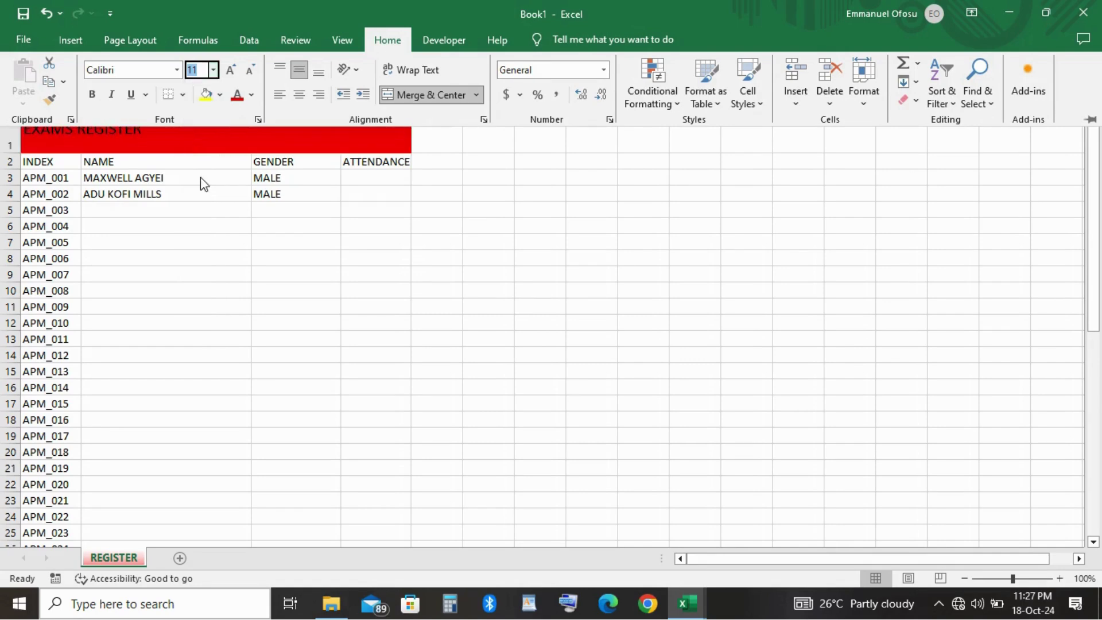
click(176, 70)
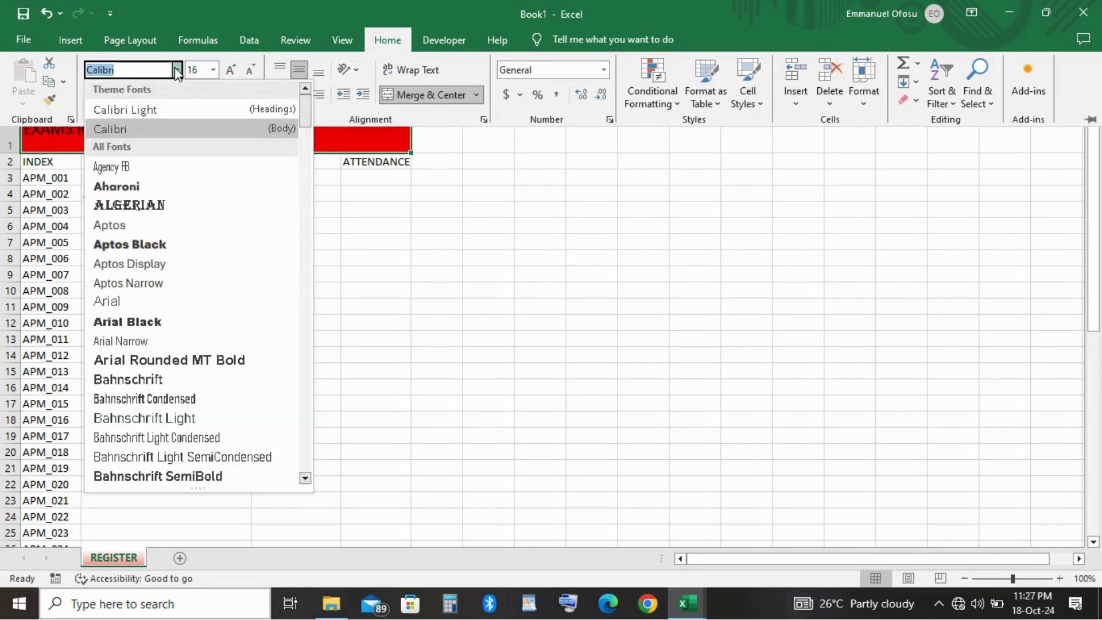
click(152, 206)
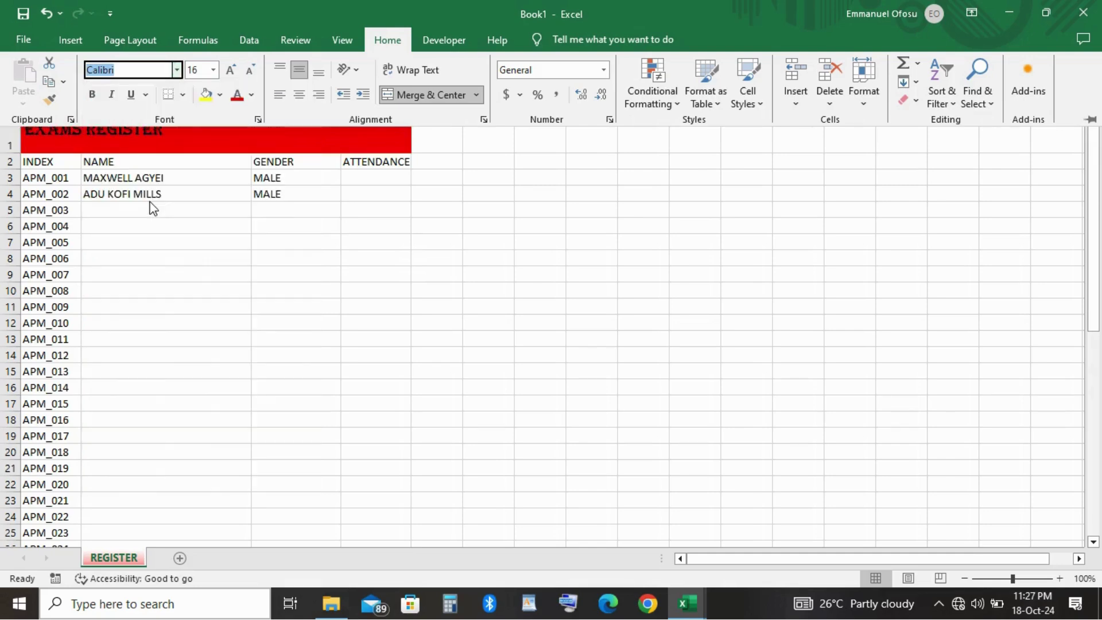
click(312, 278)
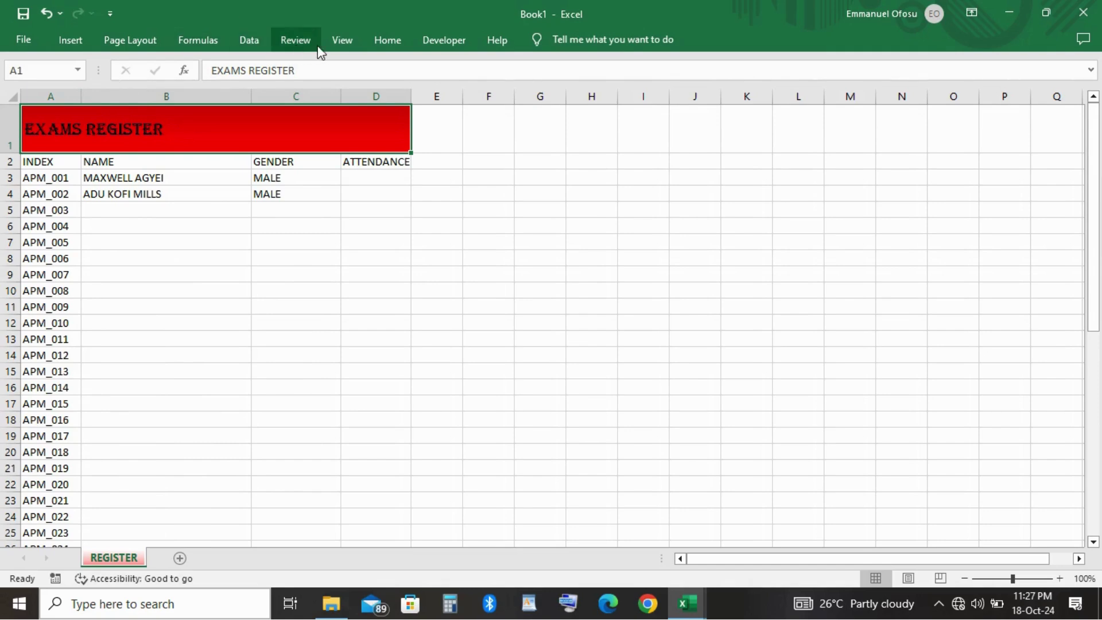
Centre the title, shorten row 1 to height 33, and add a blank Sheet2.
click(384, 41)
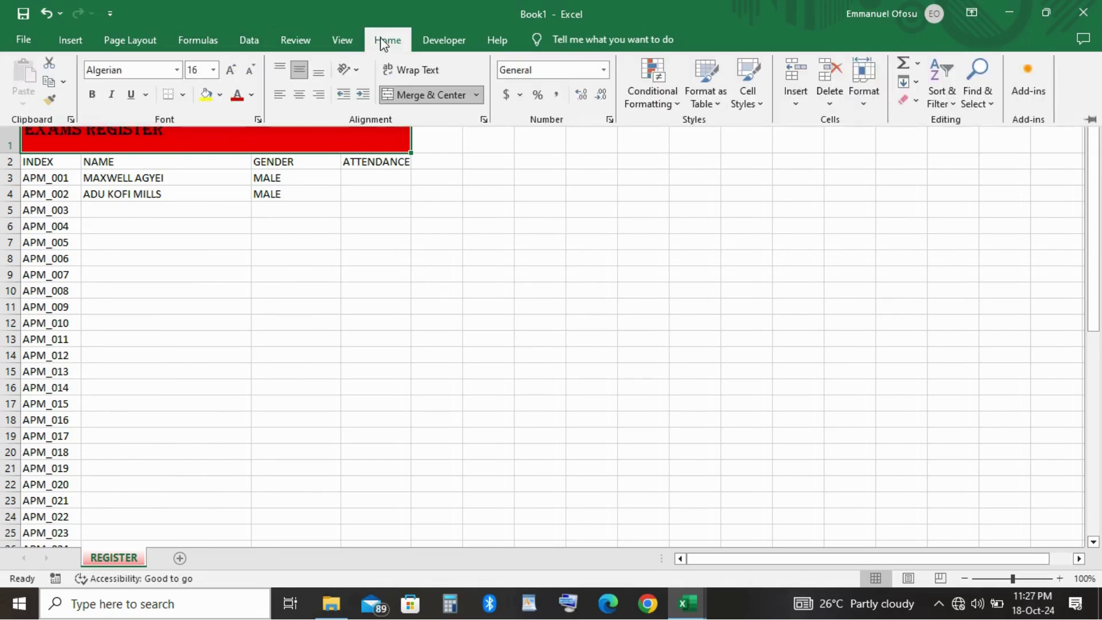
click(302, 99)
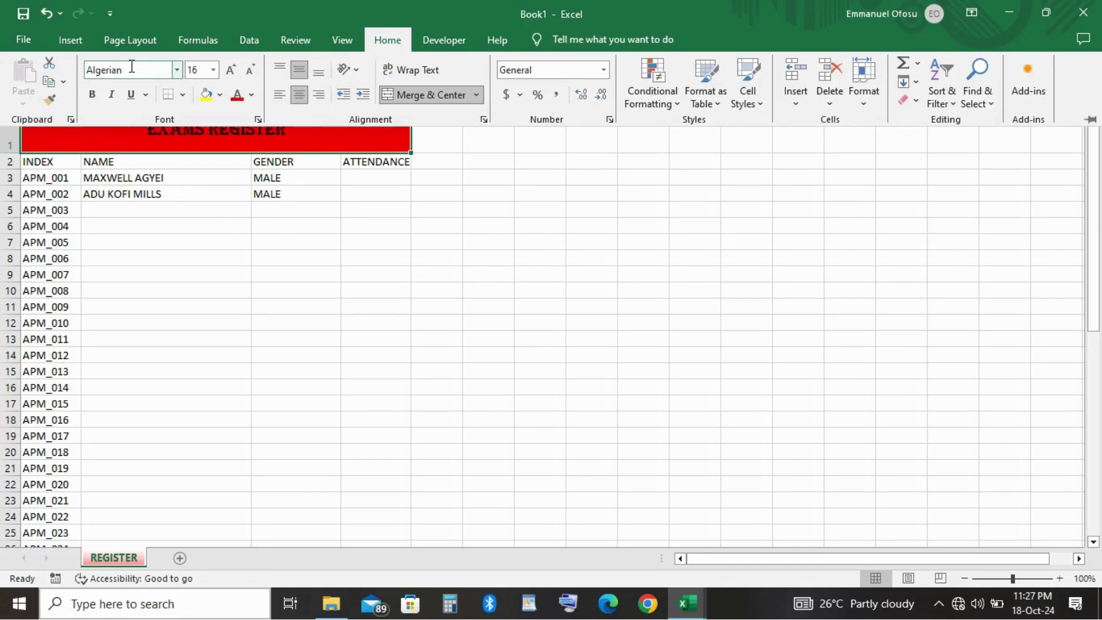
click(219, 313)
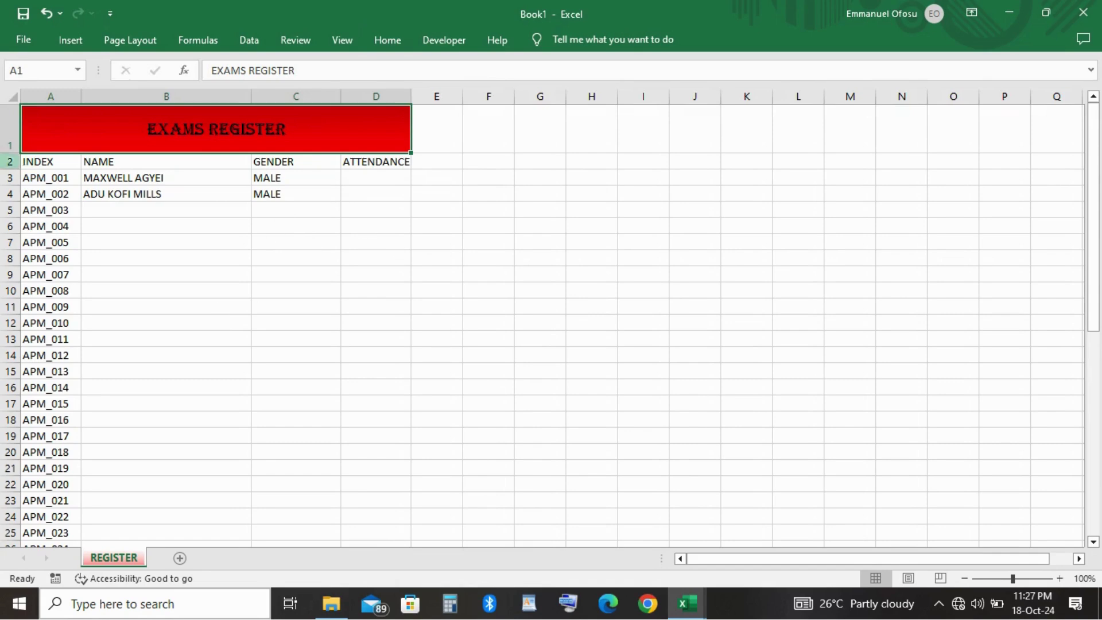
drag(16, 154, 20, 142)
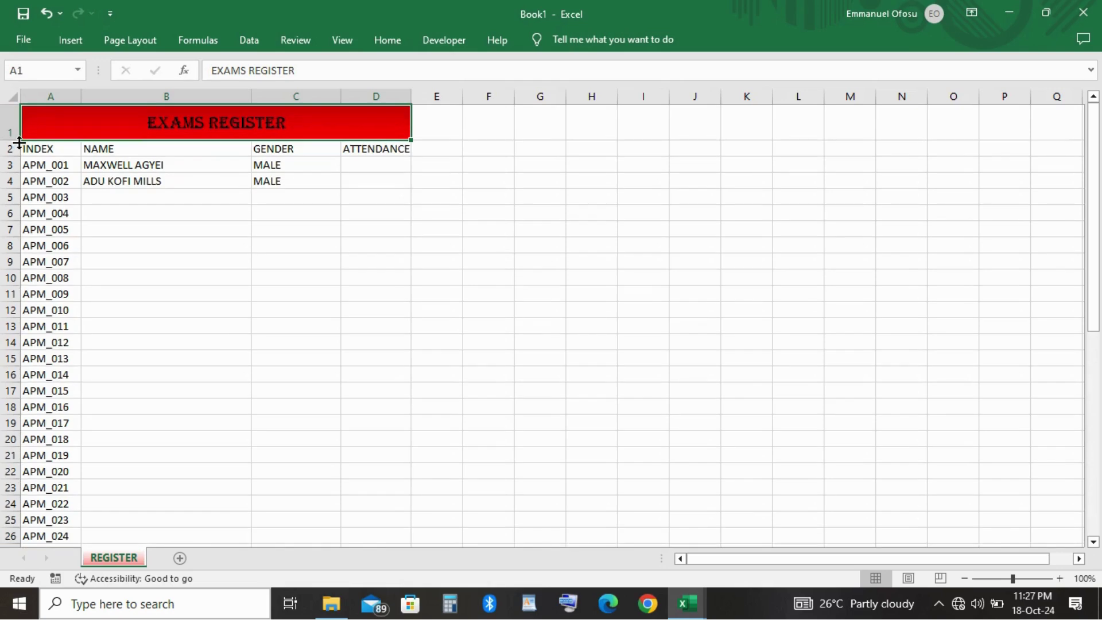
click(416, 410)
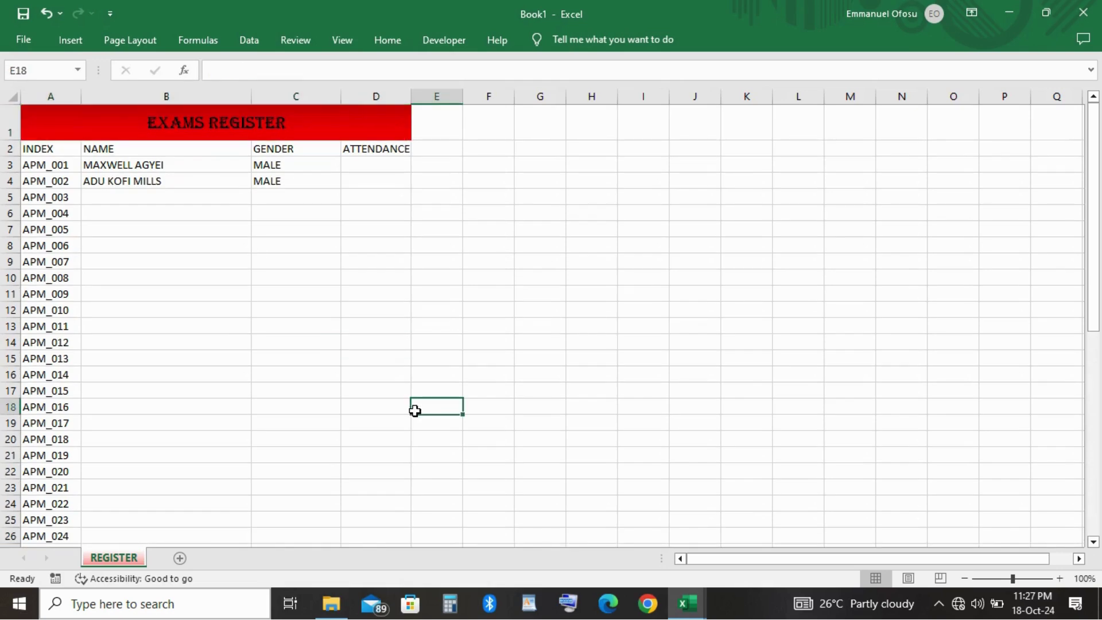
click(181, 561)
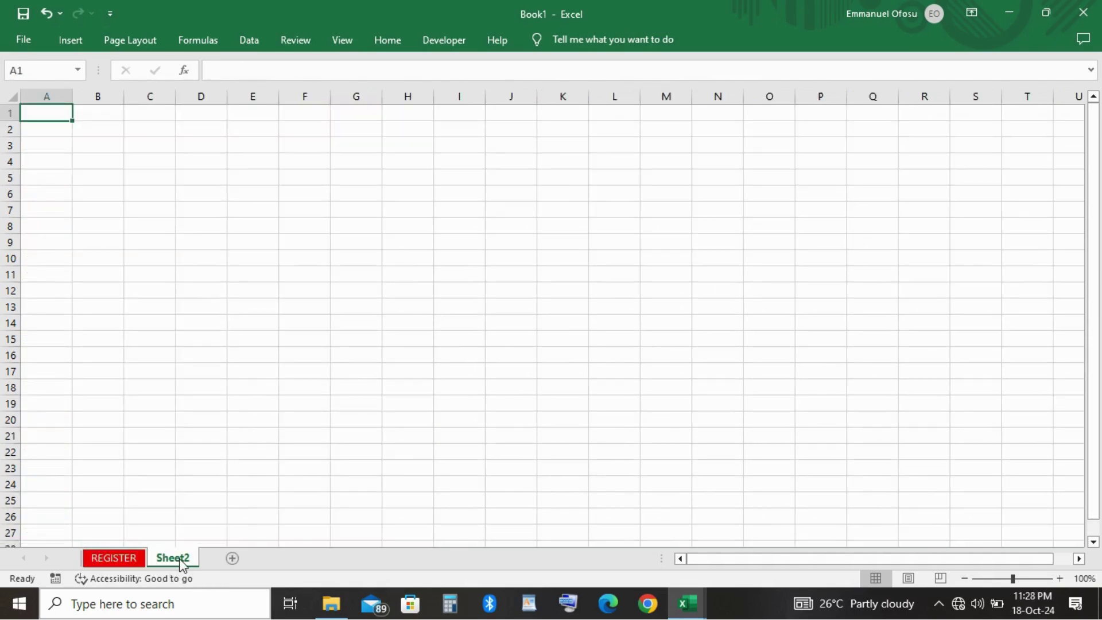
Rename Sheet2 to REPORT, removing the leftover 'Shee' and 't2' characters.
double_click(181, 564)
click(181, 562)
text(REP)
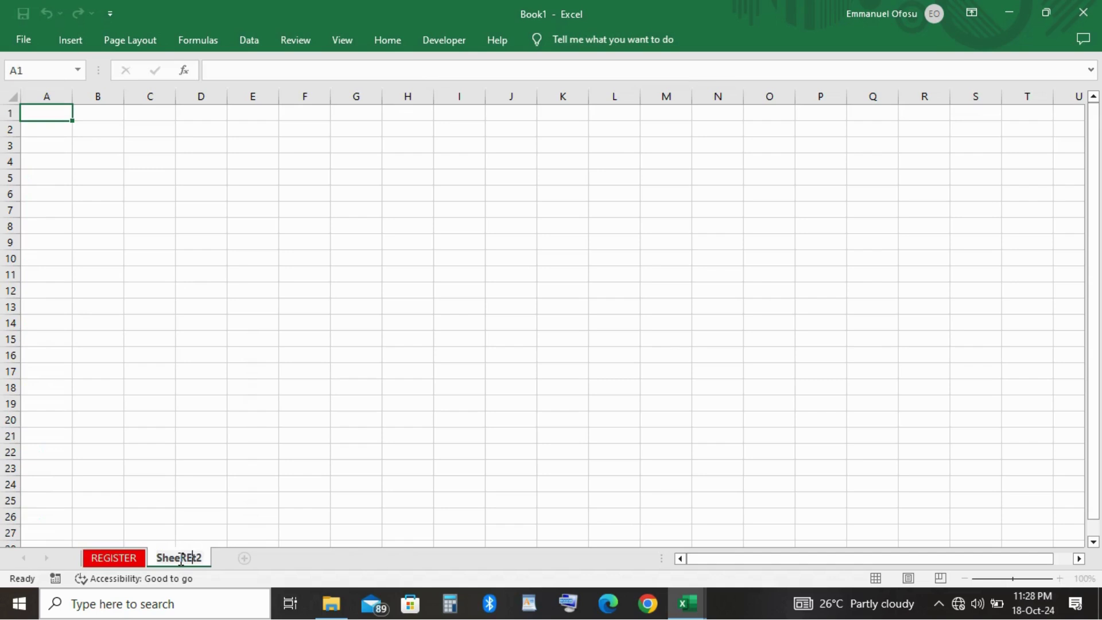
text(ORT)
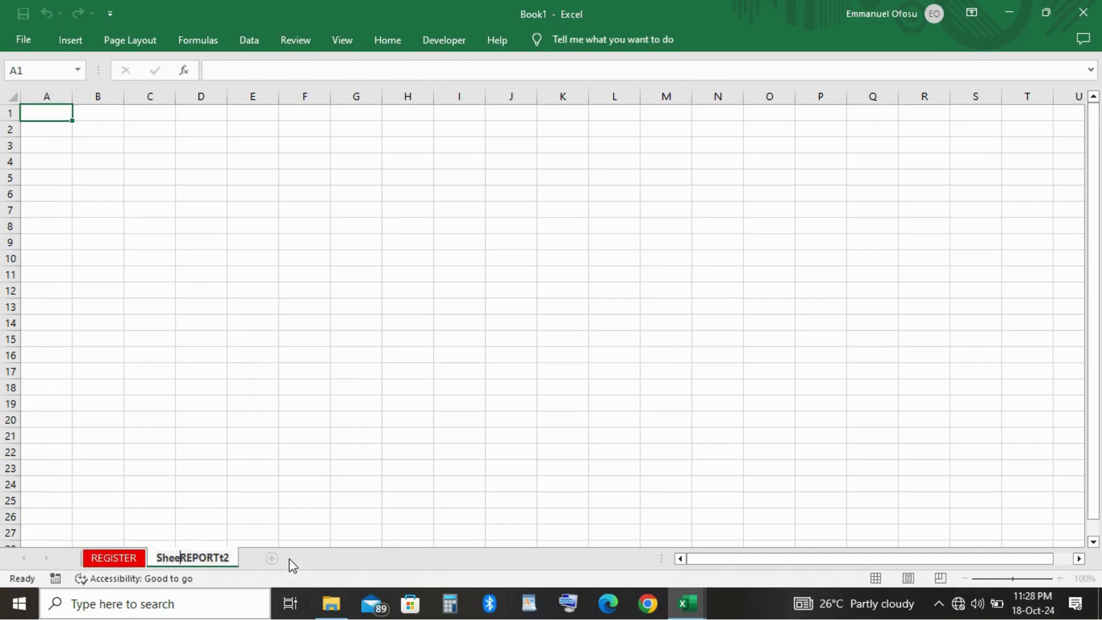
key(BackSpace)
key(BackSpace)
key(BackSpace)
key(BackSpace)
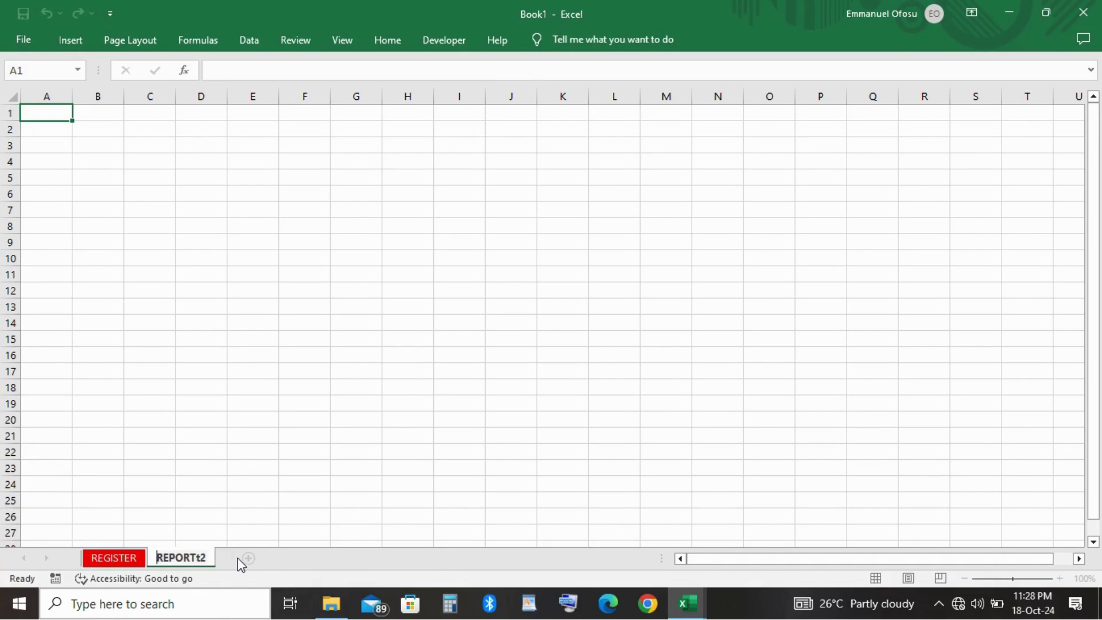
key(Return)
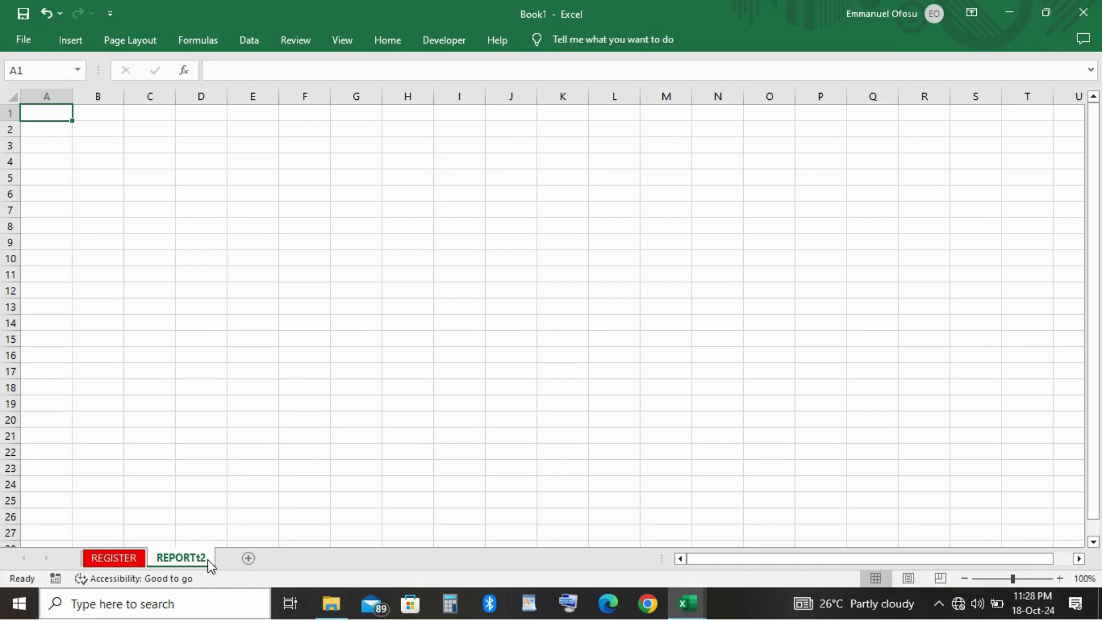
double_click(208, 559)
click(208, 558)
key(BackSpace)
key(BackSpace)
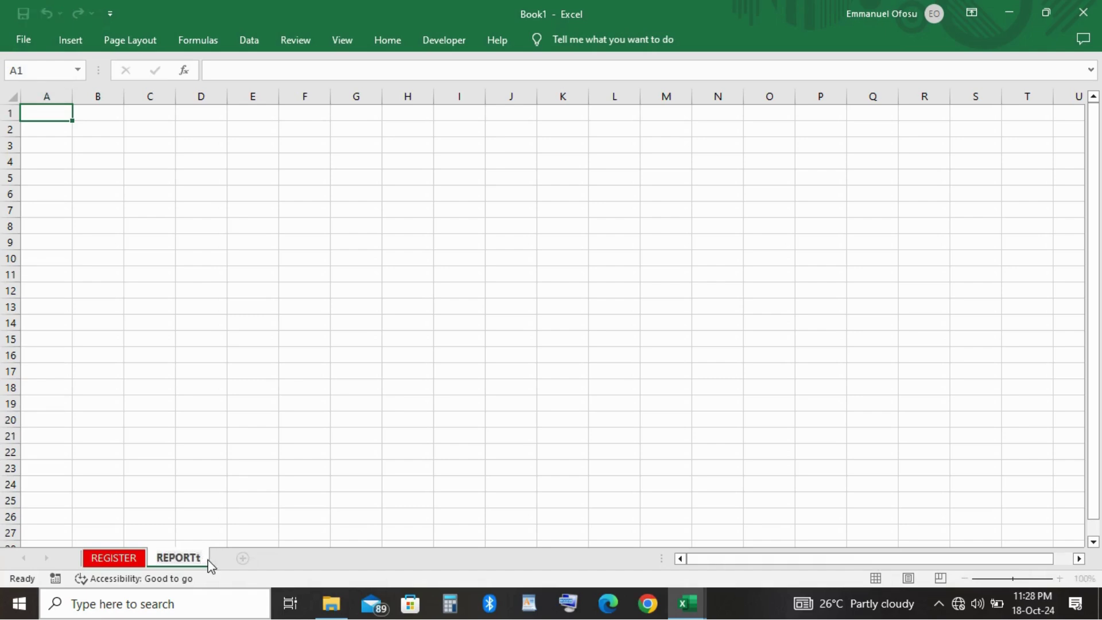
click(181, 419)
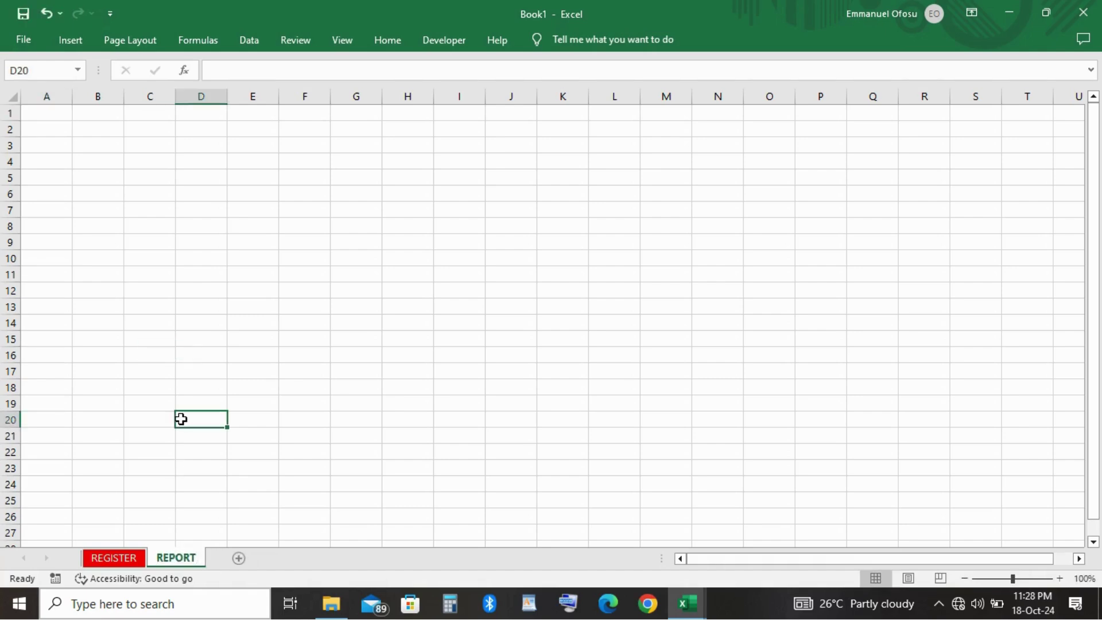
click(9, 94)
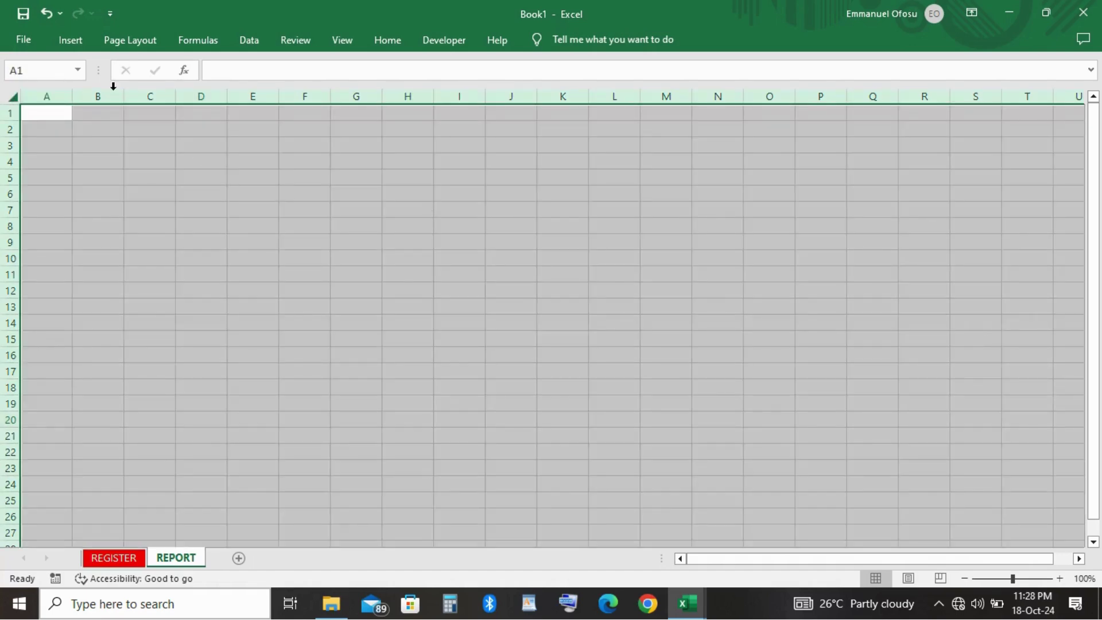
click(243, 241)
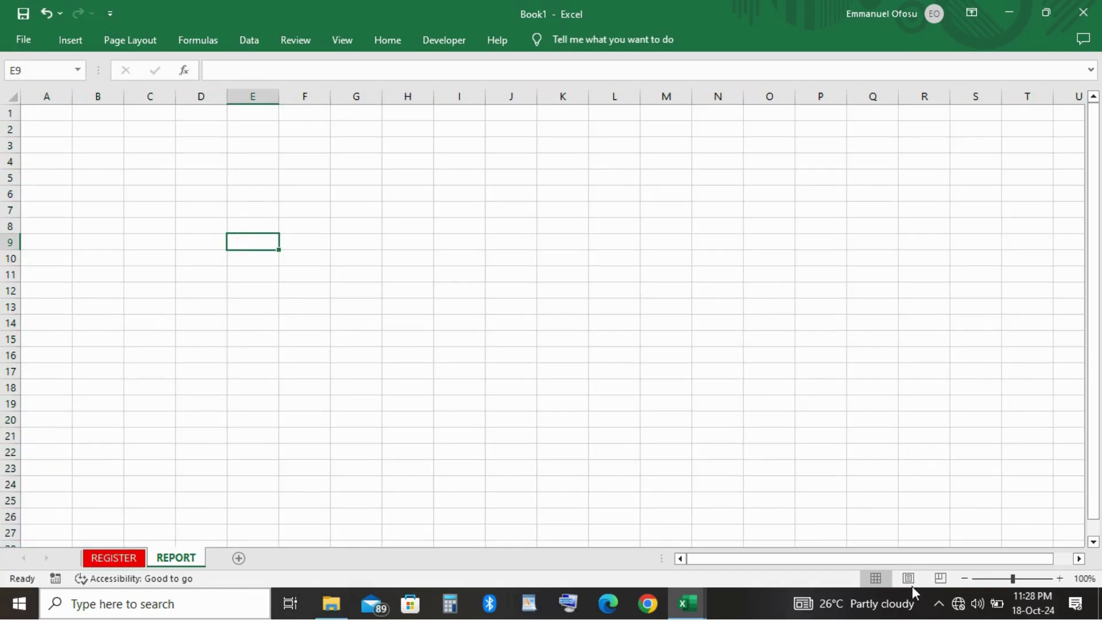
click(937, 605)
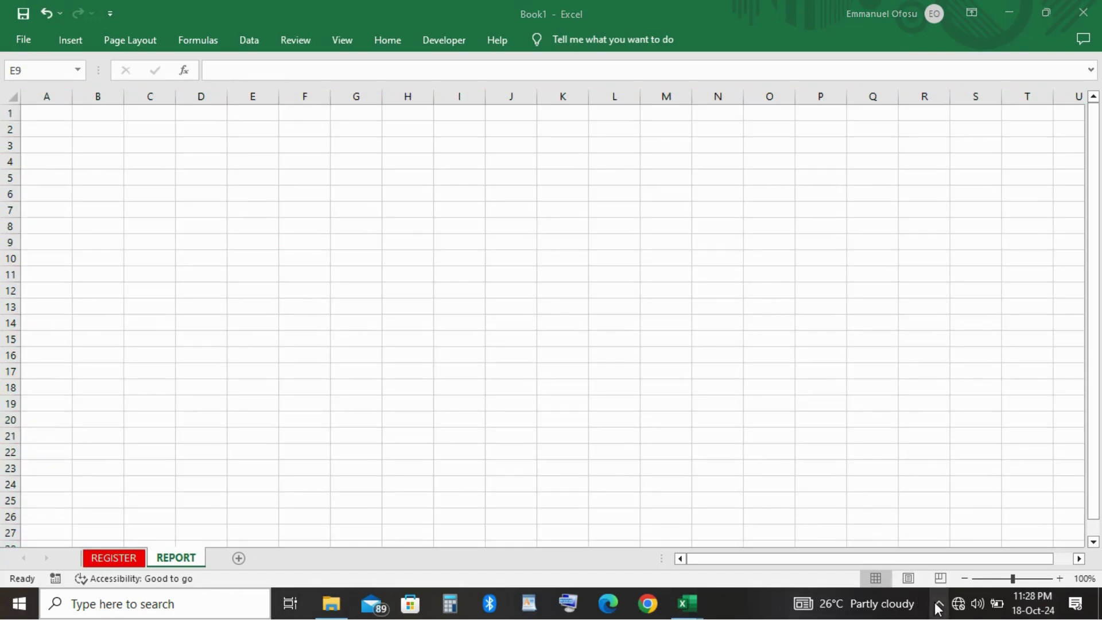
Copy the whole report sheet from REPORT SYSTEM and select all on Book1's REPORT sheet.
click(687, 604)
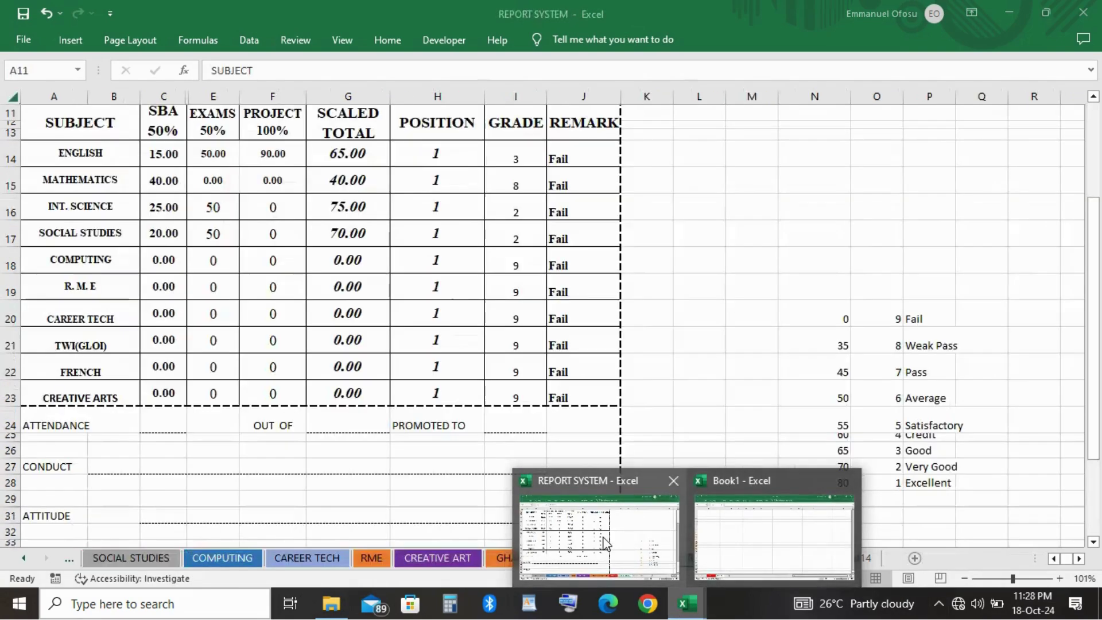
click(599, 537)
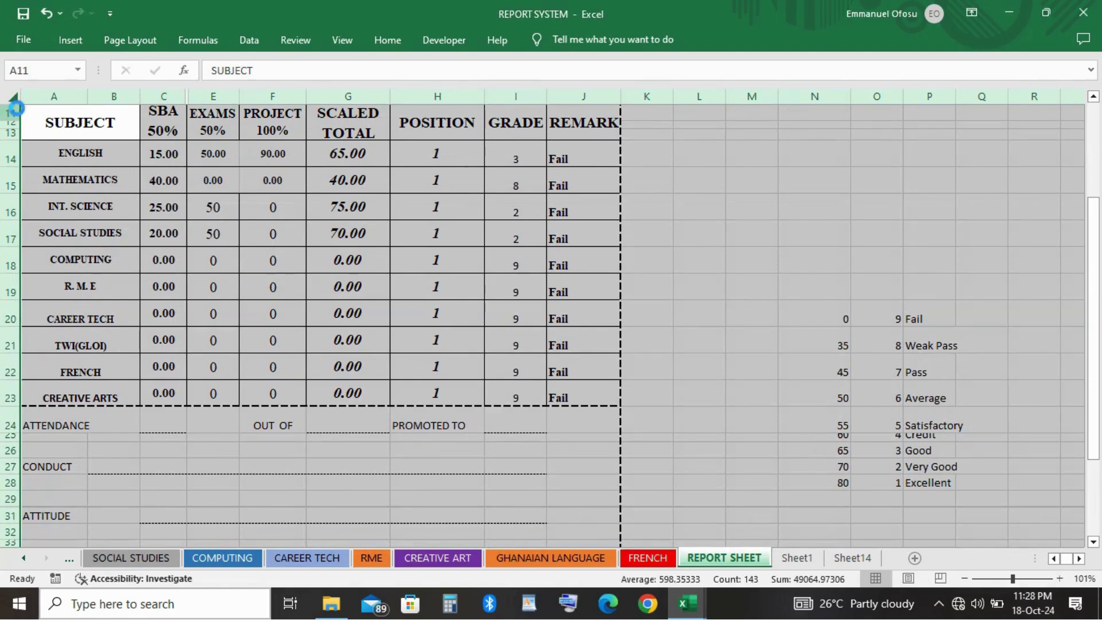
key(ctrl+c)
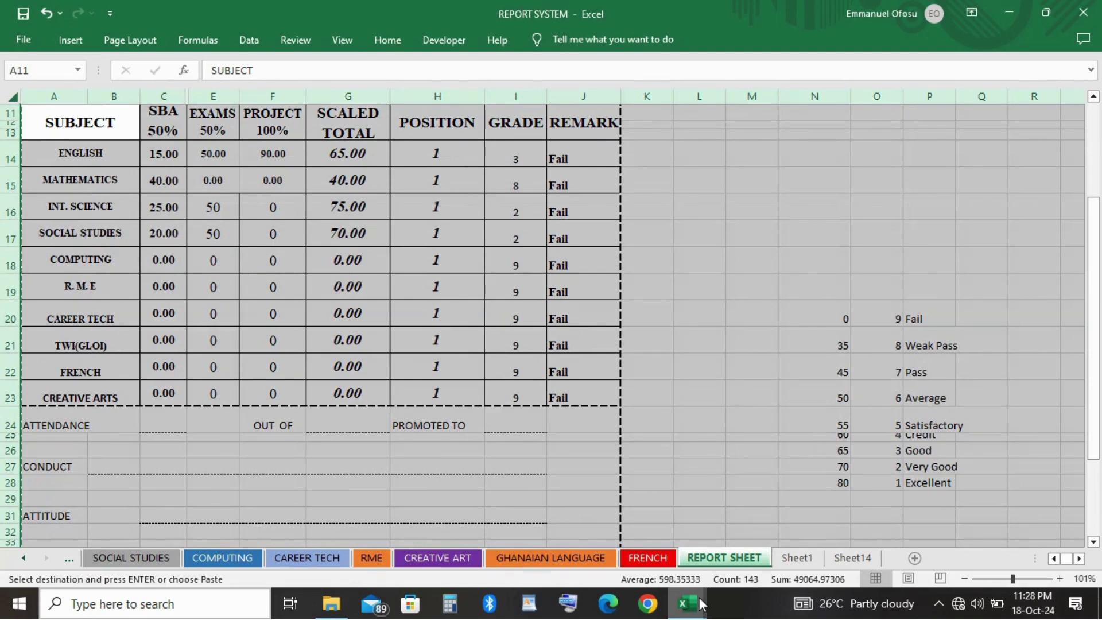
mouse_move(704, 606)
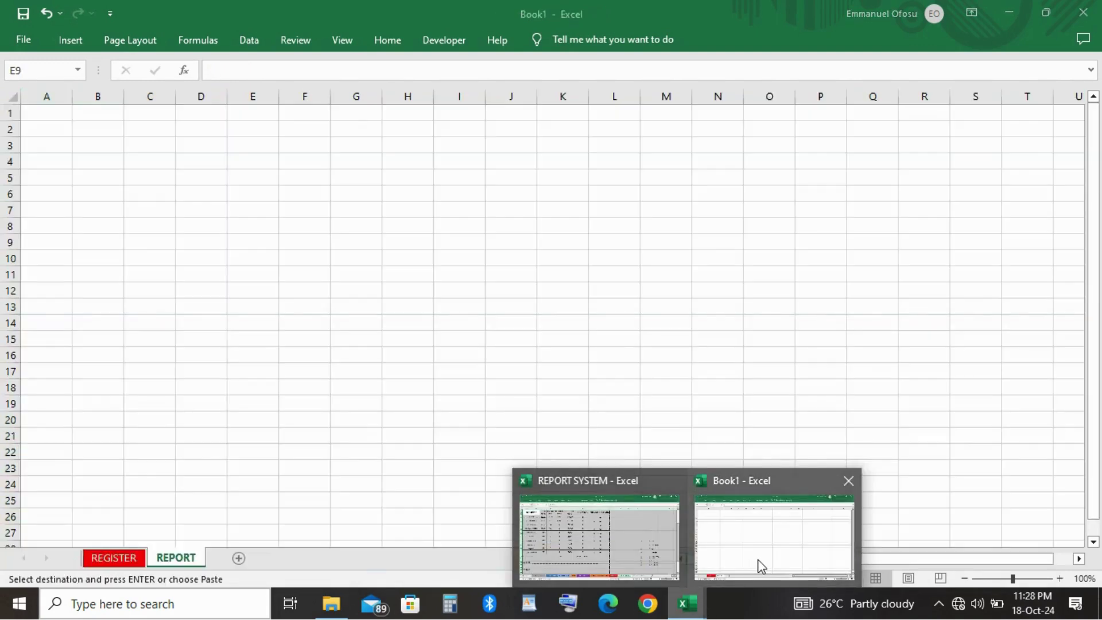
click(758, 560)
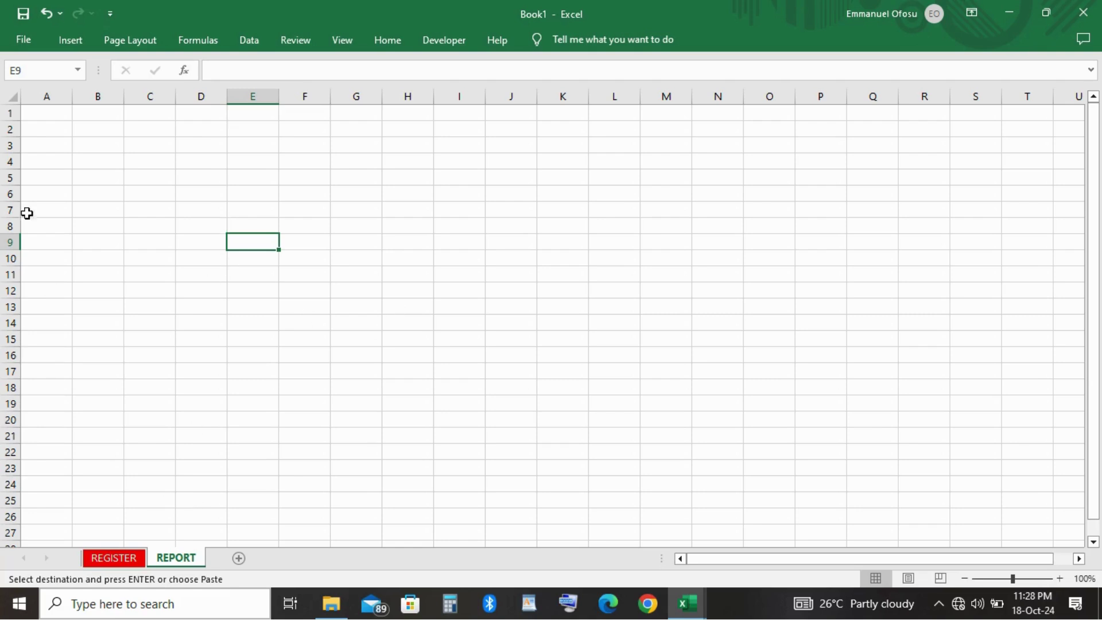
click(14, 95)
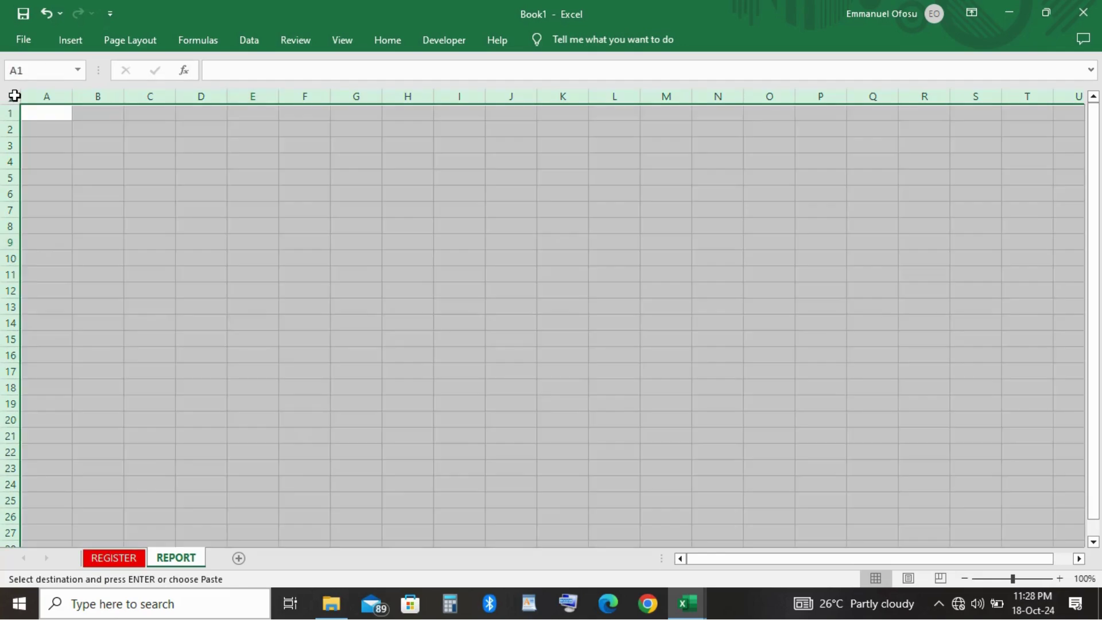
Paste the student report layout into REPORT and clear ADM_001 from cell N3.
key(ctrl+v)
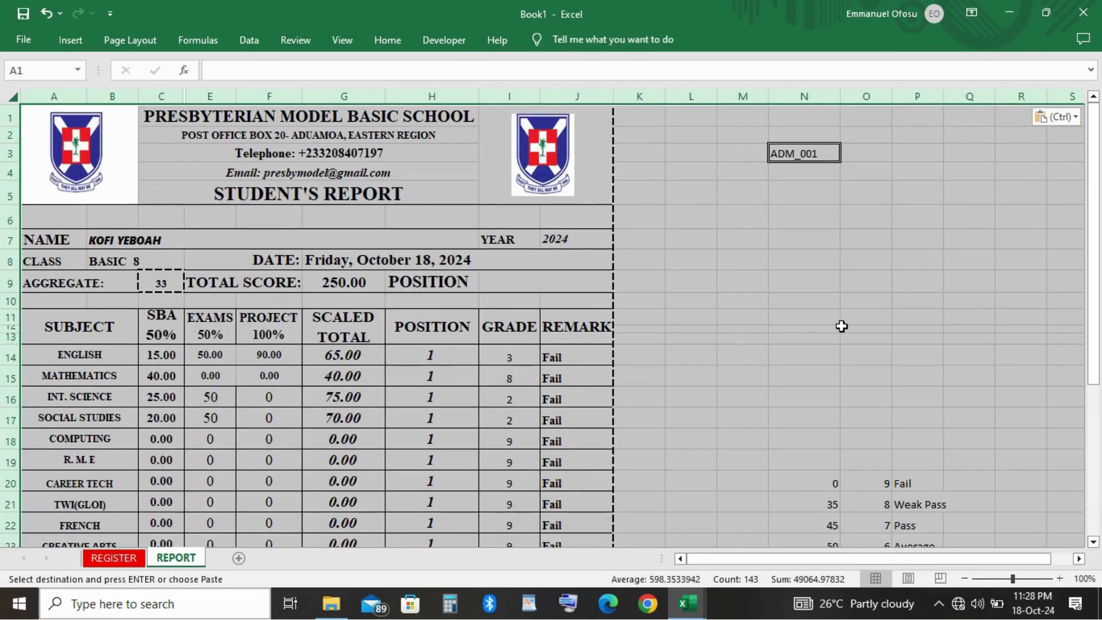
click(842, 326)
click(796, 155)
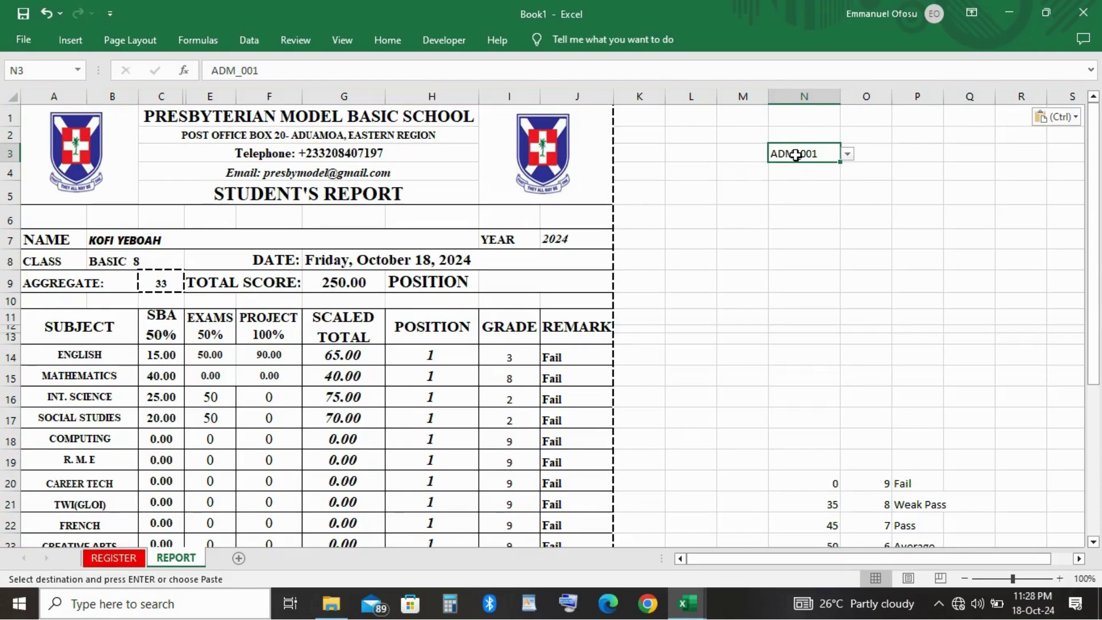
key(Delete)
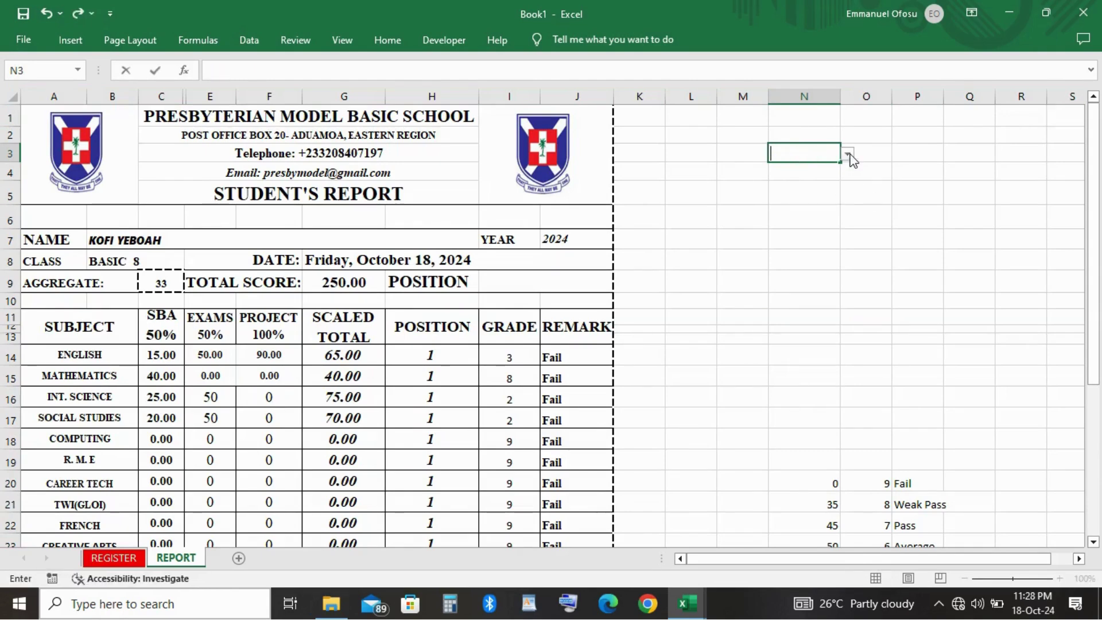
click(848, 154)
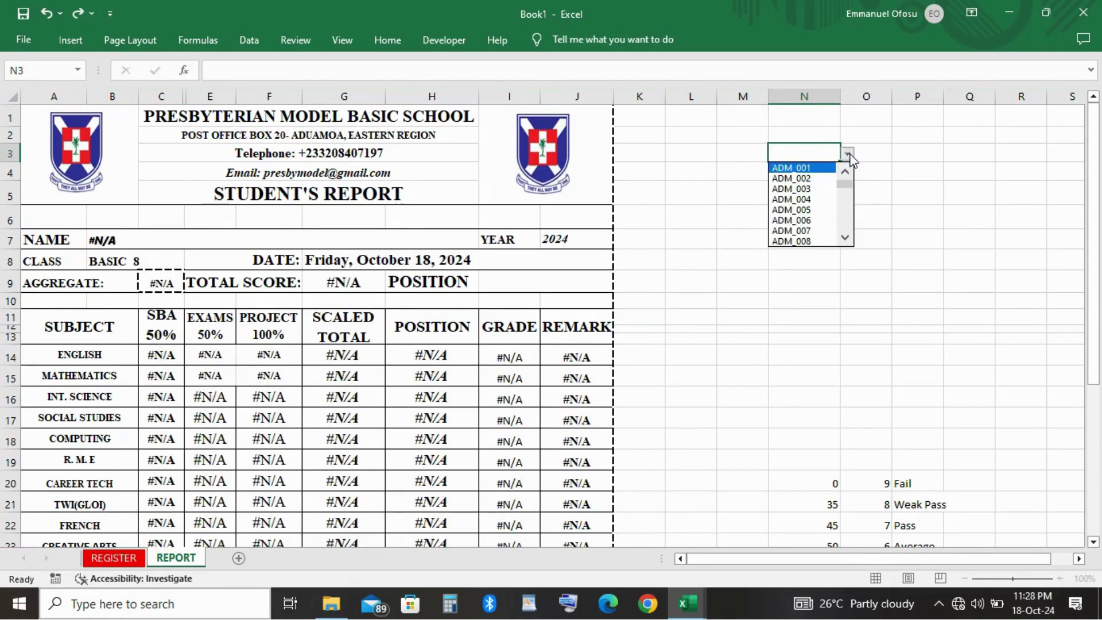
key(Escape)
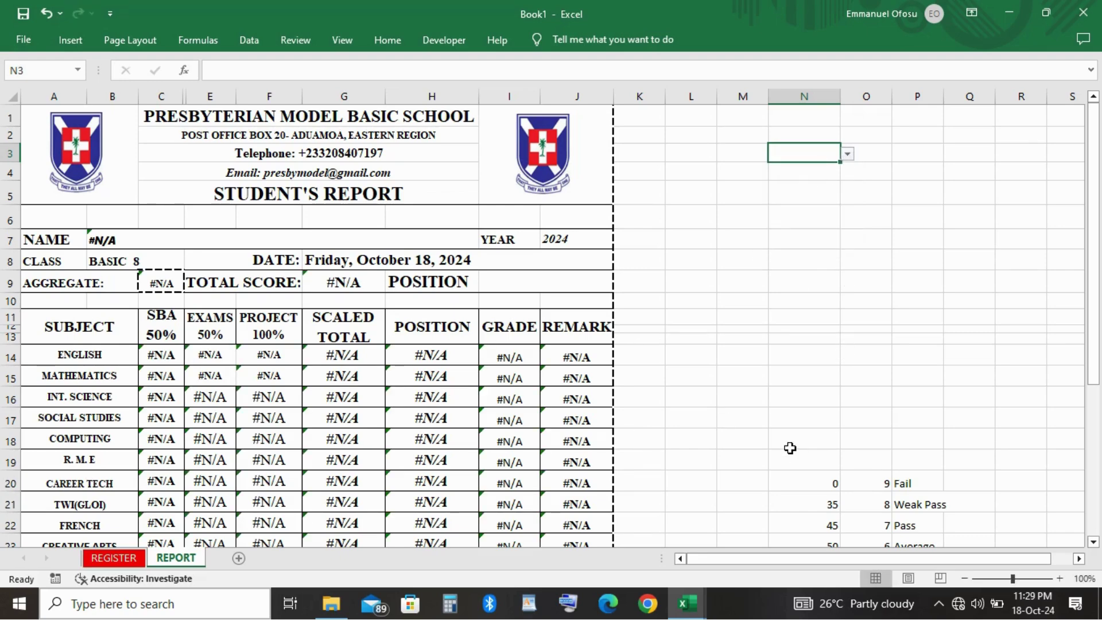
scroll(791, 448, down, 1)
scroll(791, 447, down, 3)
scroll(791, 448, up, 4)
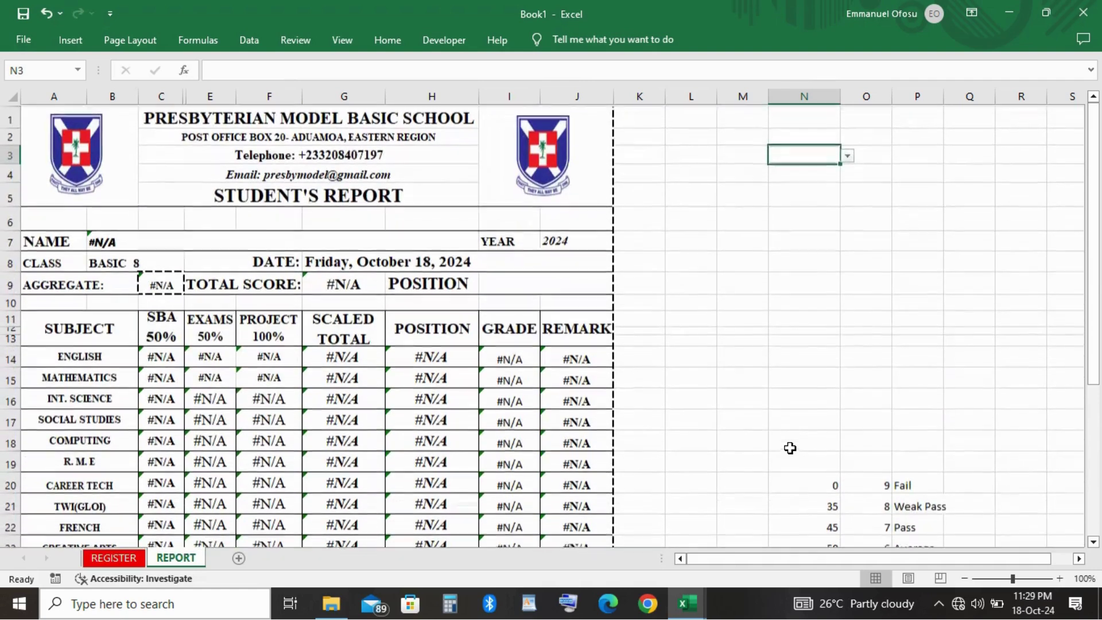
click(166, 281)
key(ctrl+c)
click(732, 263)
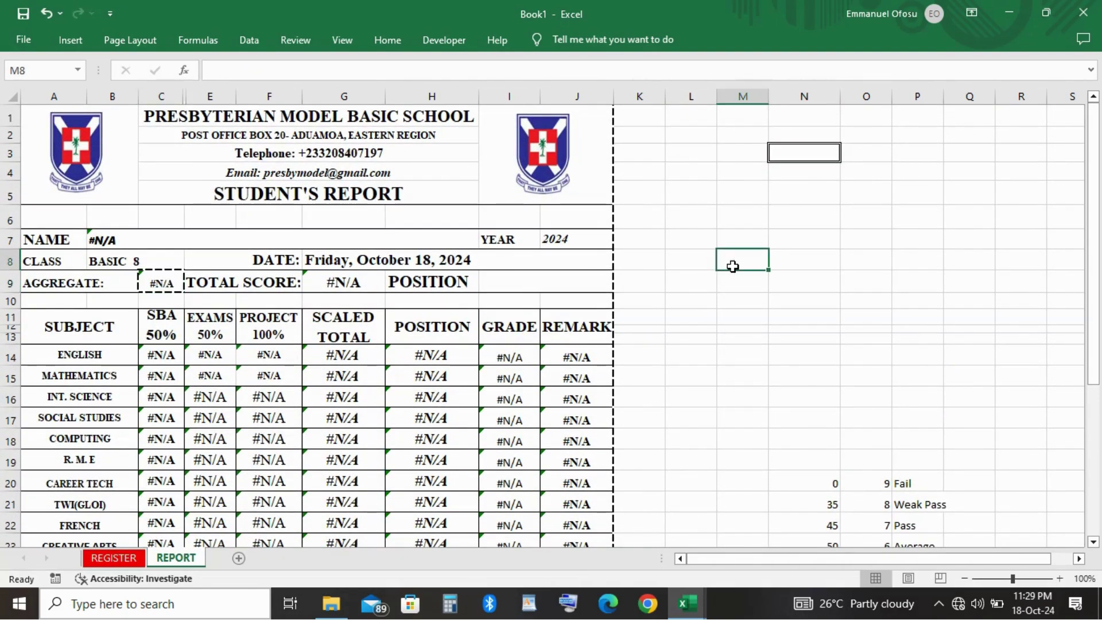
click(154, 241)
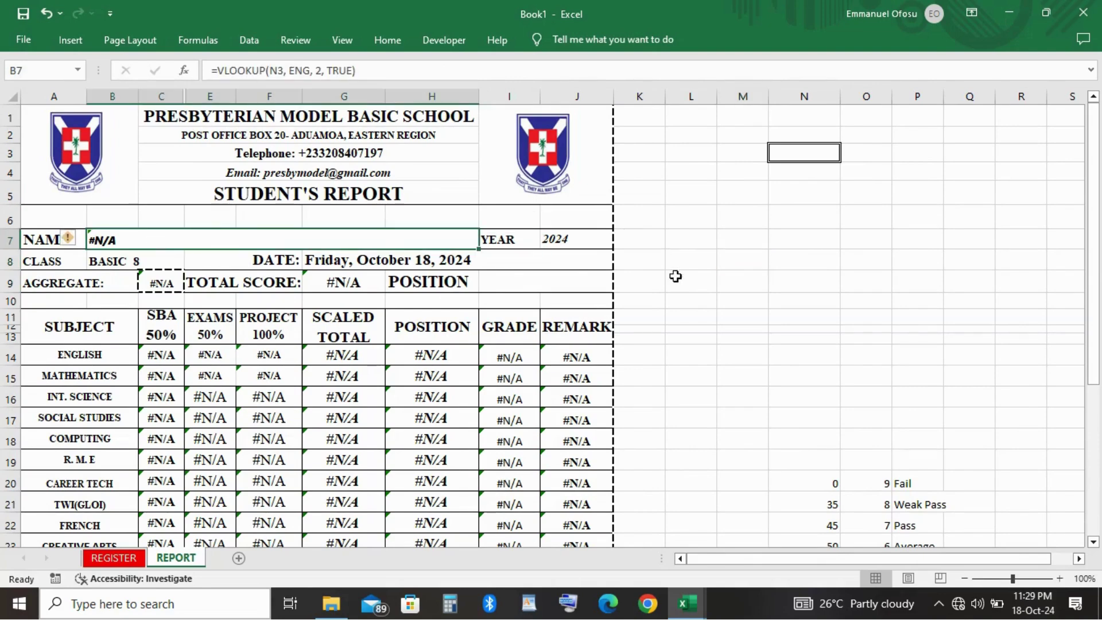
click(654, 277)
scroll(413, 225, down, 3)
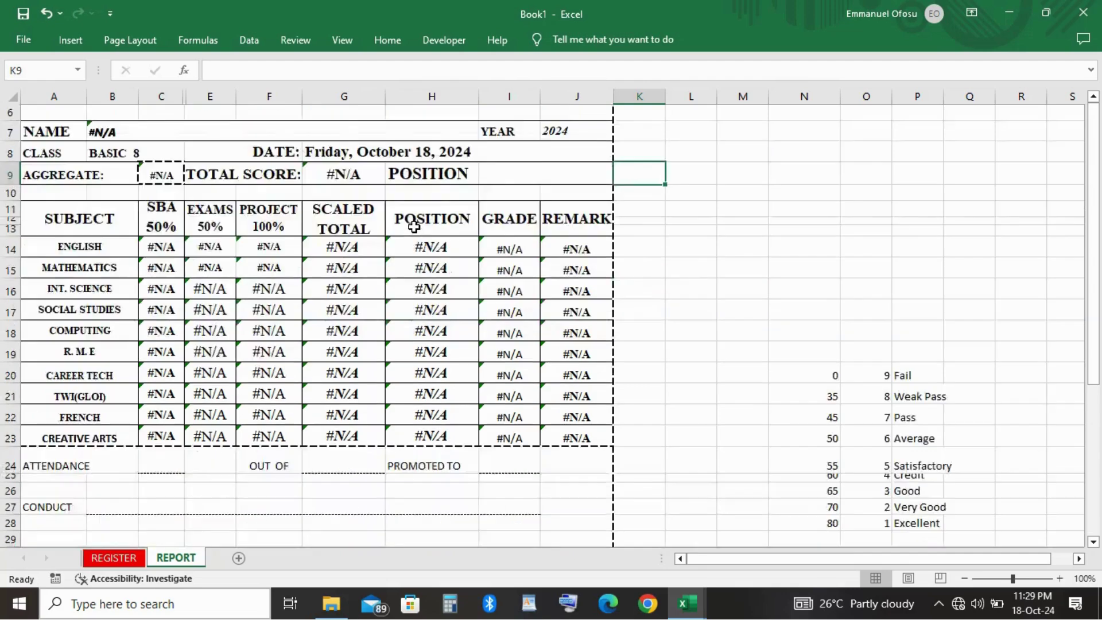
scroll(414, 227, up, 3)
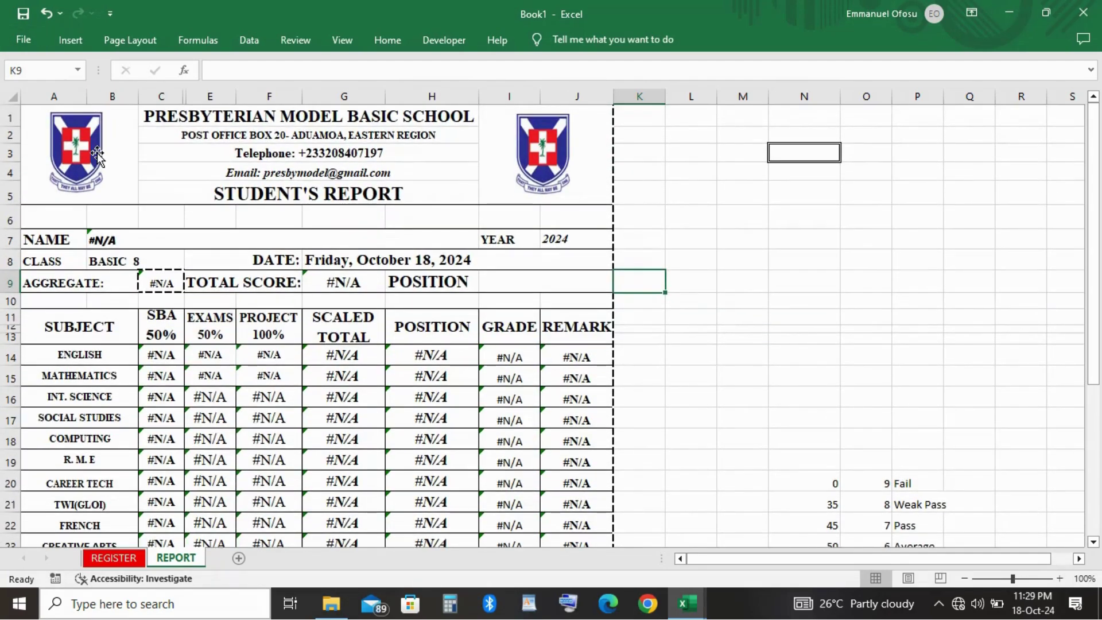
click(95, 151)
click(539, 188)
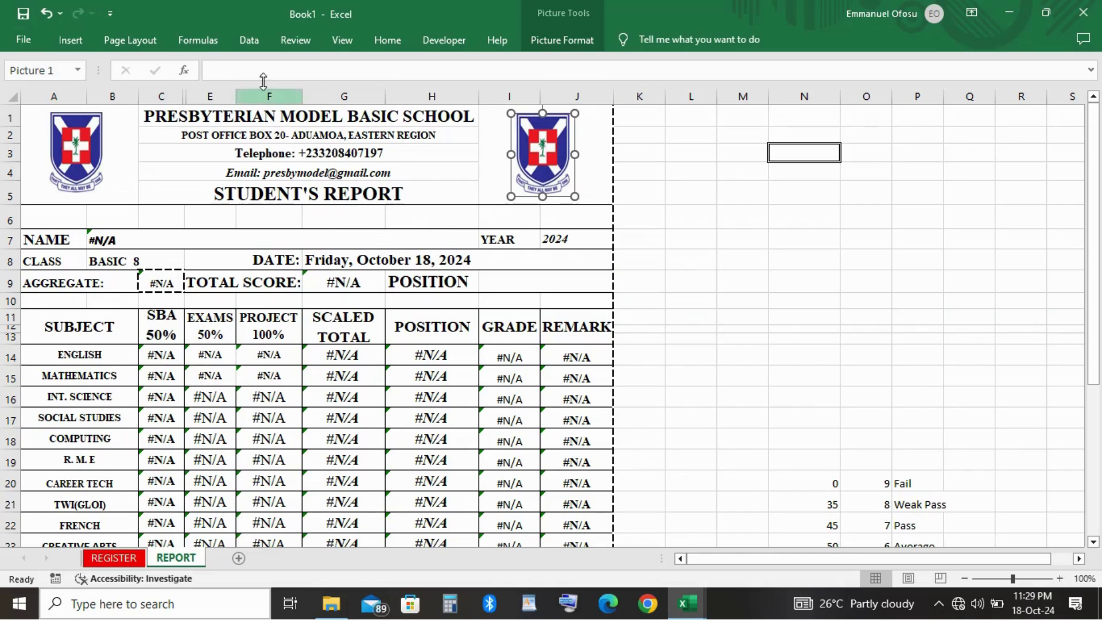
scroll(261, 228, down, 2)
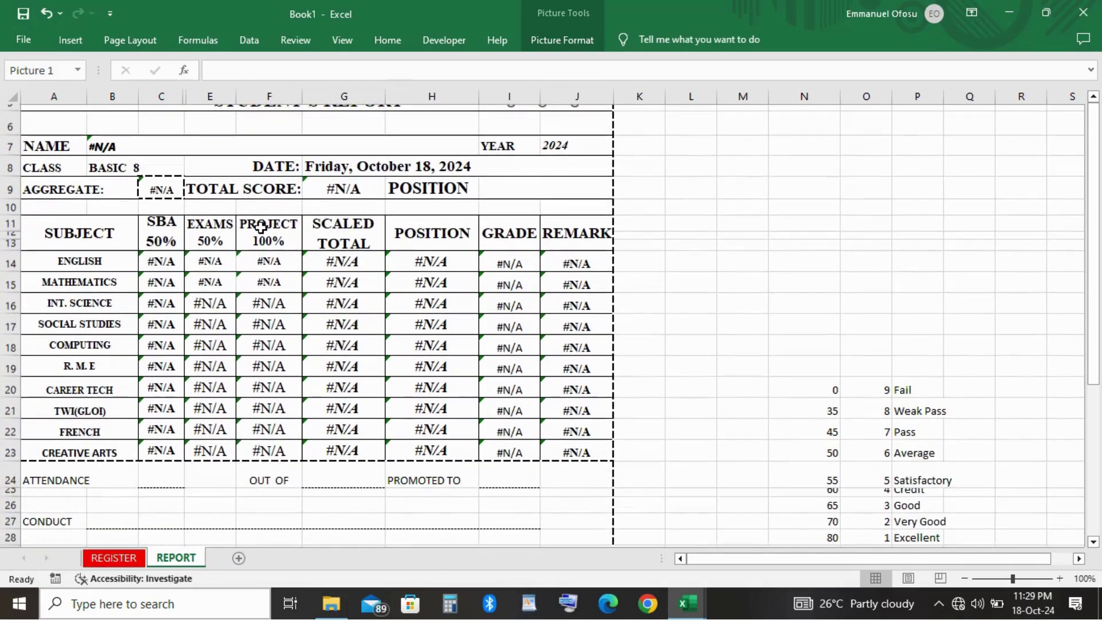
click(159, 253)
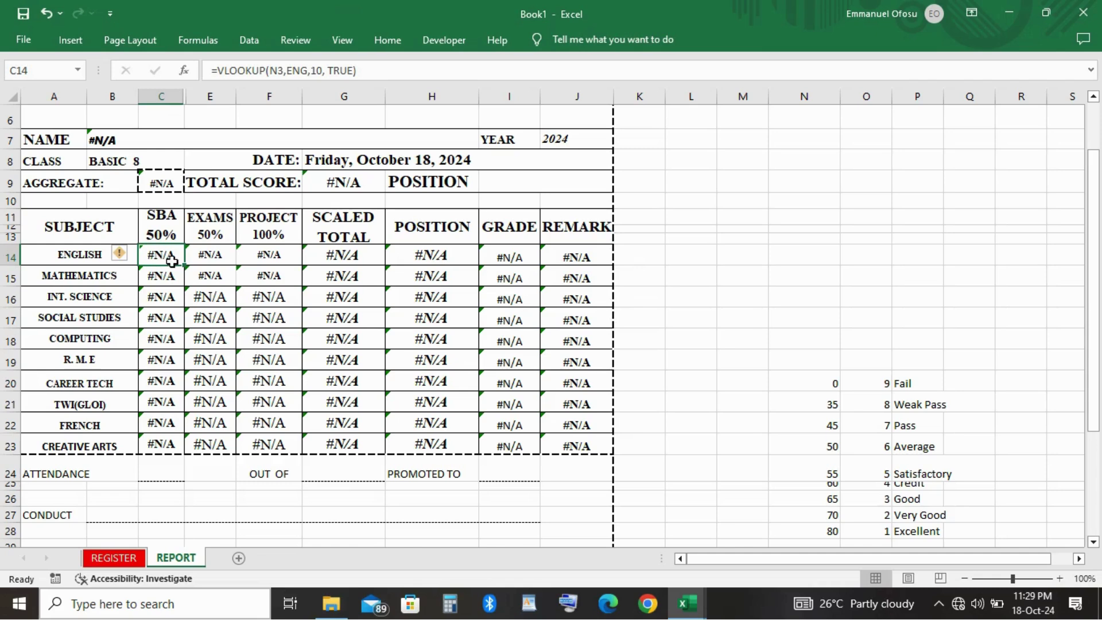
key(shift+Down)
key(shift+Down)
key(shift+Down)
key(shift+Down)
key(shift+Down)
key(shift+Down)
key(shift+Down)
key(shift+Down)
key(shift+Down)
key(shift+Down)
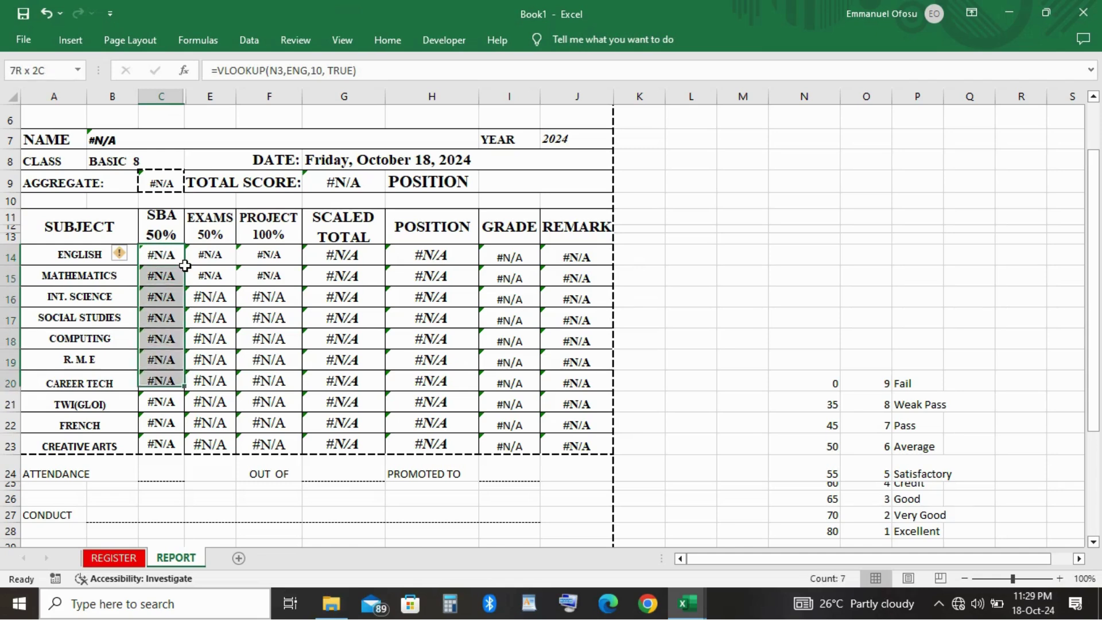
key(shift+Up)
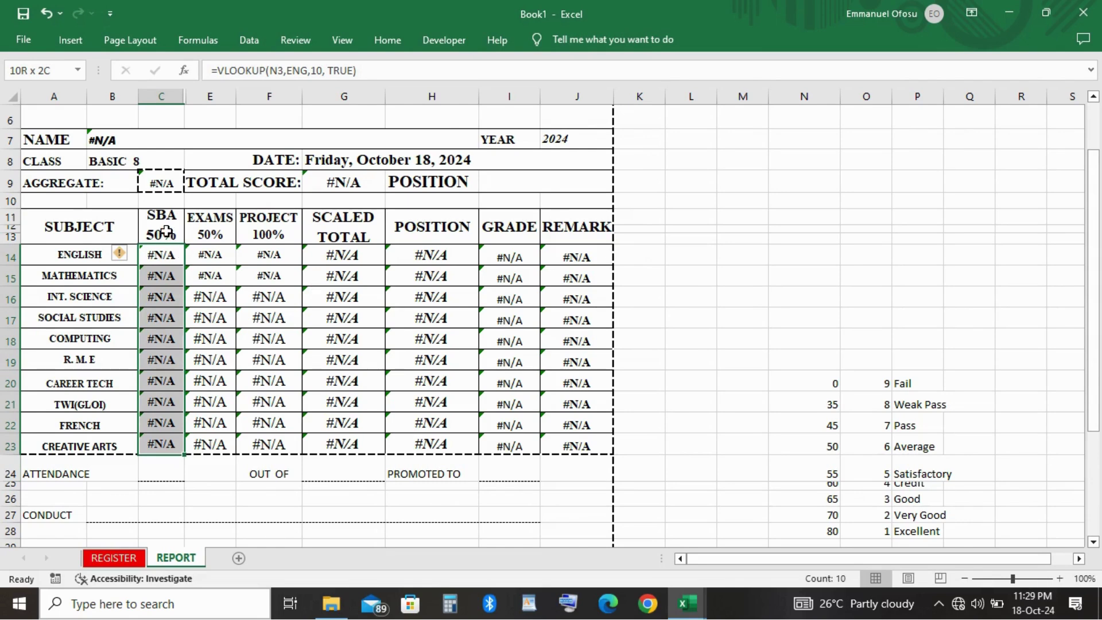
click(167, 231)
click(718, 251)
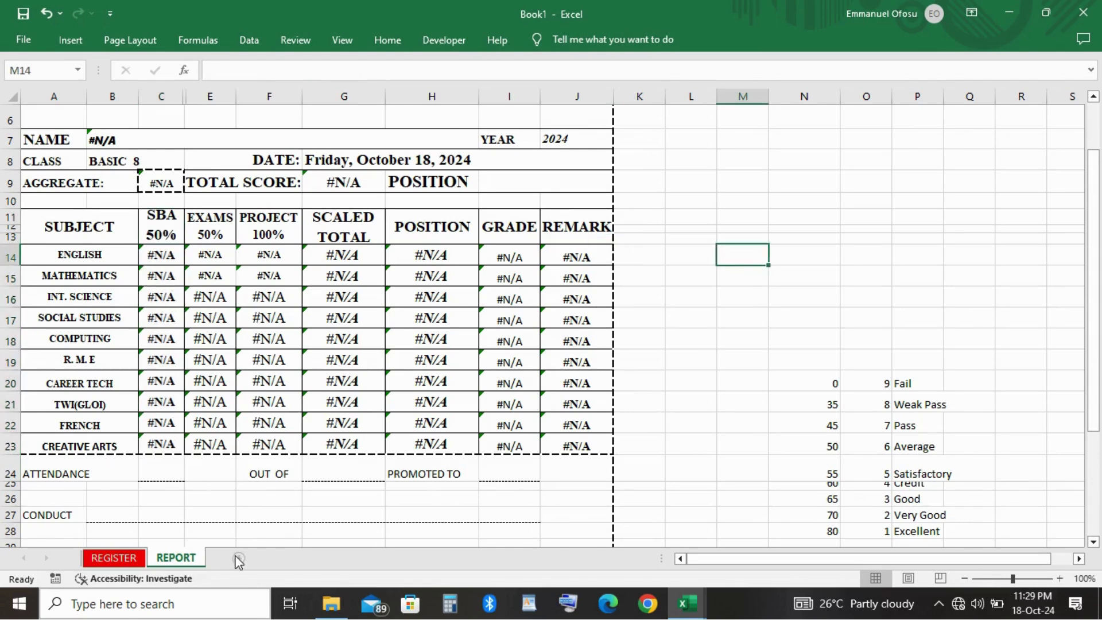
Give the REPORT sheet tab a green tab colour.
right_click(194, 557)
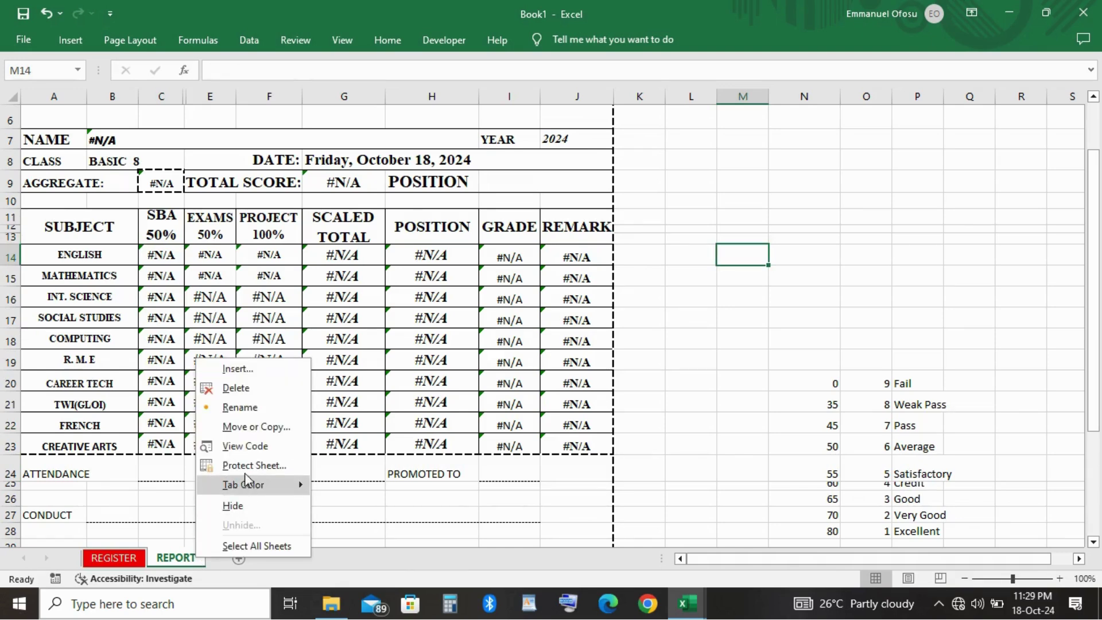
mouse_move(244, 484)
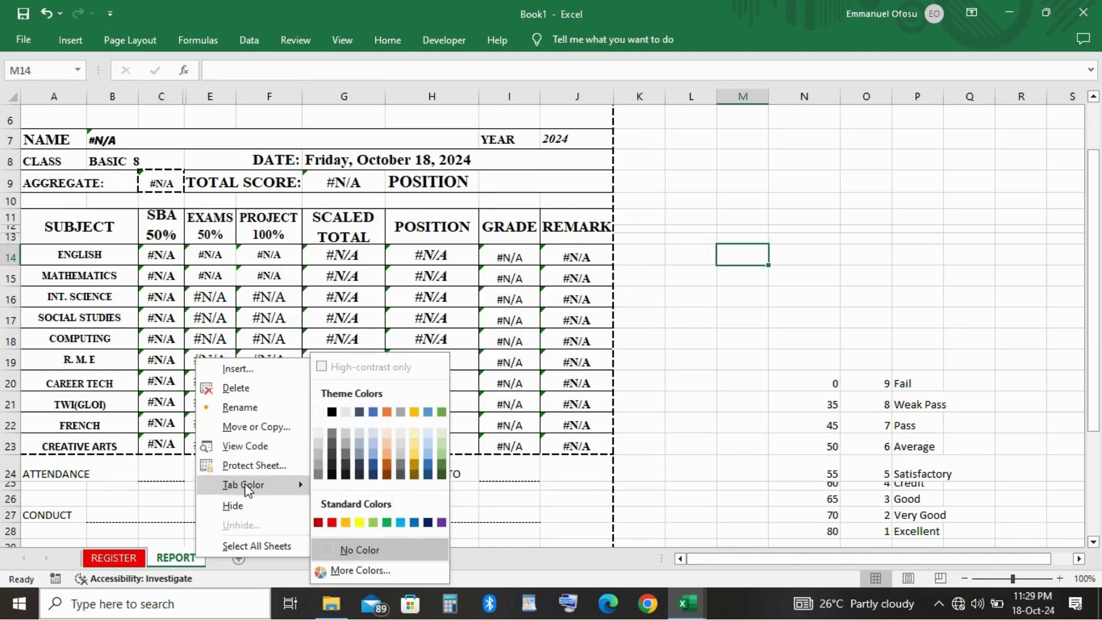
click(387, 522)
click(386, 518)
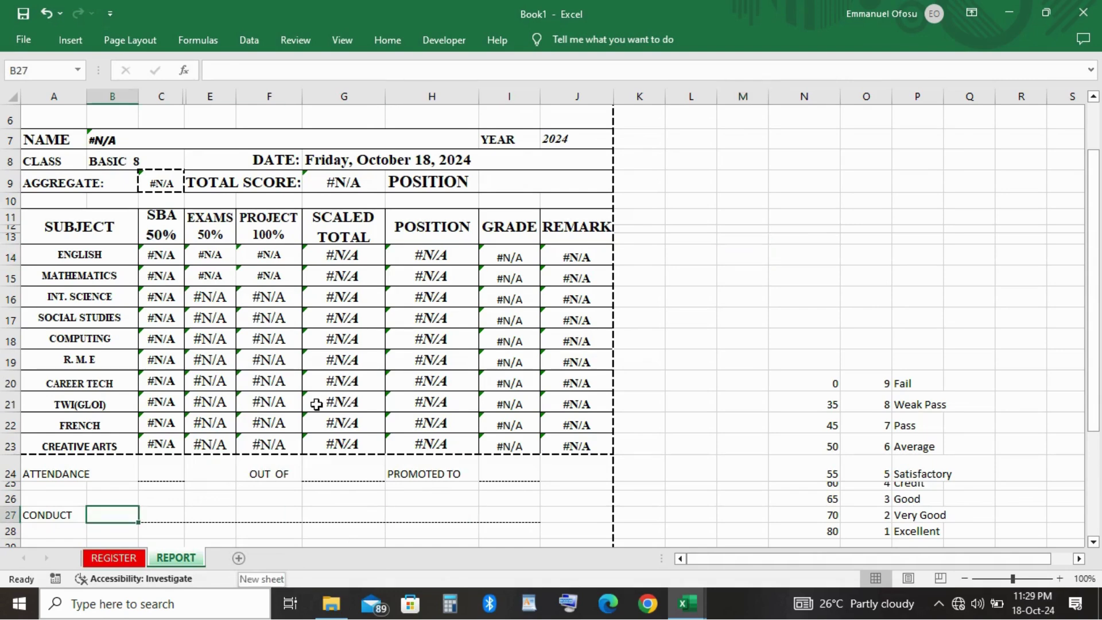
scroll(316, 405, up, 2)
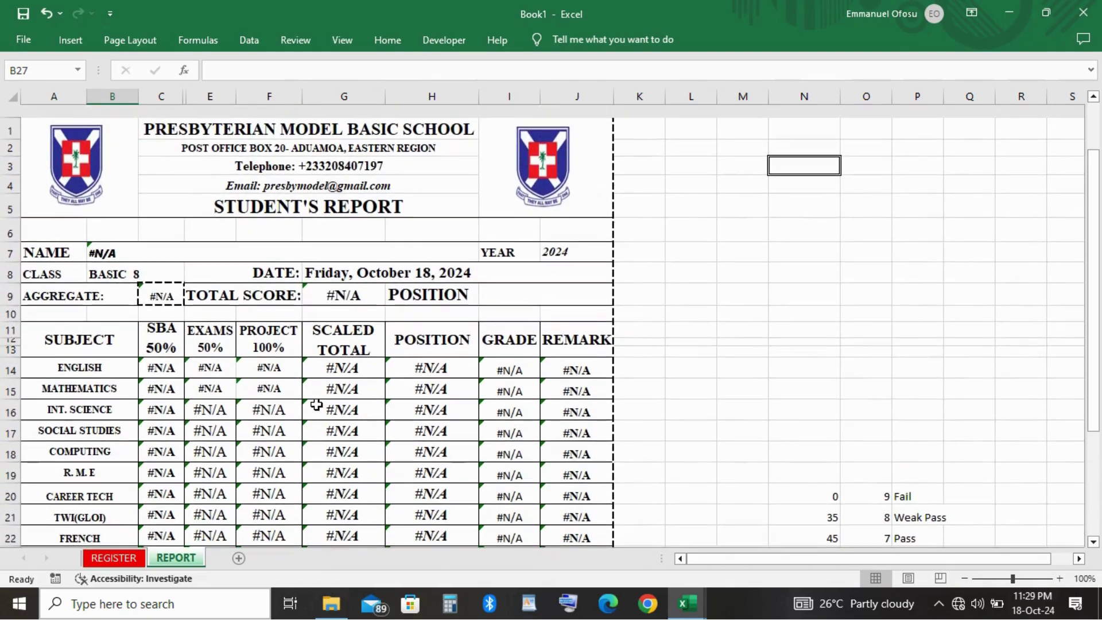
scroll(316, 404, down, 1)
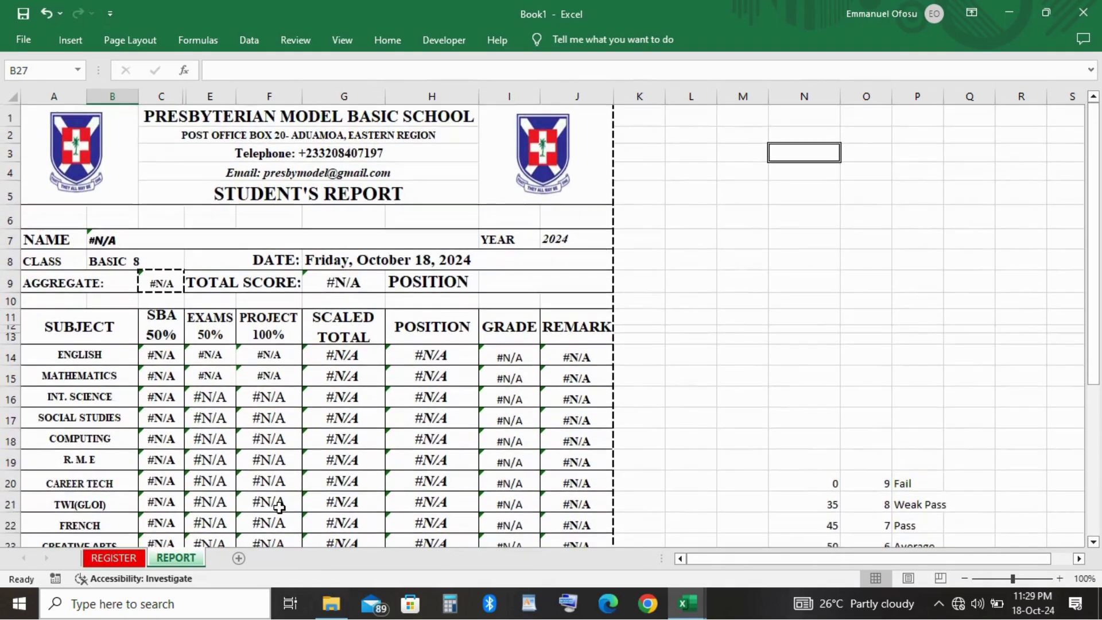
Add a third worksheet after REPORT and name it ENGLISH LANGUAGE.
click(238, 558)
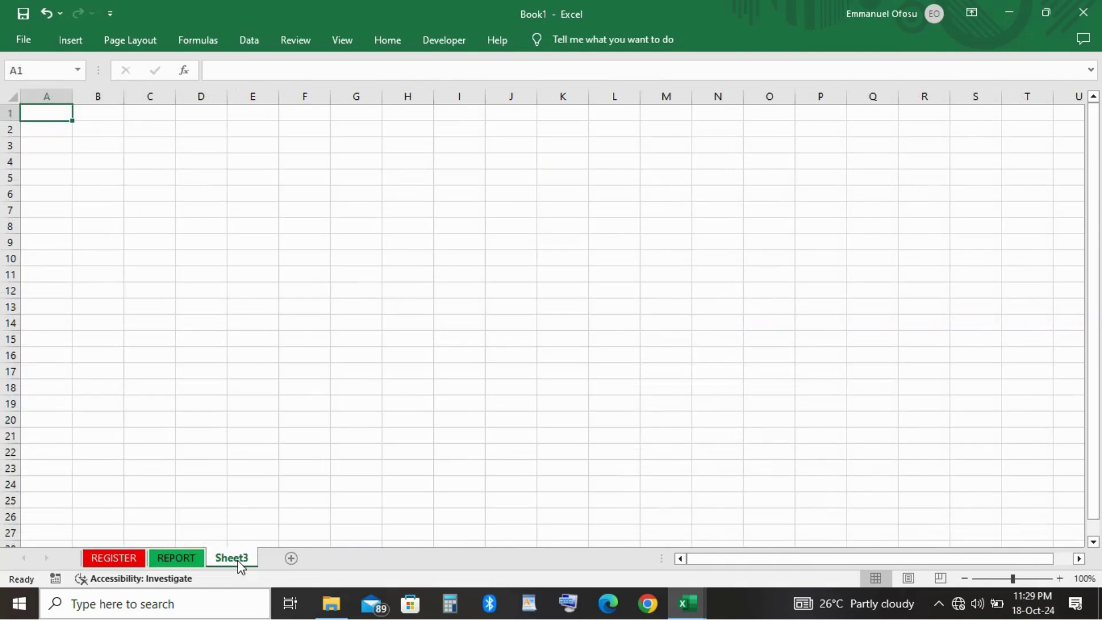
double_click(239, 560)
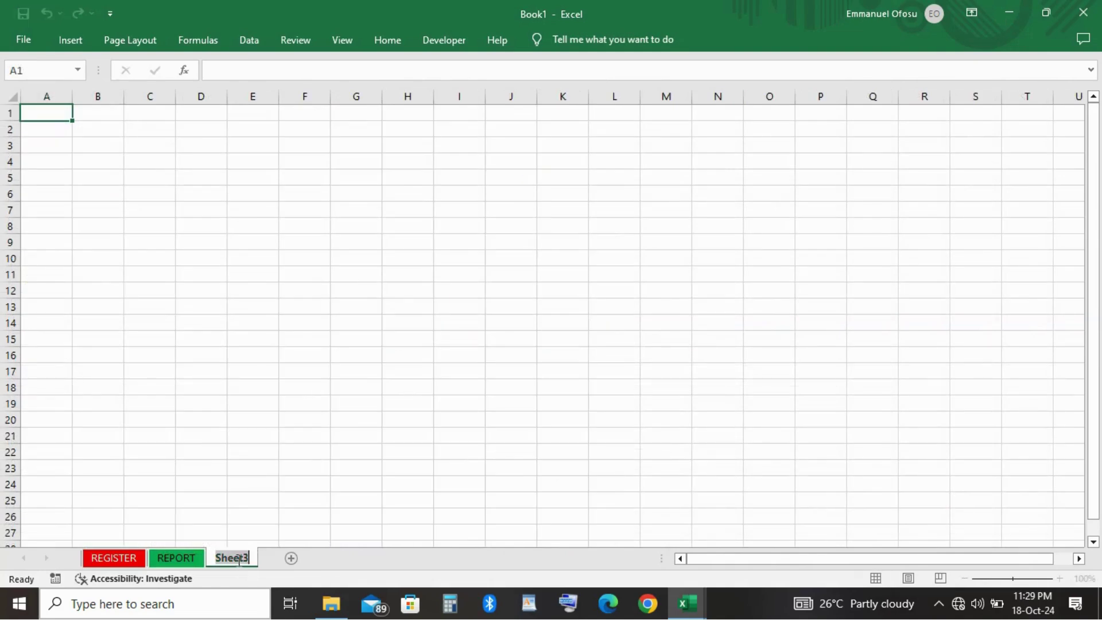
text(e)
key(BackSpace)
text(ENGL)
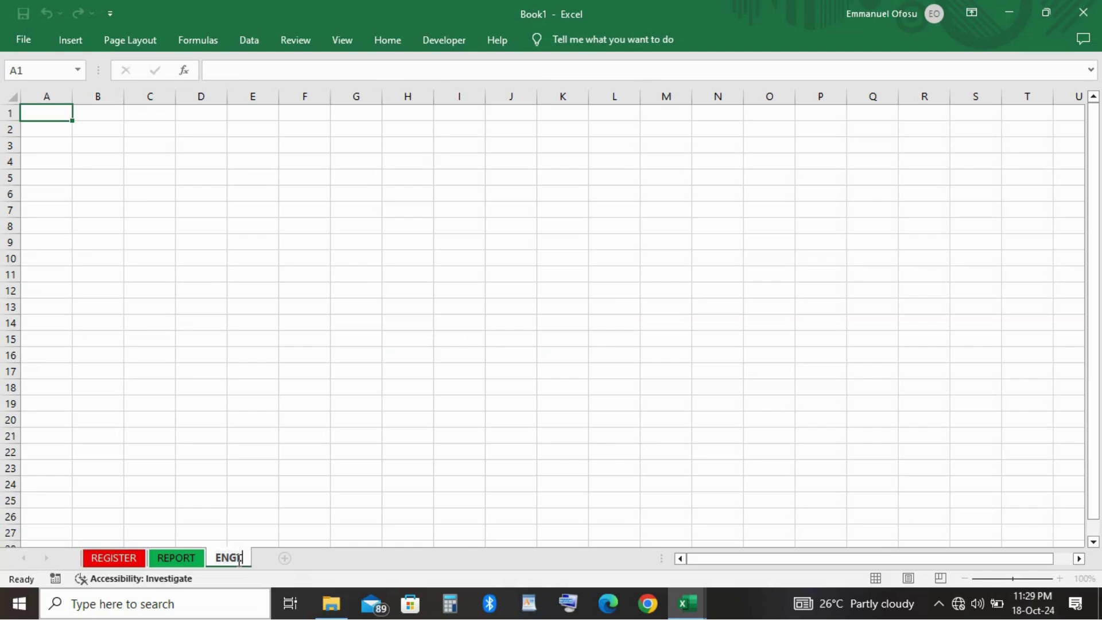
text(ISH L)
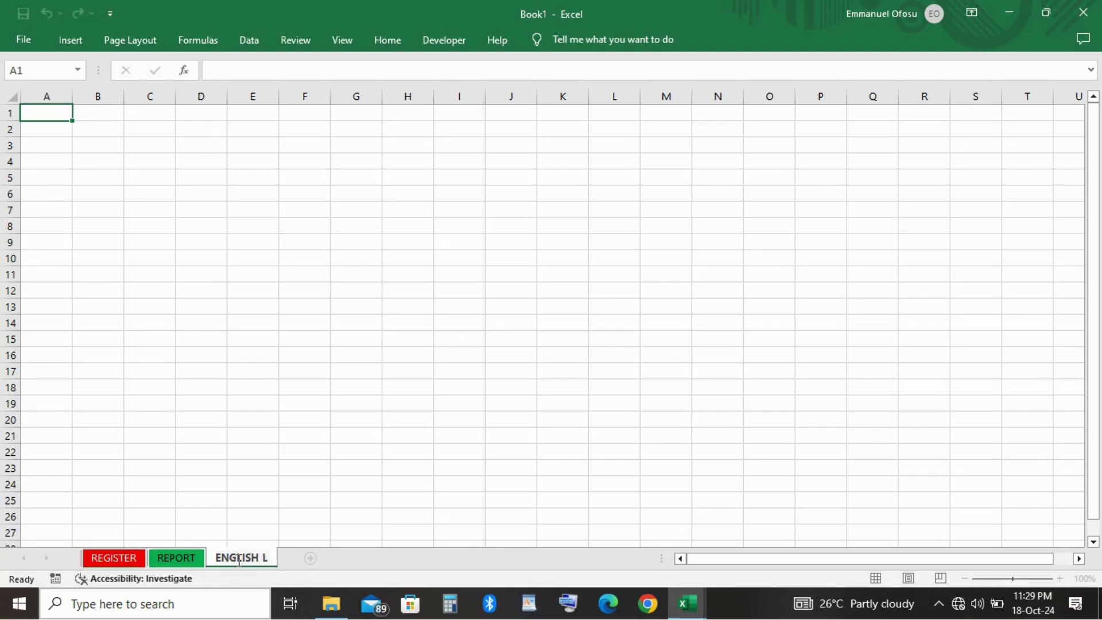
text(ANG)
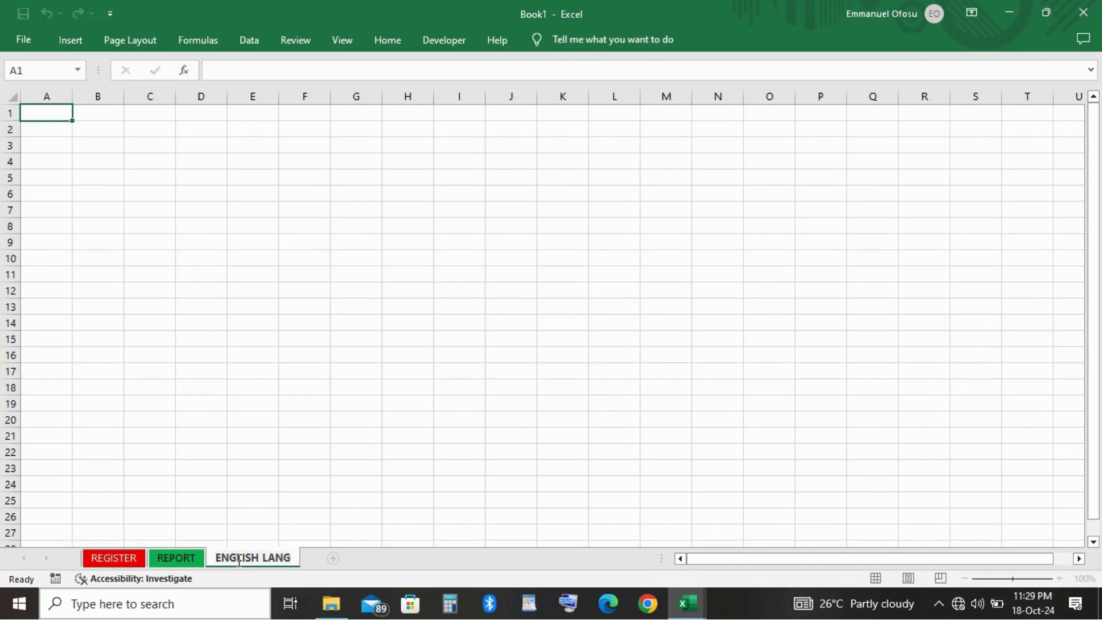
text(UAGE)
key(Return)
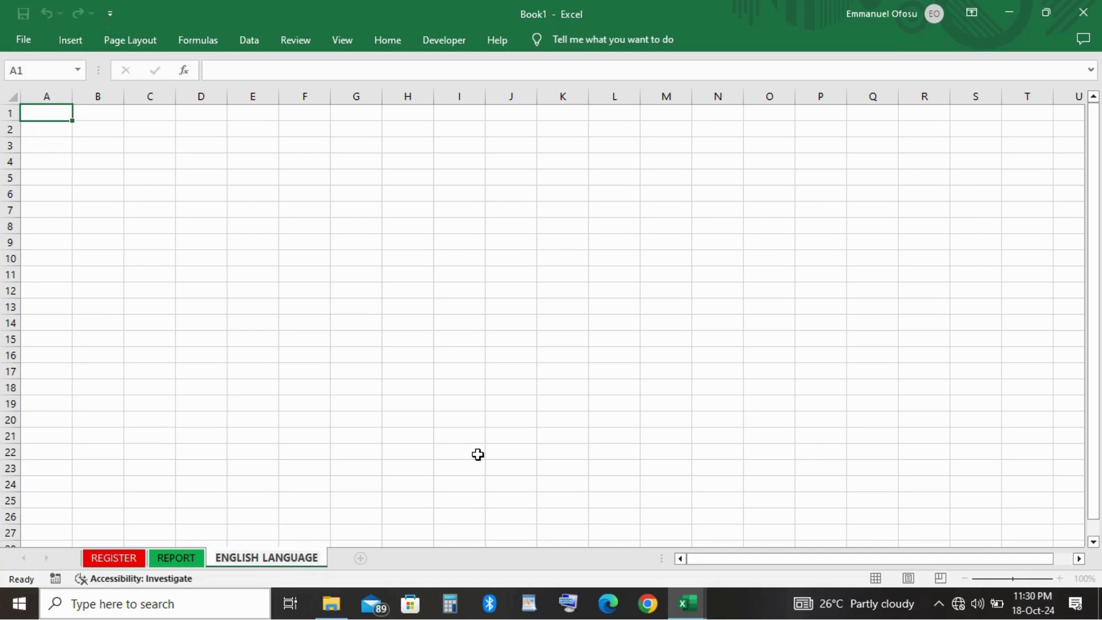
click(478, 455)
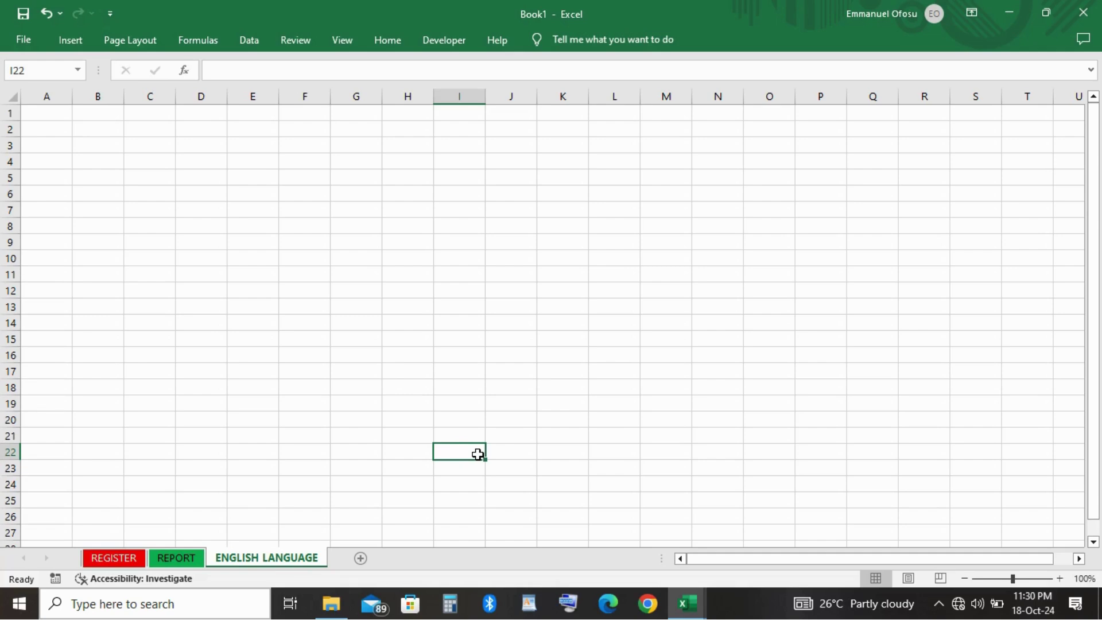
Make row 1 taller and column A wider on the ENGLISH LANGUAGE sheet.
drag(14, 120, 18, 136)
click(49, 120)
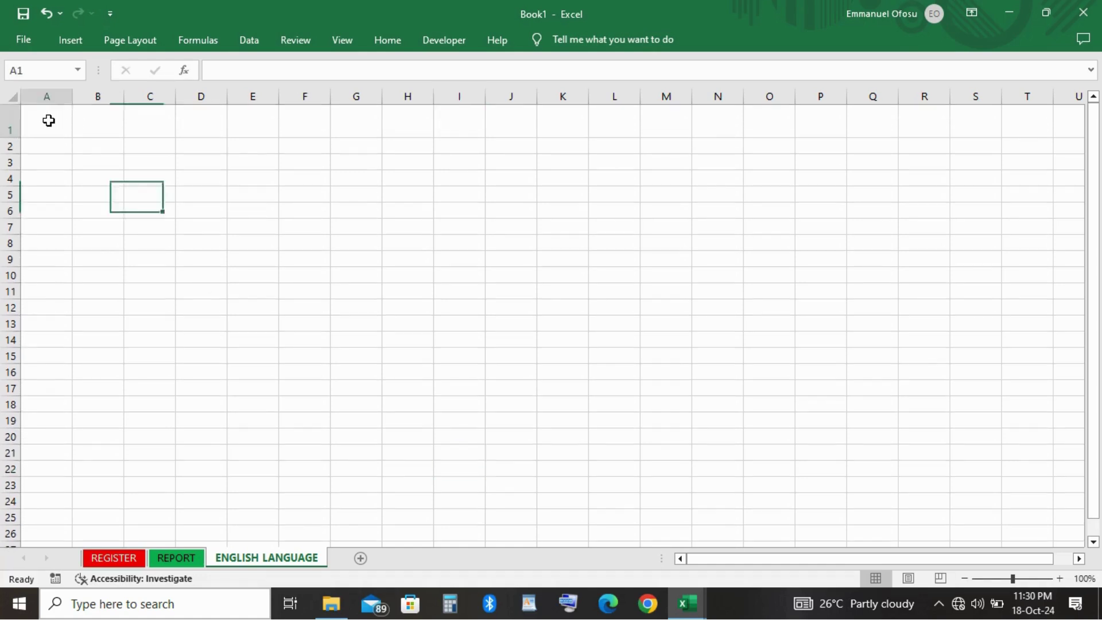
drag(72, 97, 119, 97)
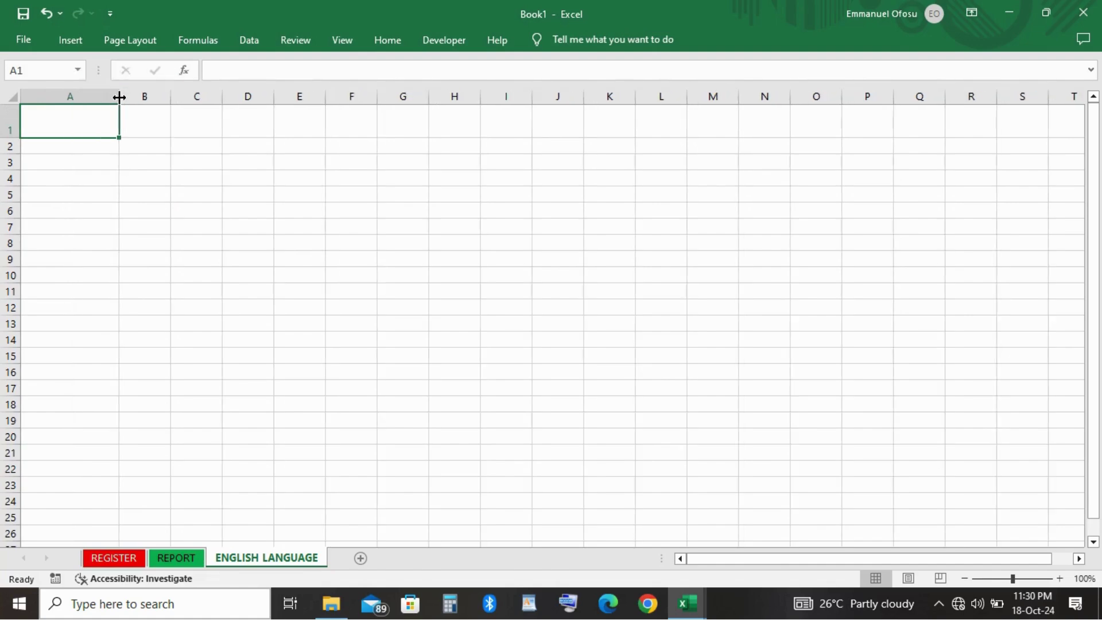
click(50, 148)
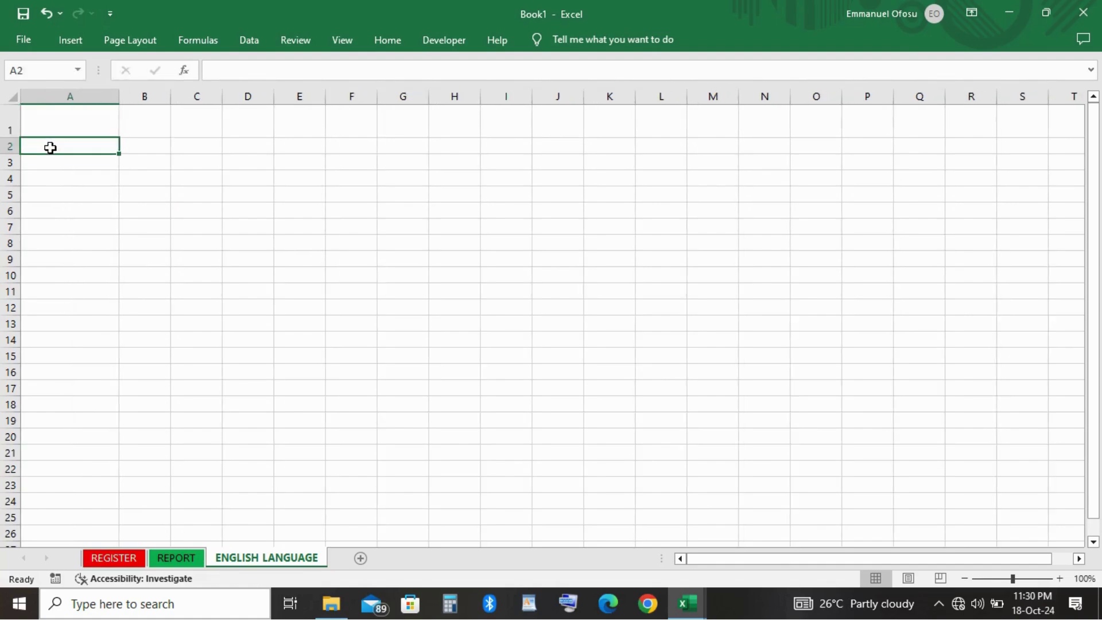
Enter the headers INDEX, NAME, CAT 1 and CAT2 across cells A3 to D3.
key(Return)
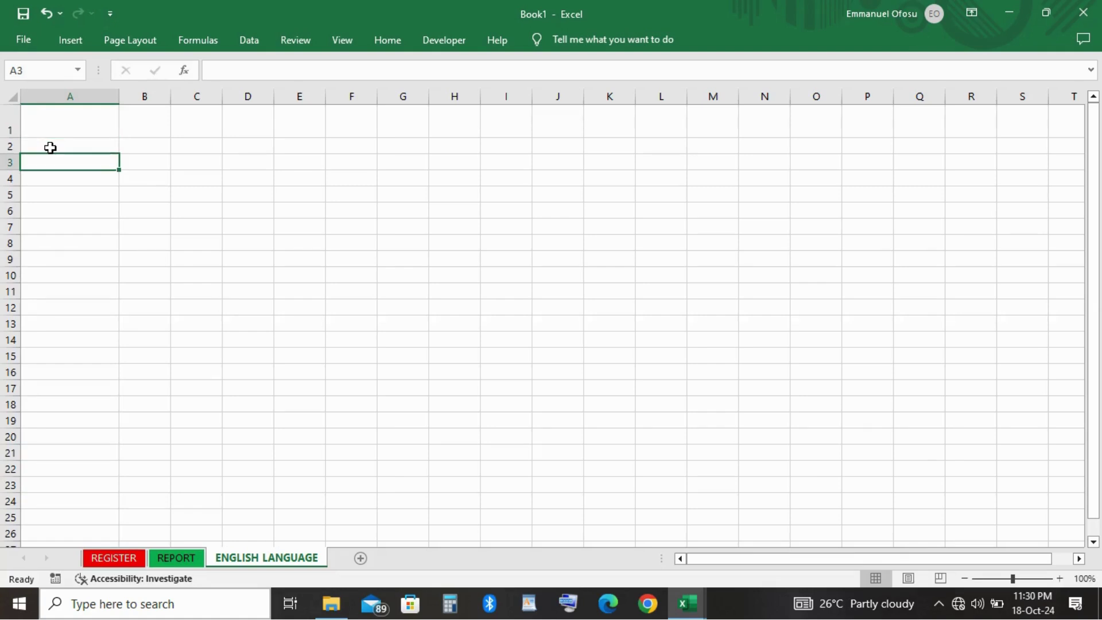
text(INDEX)
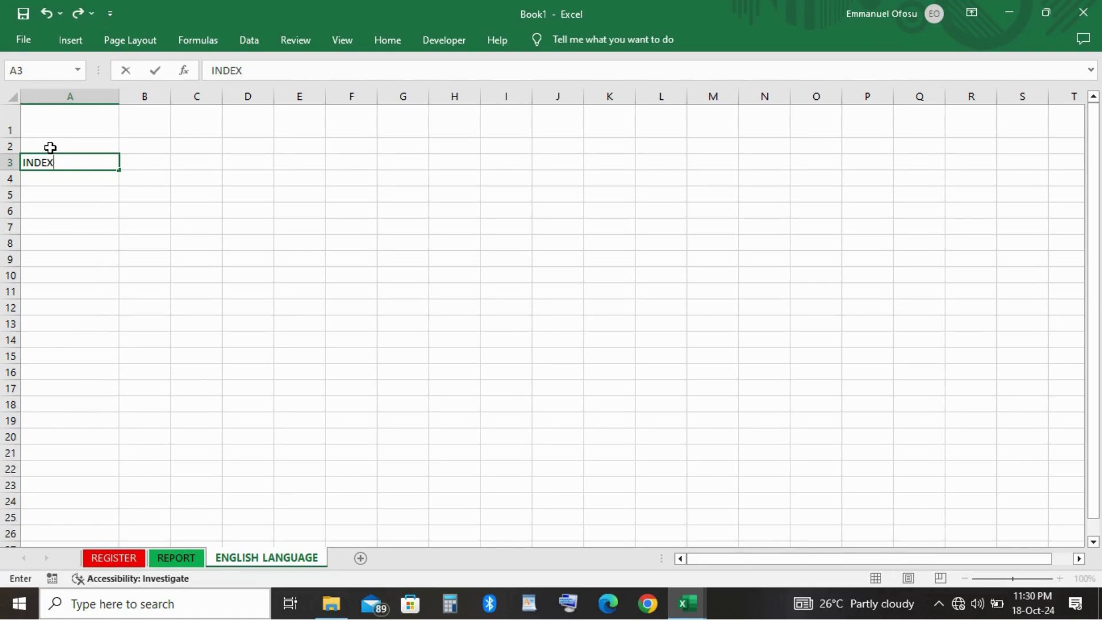
key(Tab)
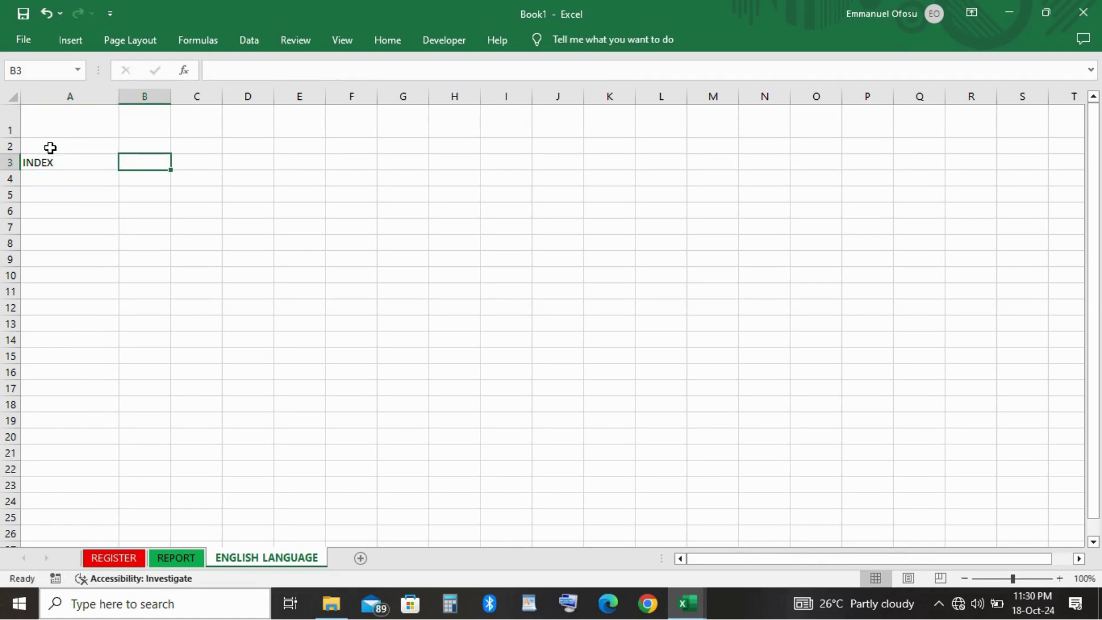
text(NAME)
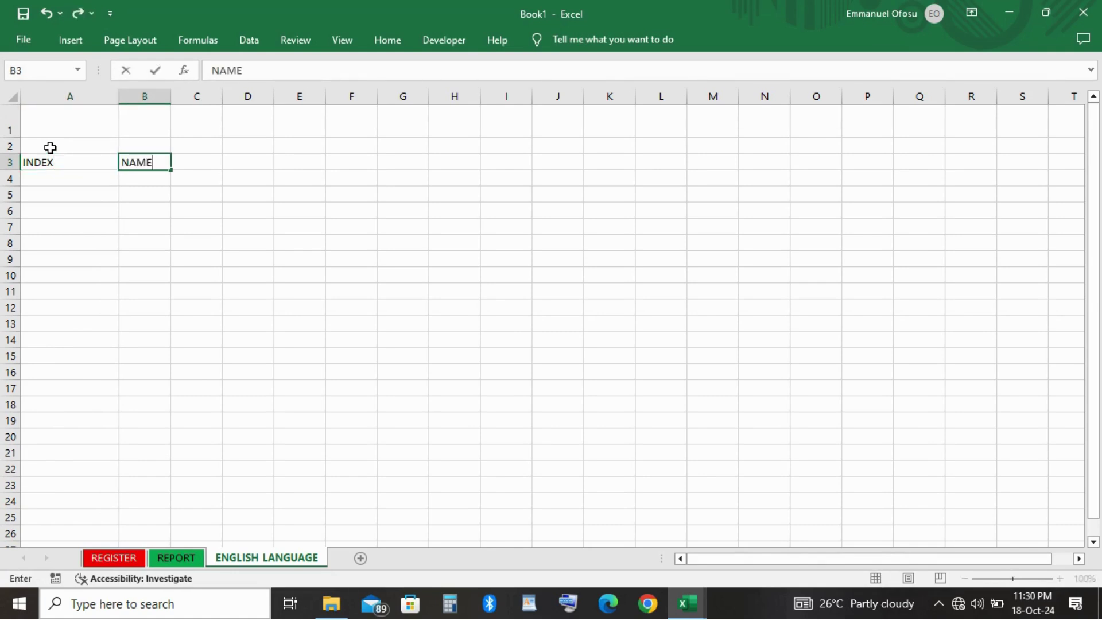
key(Tab)
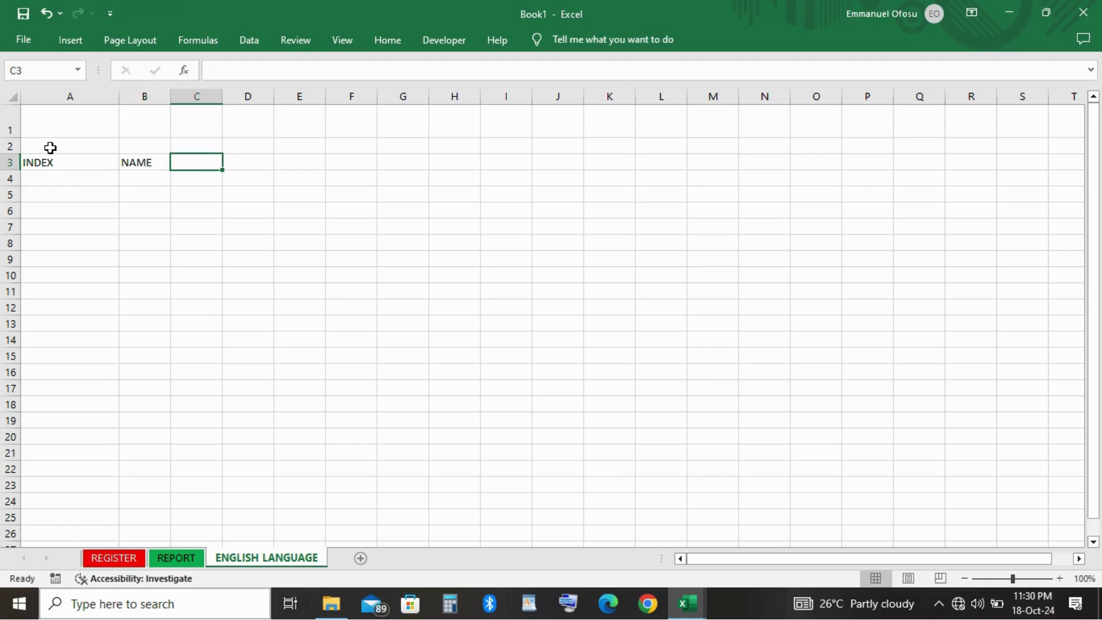
text(CAT)
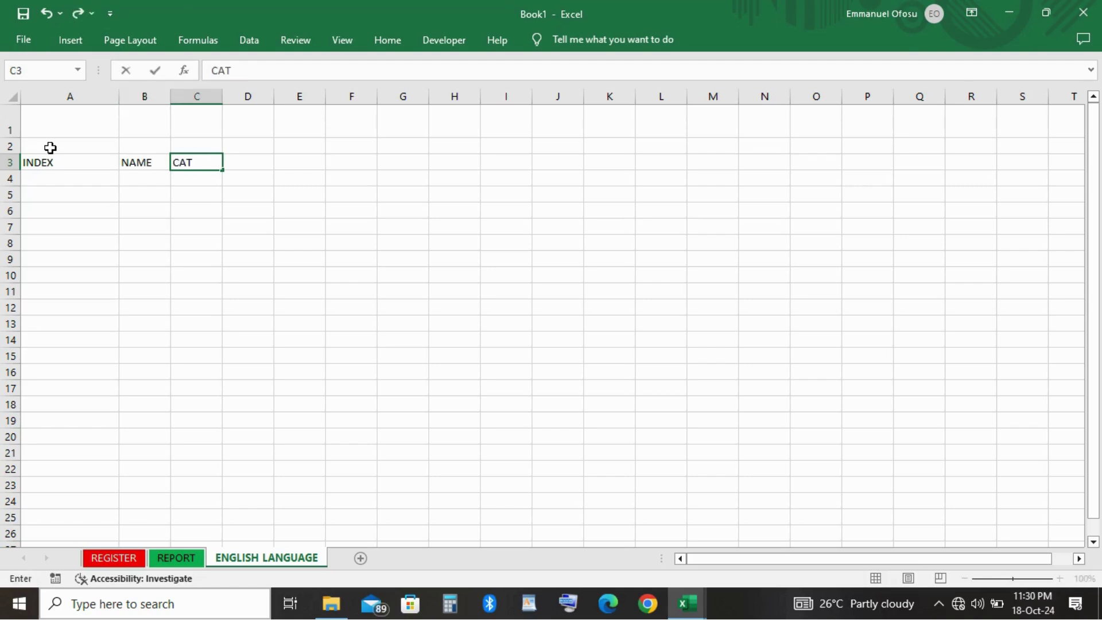
text( 1)
key(Tab)
text(CA)
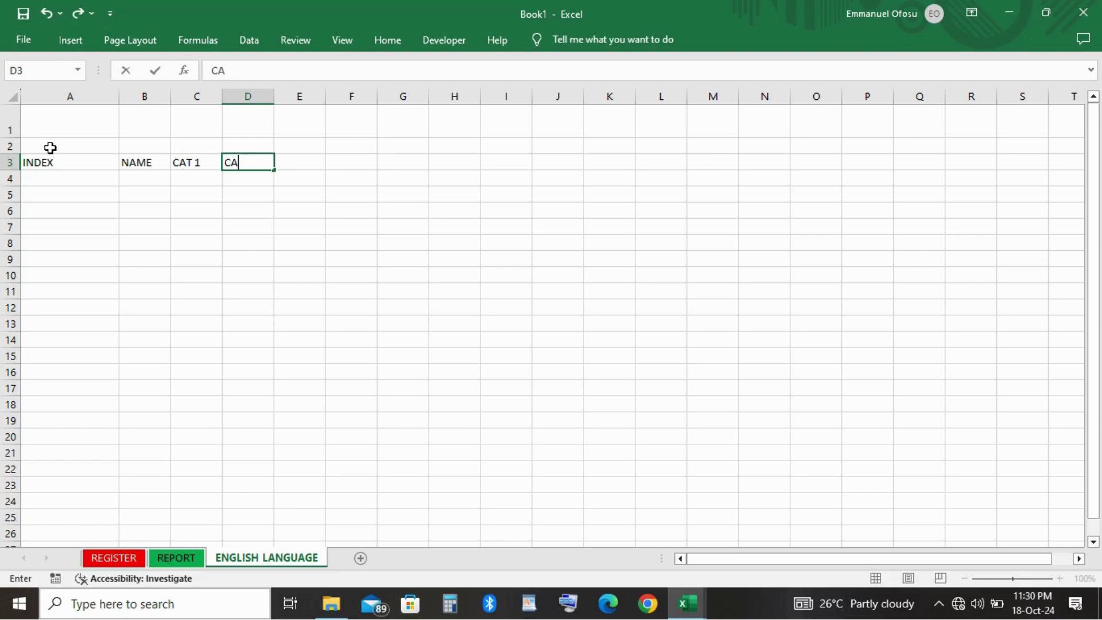
text(TE)
key(BackSpace)
key(Left)
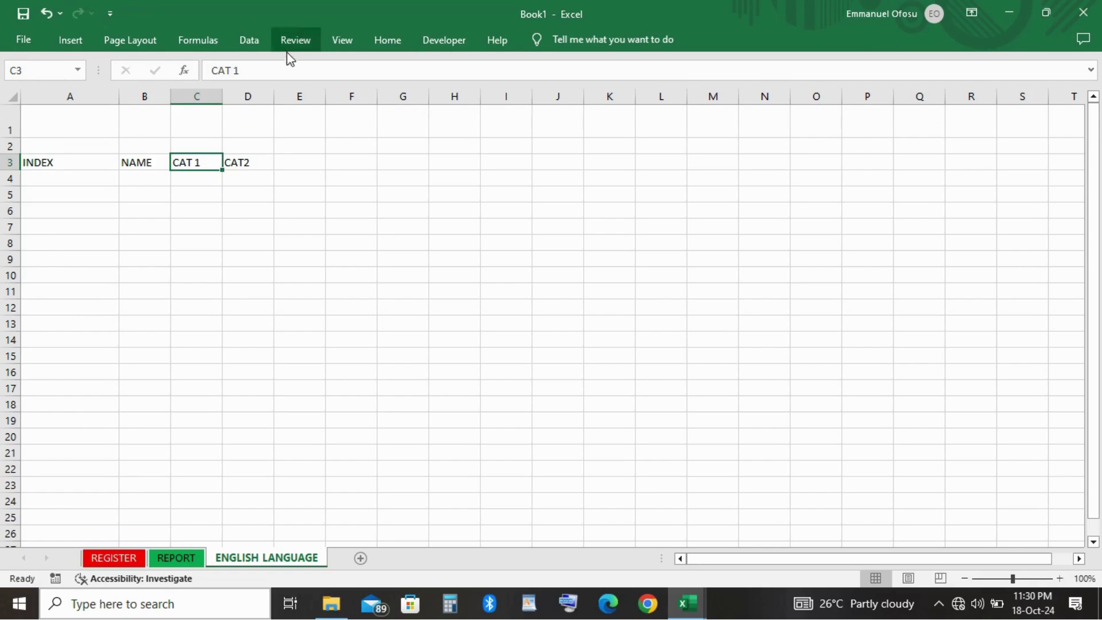
Extend the CAT headers to read CAT 1 30 % and CAT 2 40 %.
click(282, 69)
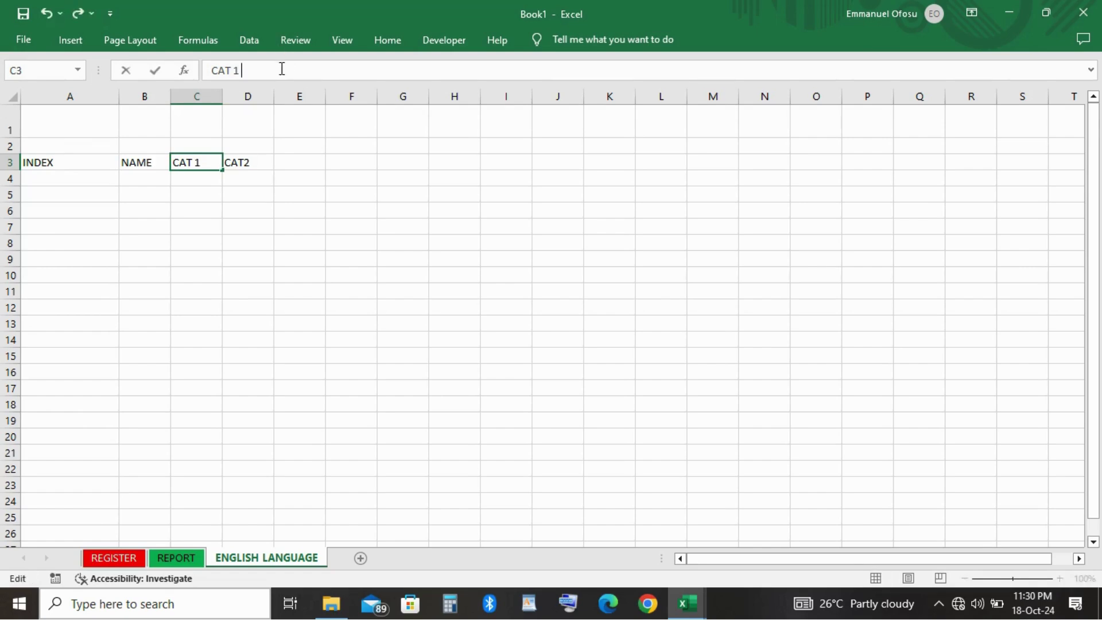
text(30 %)
key(Return)
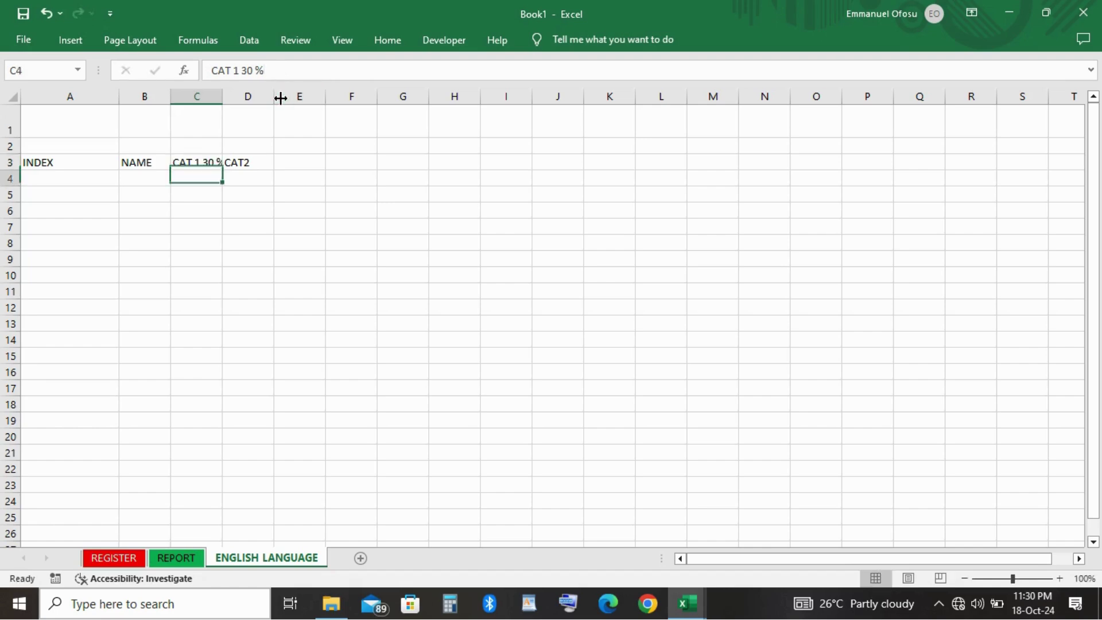
click(243, 160)
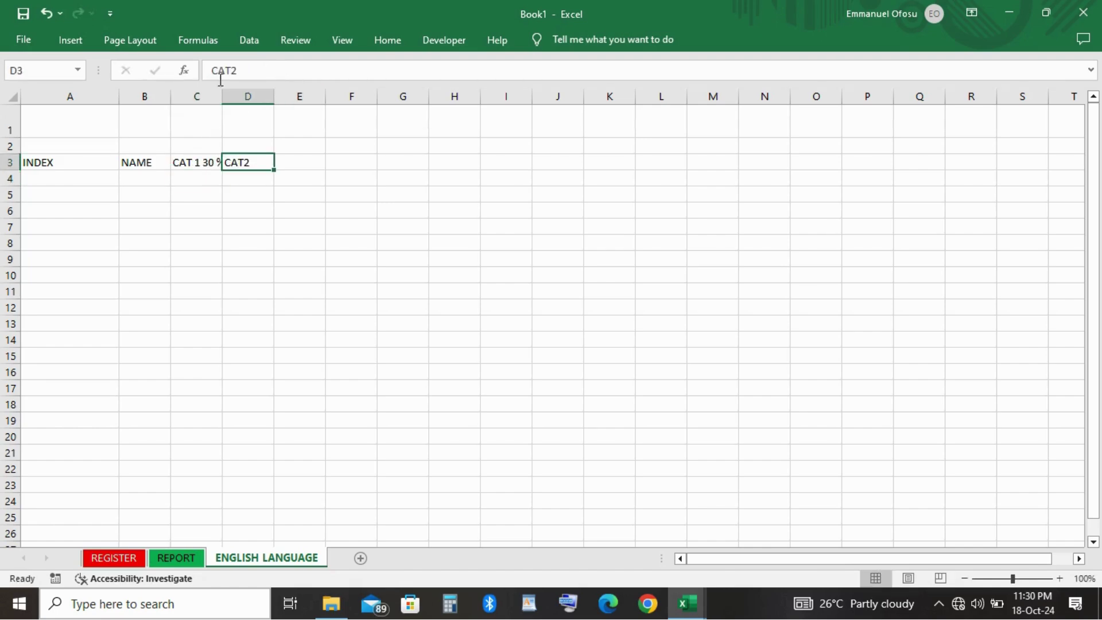
click(233, 70)
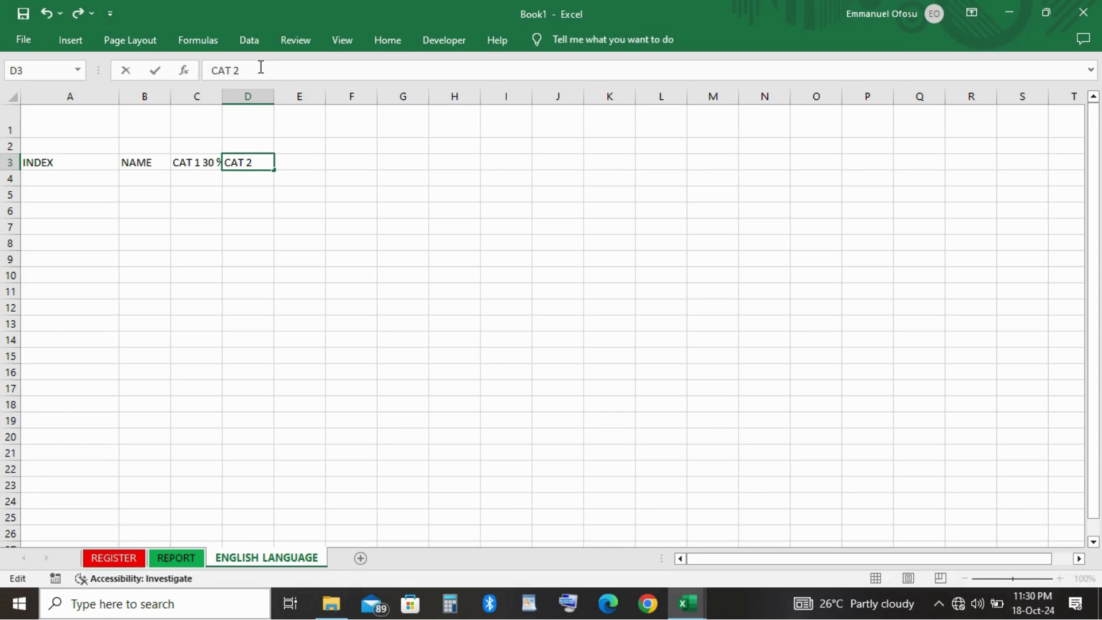
text(40 %)
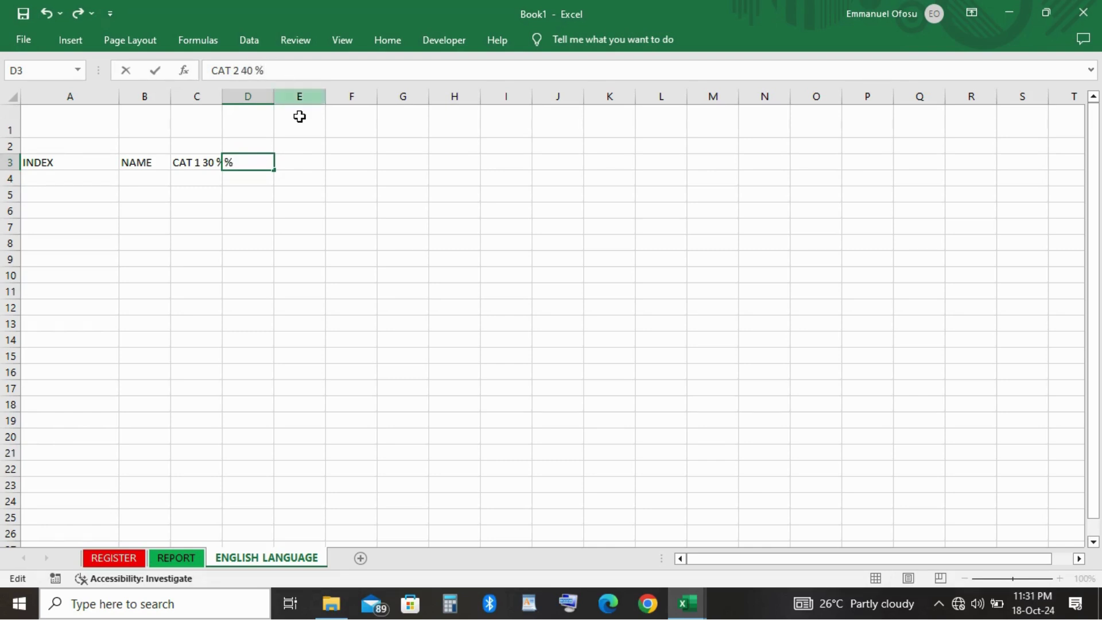
click(306, 163)
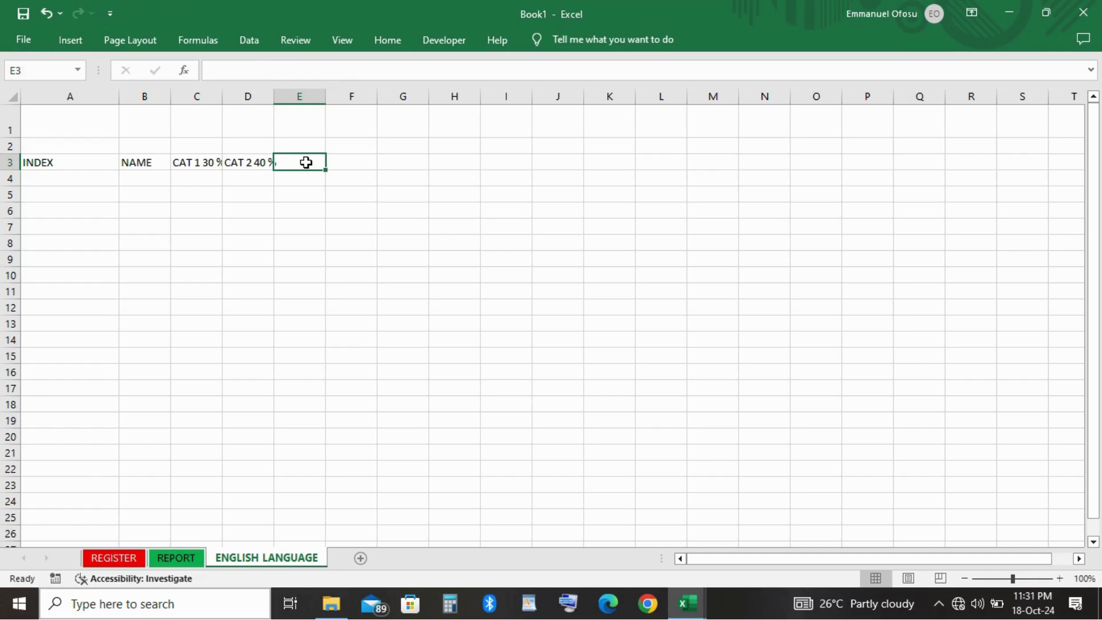
Add the headers CAT 3 30 %, EXAMS 100 % and PROJECT 100 in E3 to G3.
text(CA)
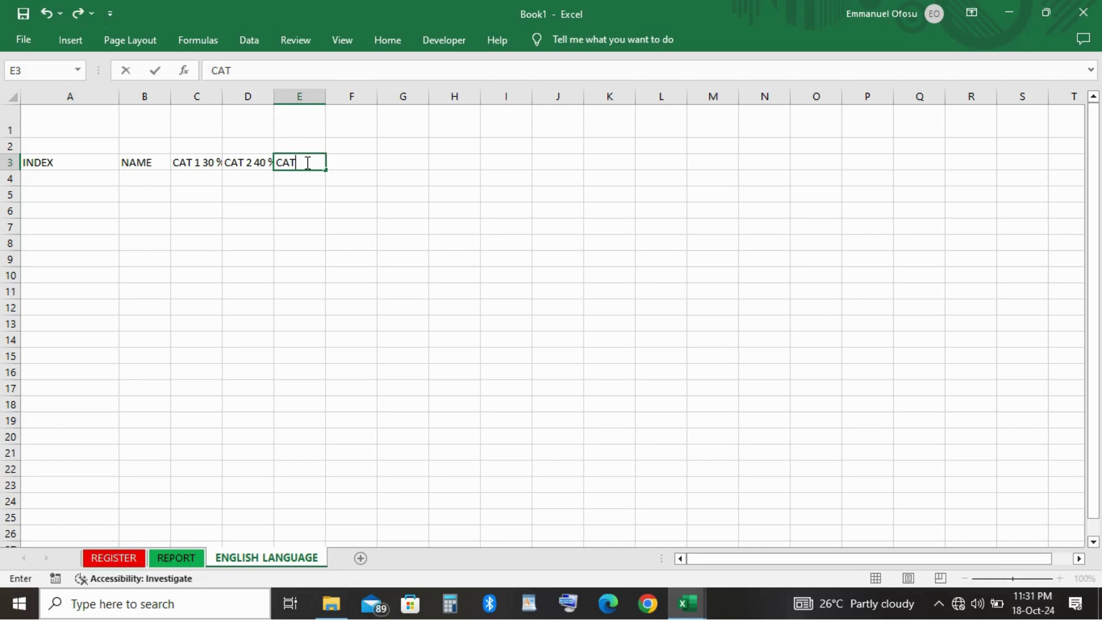
text(T 3 30 %)
key(Tab)
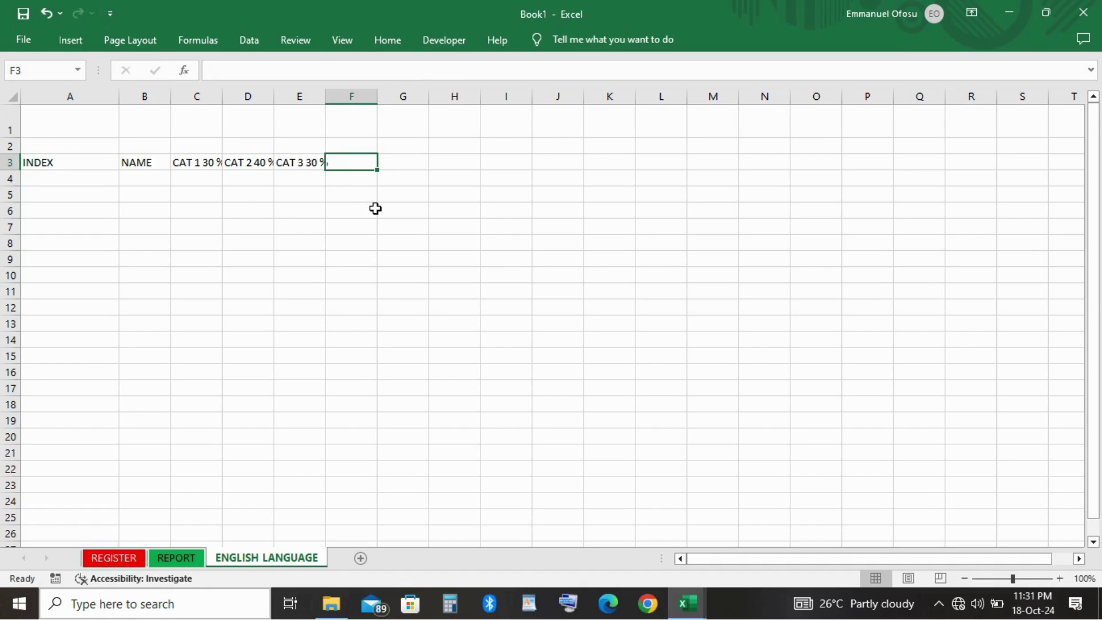
text(EXAMS)
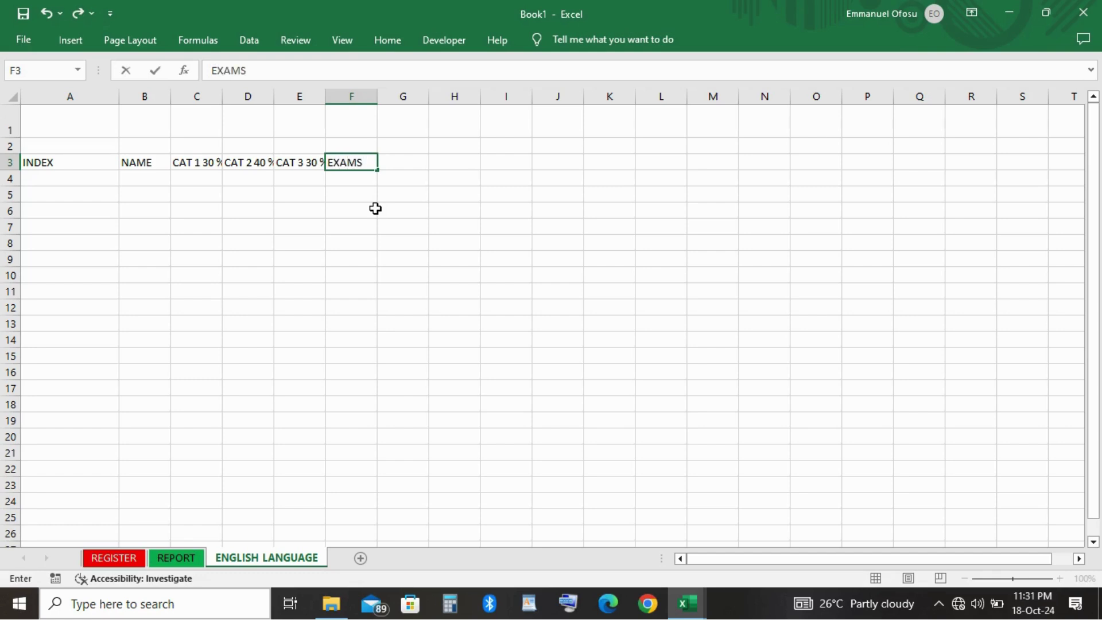
text( 100 %)
key(Tab)
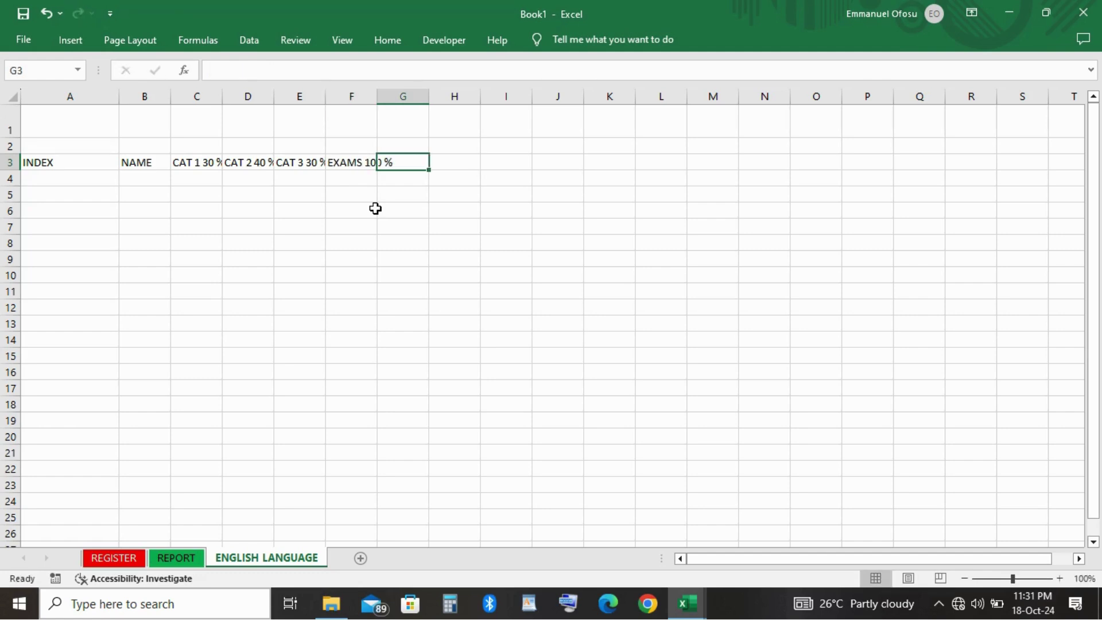
text(PRO)
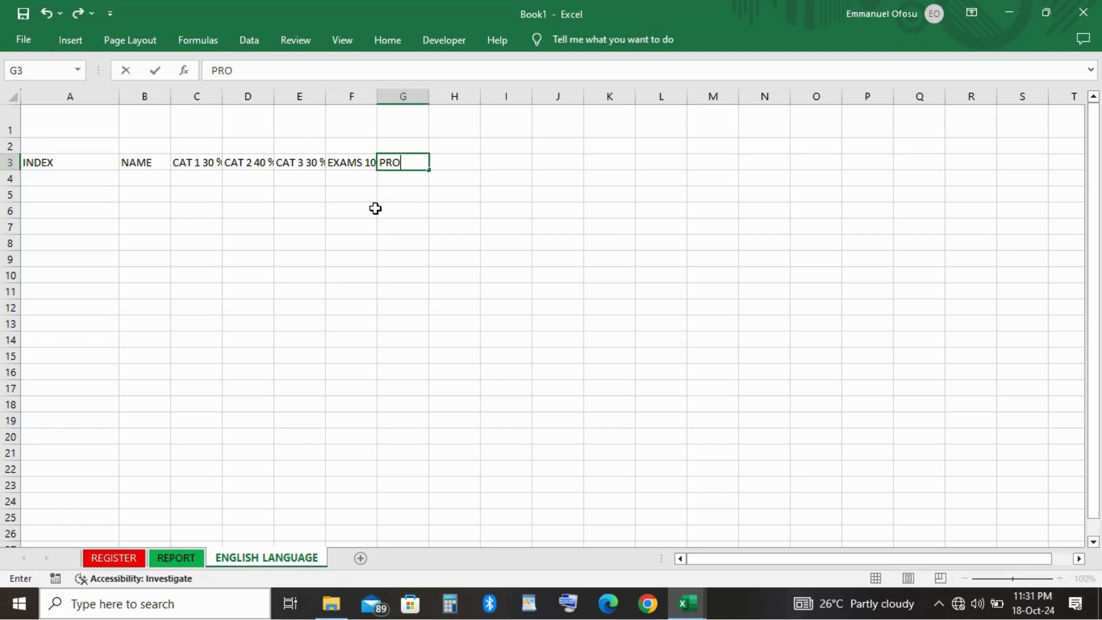
text(JECT 100)
click(527, 204)
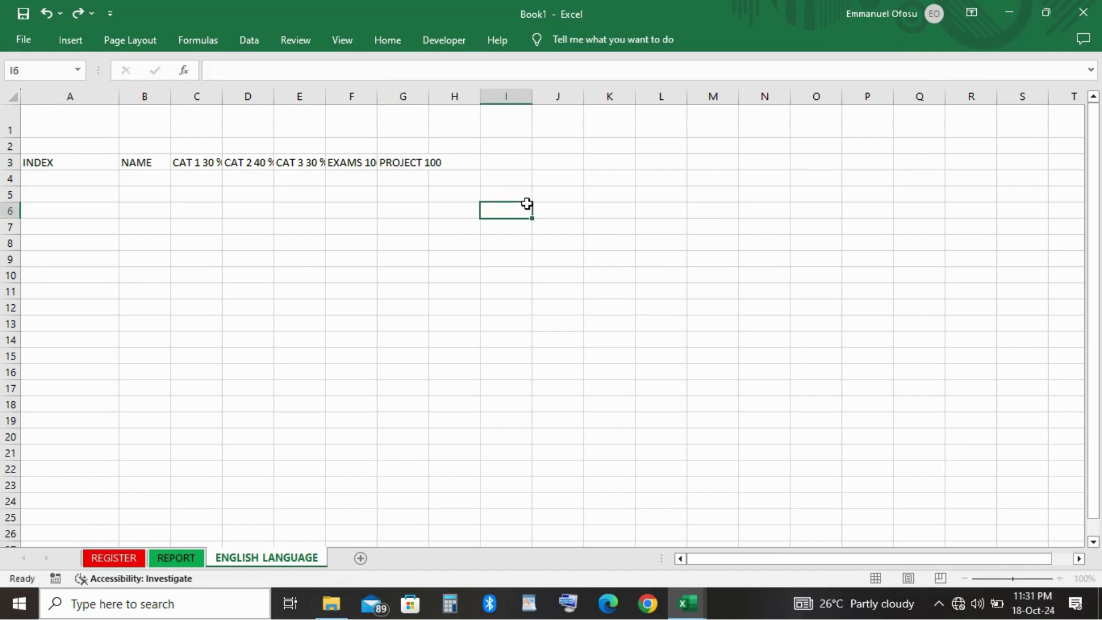
Widen column B so the NAME column fits full student names.
click(78, 125)
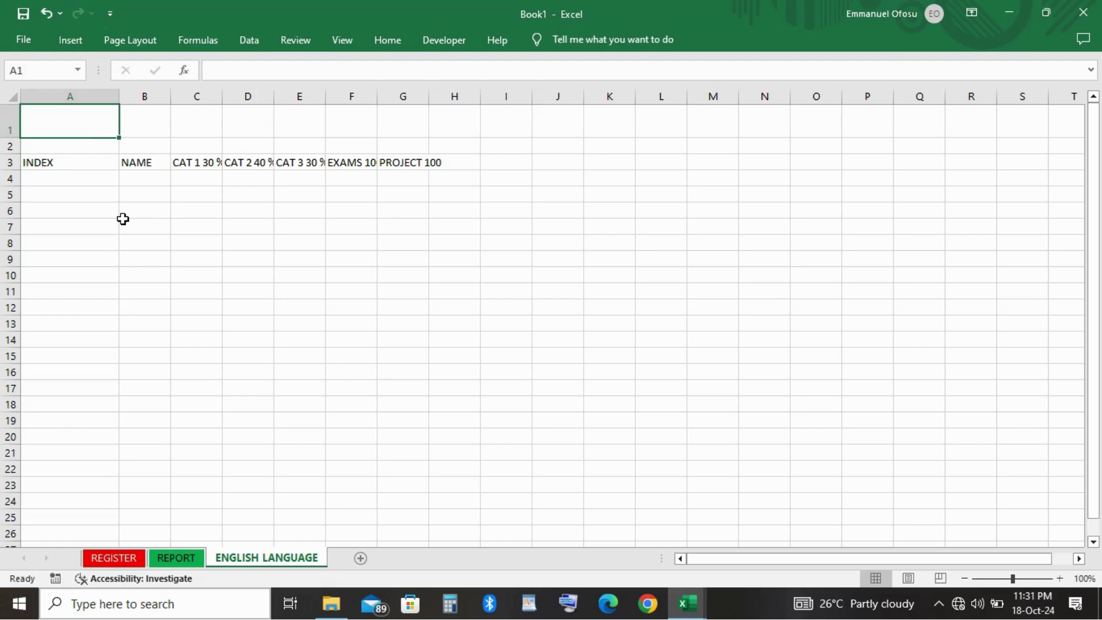
click(9, 163)
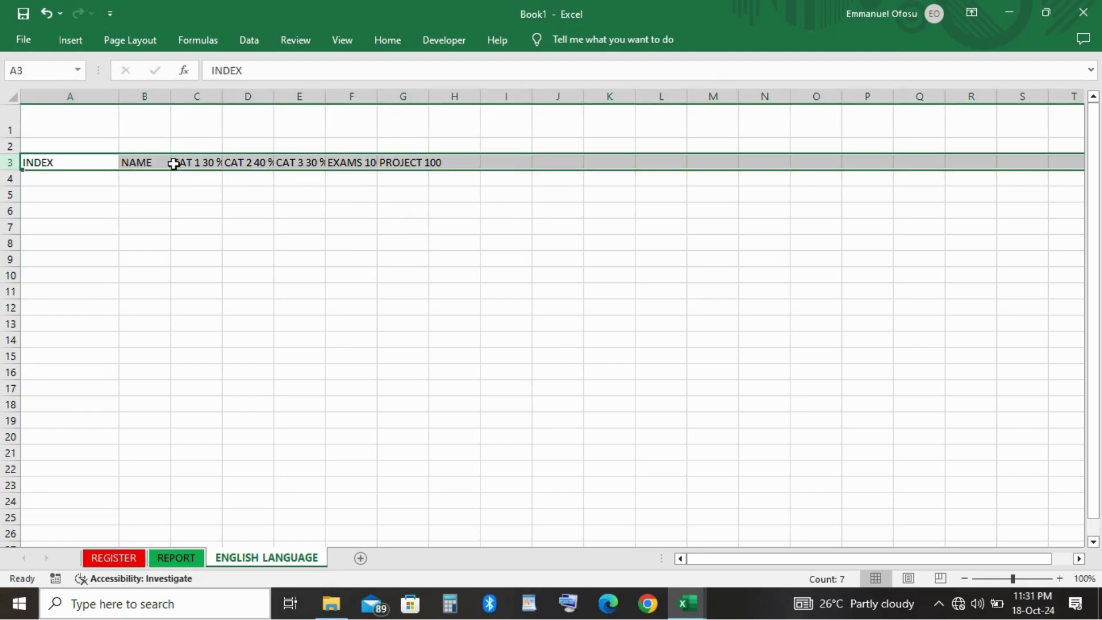
drag(170, 97, 275, 89)
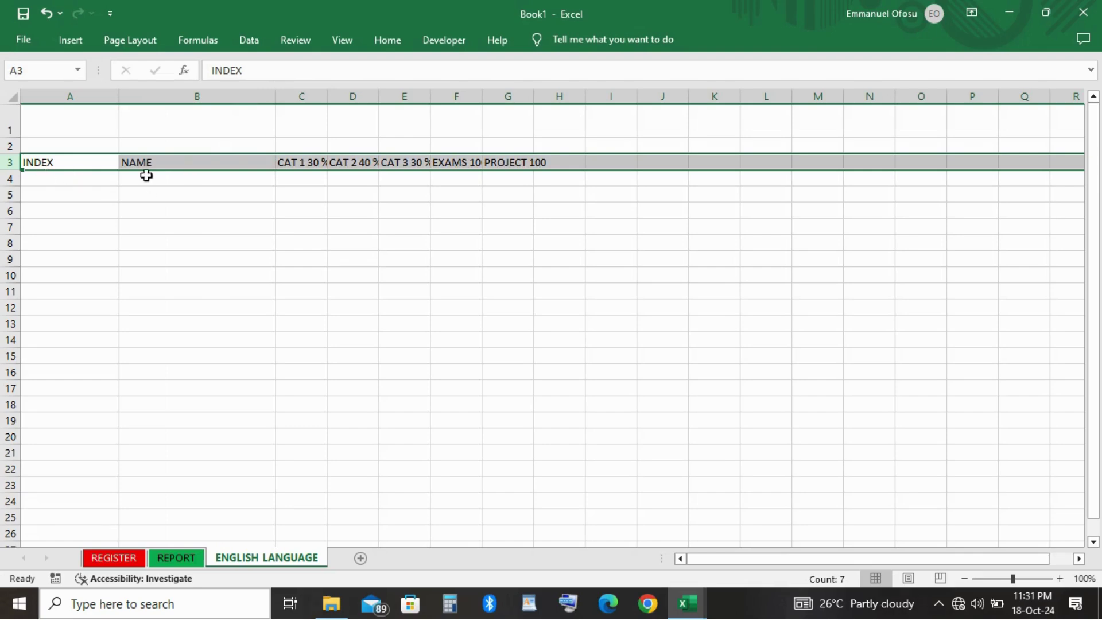
click(212, 192)
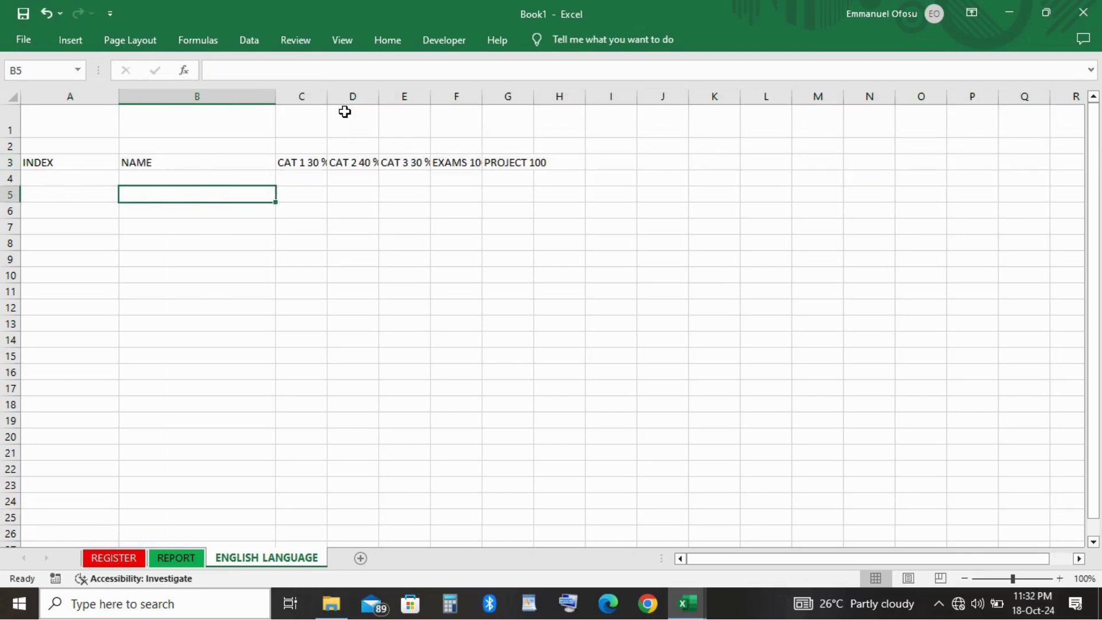
click(72, 115)
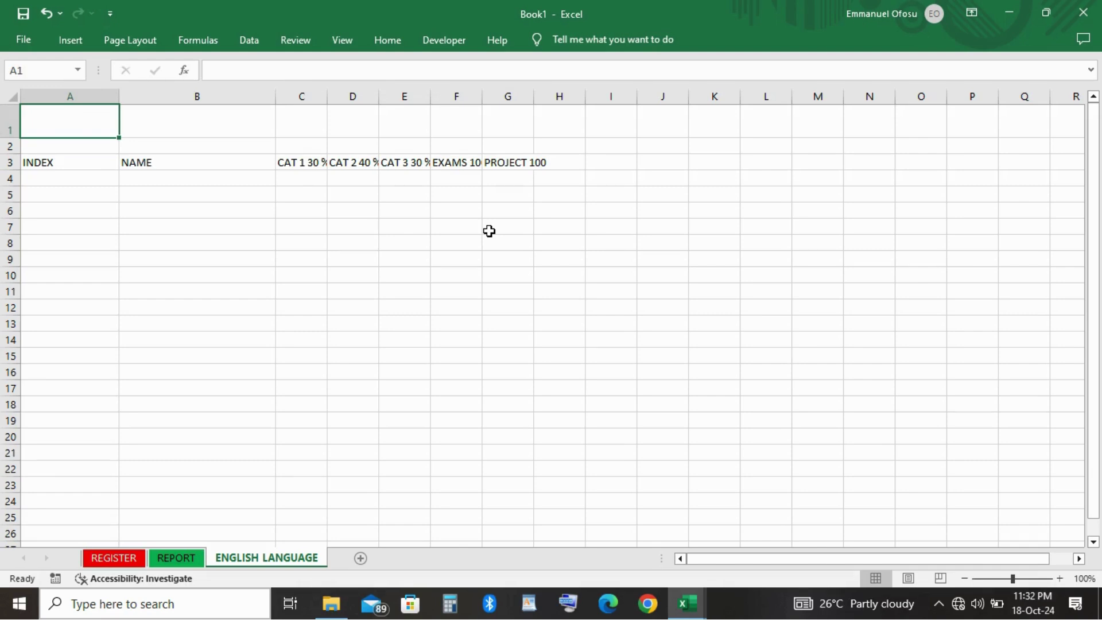
Enter the title CONTINUOUS ASSESSMENT FOR ENGLISH LANGUAGE in A1, fixing a stray lowercase e.
text(CONTI)
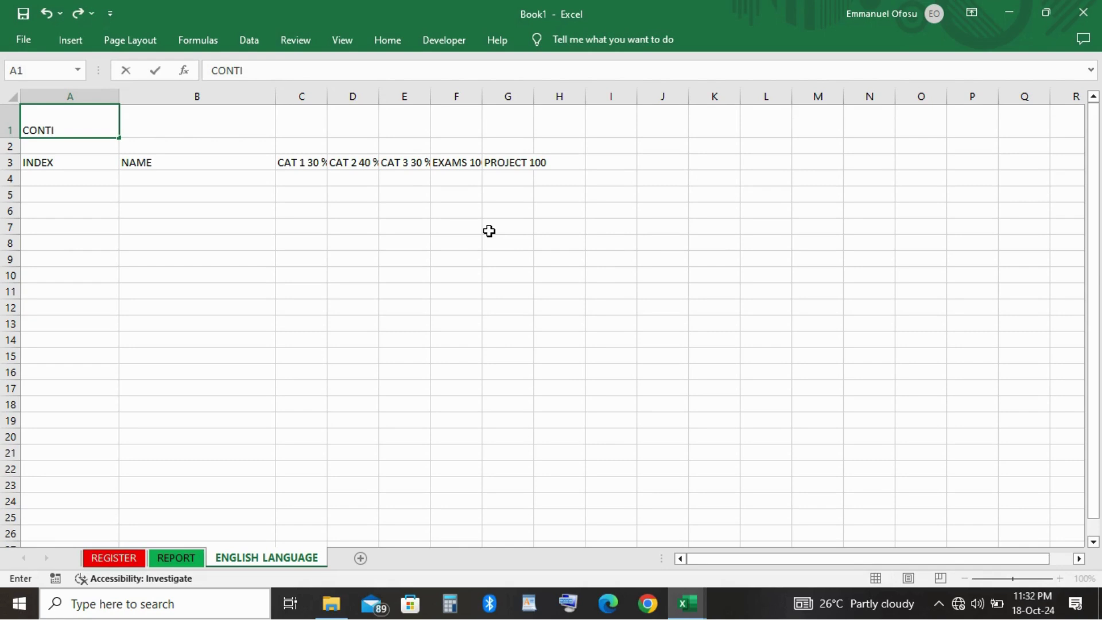
text(NUOUS ASSESSM)
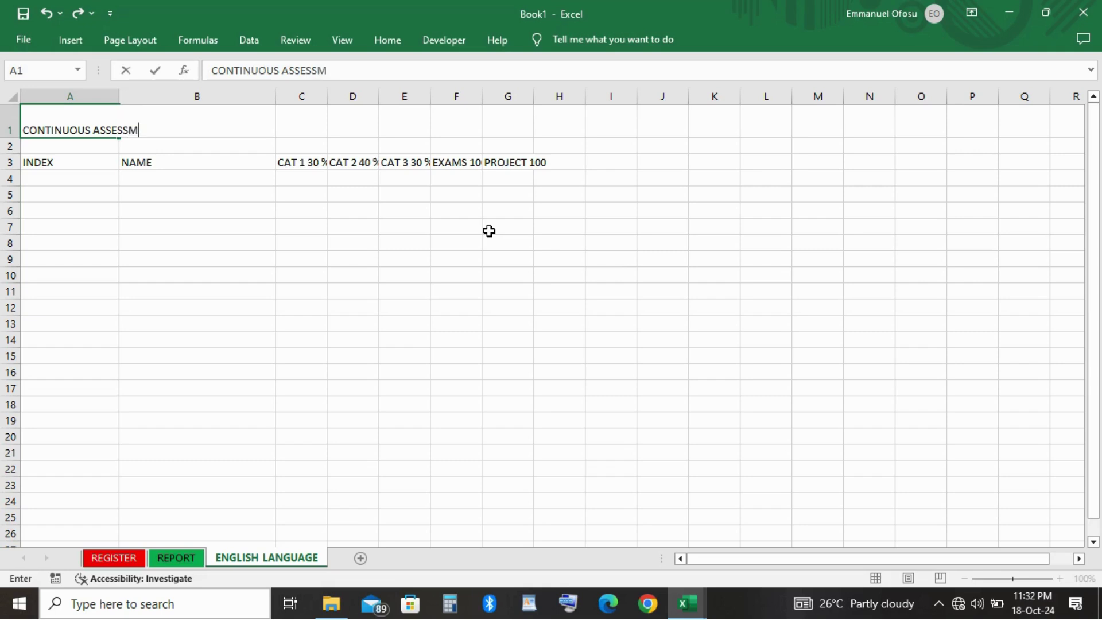
text(ENT FOR e)
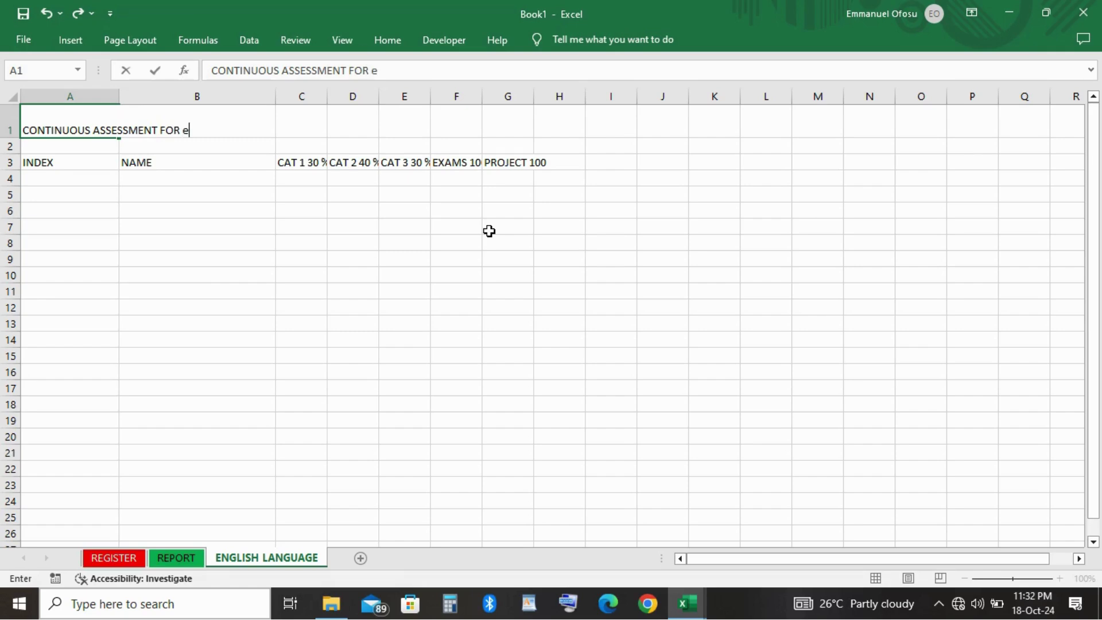
key(BackSpace)
text(ENGLISH)
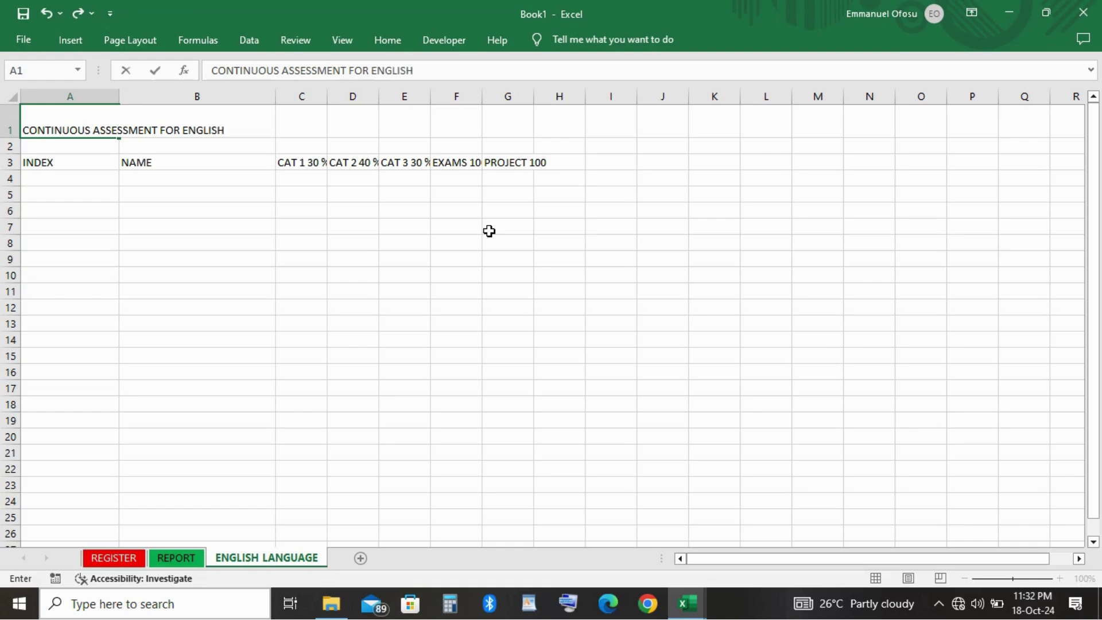
text( LANGUAGE)
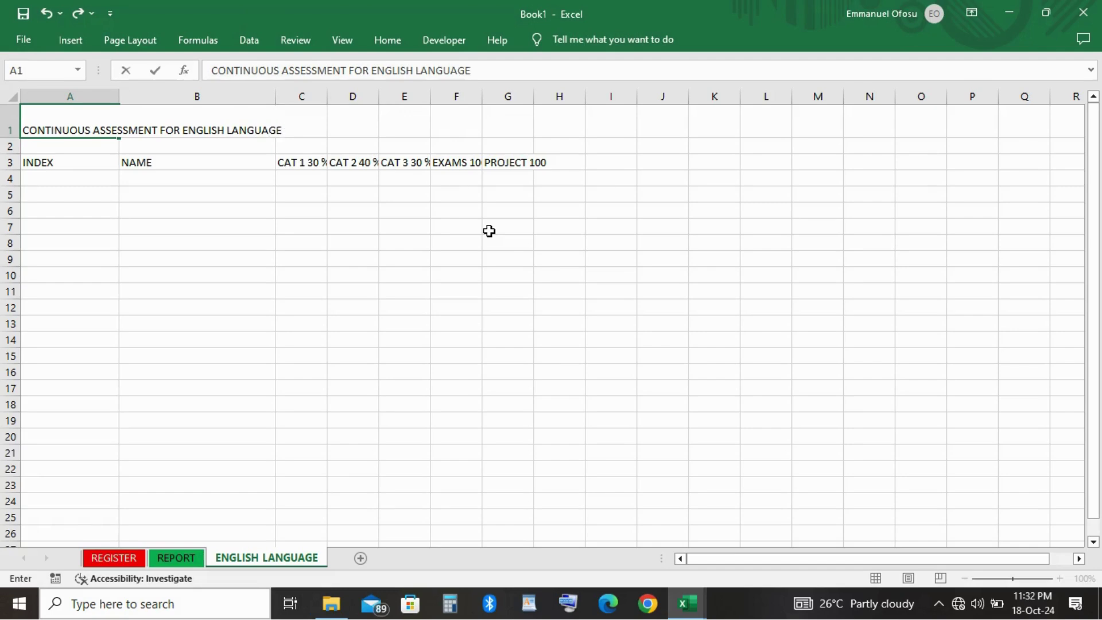
click(546, 348)
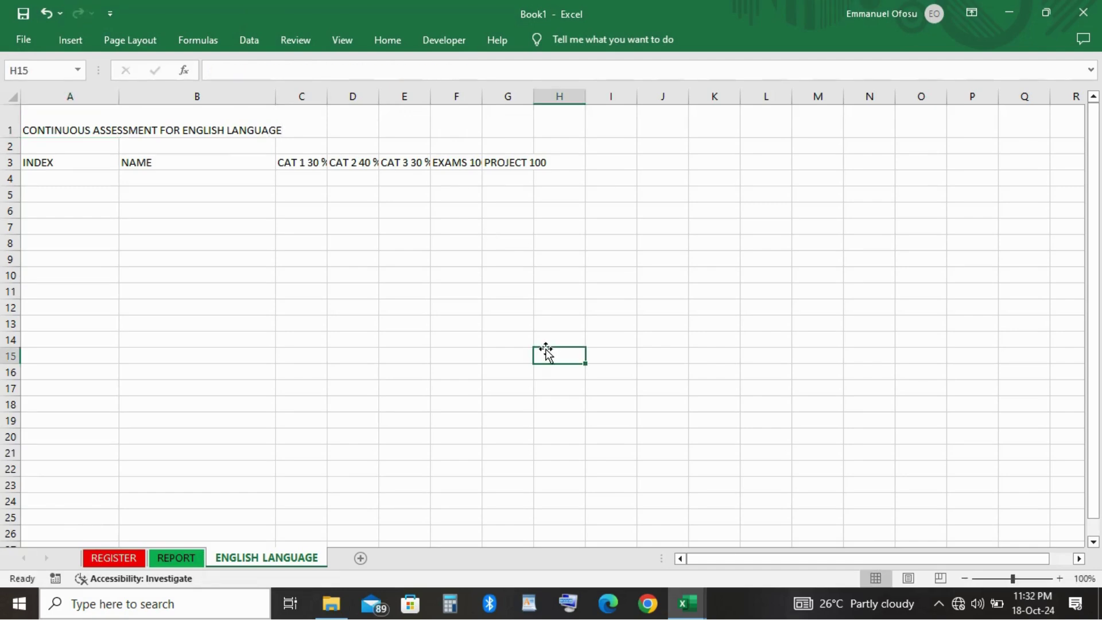
click(67, 116)
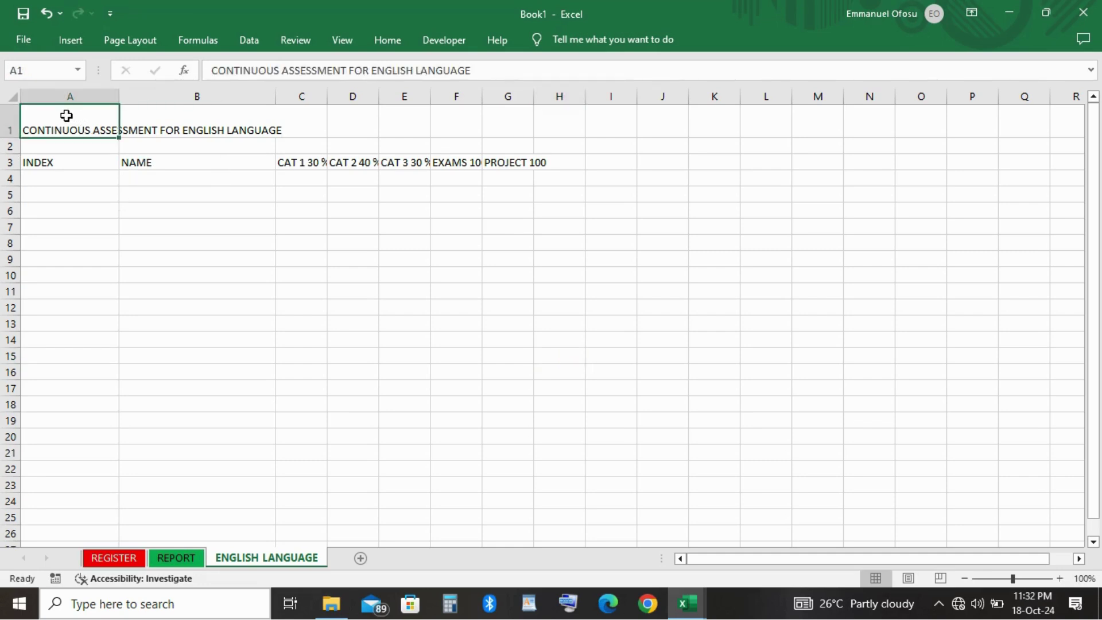
Narrow column A to fit the index numbers and widen the NAME column B slightly.
key(shift+Right)
click(136, 241)
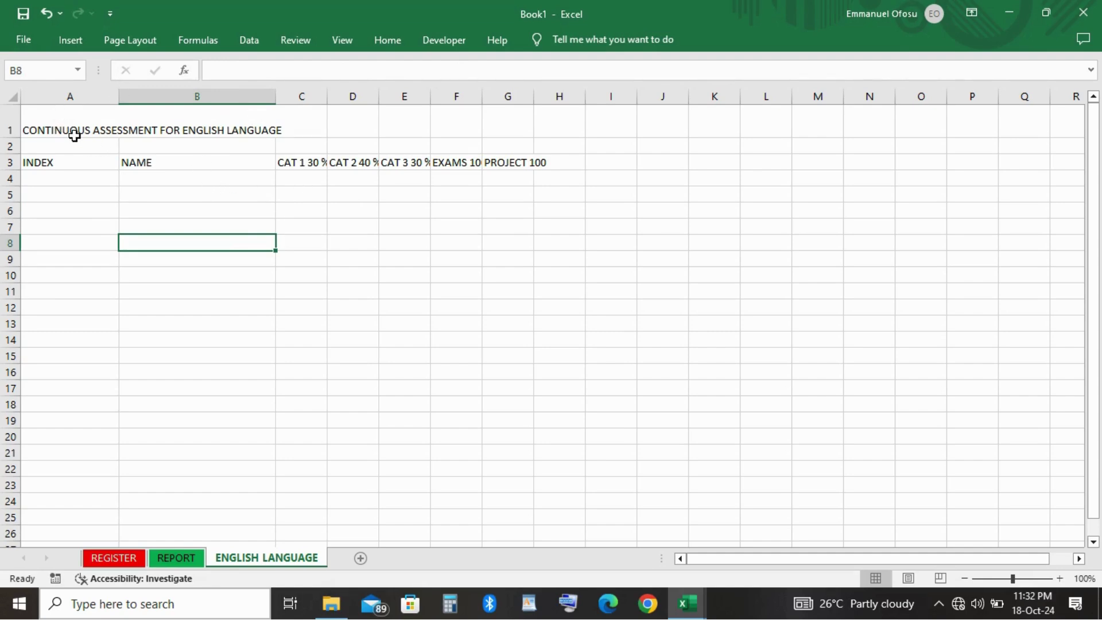
click(73, 136)
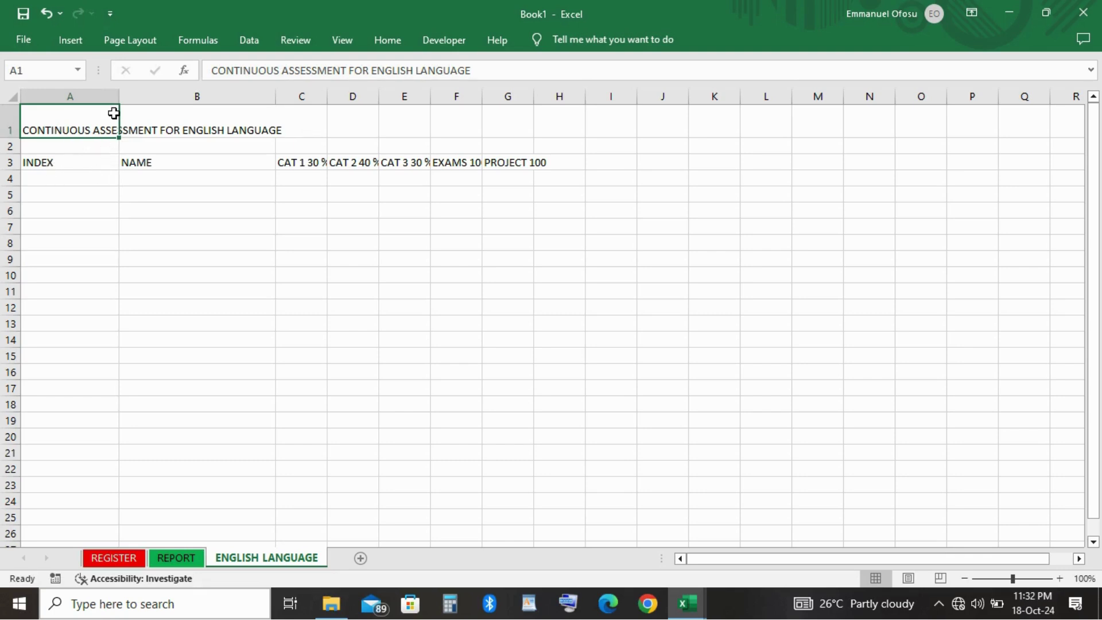
drag(118, 99, 67, 98)
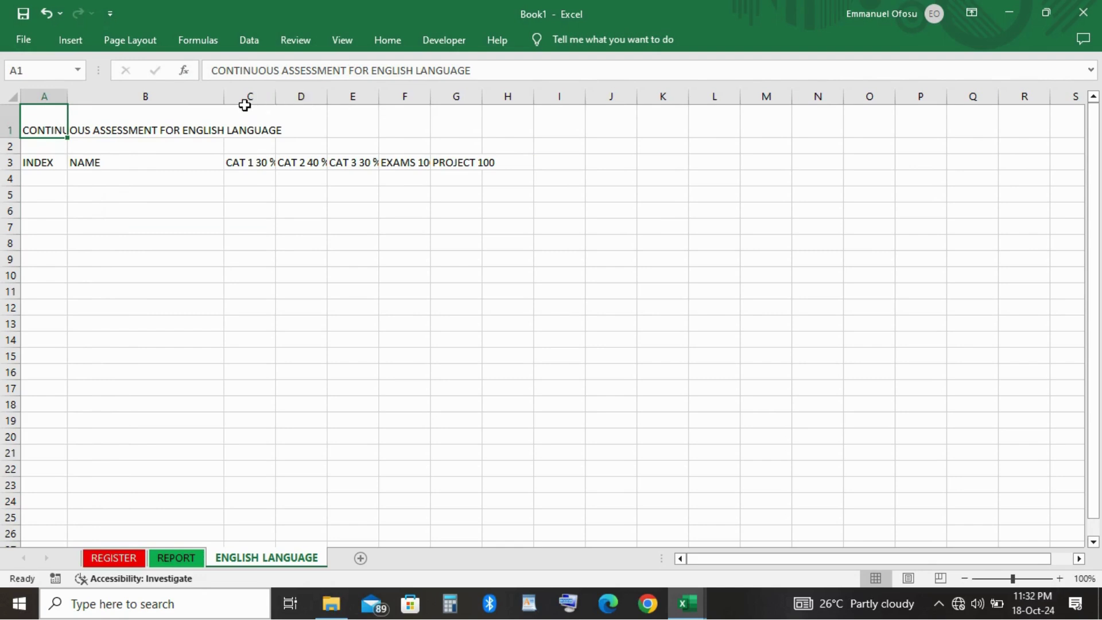
drag(223, 99, 240, 98)
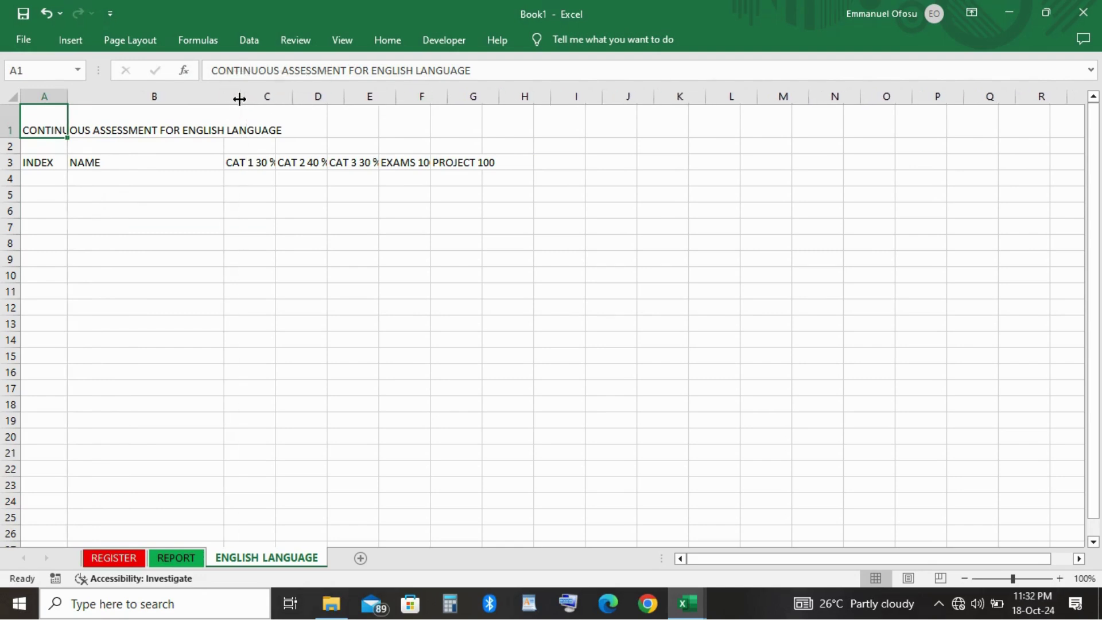
click(47, 178)
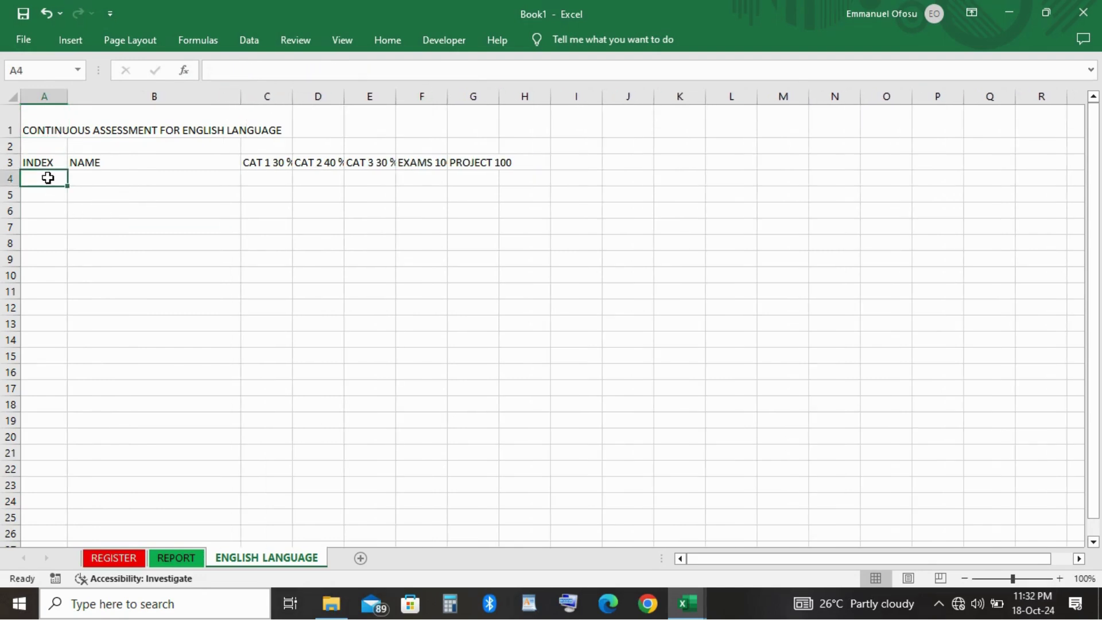
Link A4 to the first register index with =REGISTER!A3 and copy it across to columns B and C.
text(=)
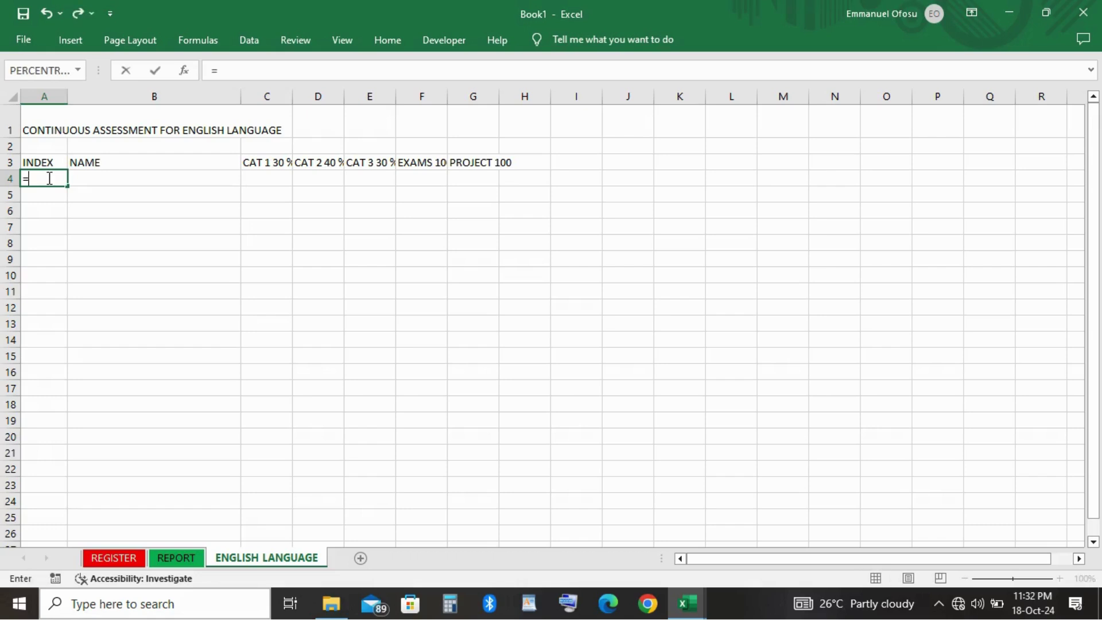
click(110, 559)
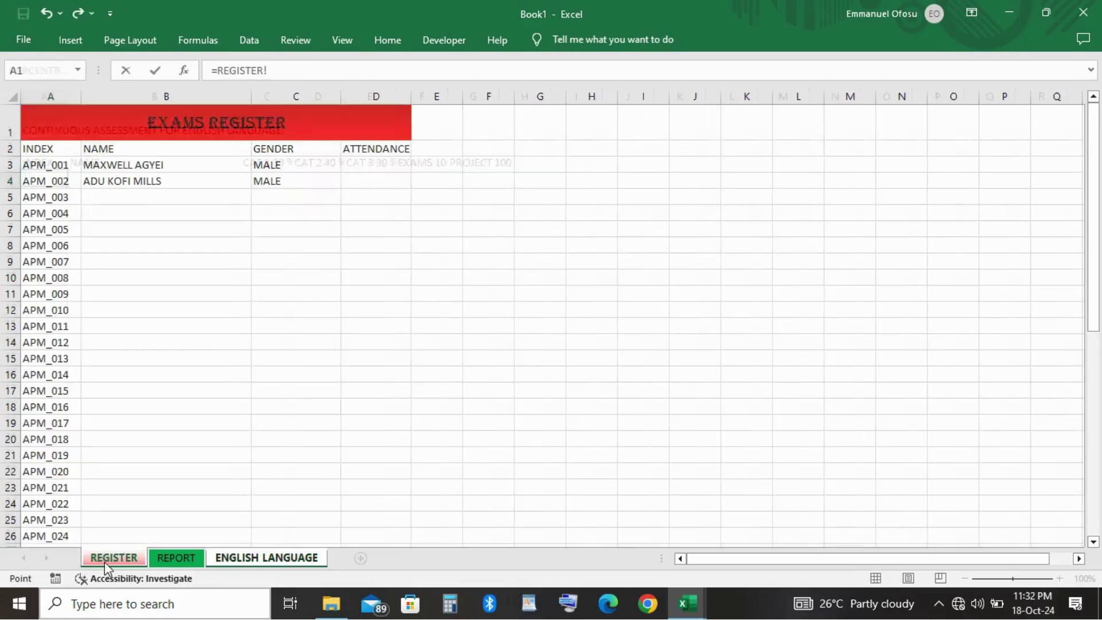
click(41, 165)
key(Return)
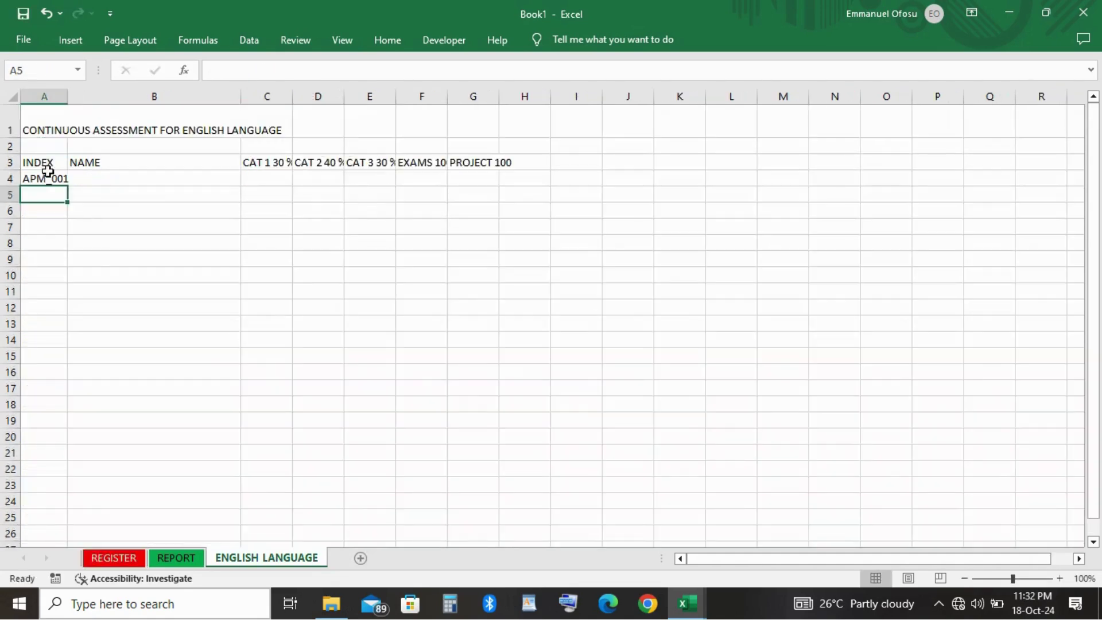
click(58, 178)
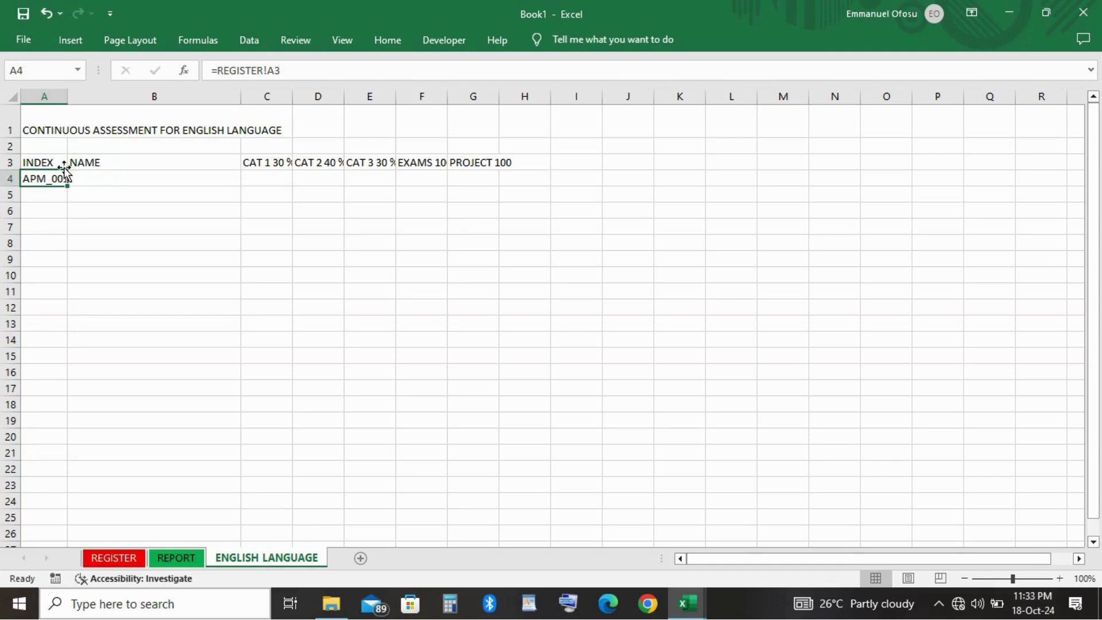
drag(68, 186, 290, 183)
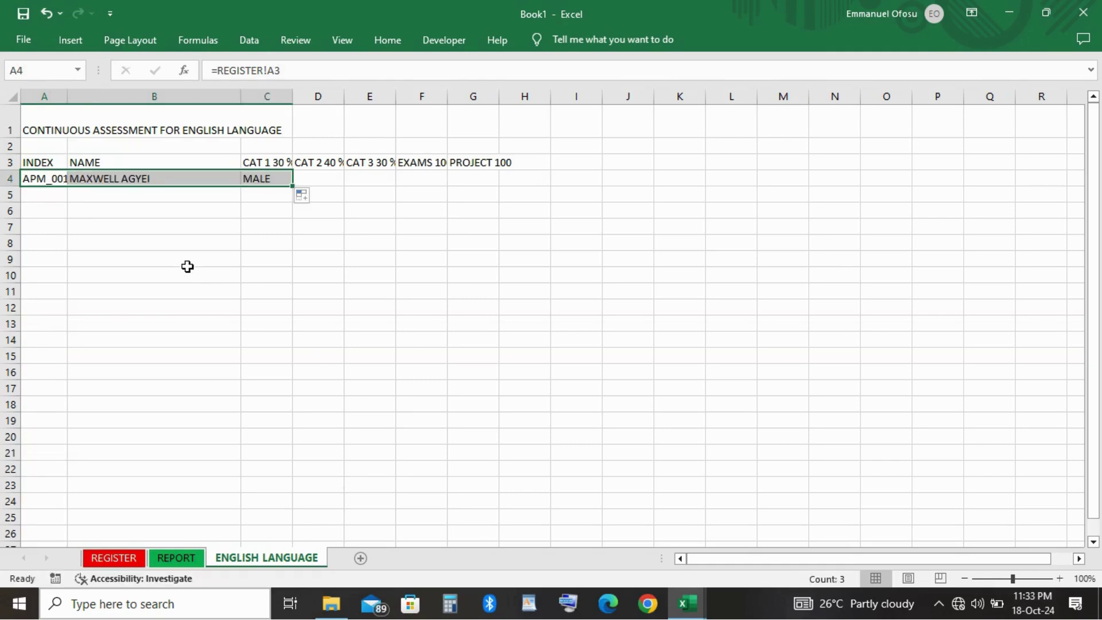
click(247, 301)
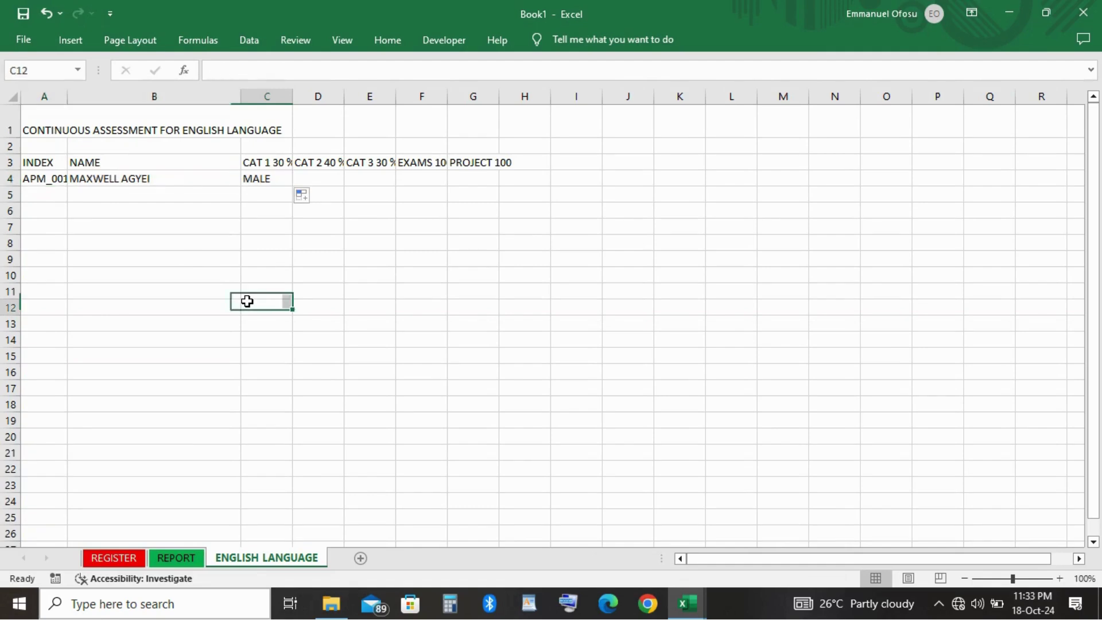
Clear the unwanted gender value from C4 and fill the index link down to row 50.
click(265, 179)
key(Delete)
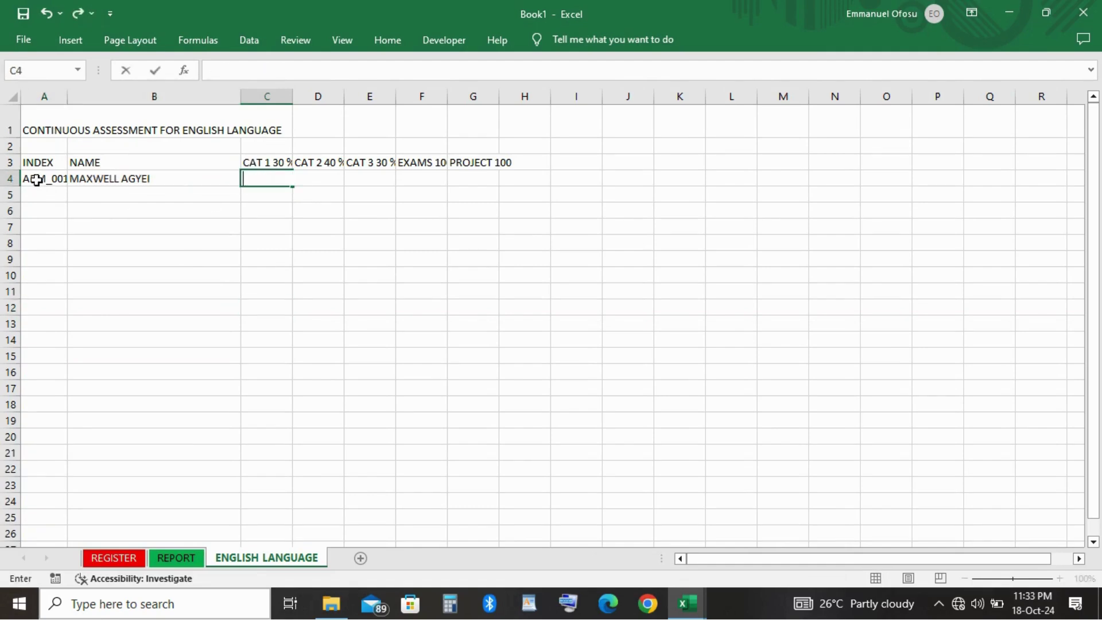
click(36, 180)
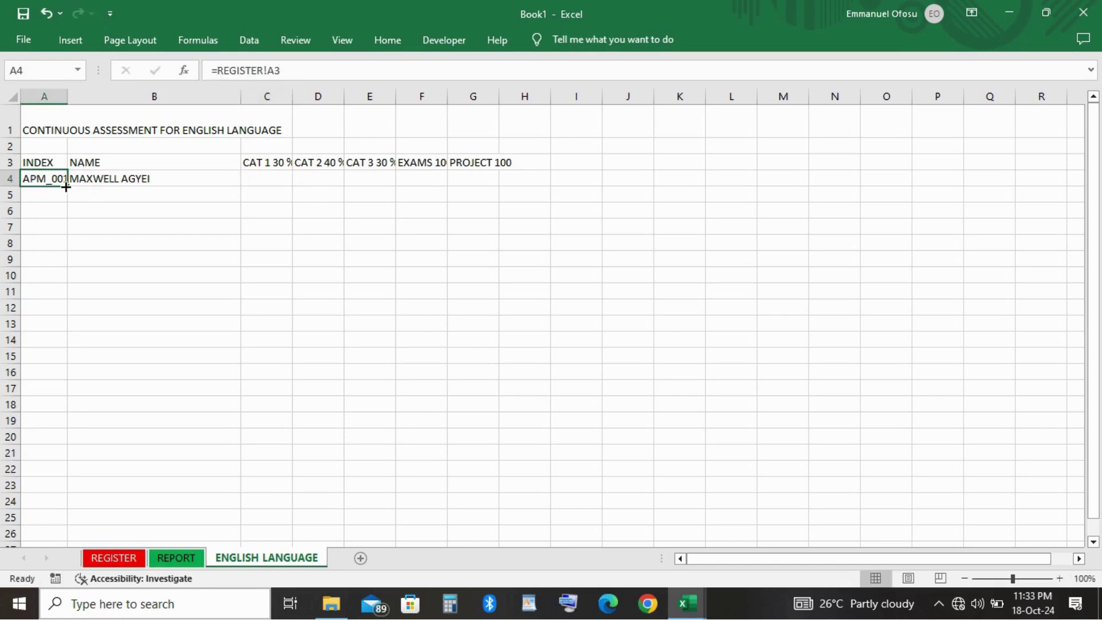
drag(67, 185, 30, 119)
Extend the linked index series one row further to A51, ending at APM_048.
scroll(205, 131, up, 7)
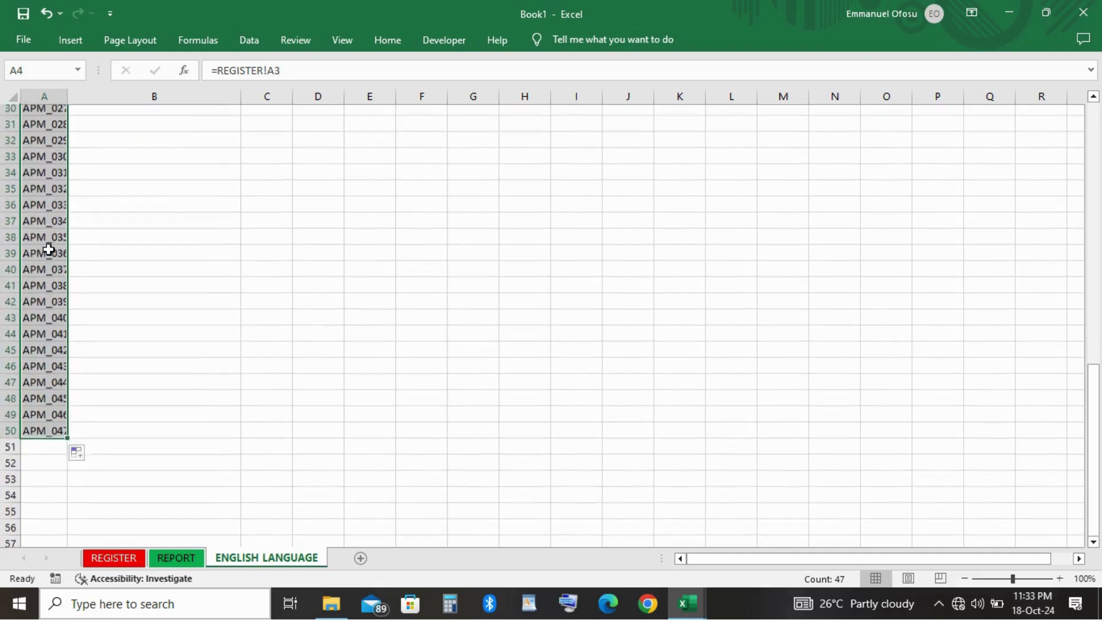
scroll(48, 250, up, 4)
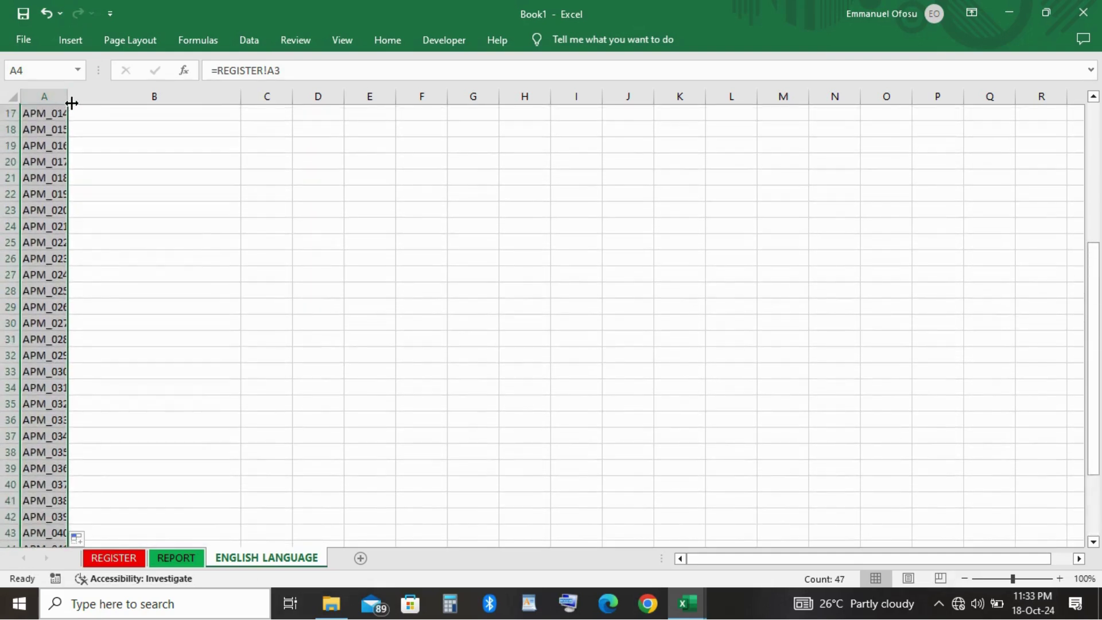
drag(71, 102, 96, 107)
scroll(97, 109, up, 1)
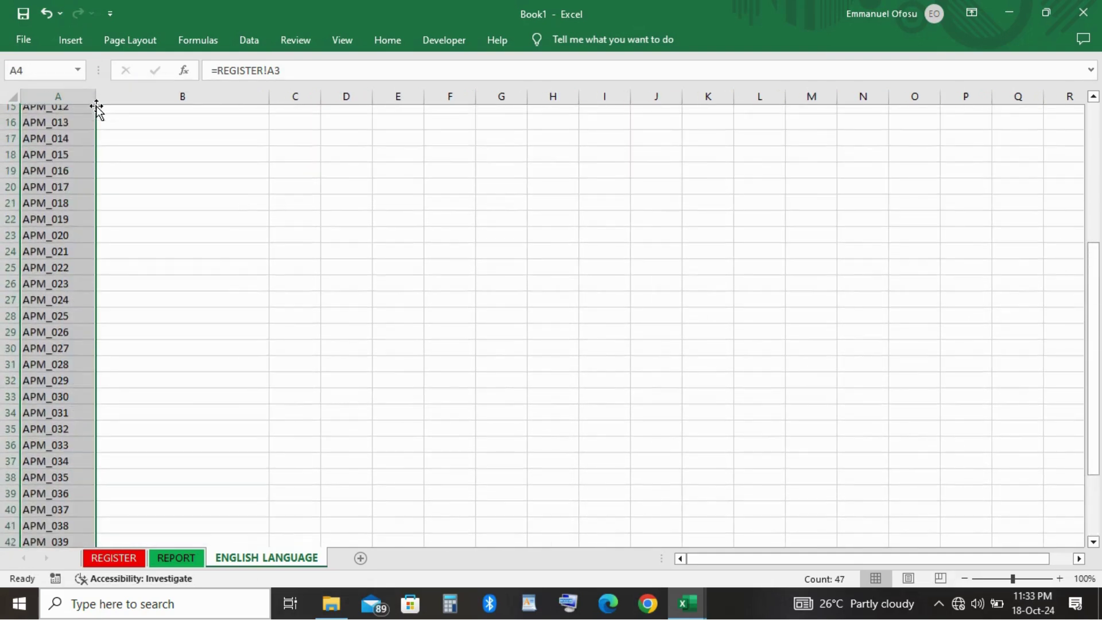
scroll(95, 114, up, 1)
scroll(81, 290, down, 6)
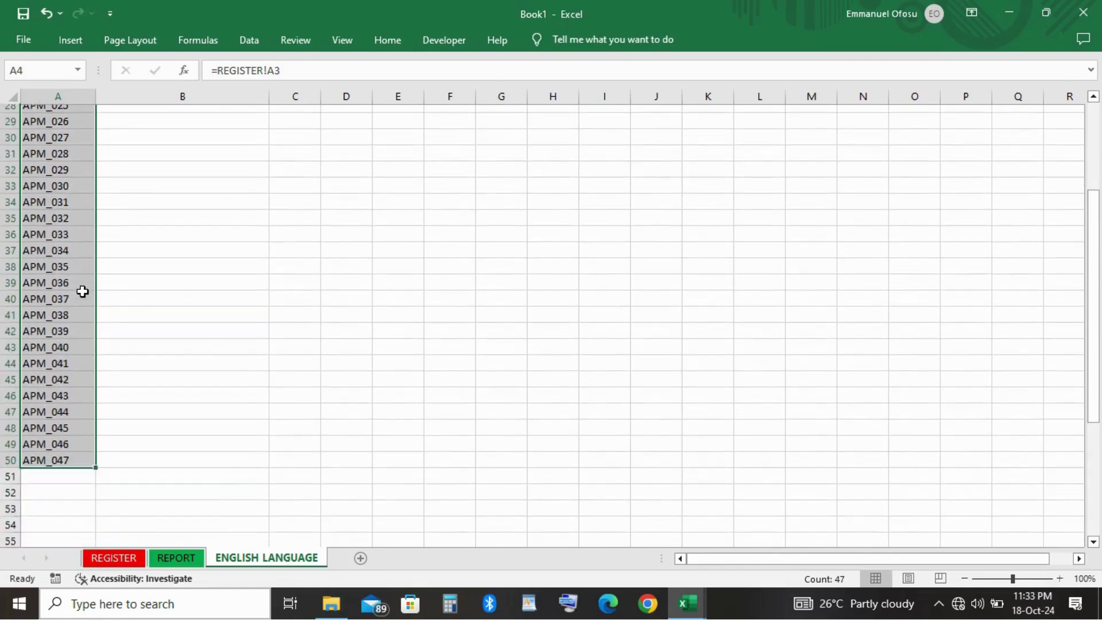
scroll(82, 291, up, 2)
scroll(81, 291, down, 4)
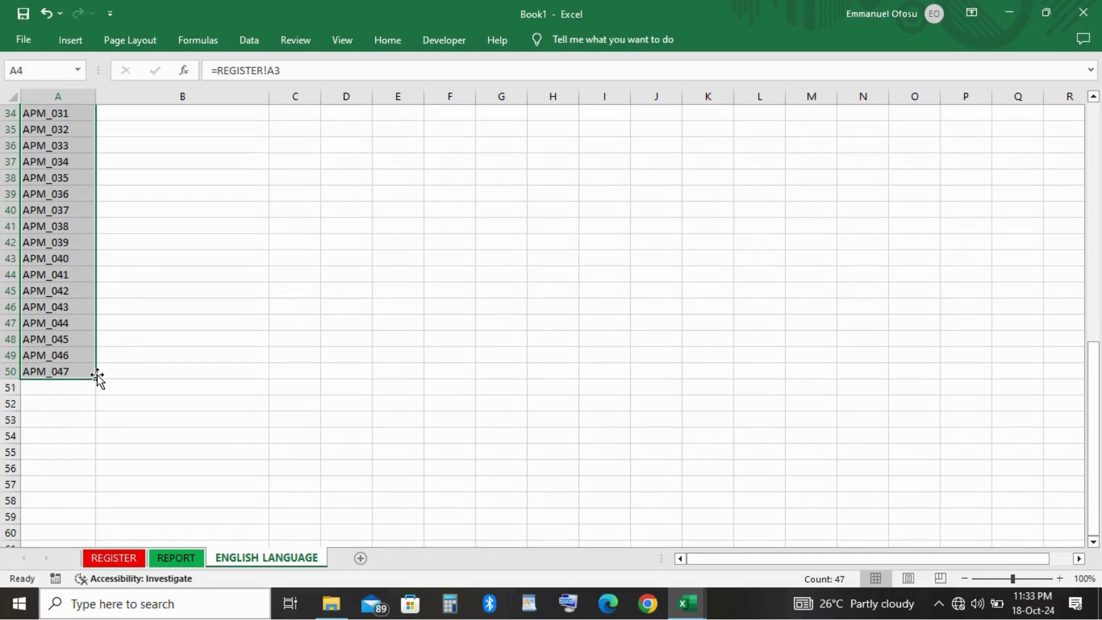
click(95, 384)
drag(95, 379, 97, 399)
click(123, 371)
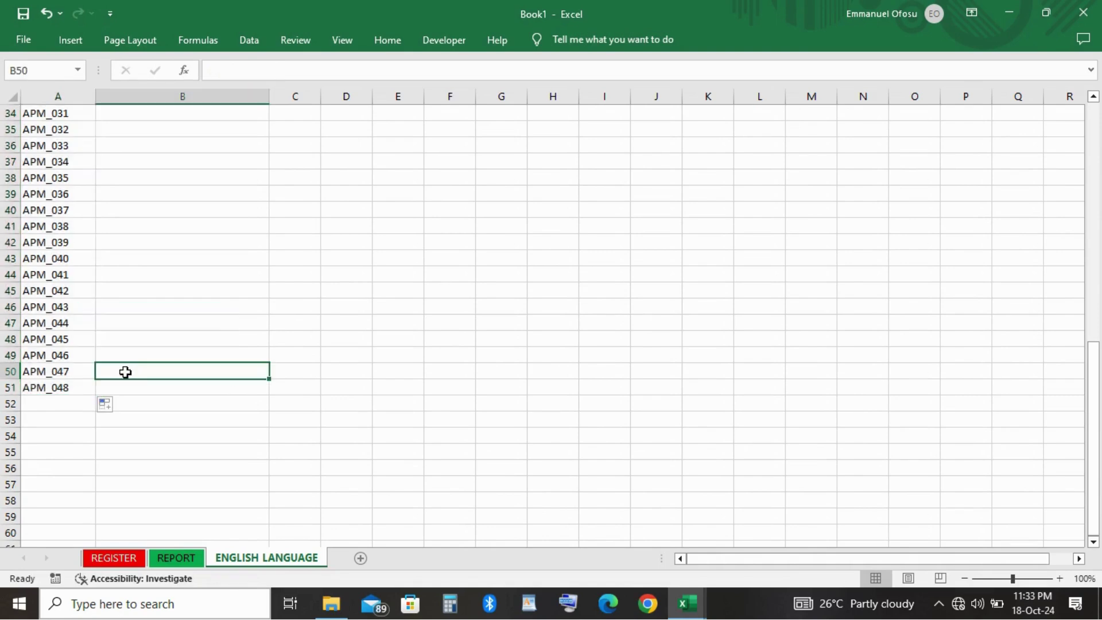
scroll(82, 270, up, 11)
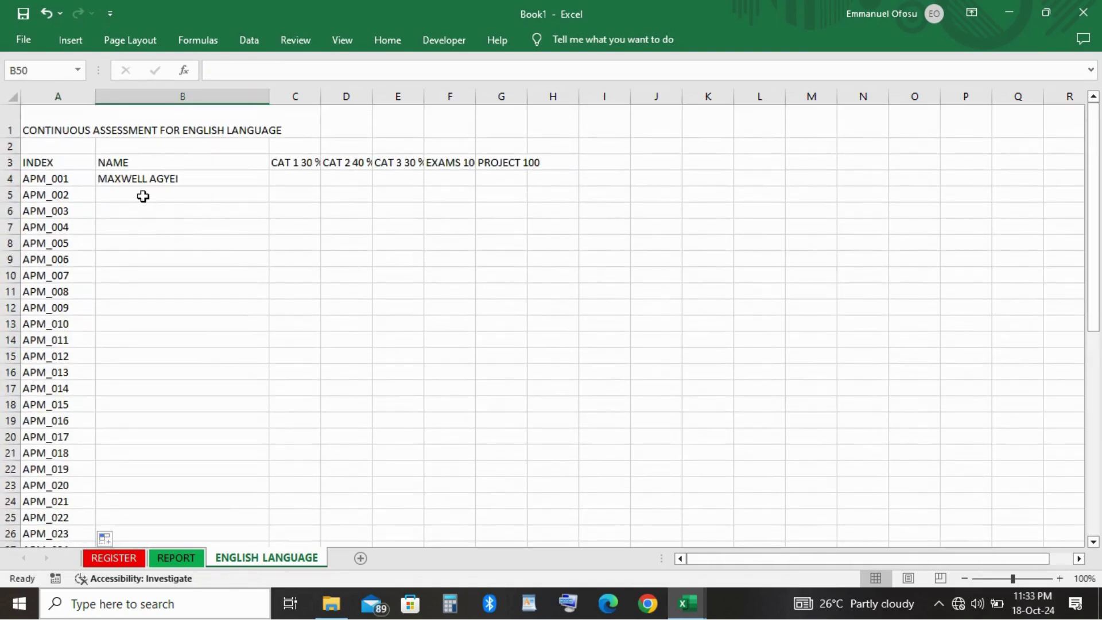
Copy the B4 name link (=REGISTER!B3) down to B52 and make header row 3 taller.
click(146, 175)
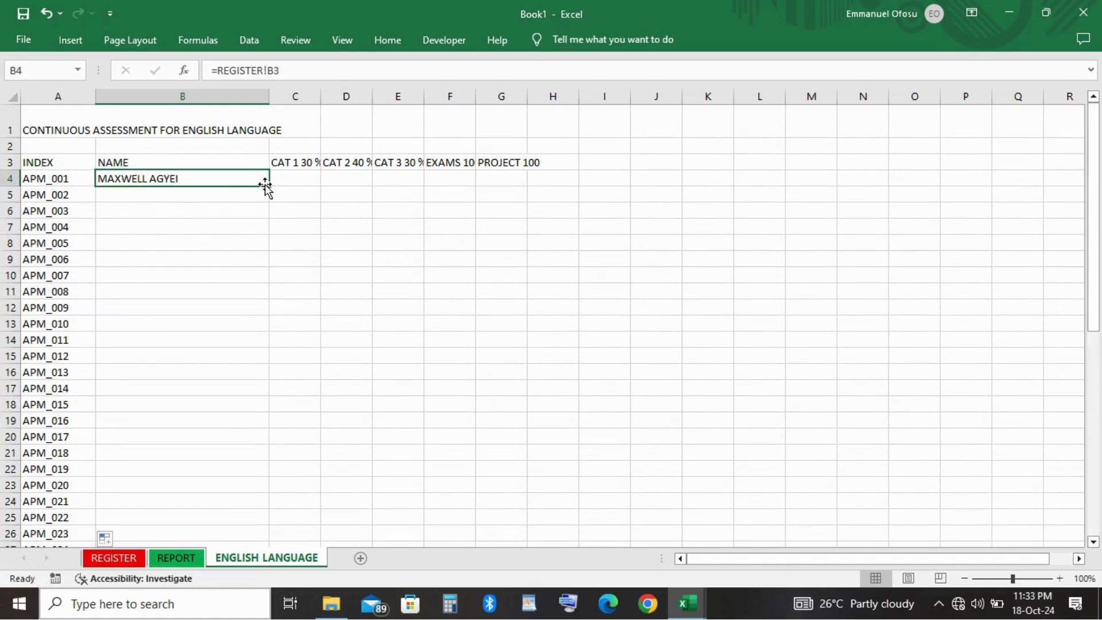
drag(267, 185, 228, 616)
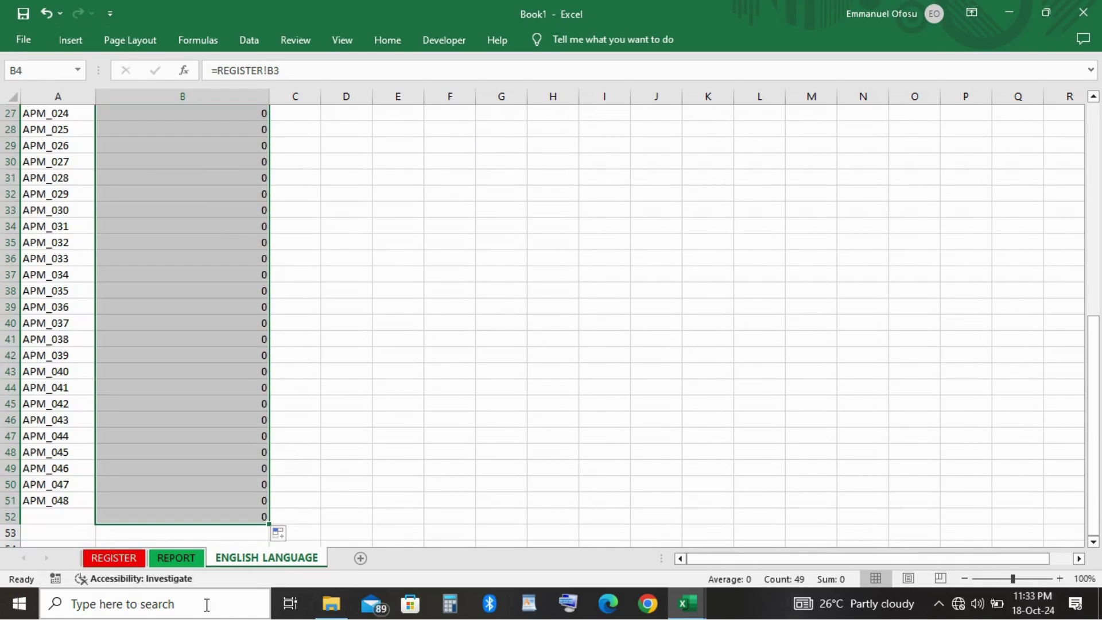
click(195, 516)
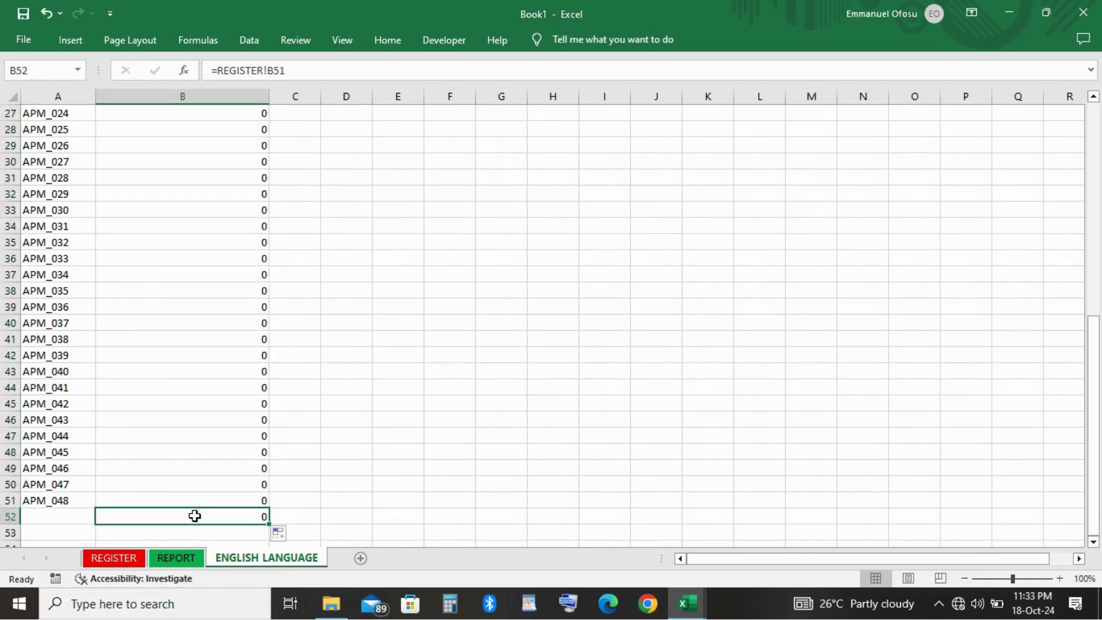
click(451, 368)
scroll(454, 369, up, 9)
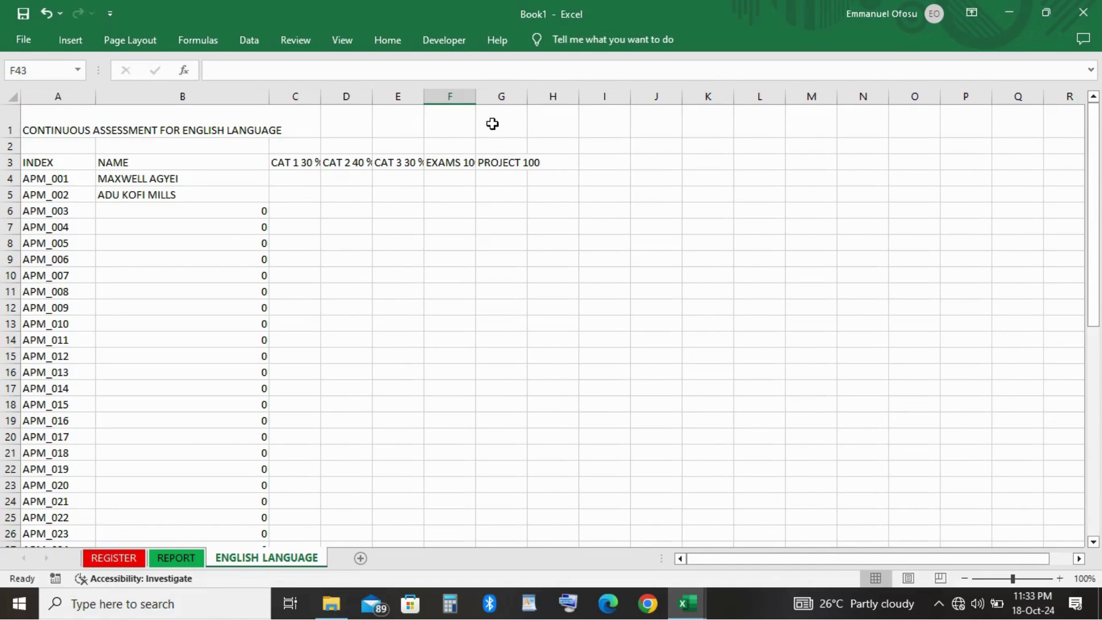
drag(10, 170, 12, 181)
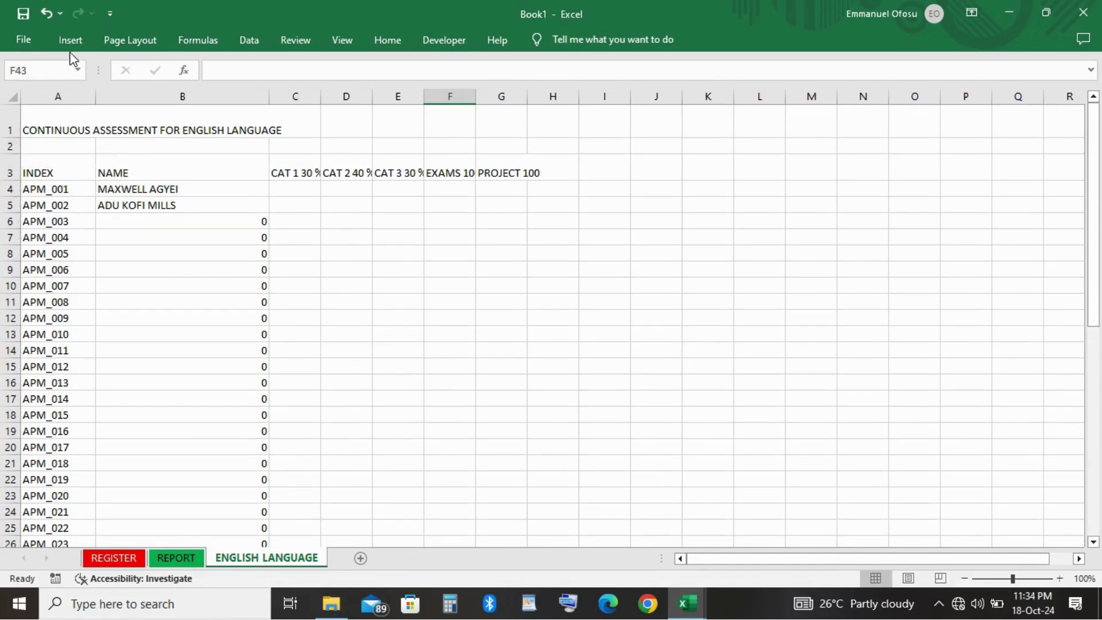
Wrap the row 3 header text onto two lines.
click(11, 170)
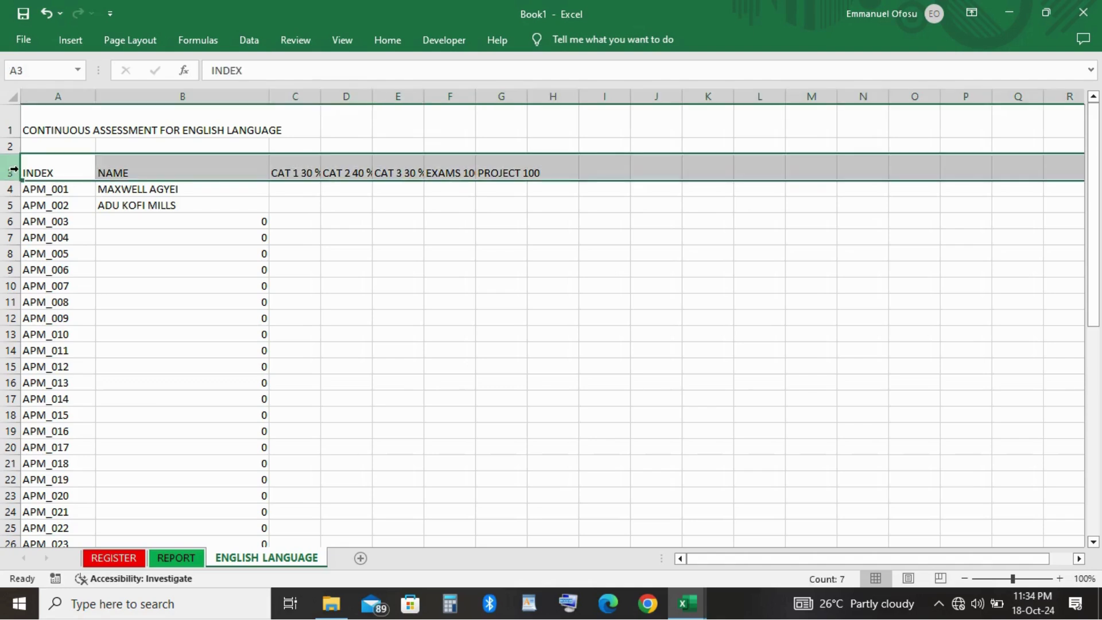
click(385, 40)
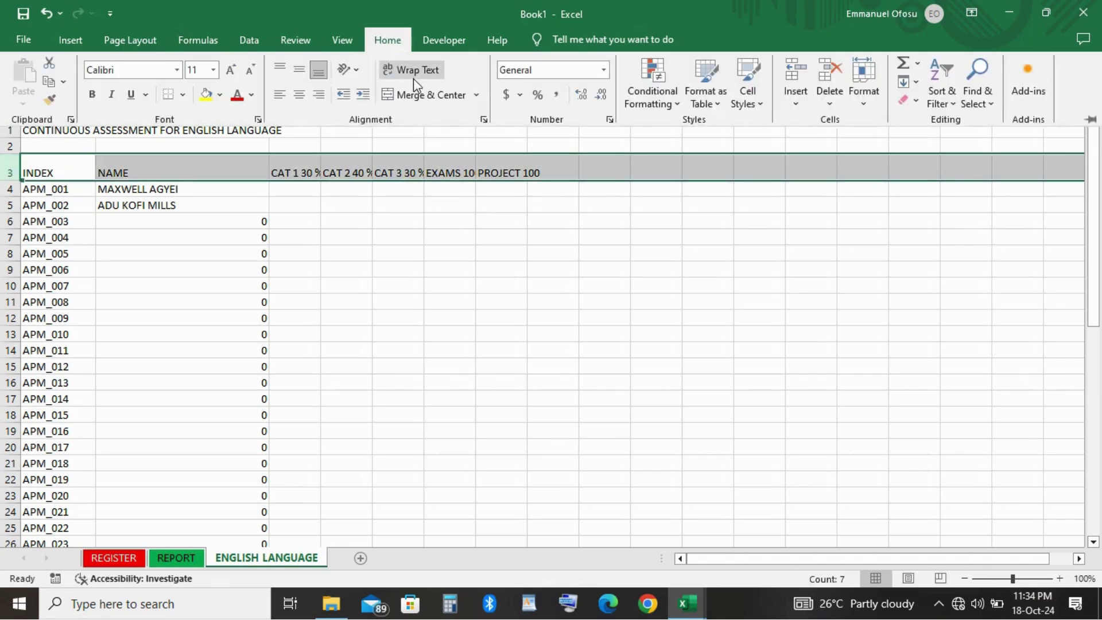
click(409, 71)
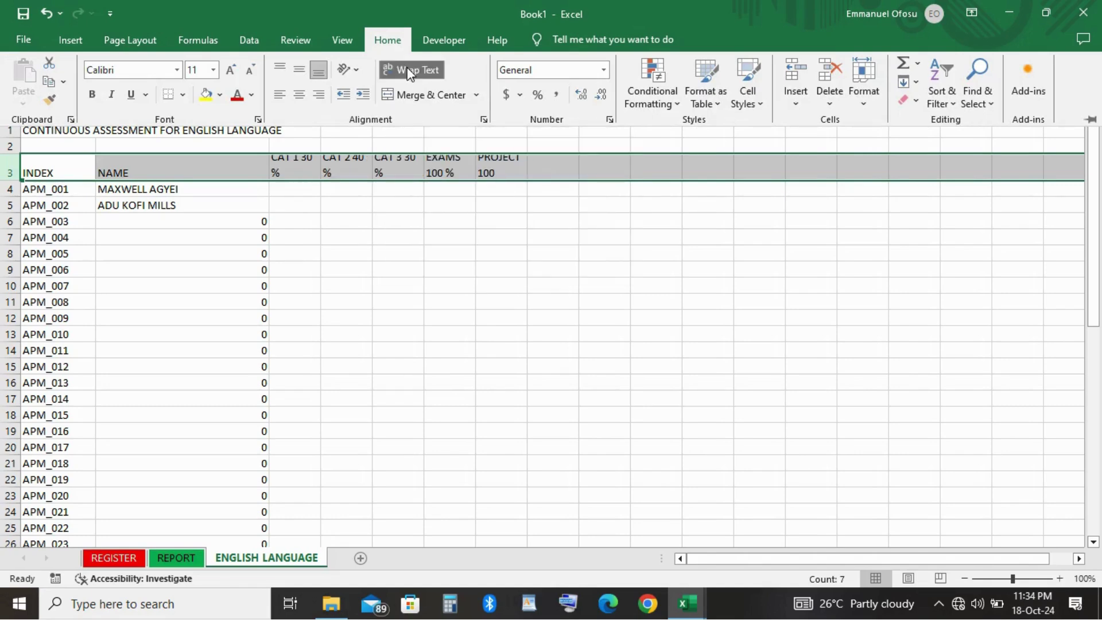
click(298, 223)
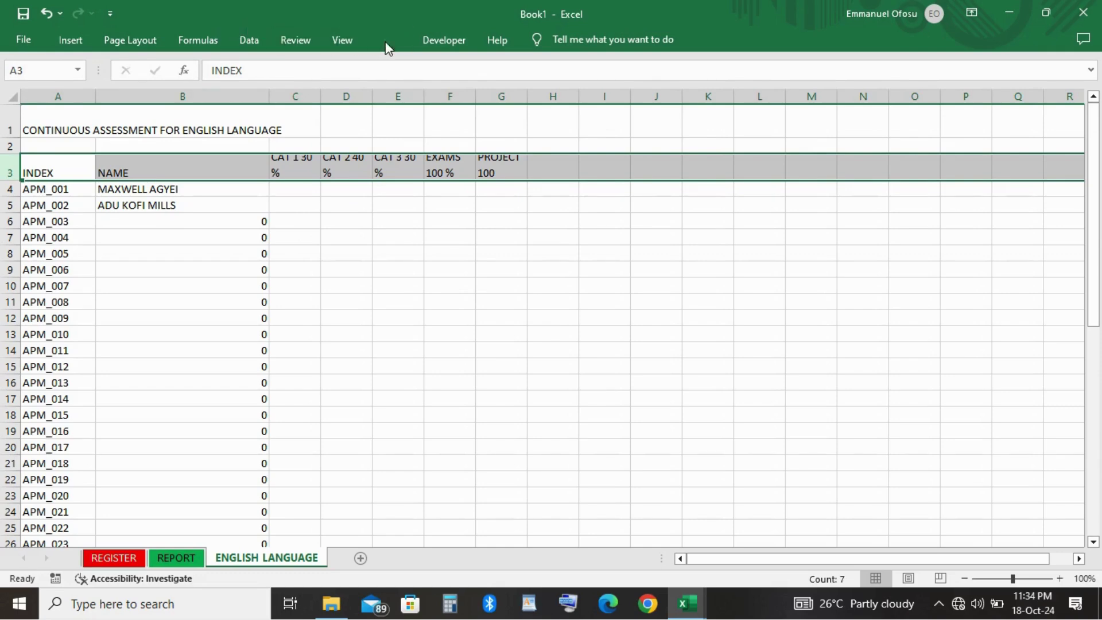
Centre the row 3 headers horizontally and vertically and make them bold.
click(387, 42)
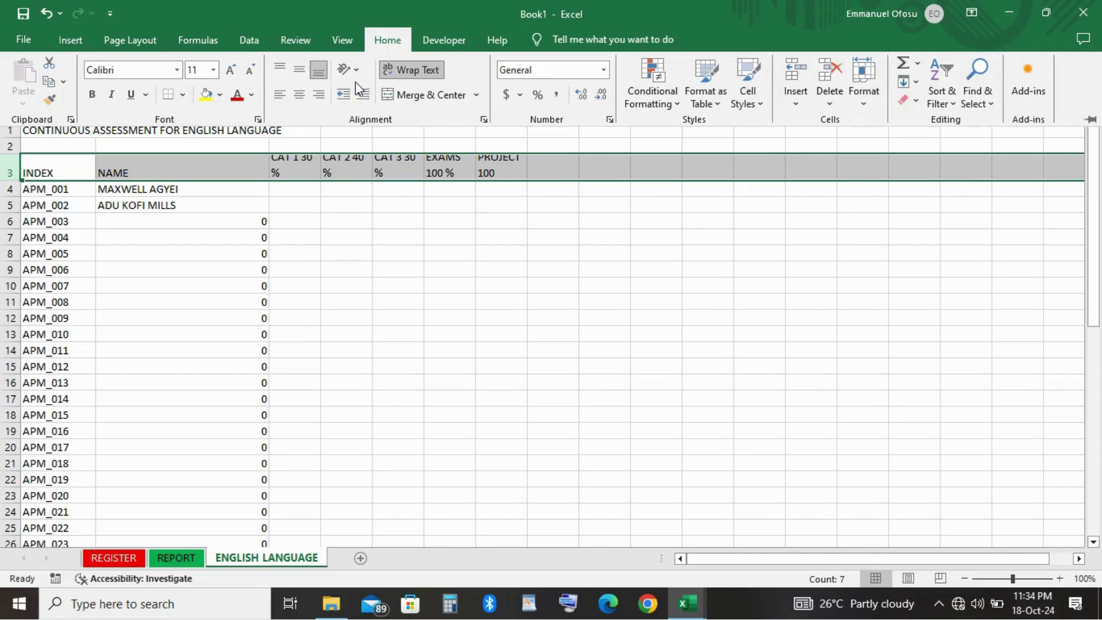
click(299, 96)
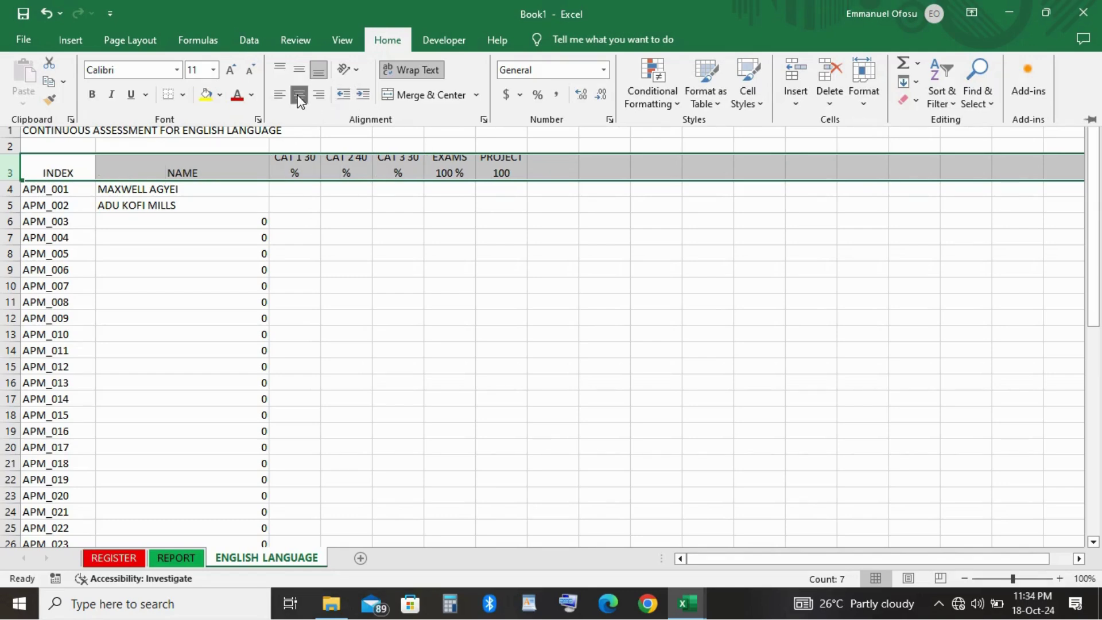
click(298, 70)
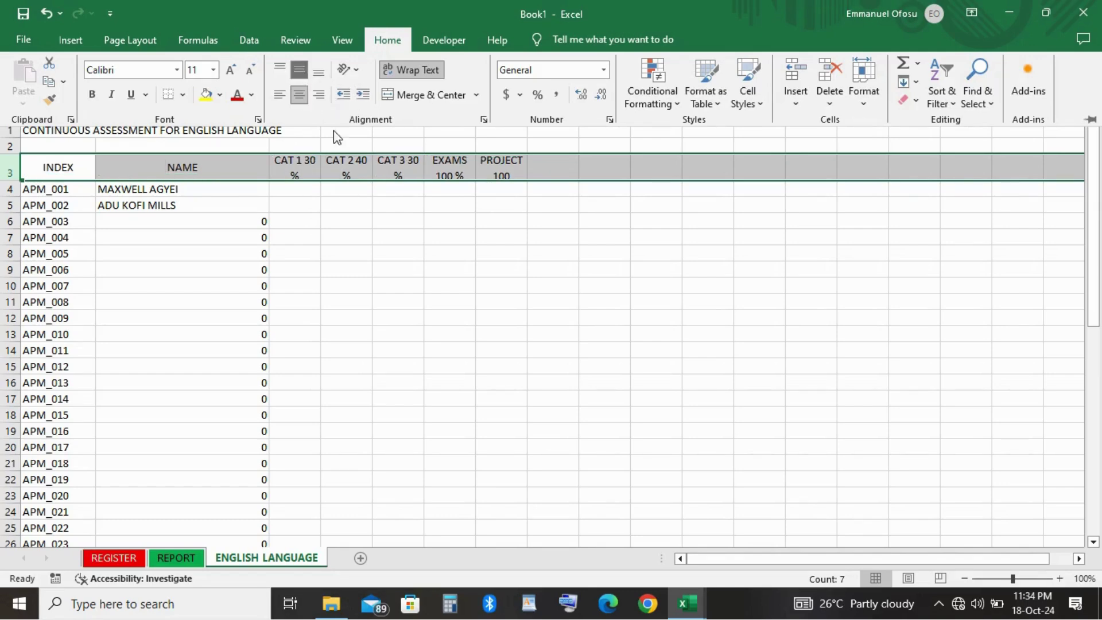
click(92, 96)
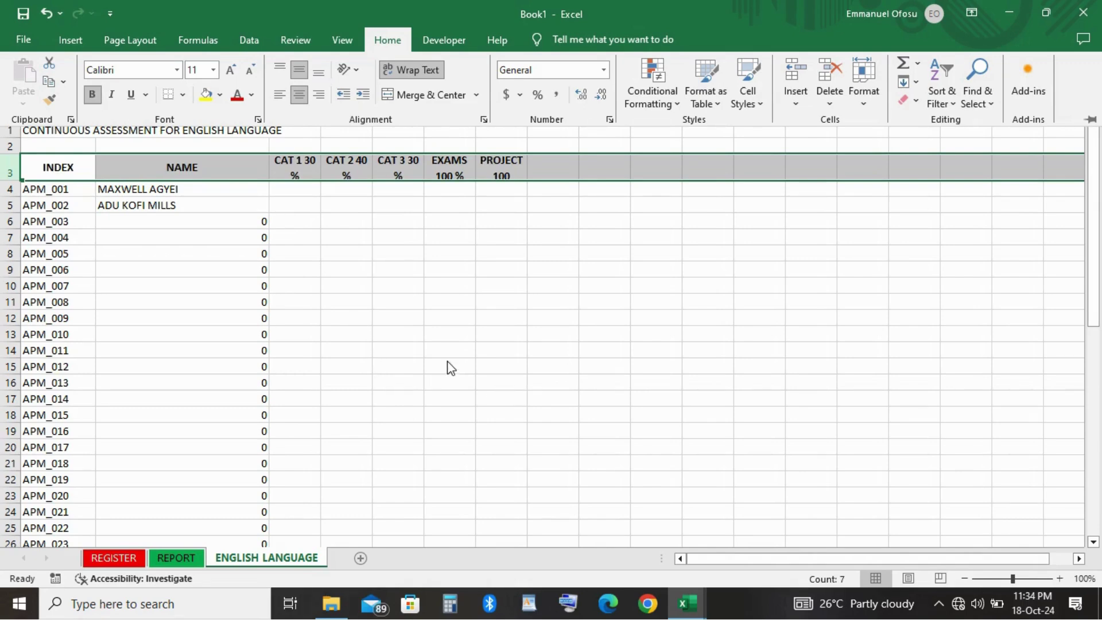
key(ctrl+F1)
click(523, 267)
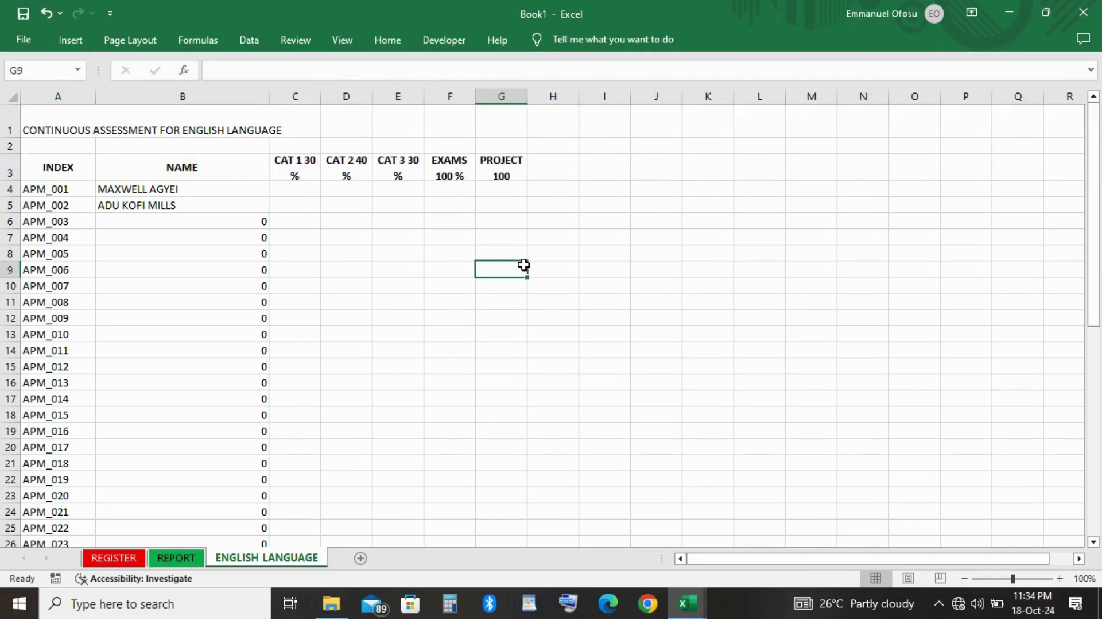
click(561, 169)
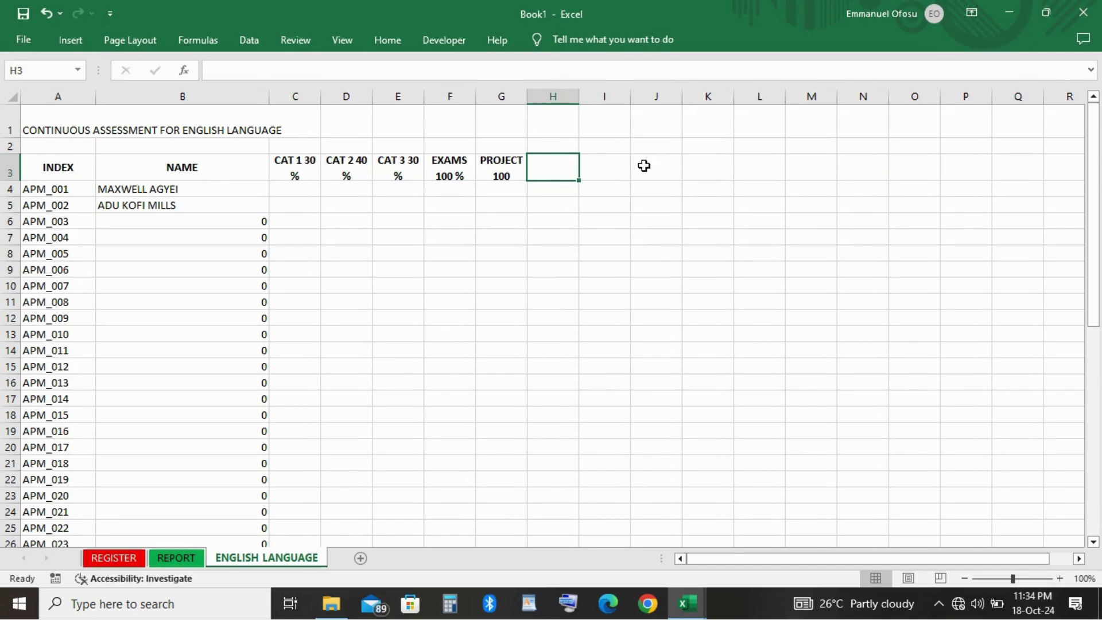
Enter the headings EXAMS in I3 and CATS in J3 beside PROJECT.
drag(568, 170, 550, 95)
click(549, 95)
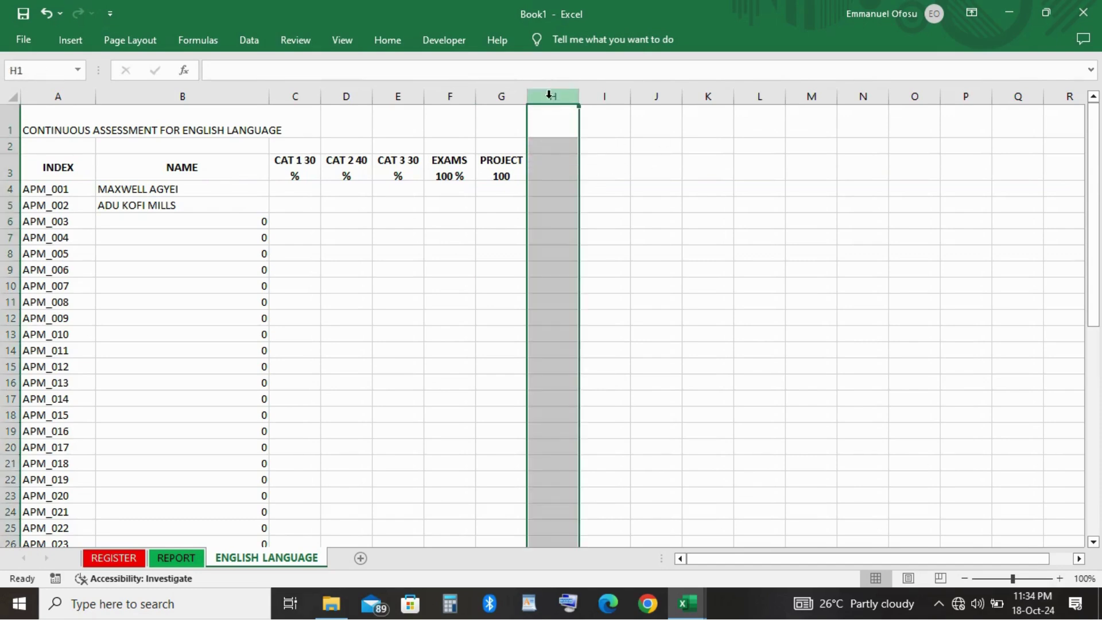
click(605, 173)
double_click(604, 174)
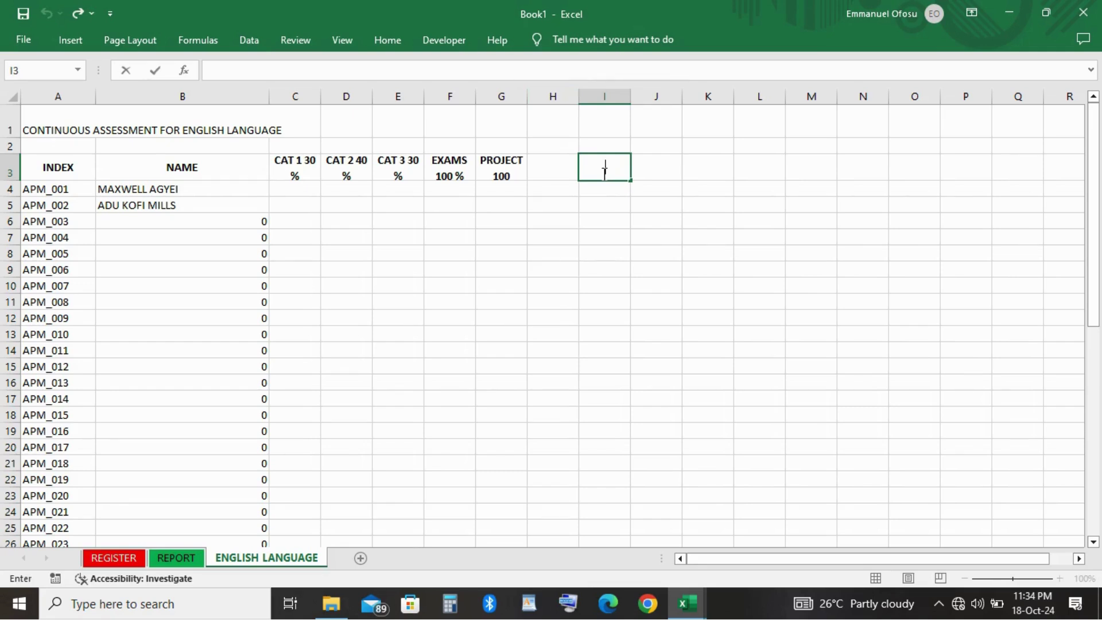
text(EXAMS)
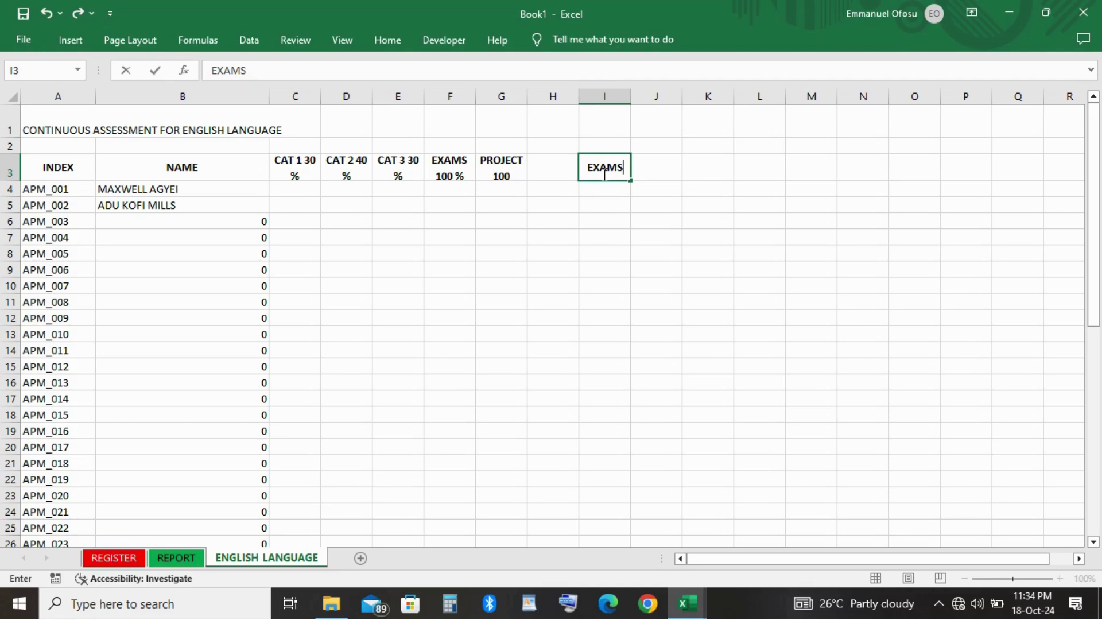
key(Tab)
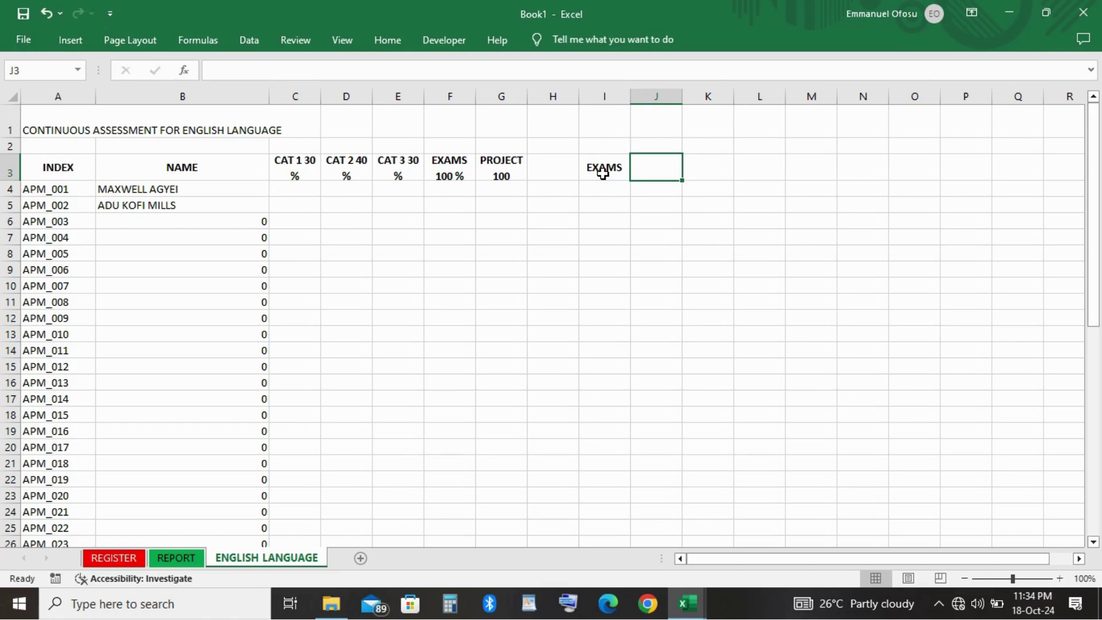
text(CATS)
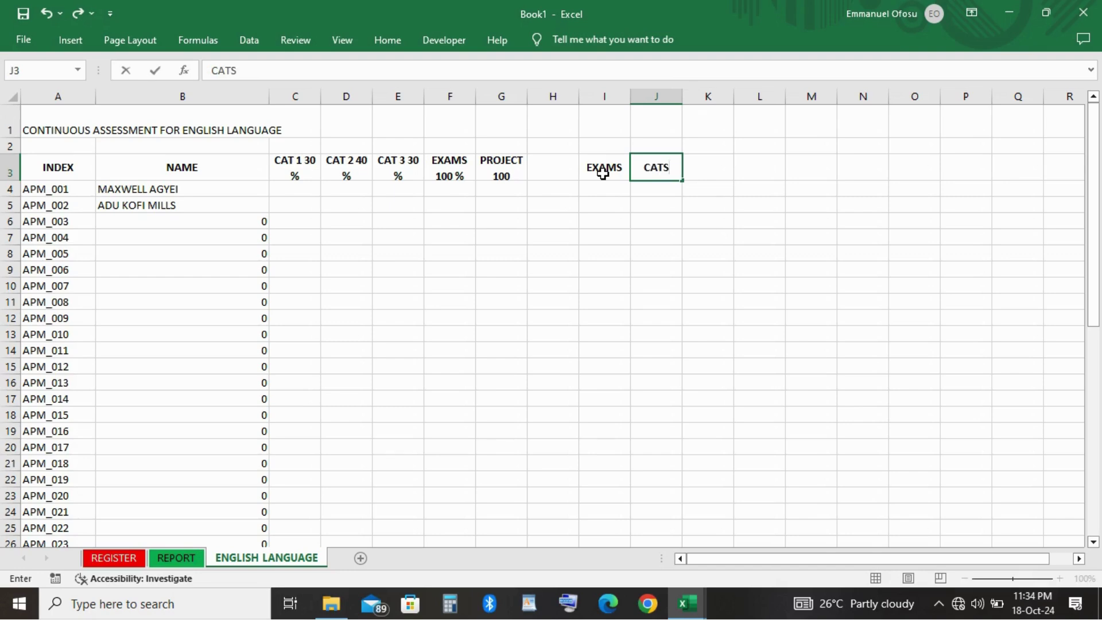
key(Tab)
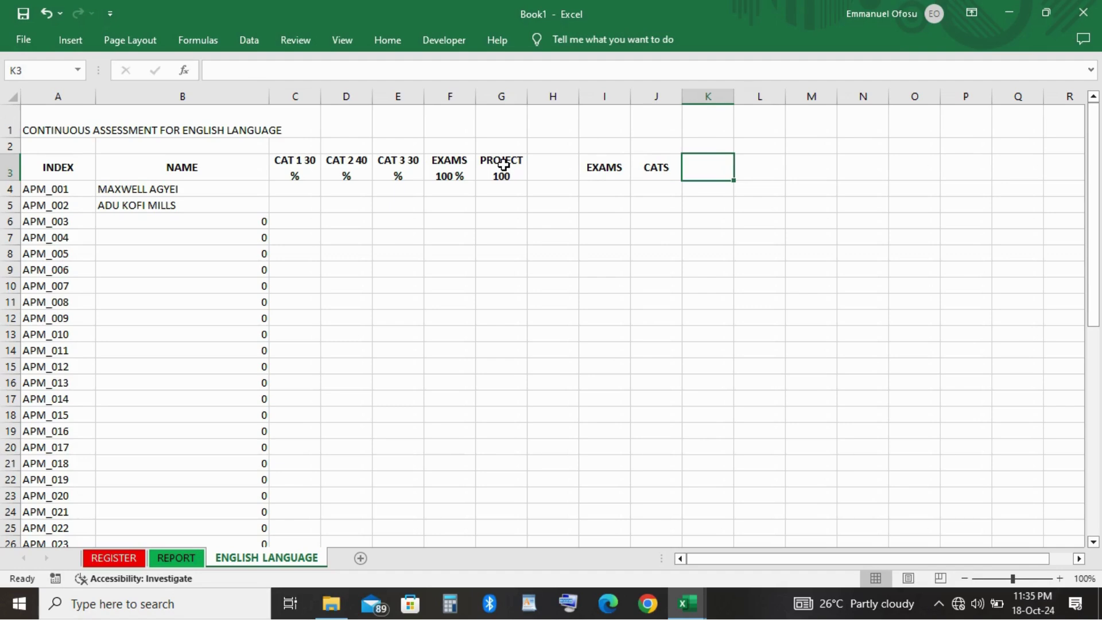
scroll(706, 176, right, 1)
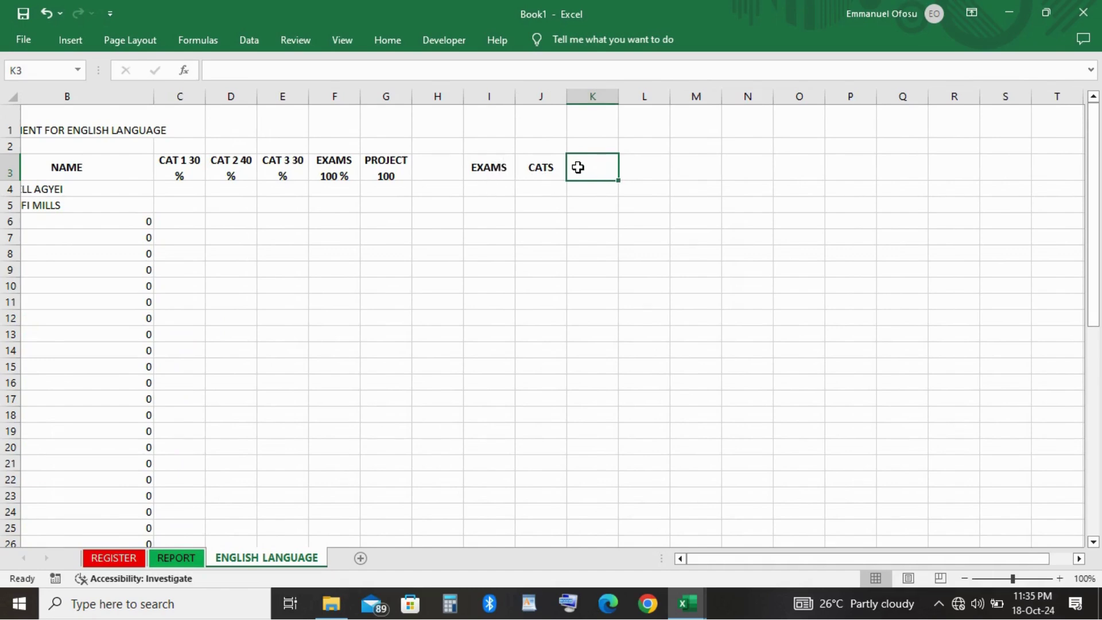
Enter the headings CAT & EXAMS in K3 and SCALED TOTAL in L3.
scroll(579, 167, left, 1)
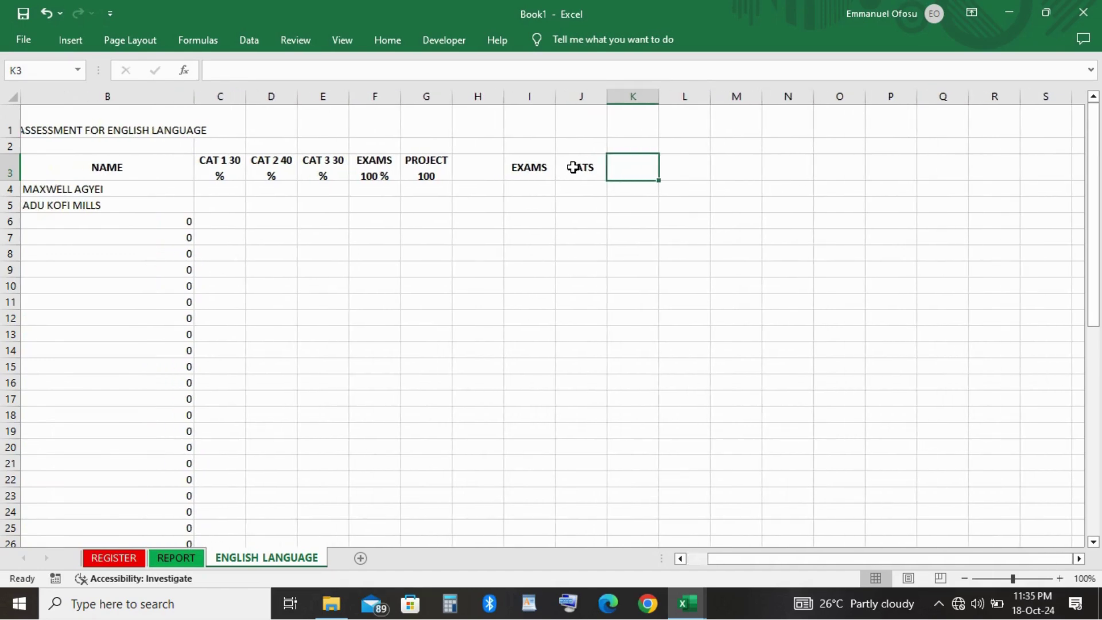
text(CAT)
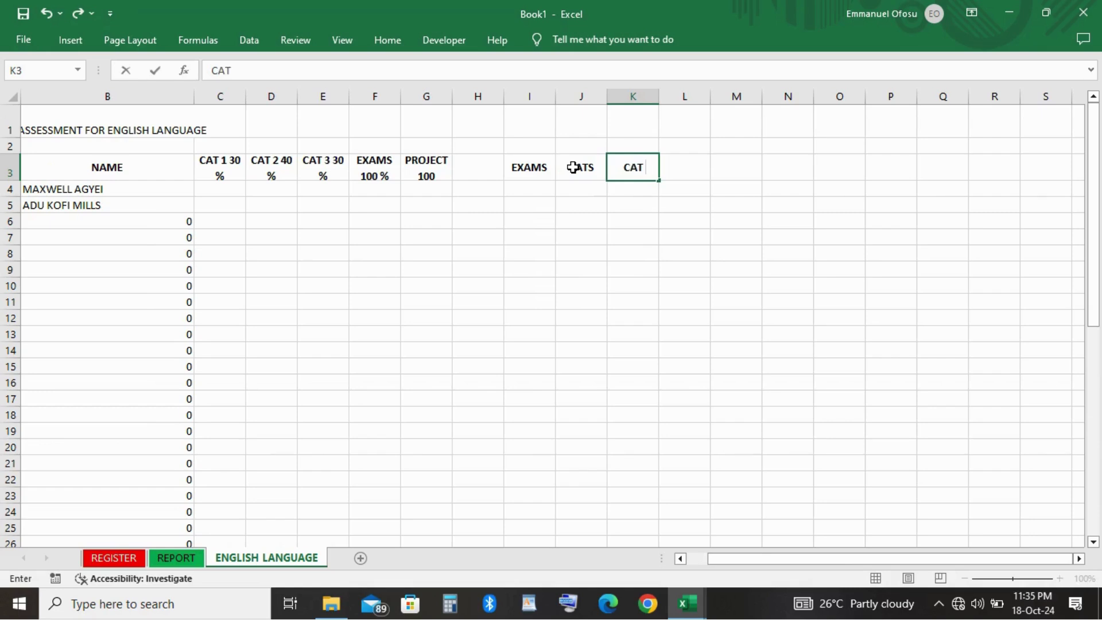
text( $)
key(BackSpace)
key(BackSpace)
text(& EXAM)
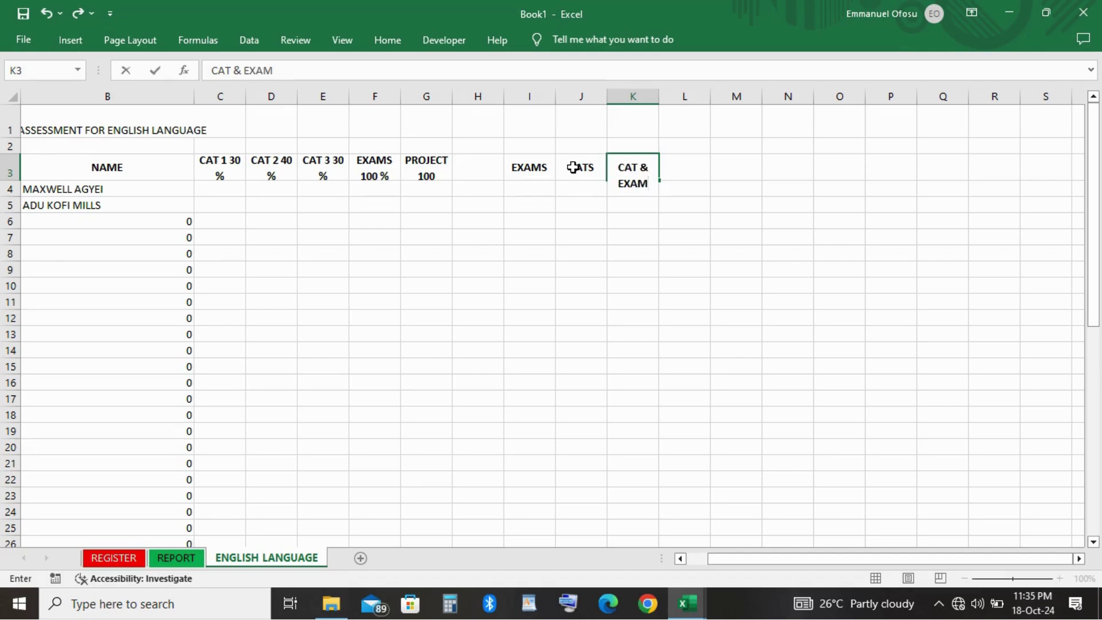
text(S)
key(Tab)
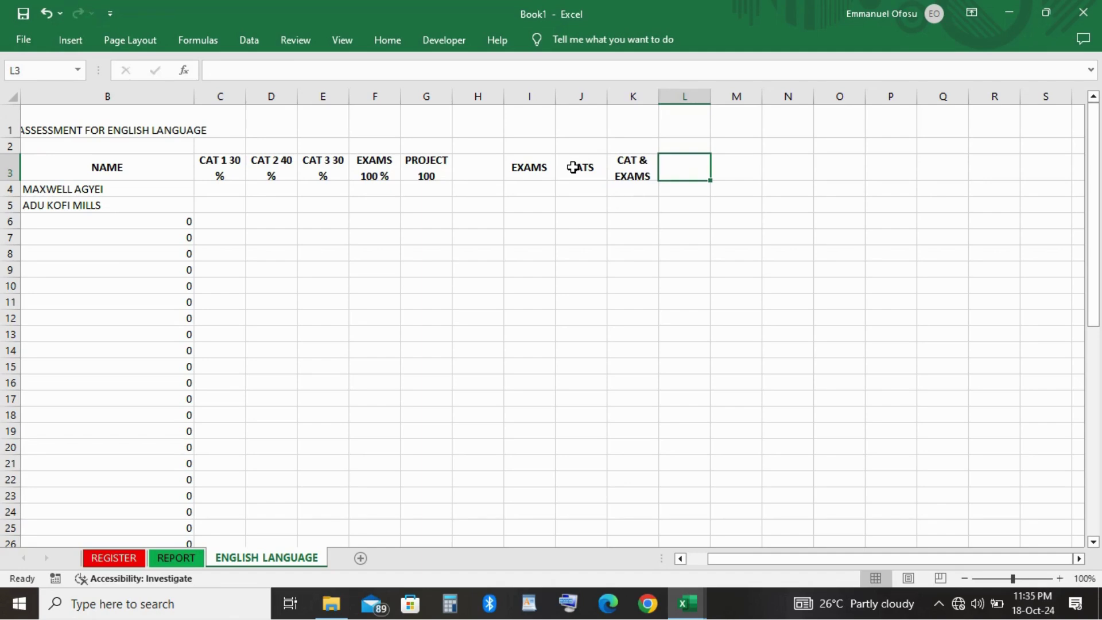
text(ST)
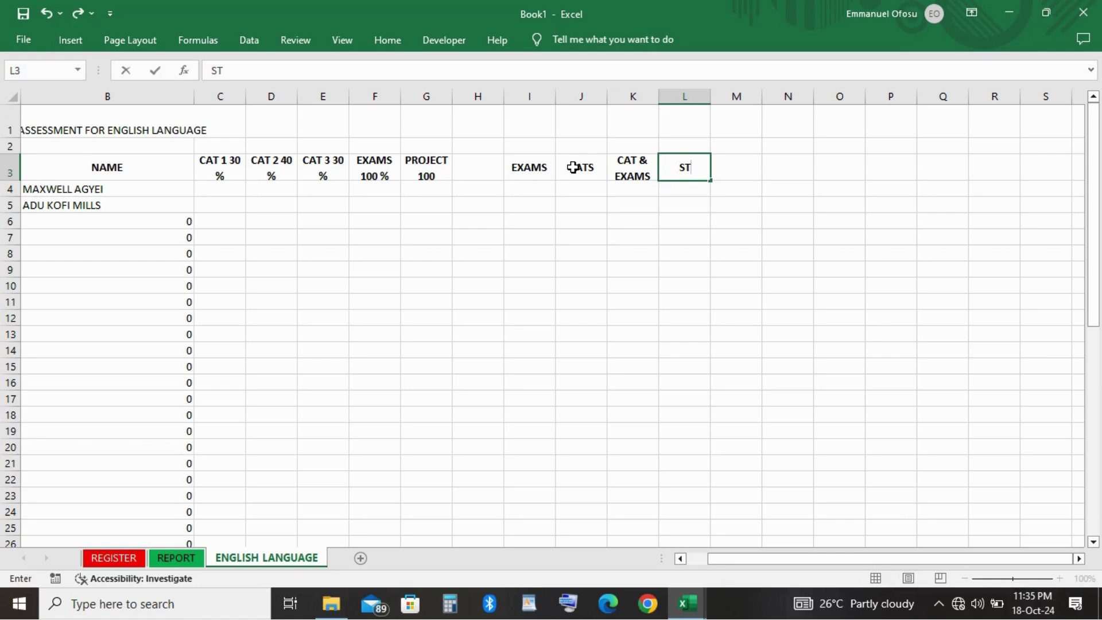
key(BackSpace)
text(CALED TOTO)
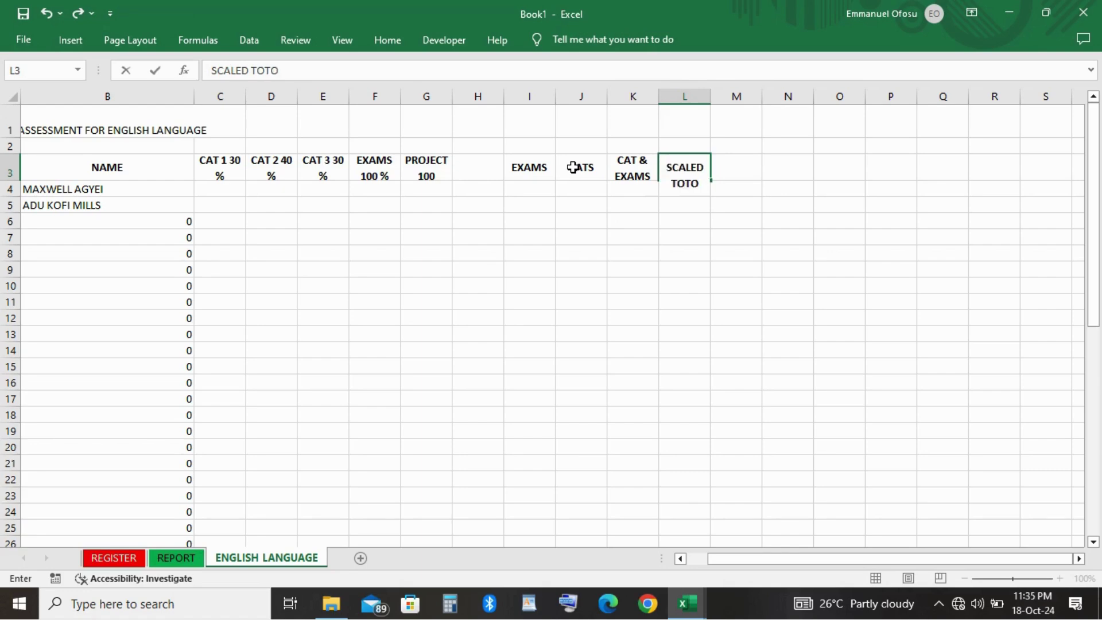
key(BackSpace)
text(AL)
key(Tab)
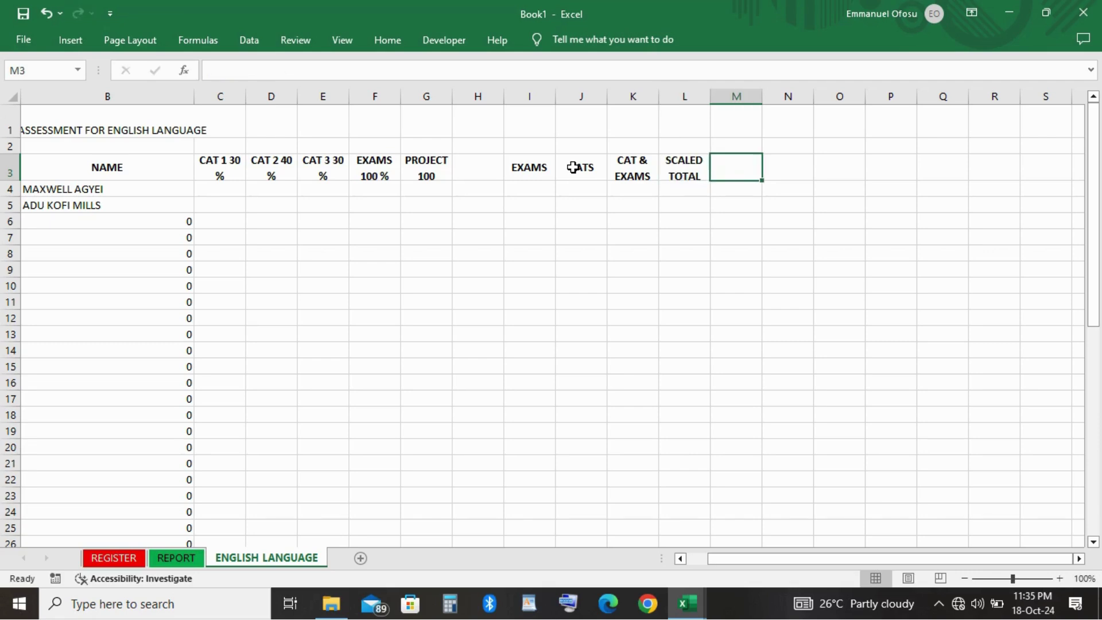
Enter the headings GRADE in M3 and POSITION in N3.
text(GRADE)
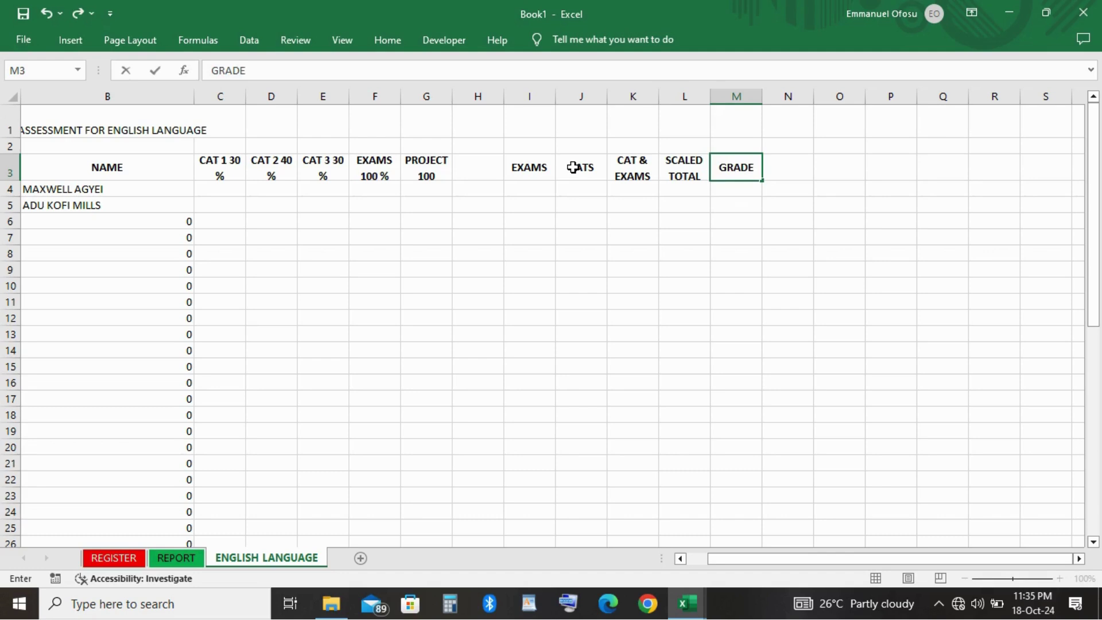
key(Tab)
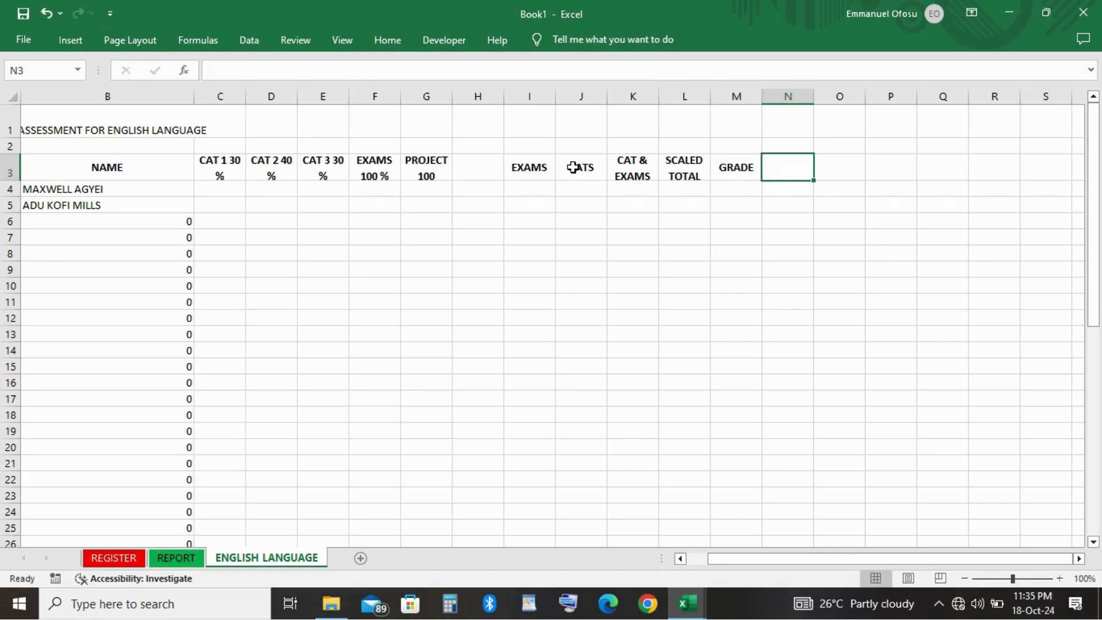
text(POS)
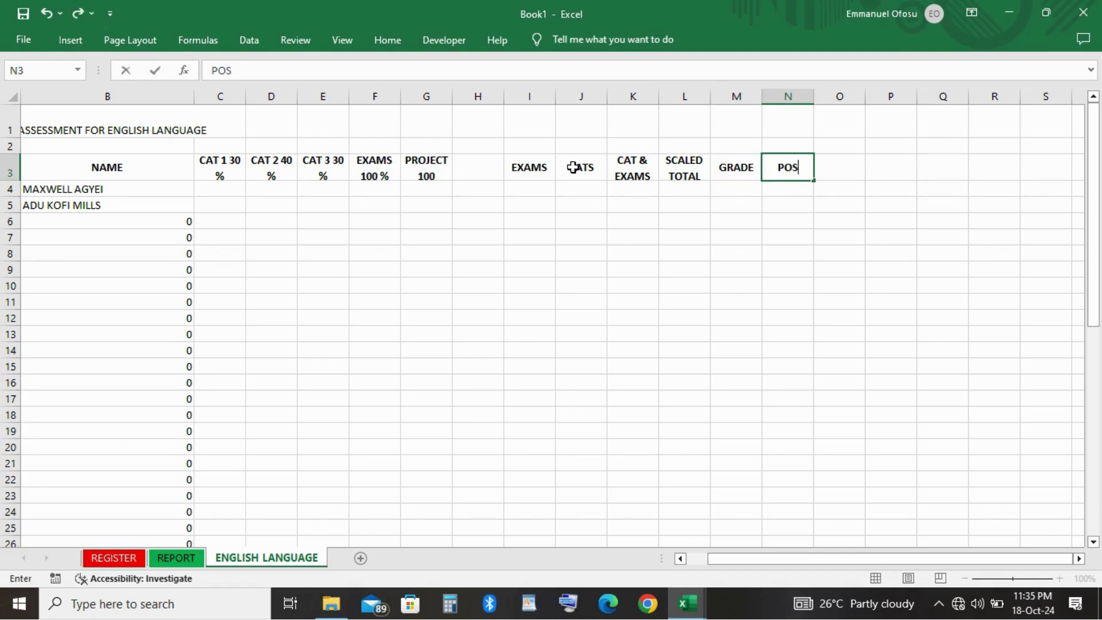
text(ITION)
key(Return)
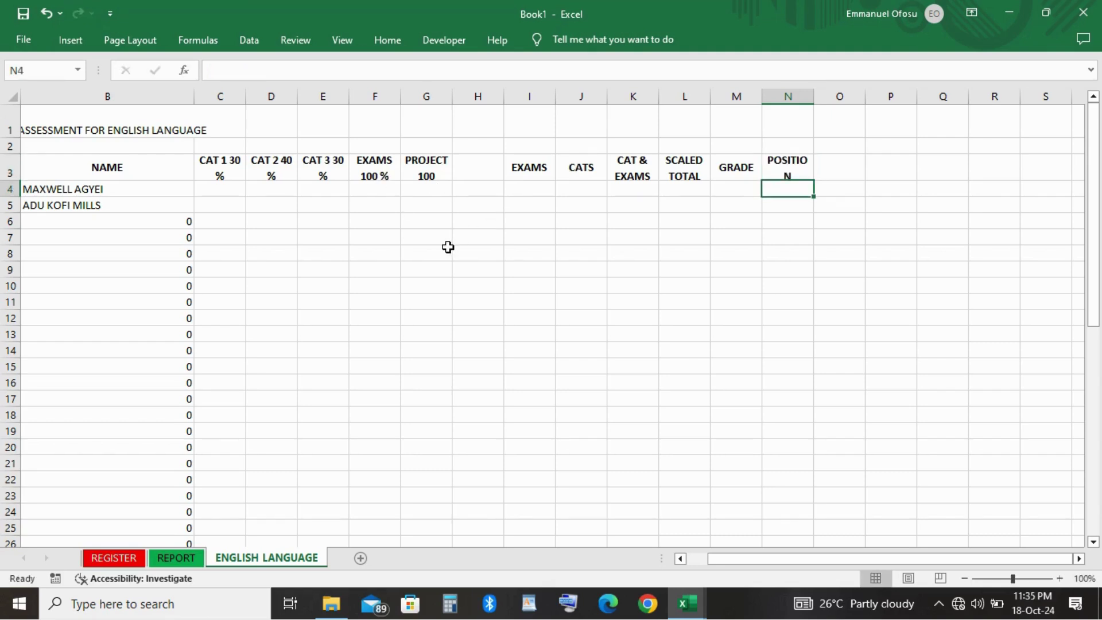
click(448, 250)
click(69, 126)
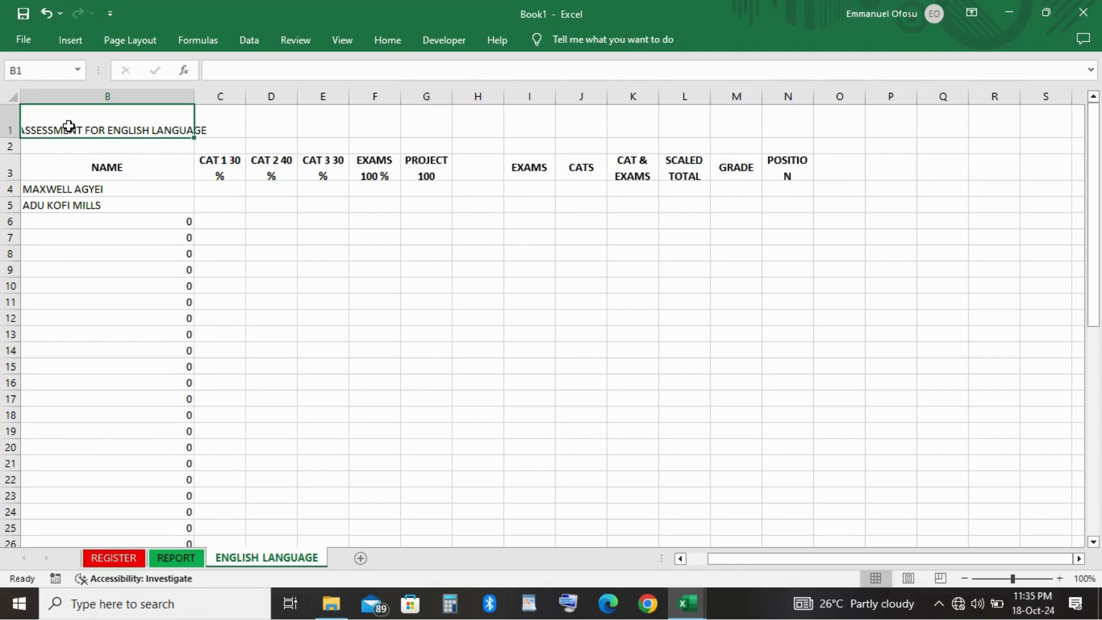
key(shift+Right)
key(shift+Right)
key(shift+Right)
key(shift+Right)
key(shift+Right)
key(shift+Right)
key(shift+Right)
key(shift+Right)
key(shift+Right)
key(shift+Right)
key(shift+Right)
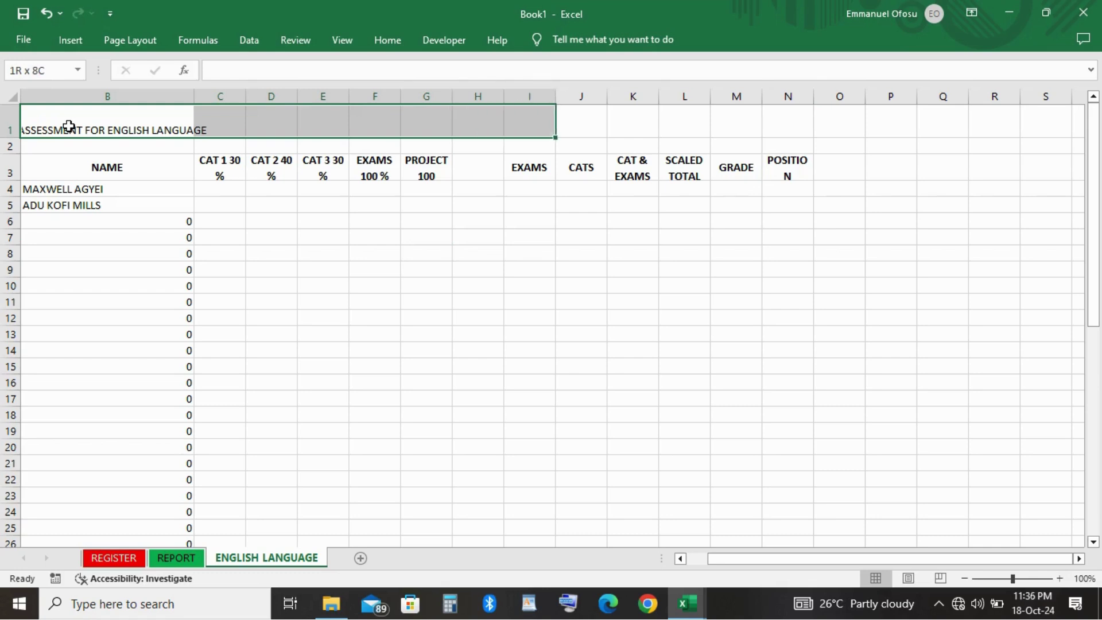
key(shift+Right)
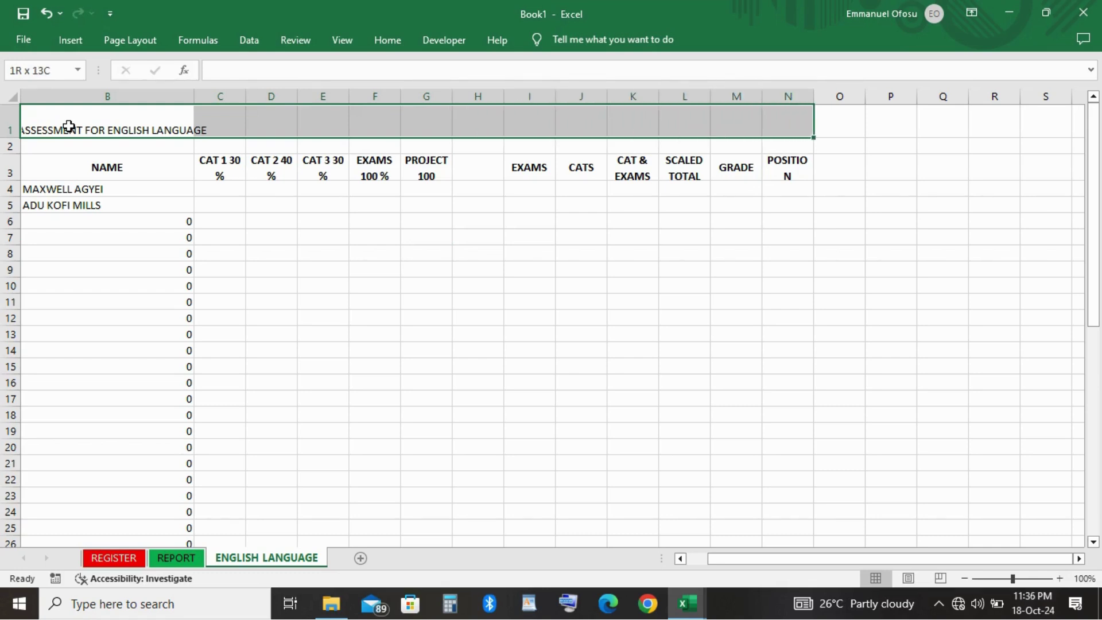
click(387, 41)
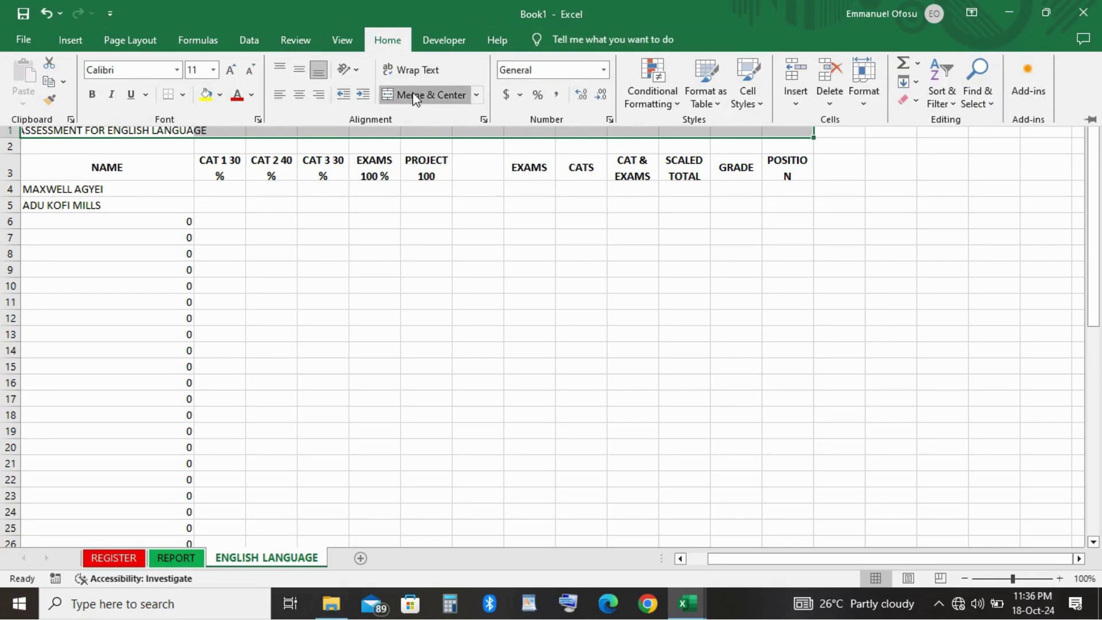
click(417, 95)
click(177, 70)
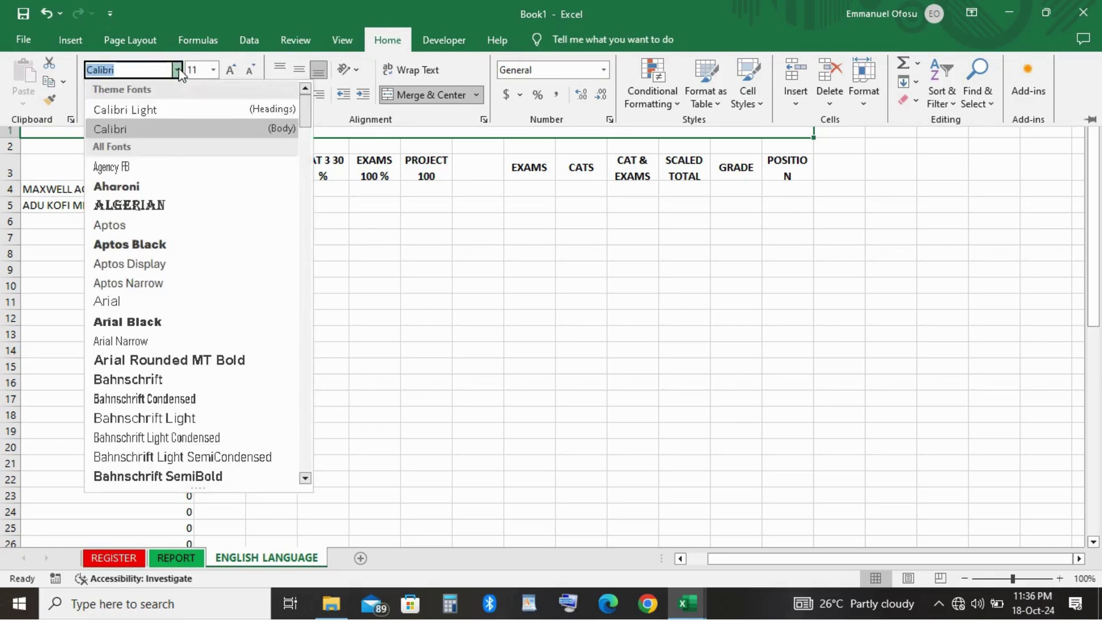
click(140, 206)
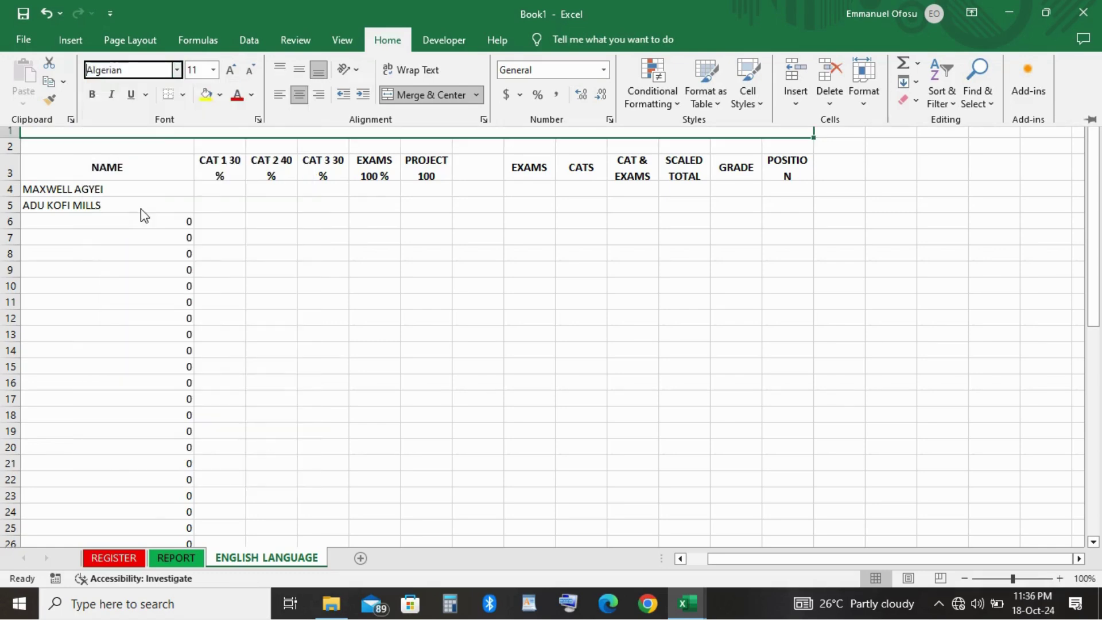
click(214, 70)
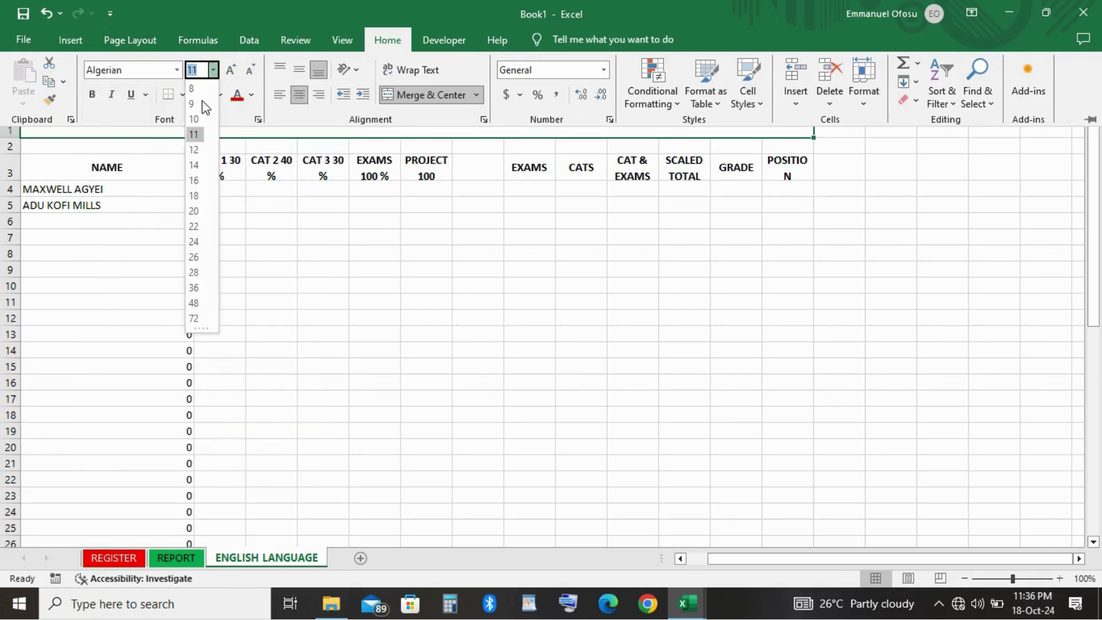
click(195, 196)
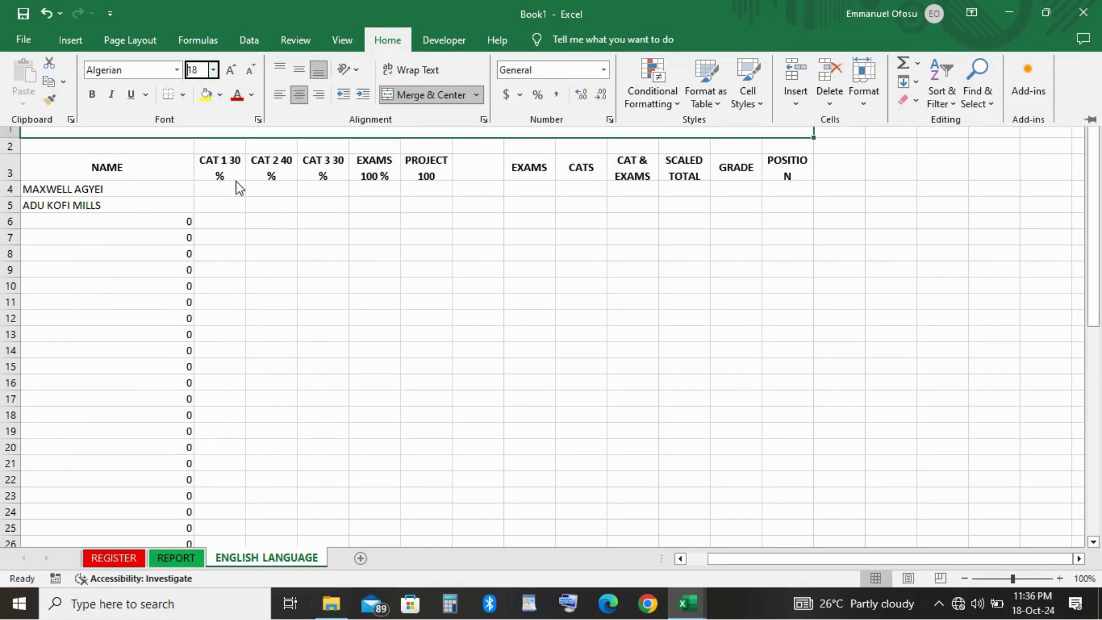
click(411, 175)
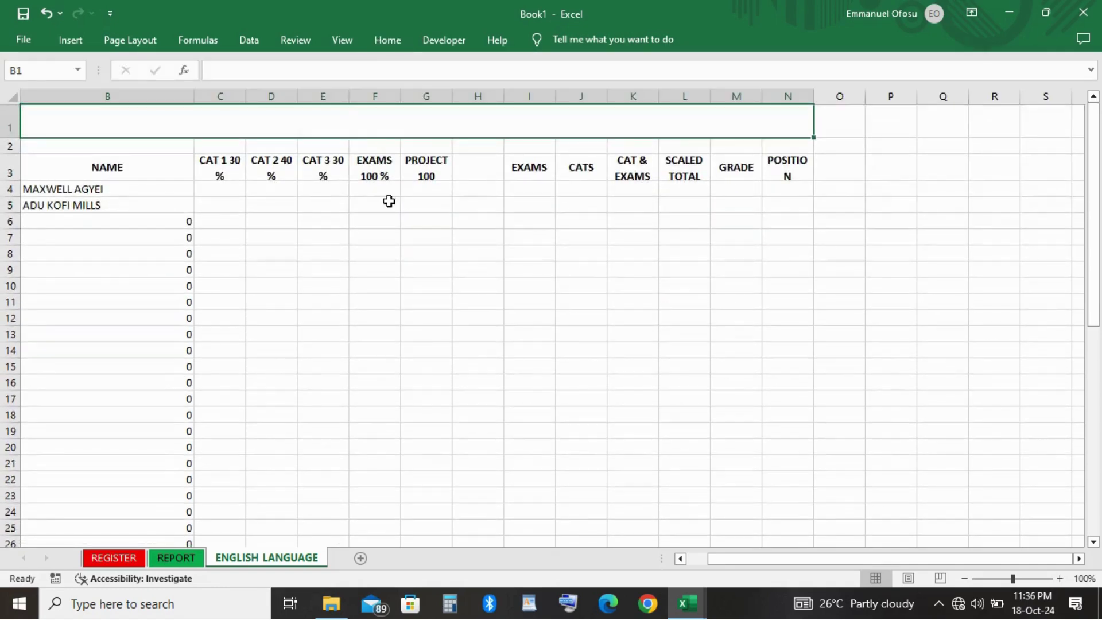
click(390, 201)
click(364, 121)
key(ctrl+z)
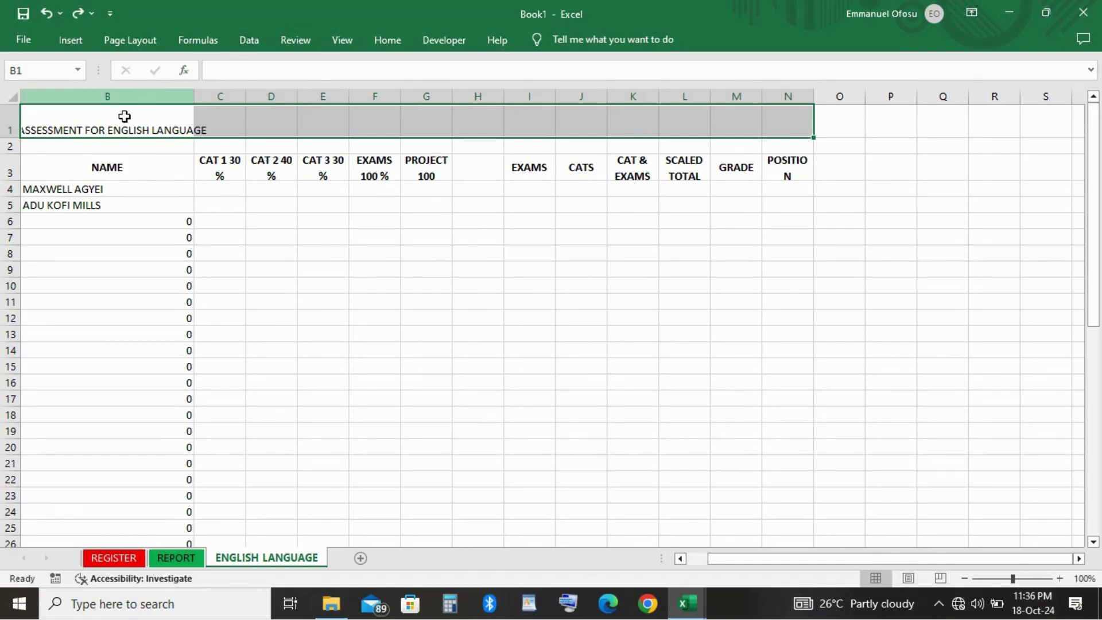
Merge and centre the title cells B1 through N1.
click(107, 134)
key(shift+Right)
key(shift+Right)
key(shift+Right)
key(shift+Right)
key(shift+Right)
key(shift+Right)
key(shift+Right)
key(shift+Right)
key(shift+Right)
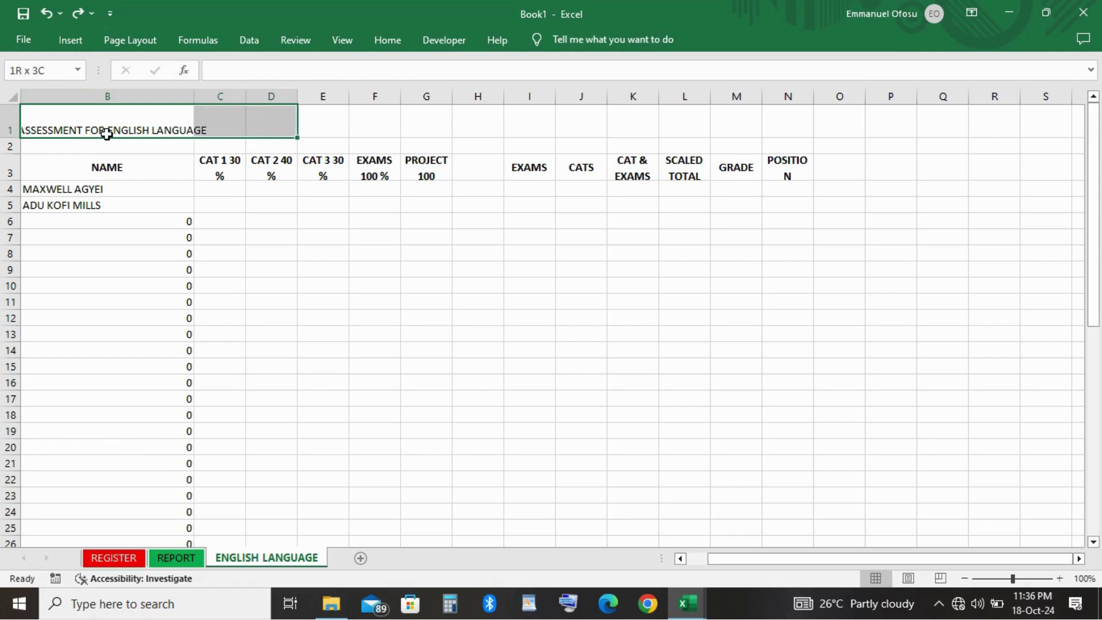
key(shift+Right)
key(shift+Right)
key(shift+Right)
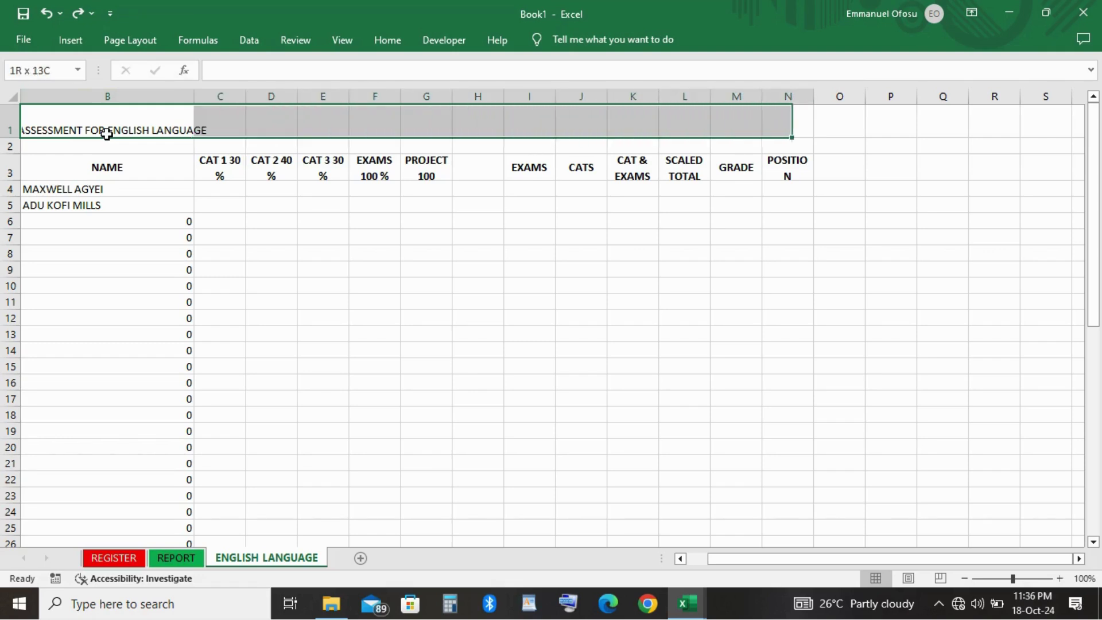
click(400, 40)
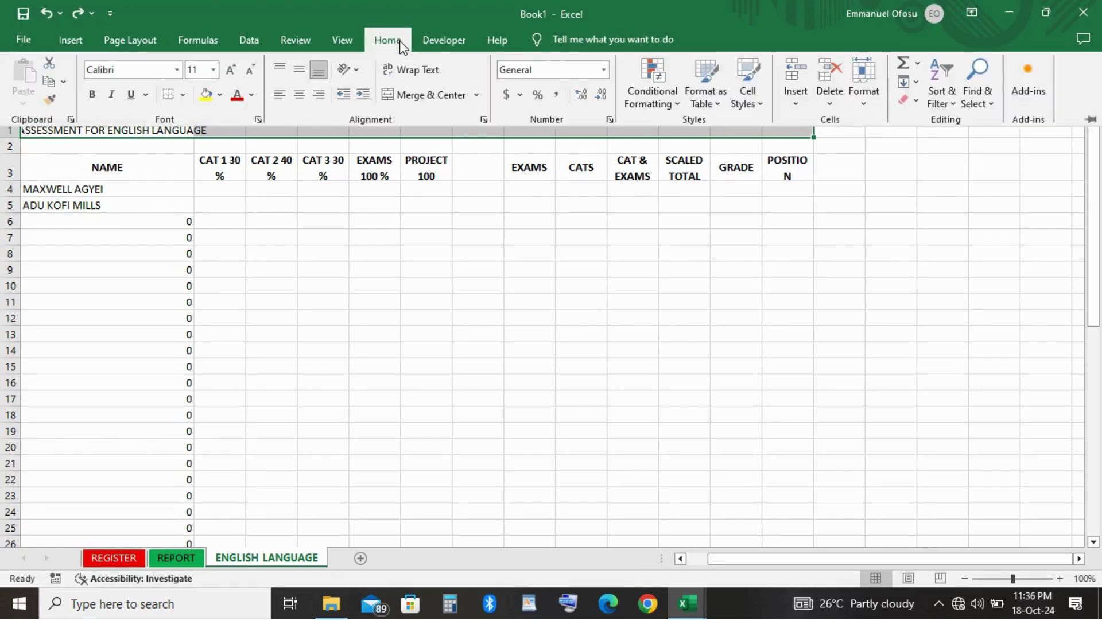
click(413, 95)
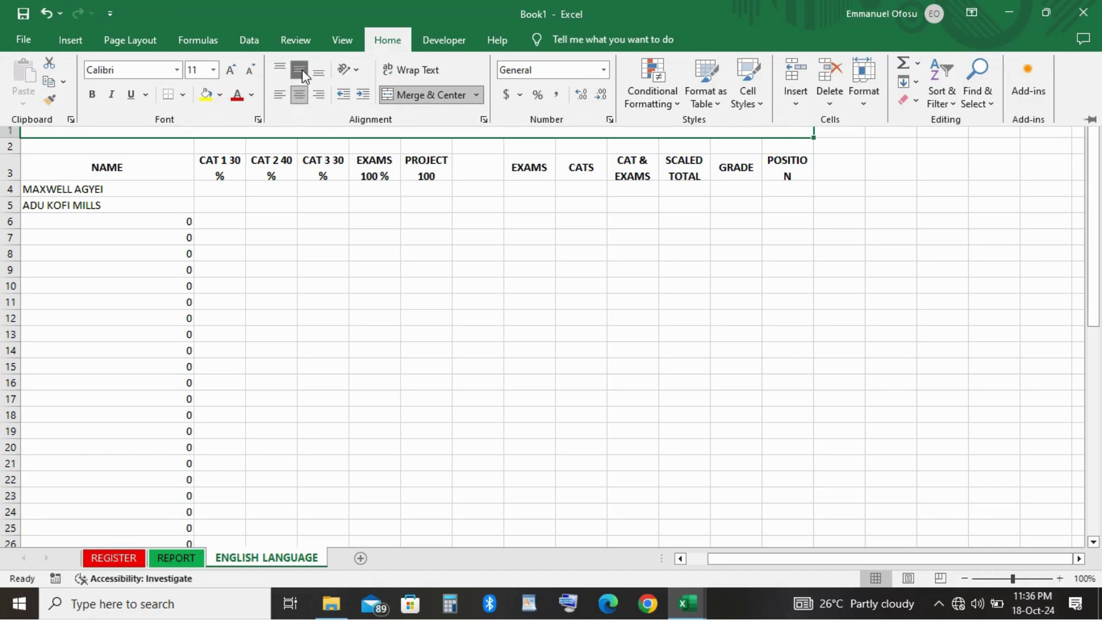
Make the title bold in Algerian font at a larger font size.
click(92, 95)
click(180, 73)
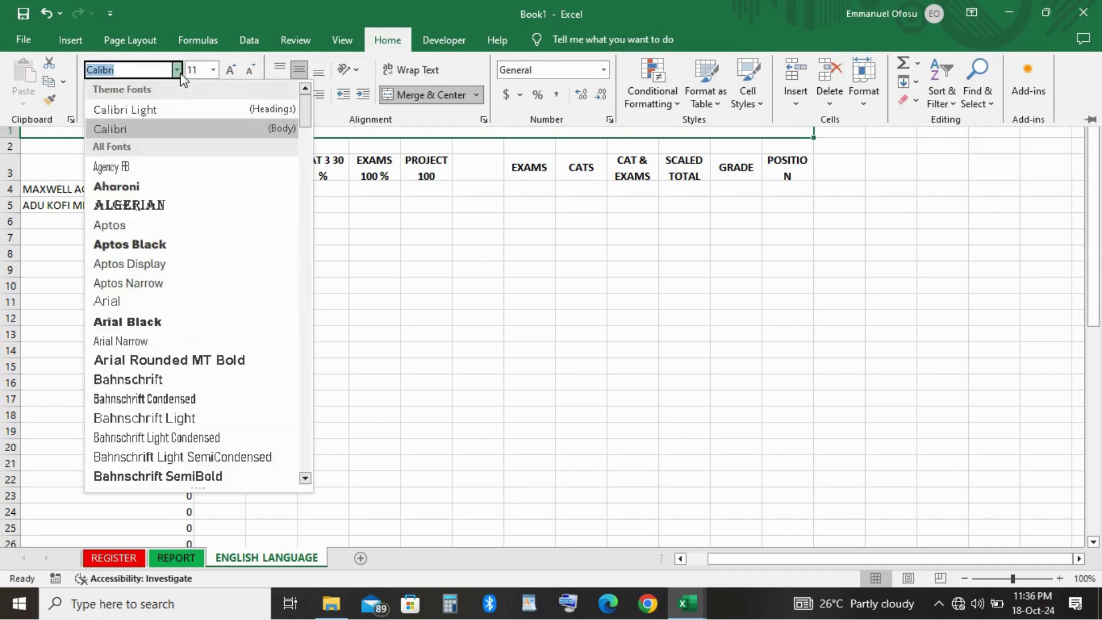
click(130, 205)
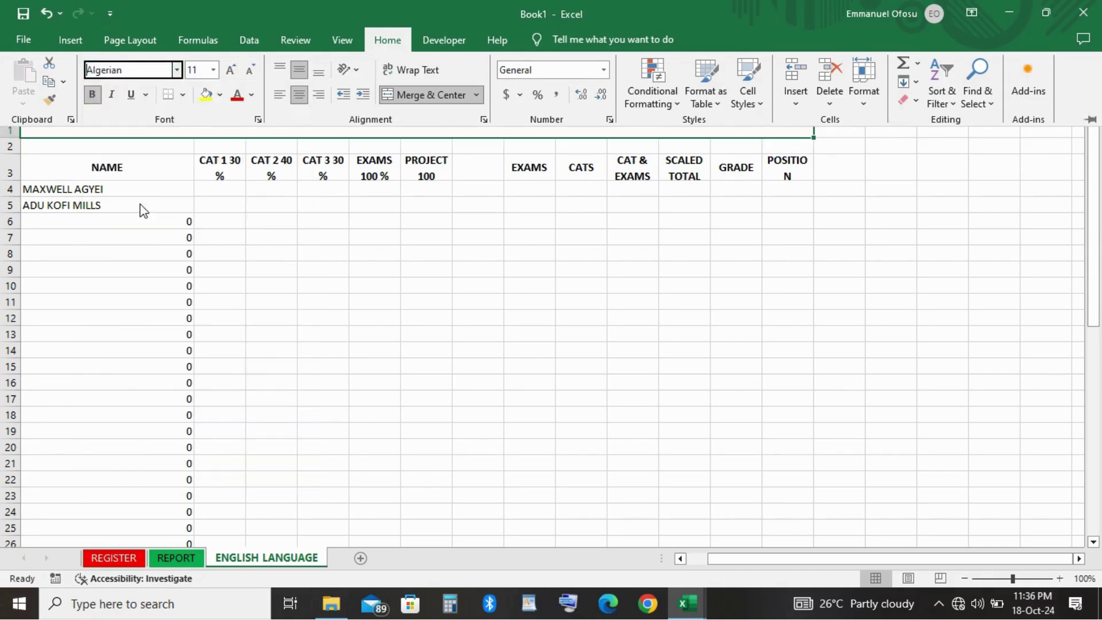
click(219, 79)
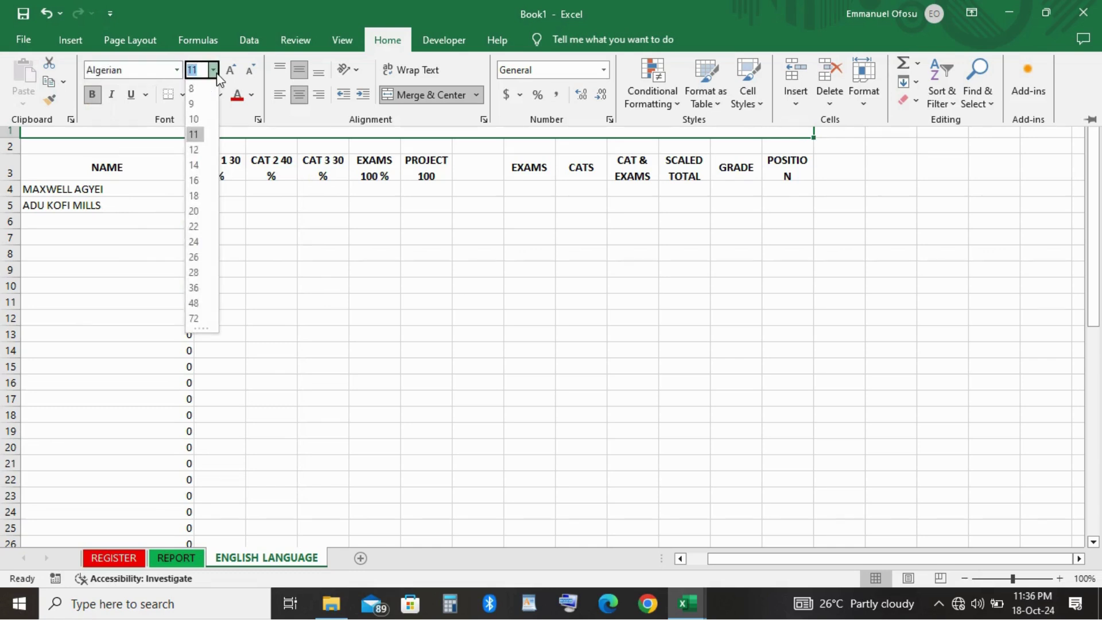
click(199, 187)
Make the merged title row taller and reselect the title cell B1.
key(ctrl+F1)
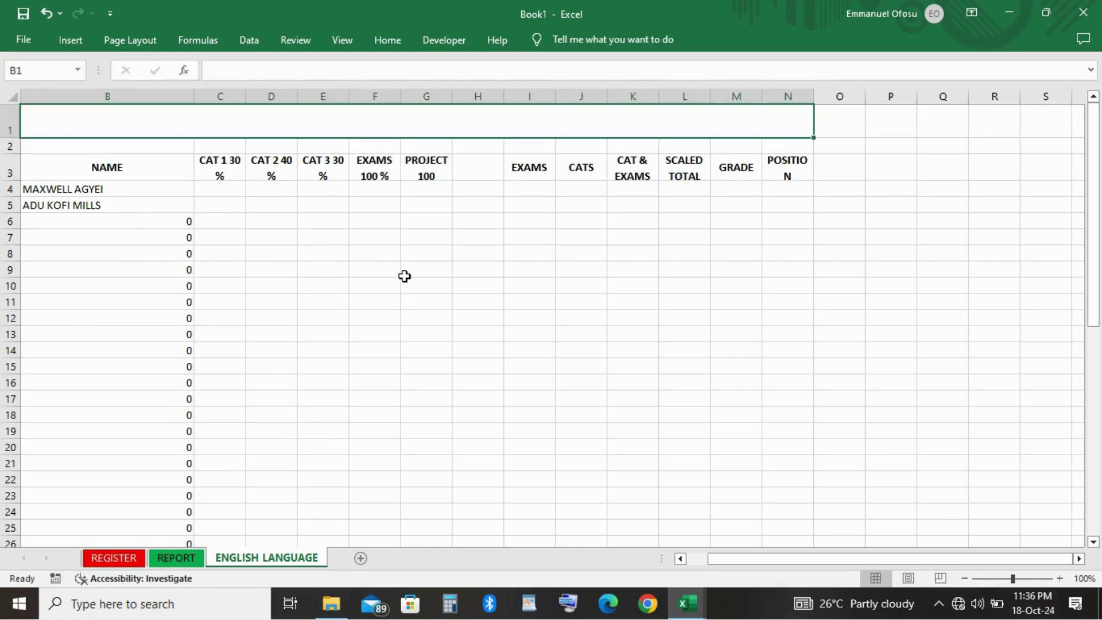
click(292, 315)
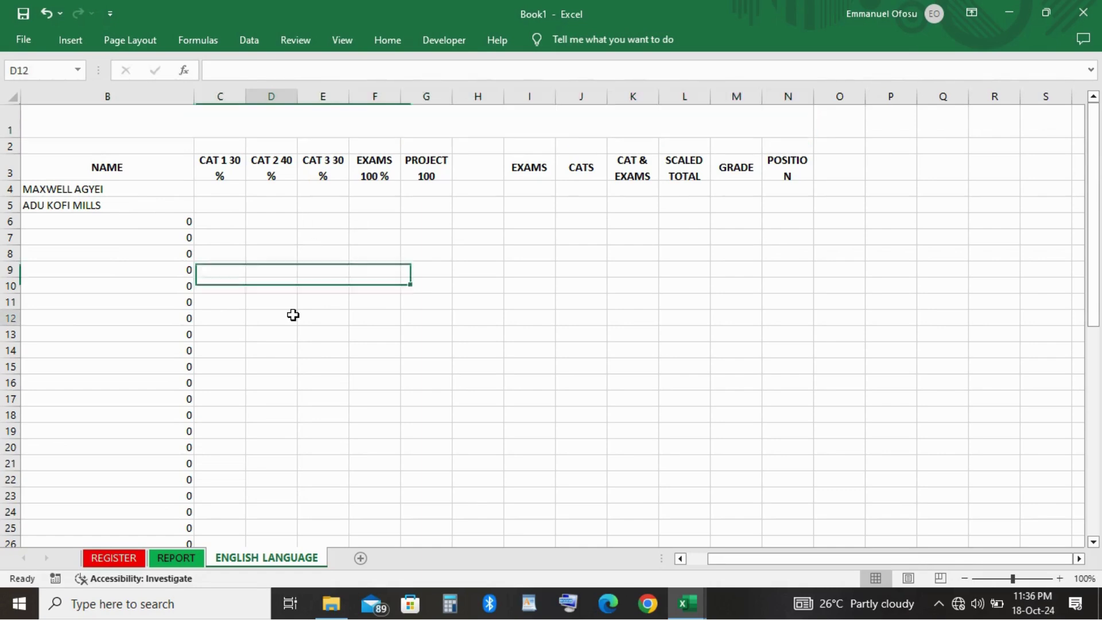
click(201, 119)
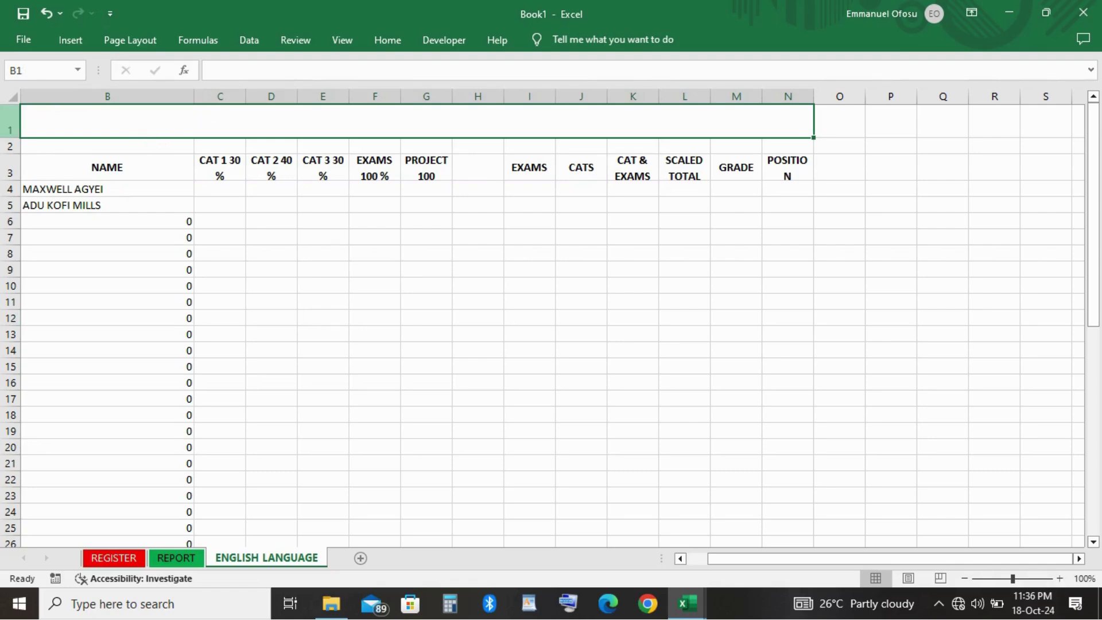
Try adjusting the title row height, then undo the change.
click(95, 202)
drag(12, 138, 27, 210)
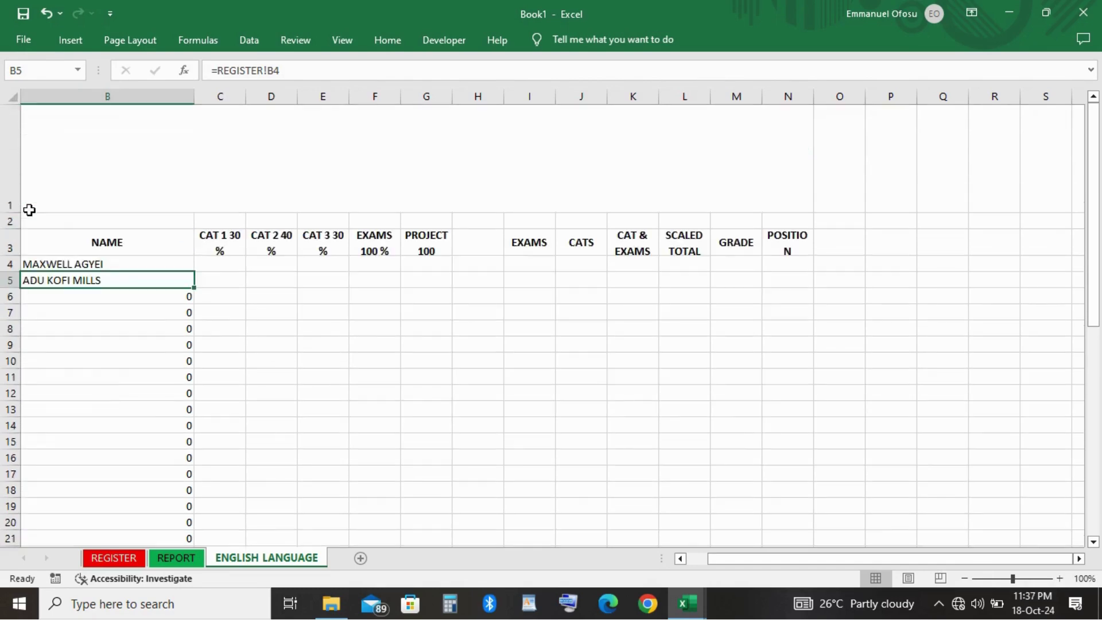
key(ctrl+z)
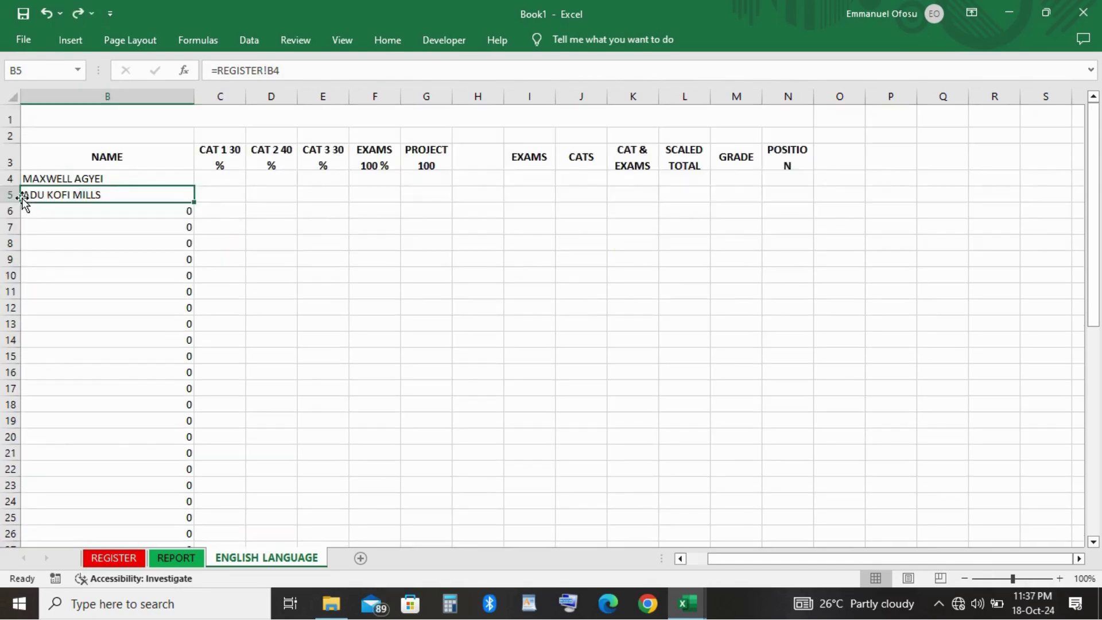
Type CONTINUOUS ASSESSMENT FOR ENGLISH LANGUAGE into the merged title cell B1.
click(200, 122)
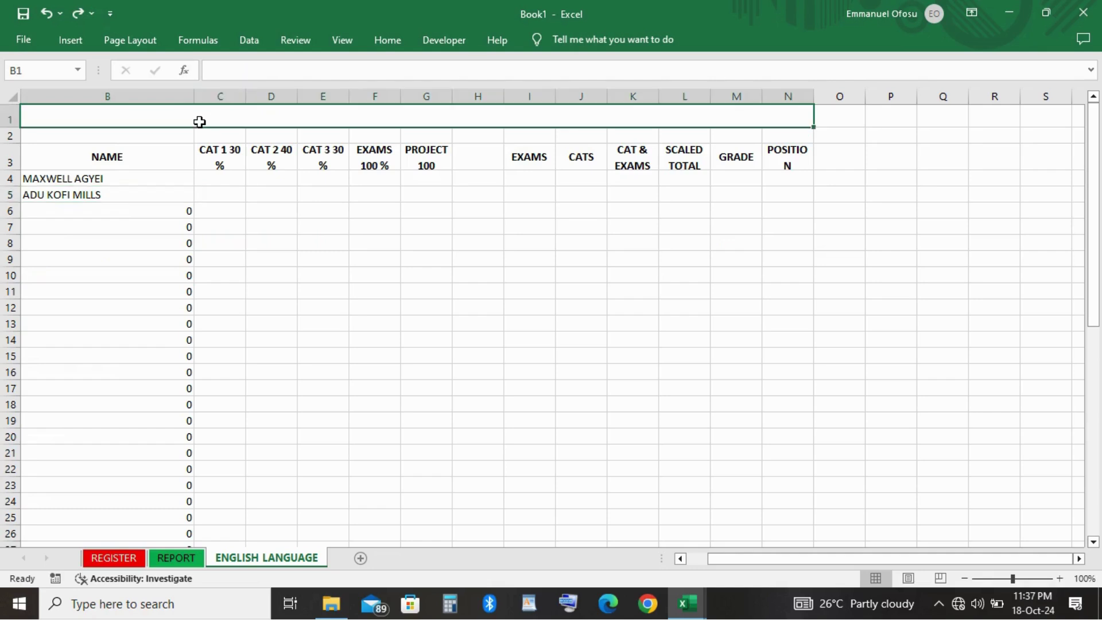
text(C)
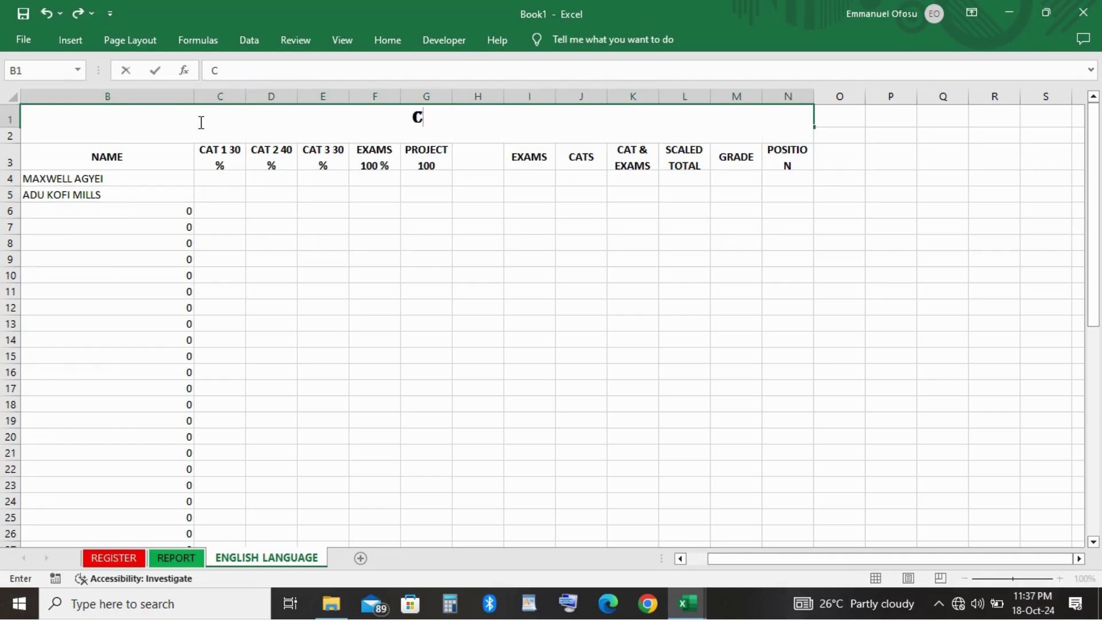
text(ONTI)
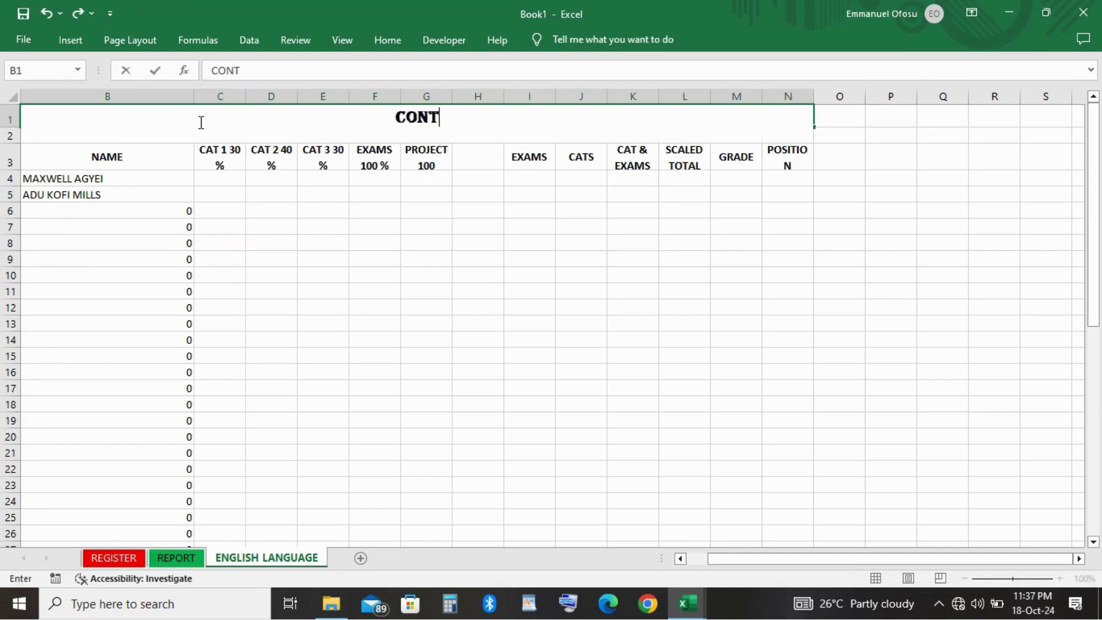
text(NU)
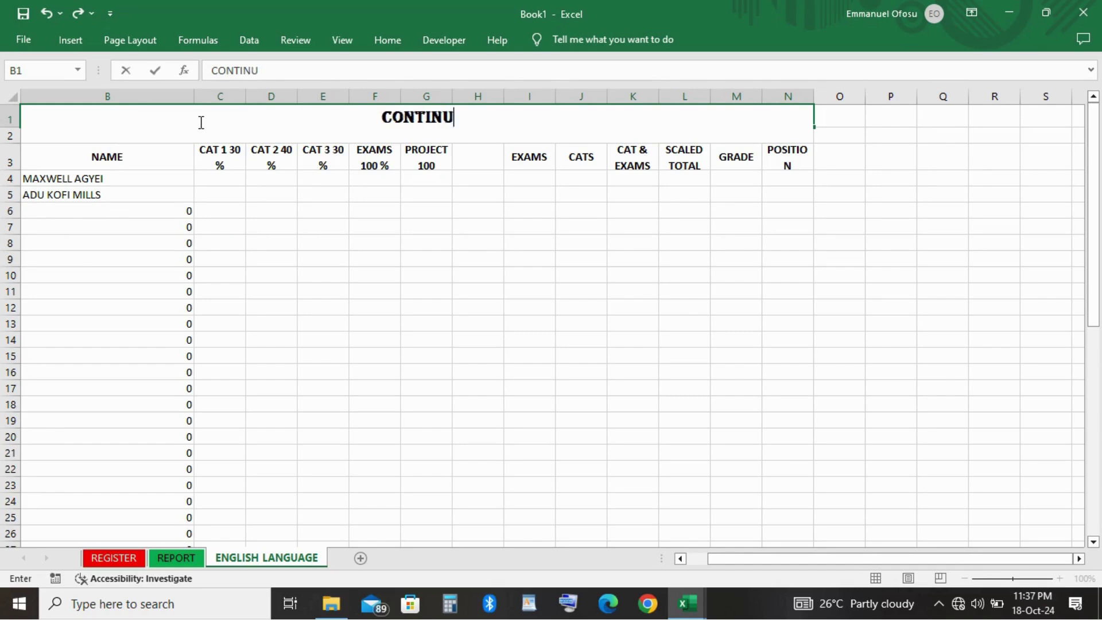
text(OUS A)
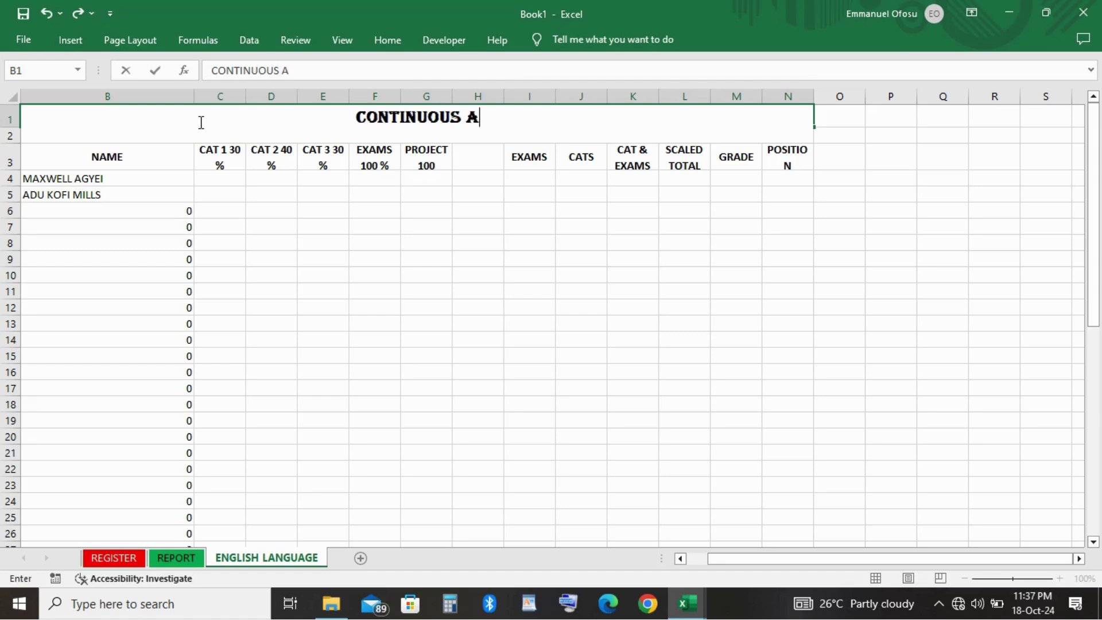
text(SSESSM)
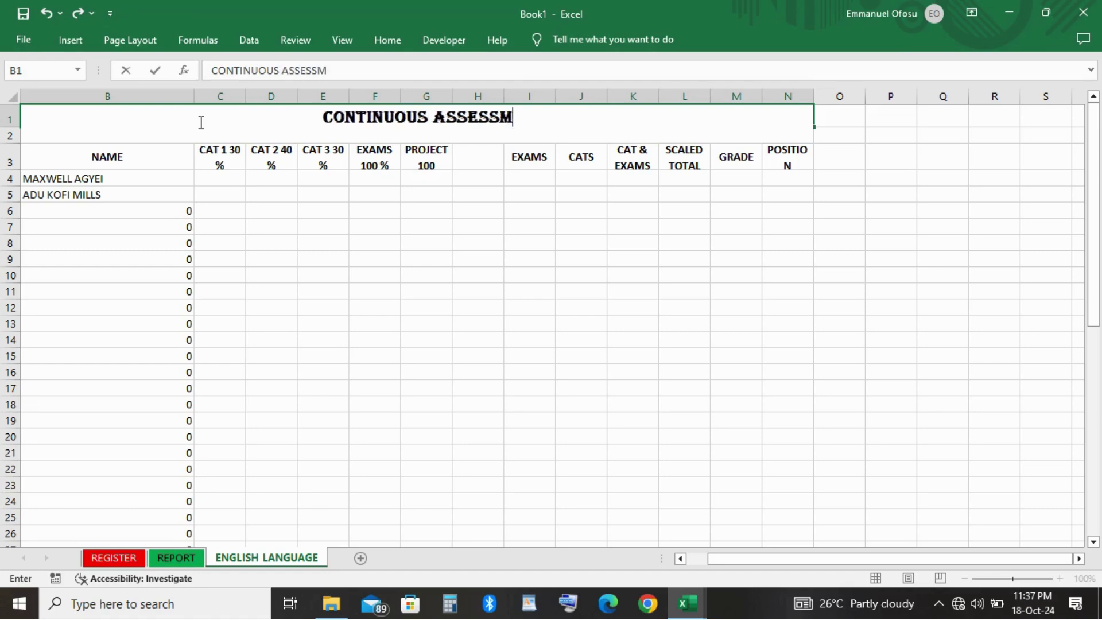
text(ENT F)
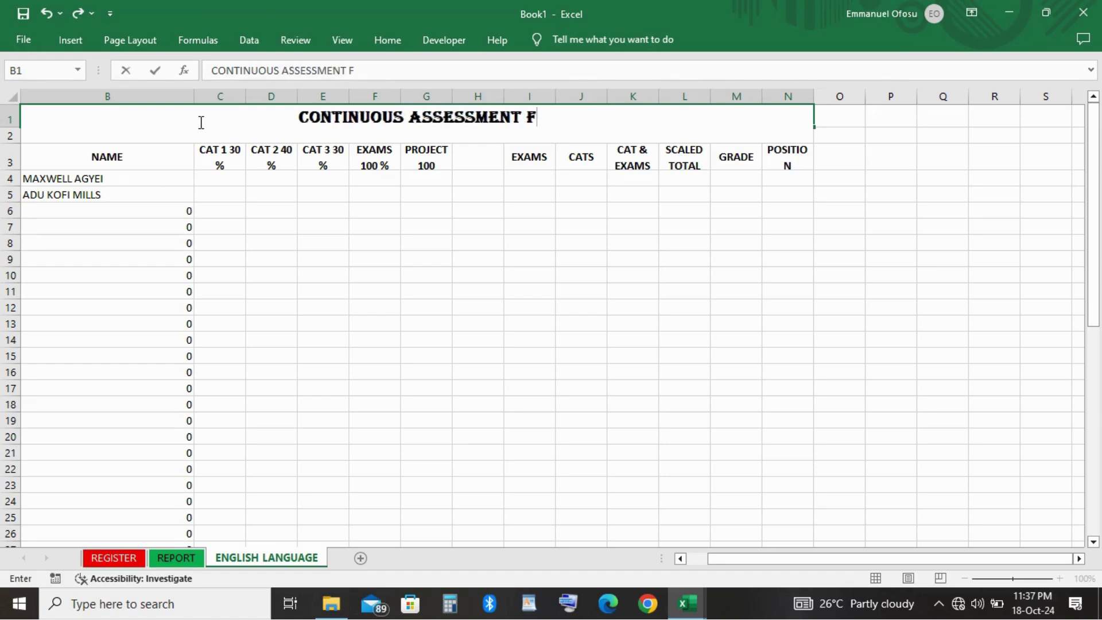
text(OR)
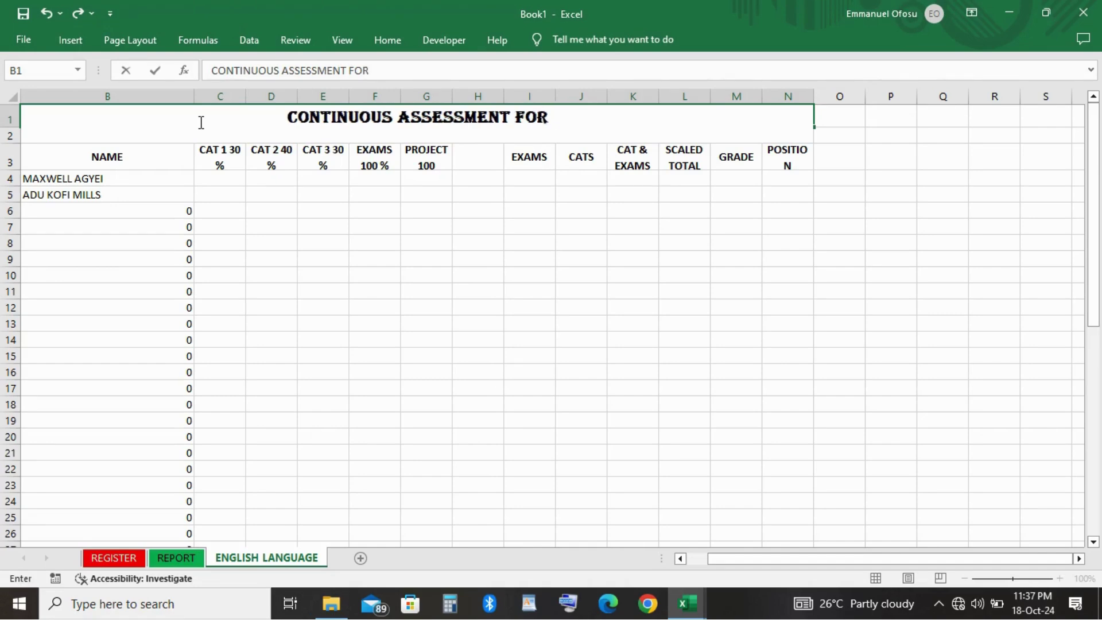
text( E)
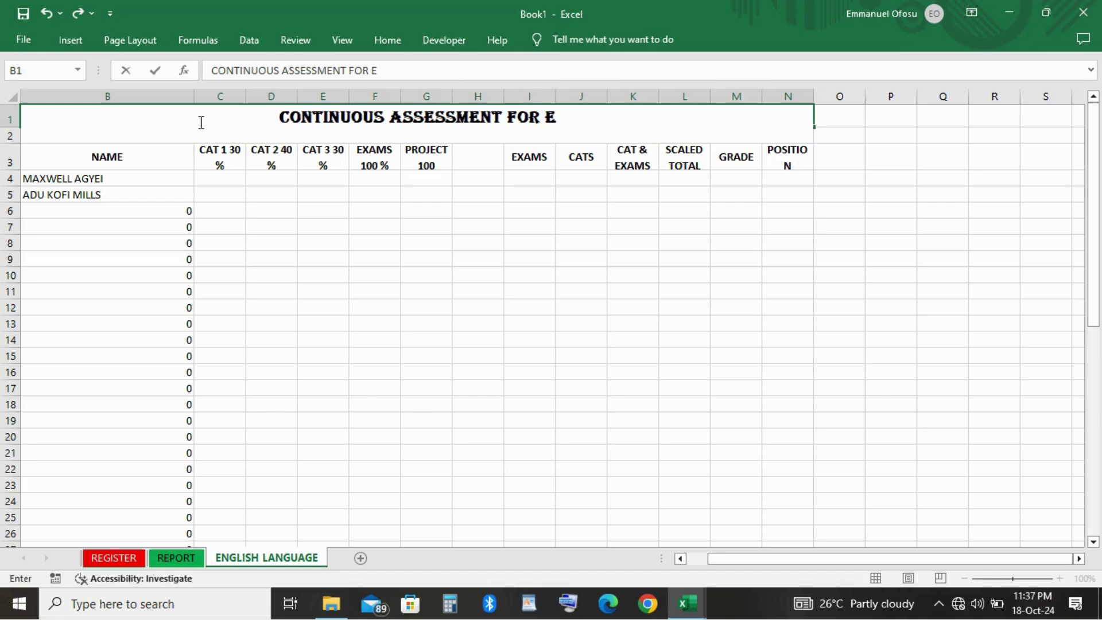
text(NGLIS)
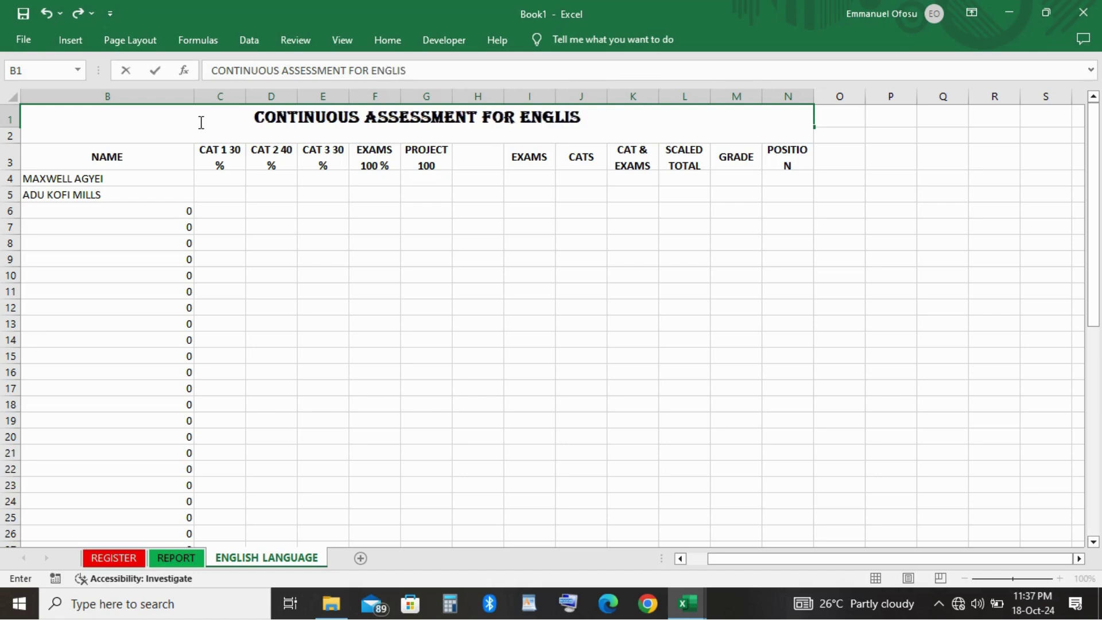
text(H LAN)
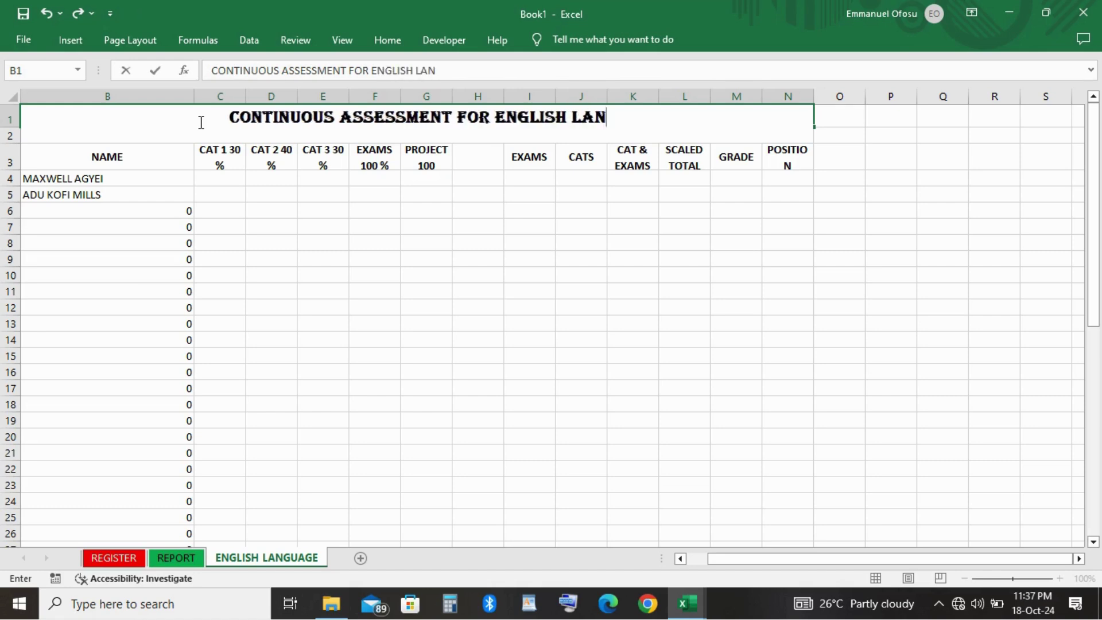
text(GUAGE)
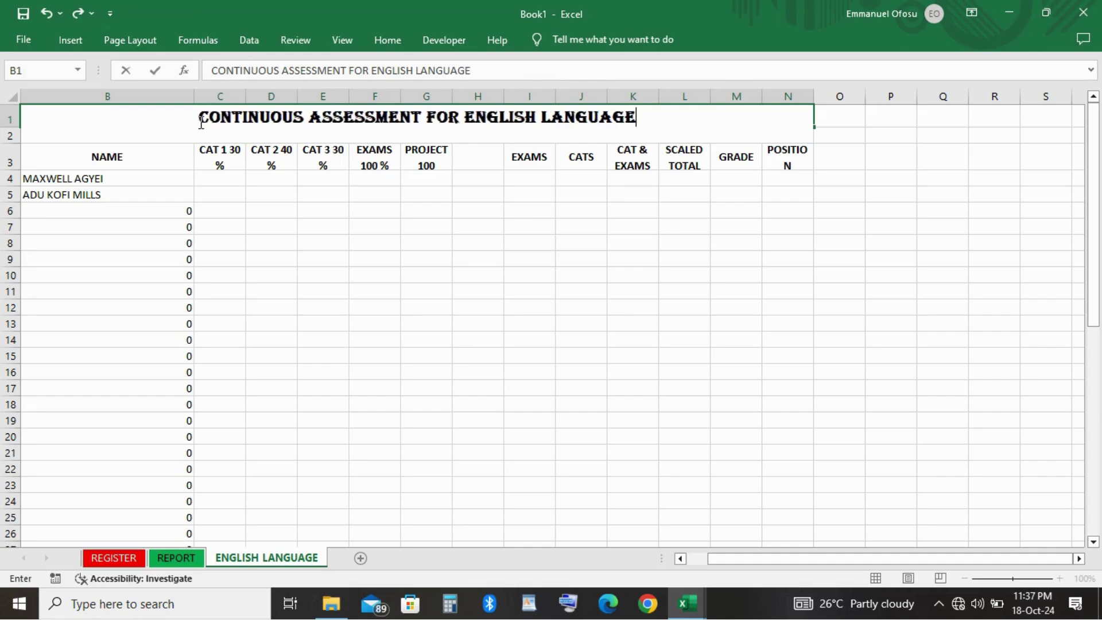
Commit the typed title and reselect the merged title cell B1.
click(207, 340)
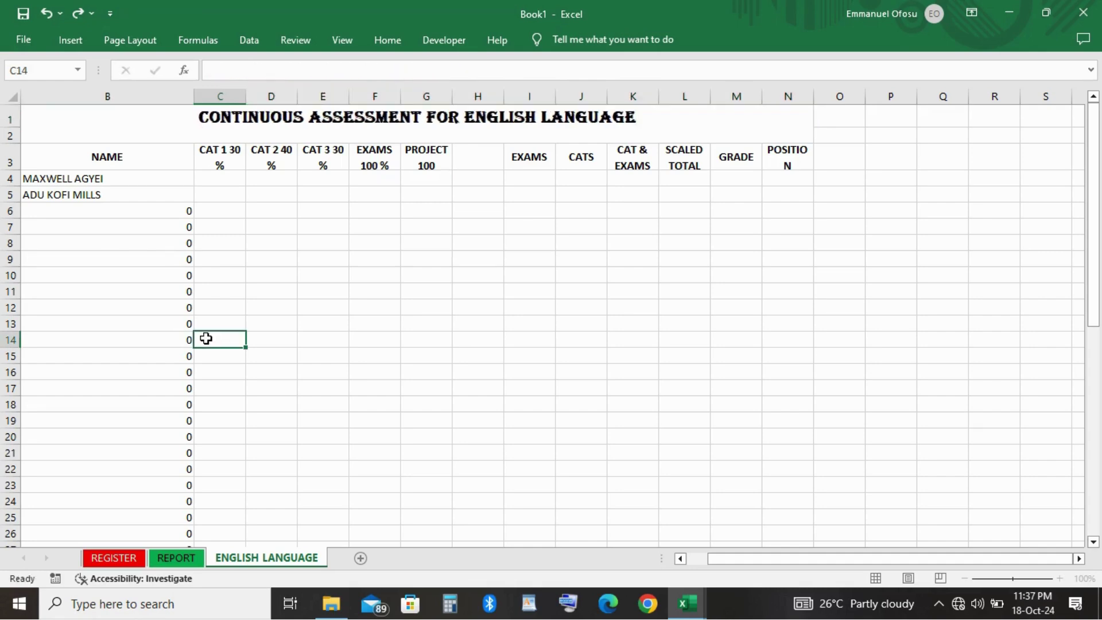
click(502, 293)
click(508, 259)
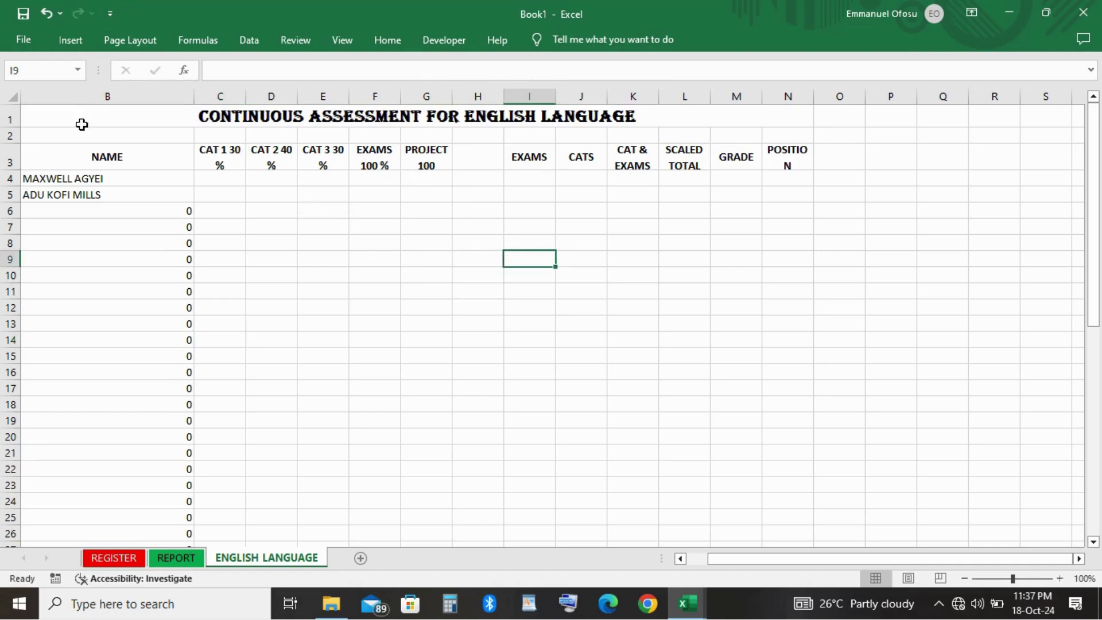
click(80, 118)
key(shift+Right)
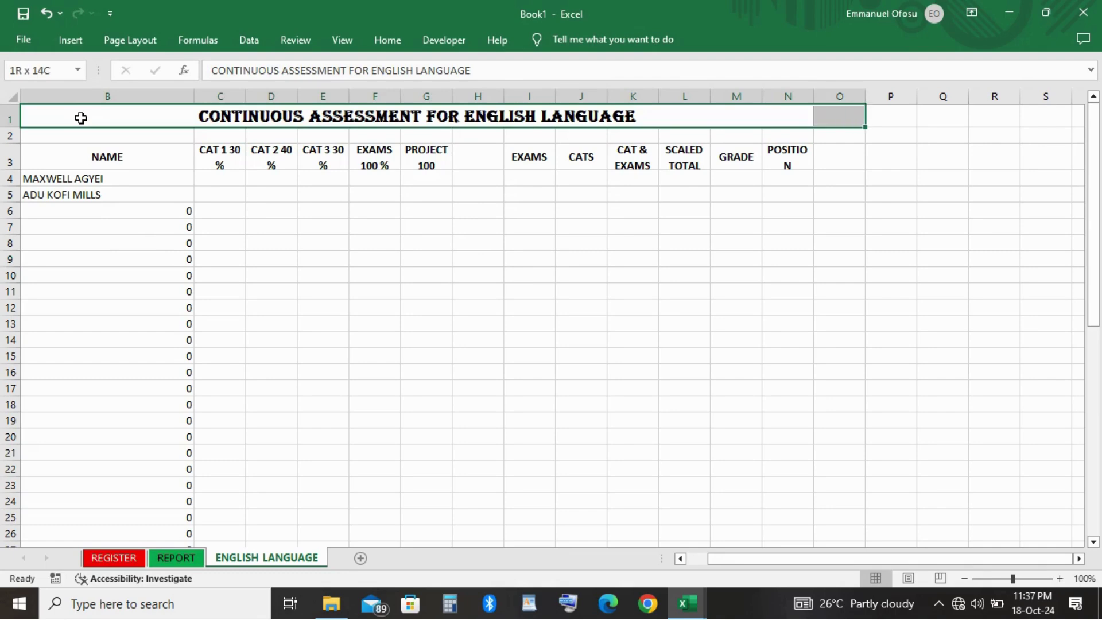
key(shift+Left)
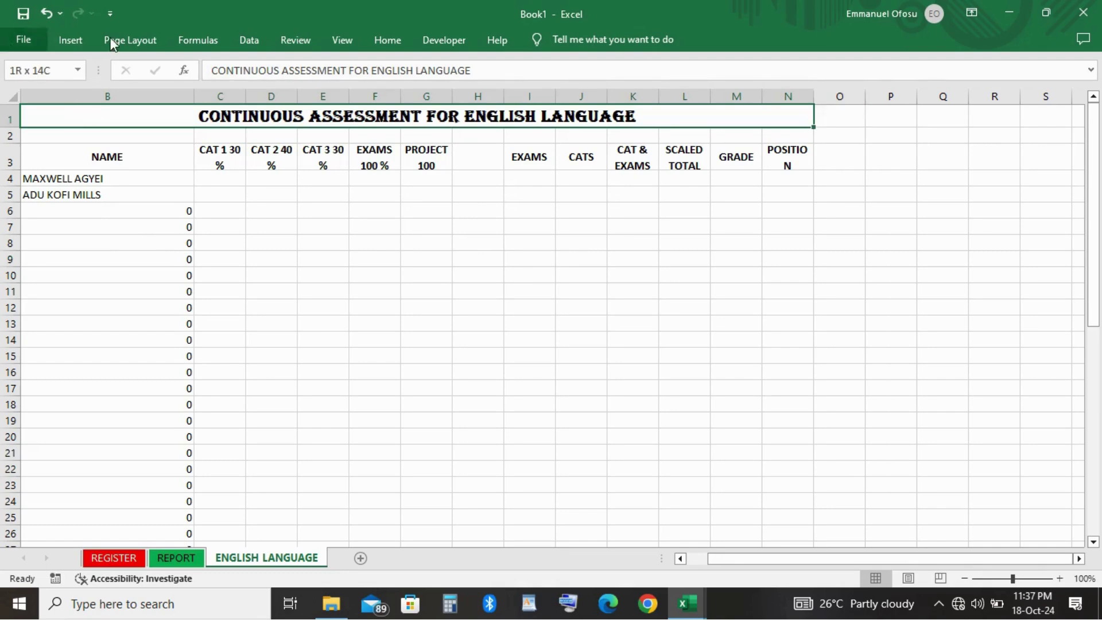
Give the title cell a two-colour gradient fill from gold to light gold.
right_click(376, 115)
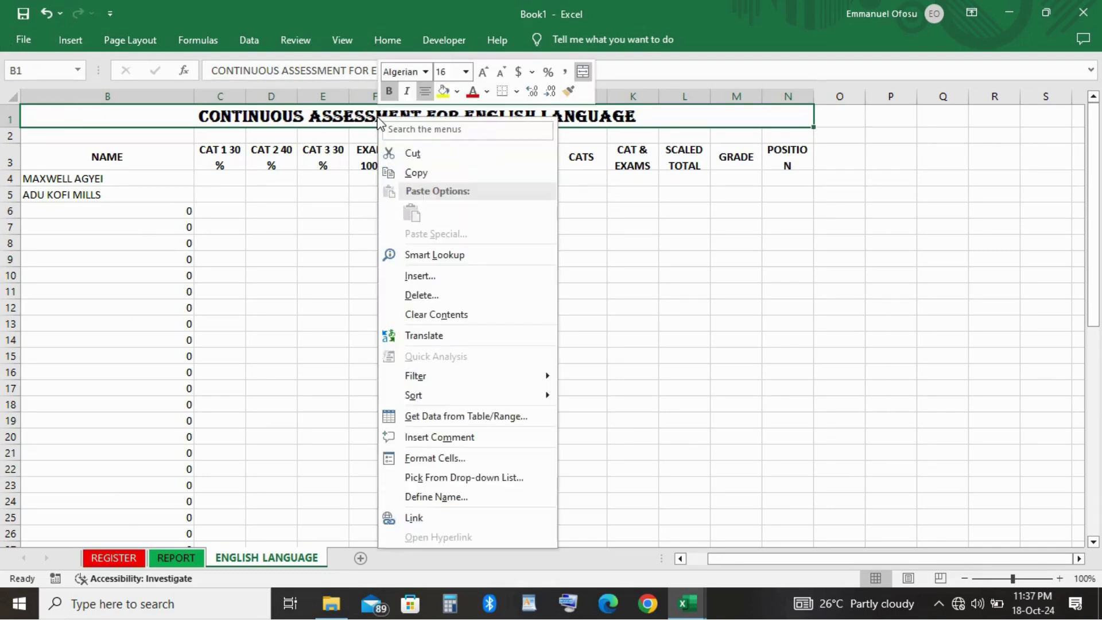
click(478, 463)
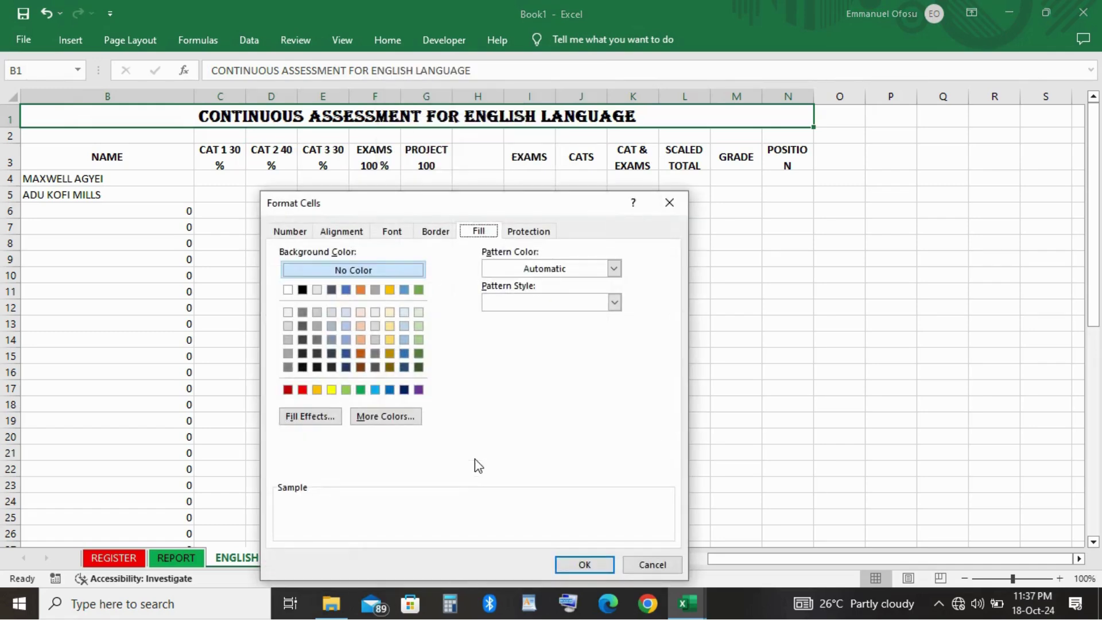
click(304, 417)
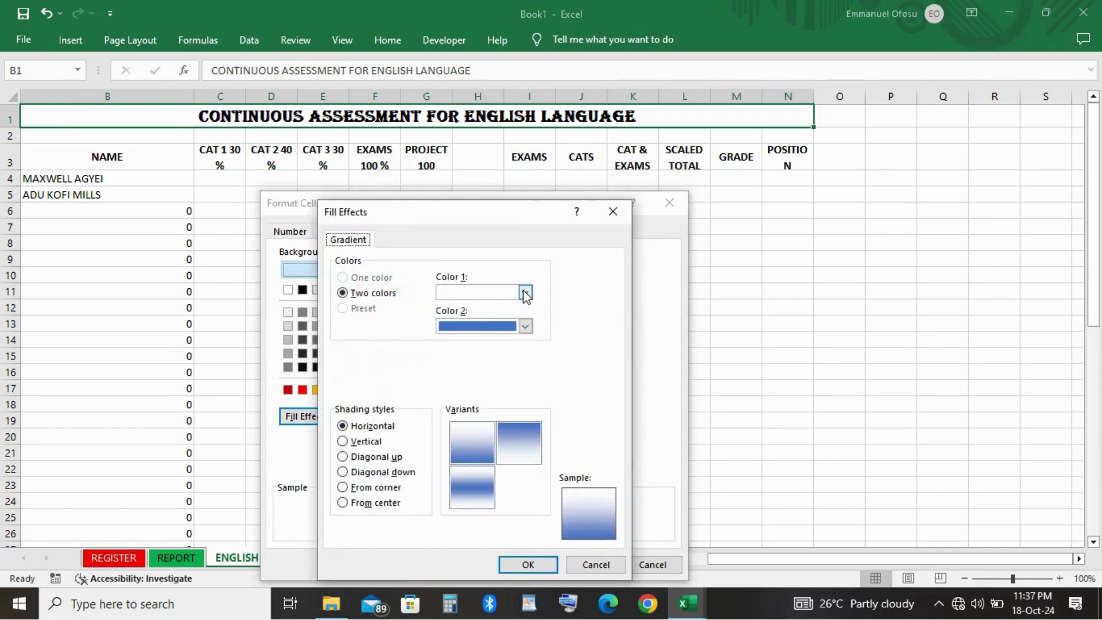
click(525, 293)
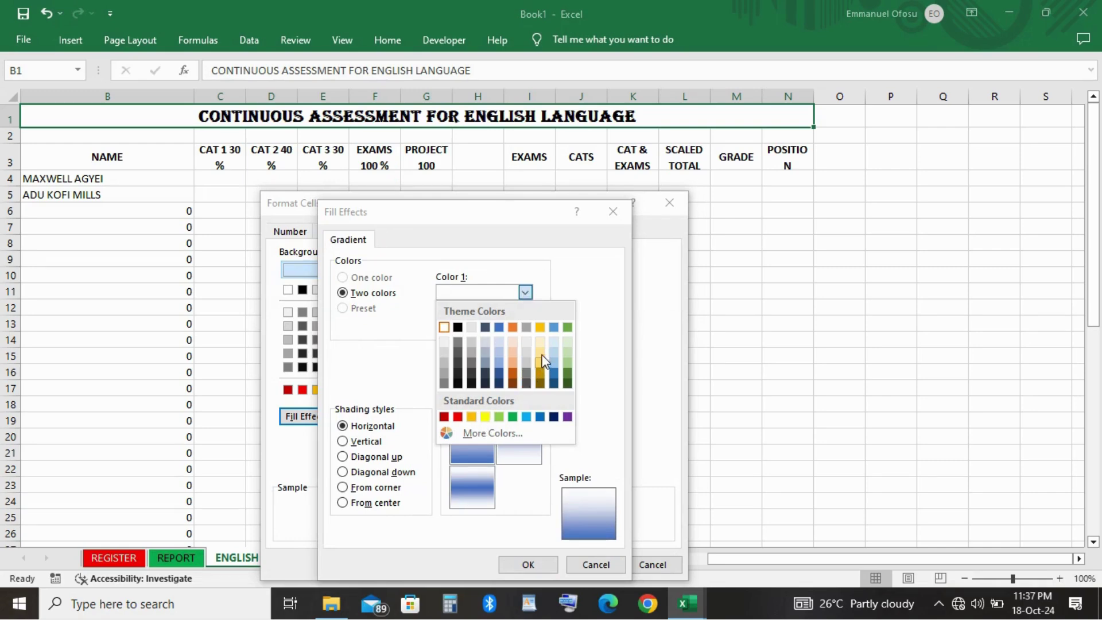
click(543, 328)
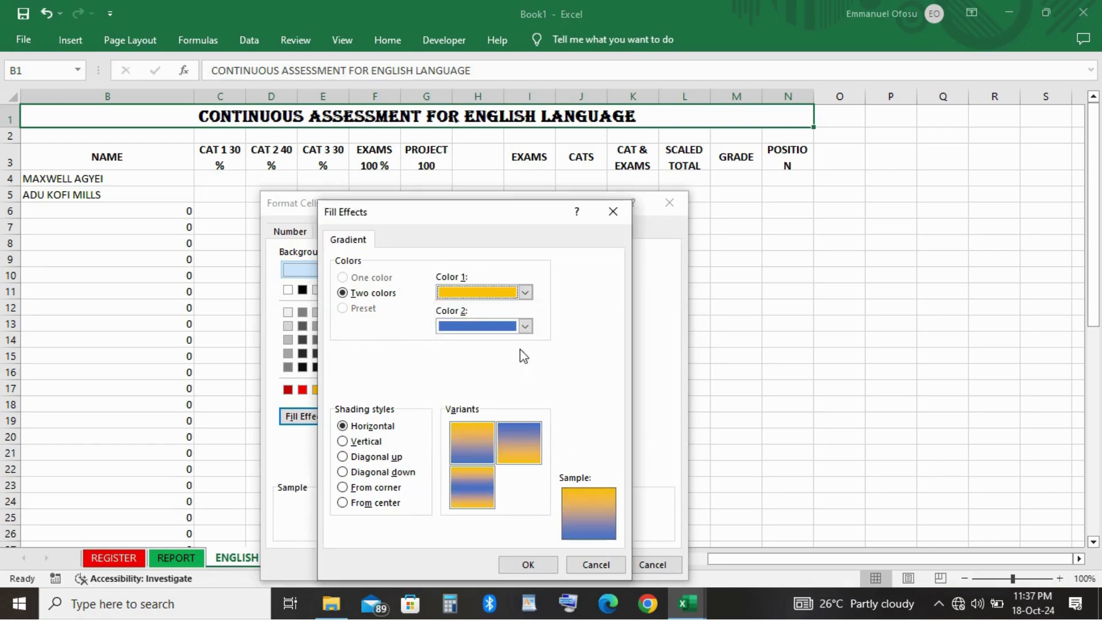
click(526, 327)
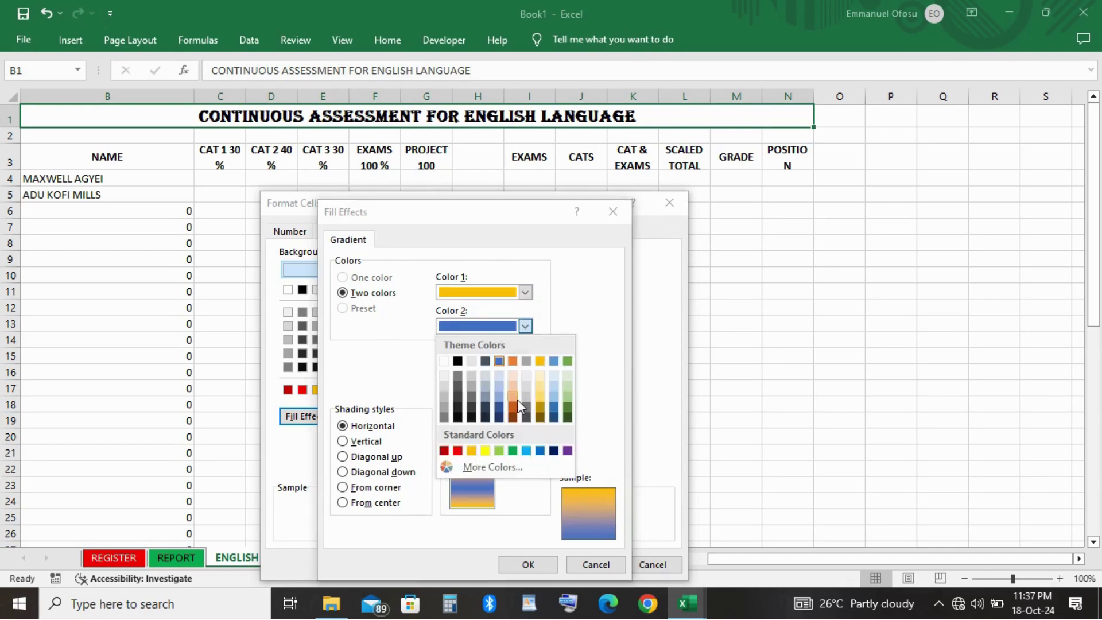
click(540, 378)
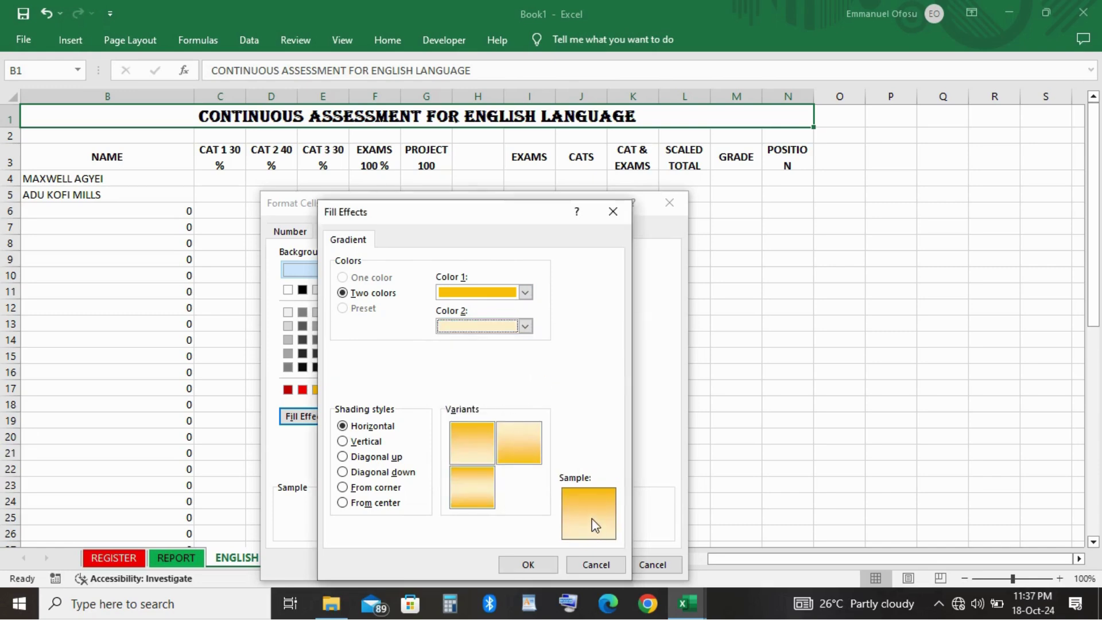
click(529, 564)
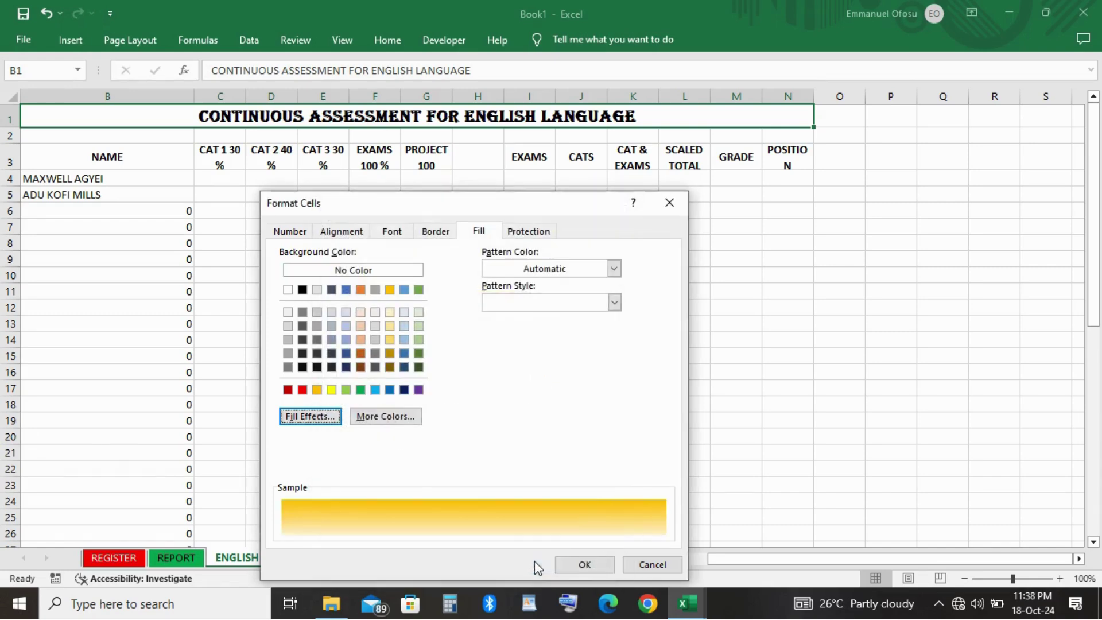
click(583, 565)
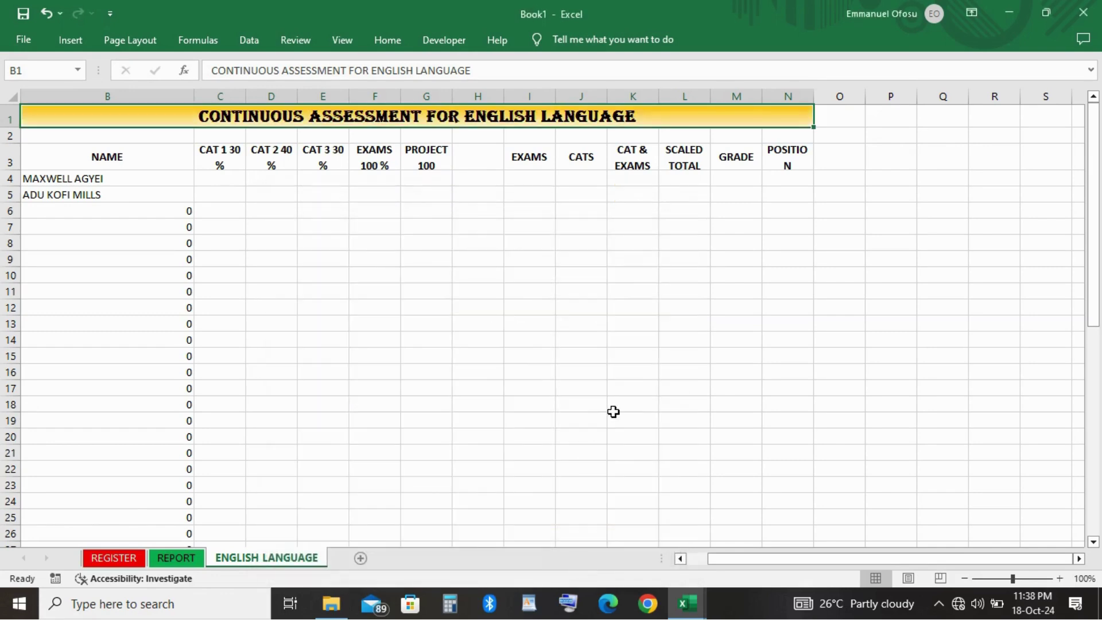
click(613, 413)
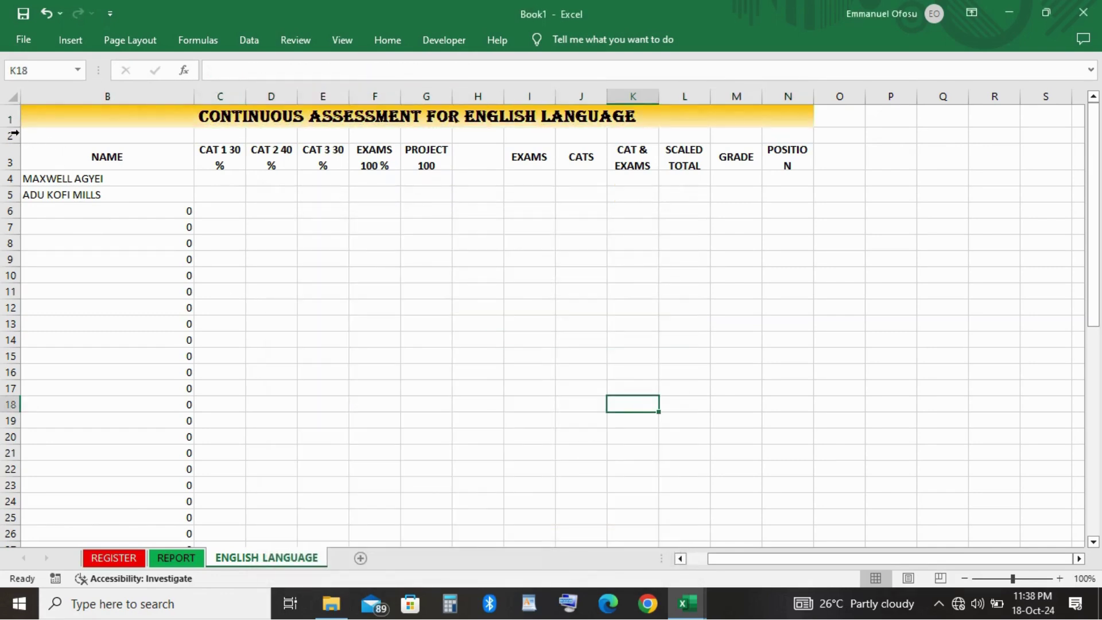
Drag row 1 taller under the gold title, then return to cell H3.
drag(12, 128, 24, 138)
click(446, 267)
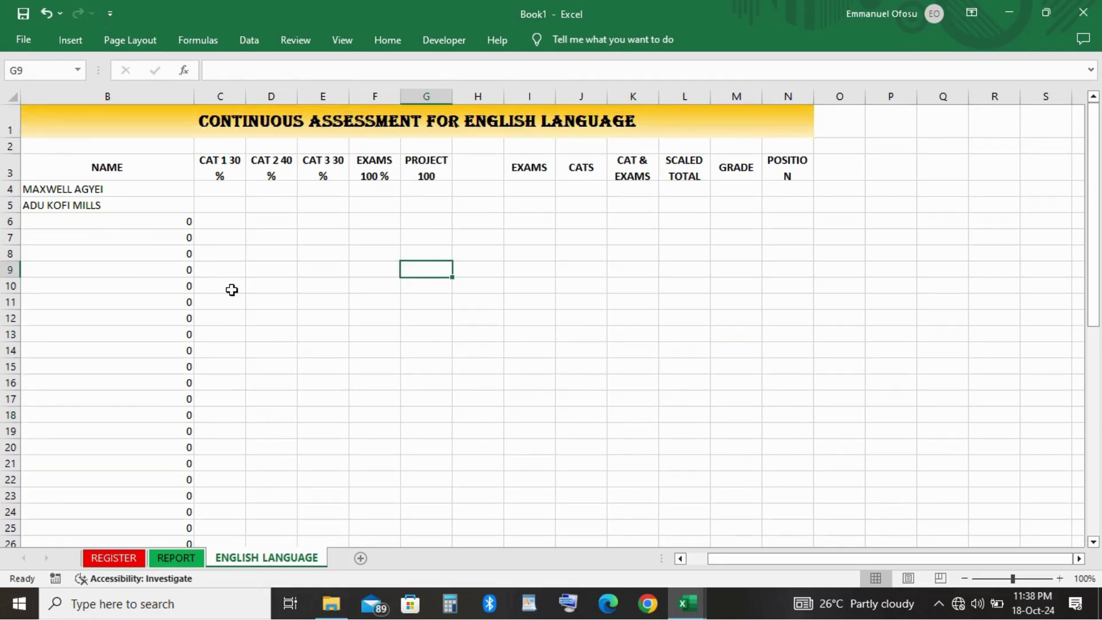
scroll(155, 260, left, 1)
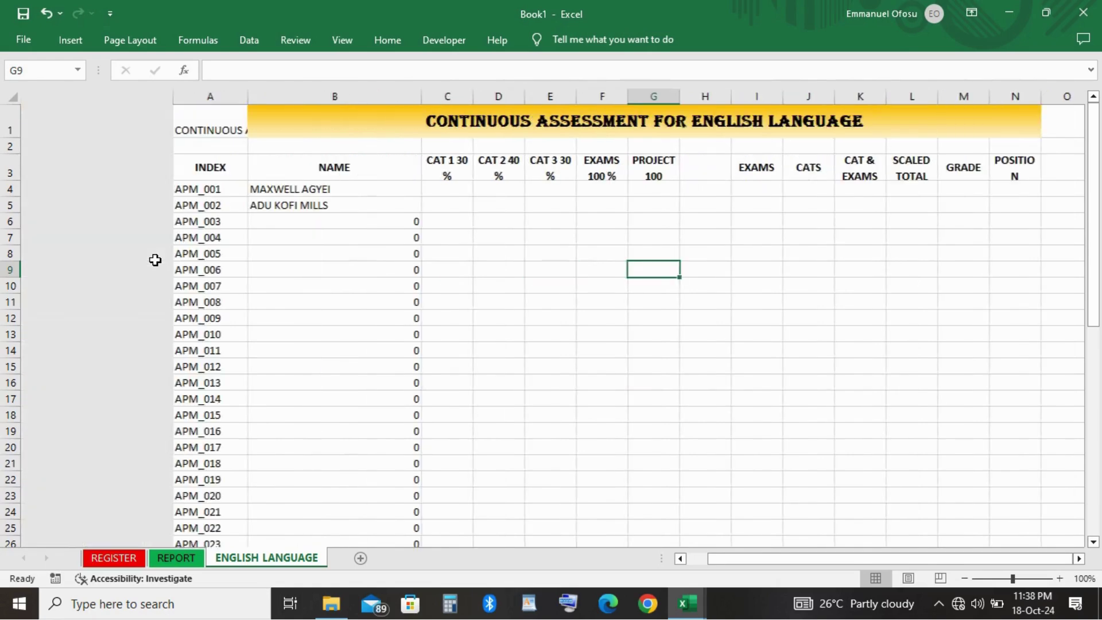
ctrl+scroll(449, 152, up, 1)
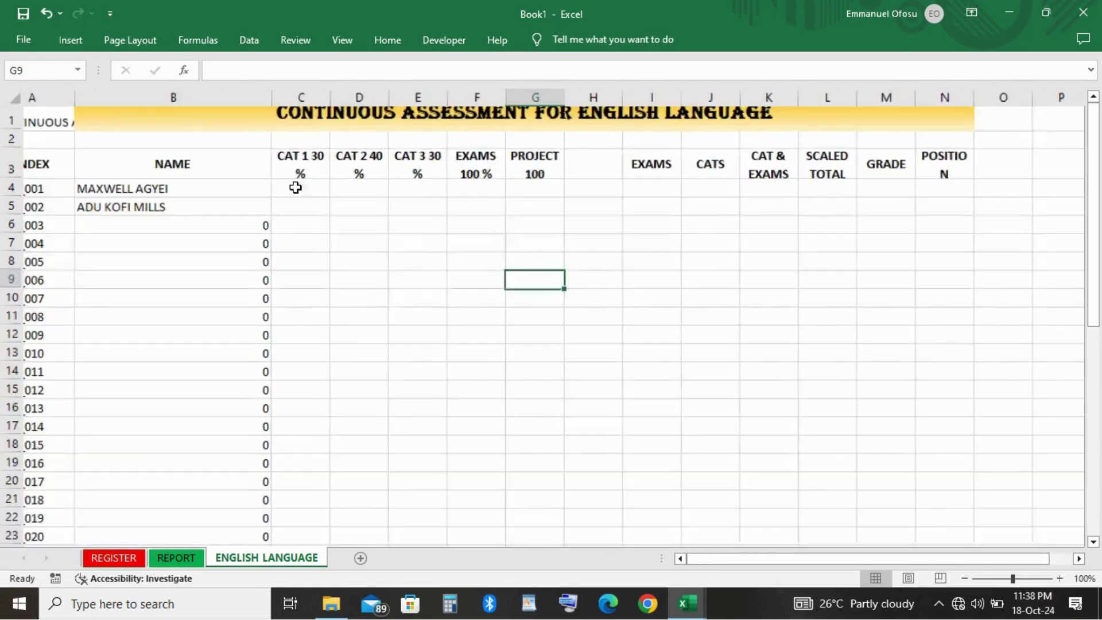
click(621, 178)
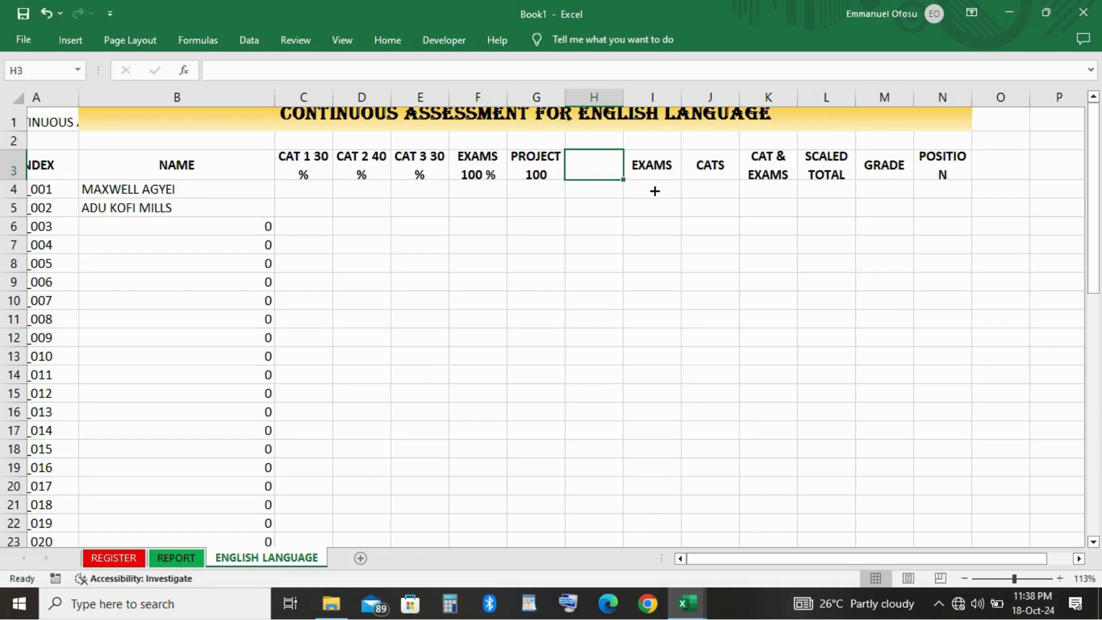
Try a formula in I4, then clear its wrong result.
key(Down)
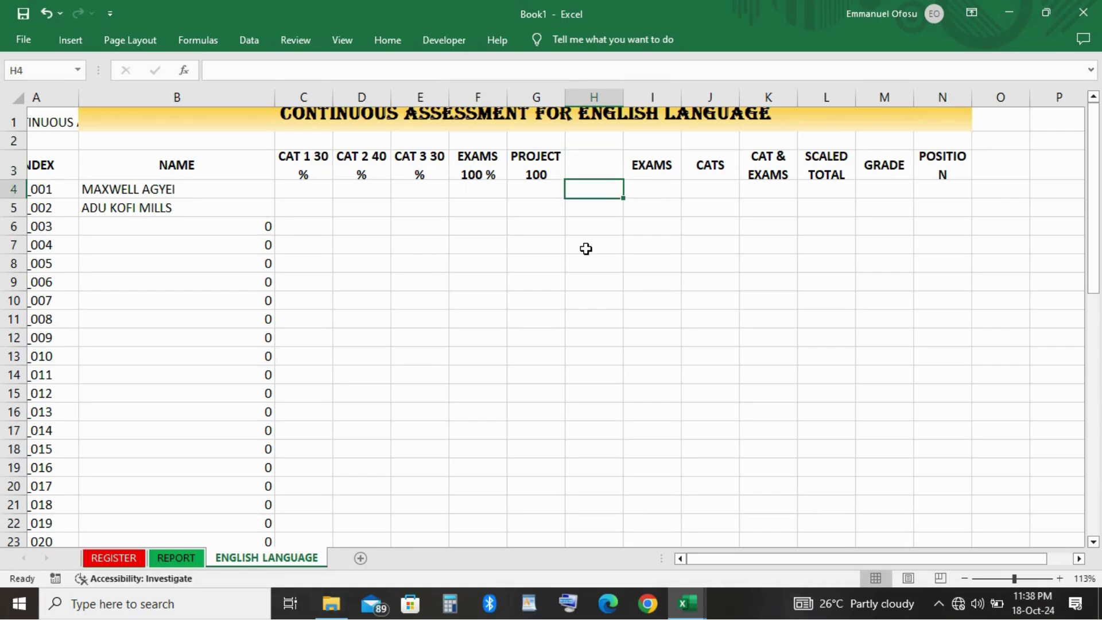
key(Right)
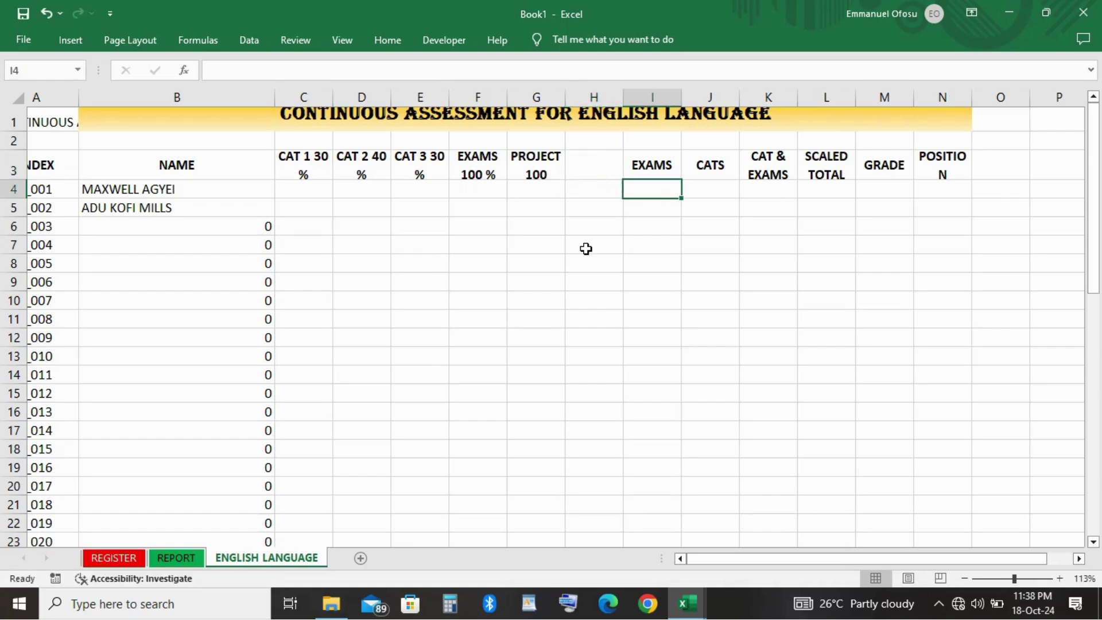
text(=)
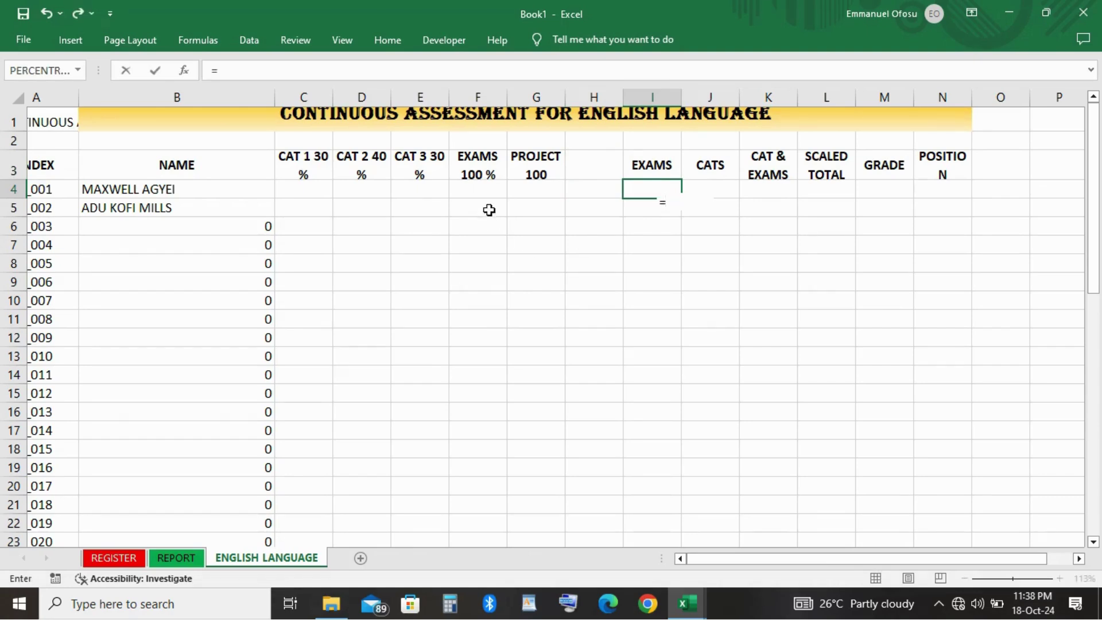
click(472, 188)
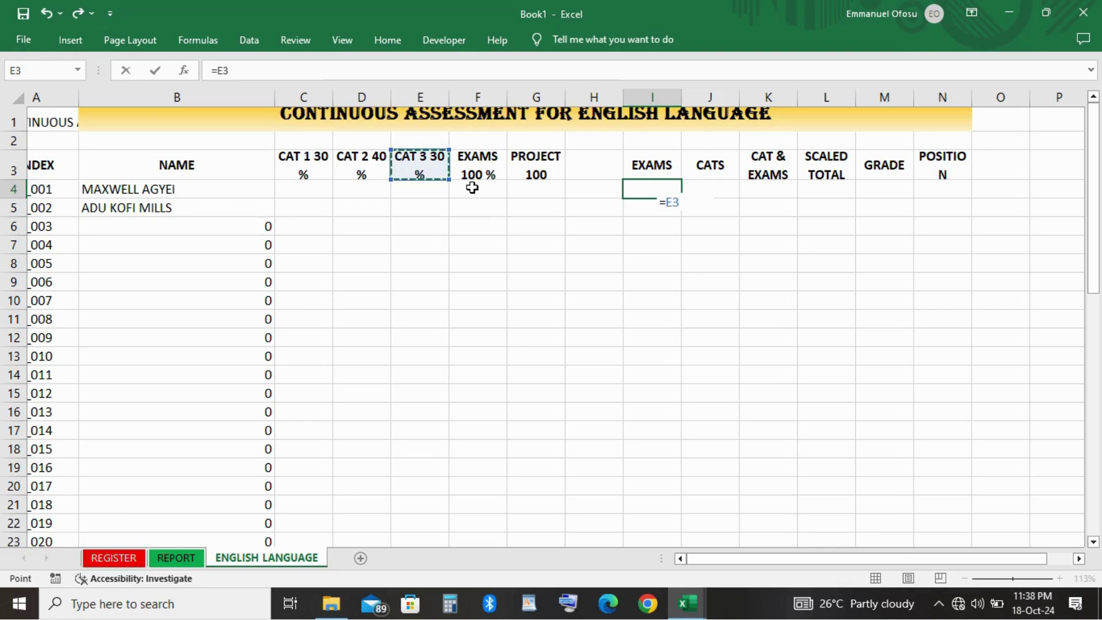
key(Escape)
key(Return)
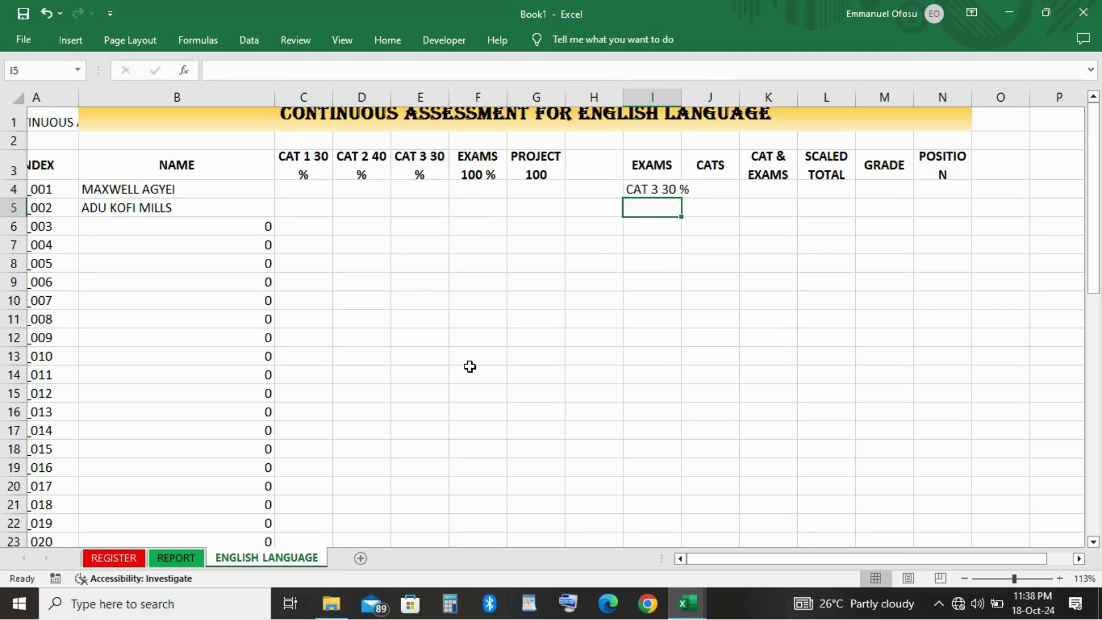
key(Up)
key(Up)
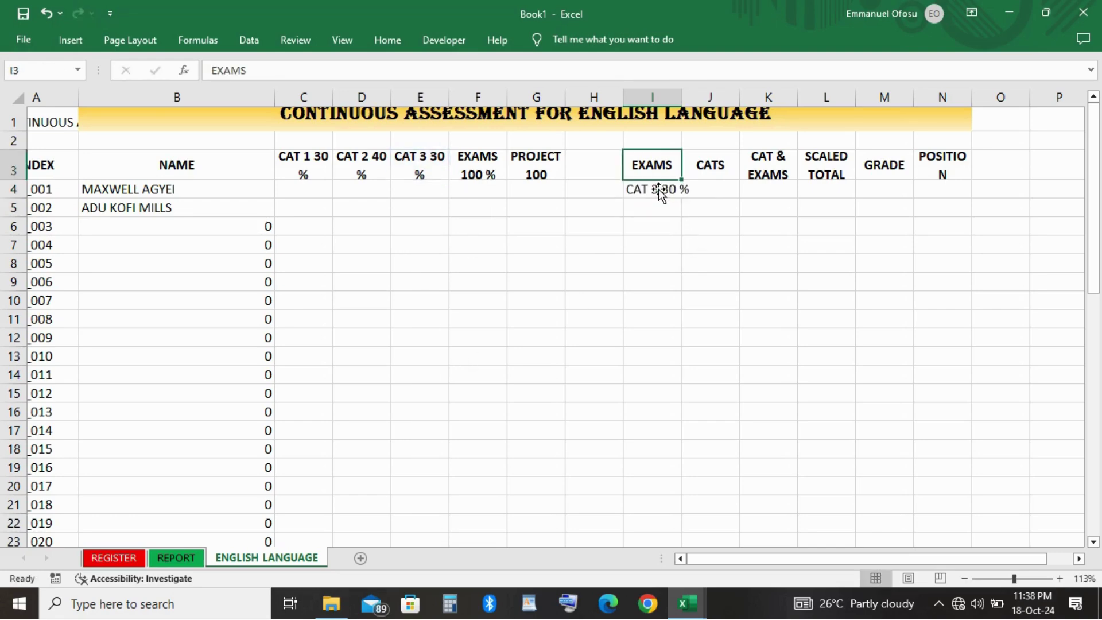
click(659, 188)
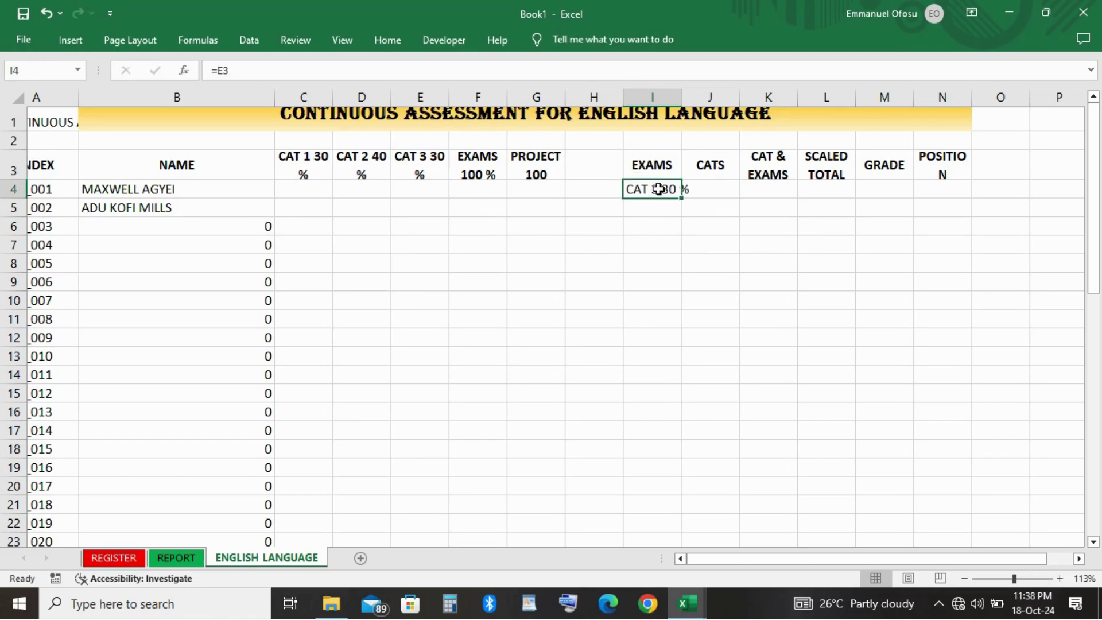
key(BackSpace)
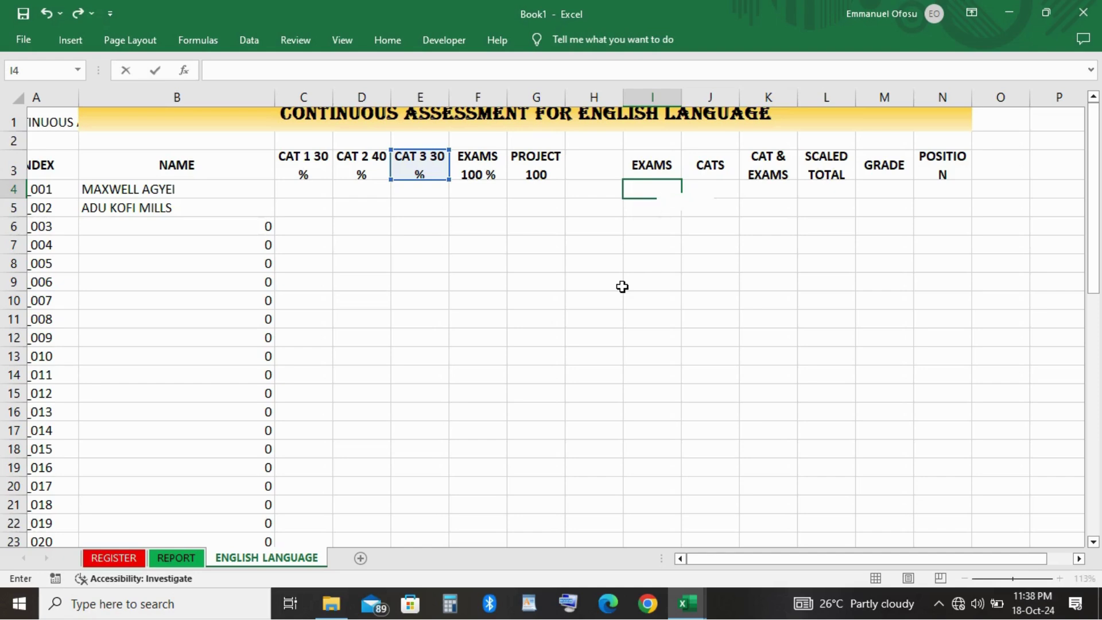
key(Return)
click(562, 234)
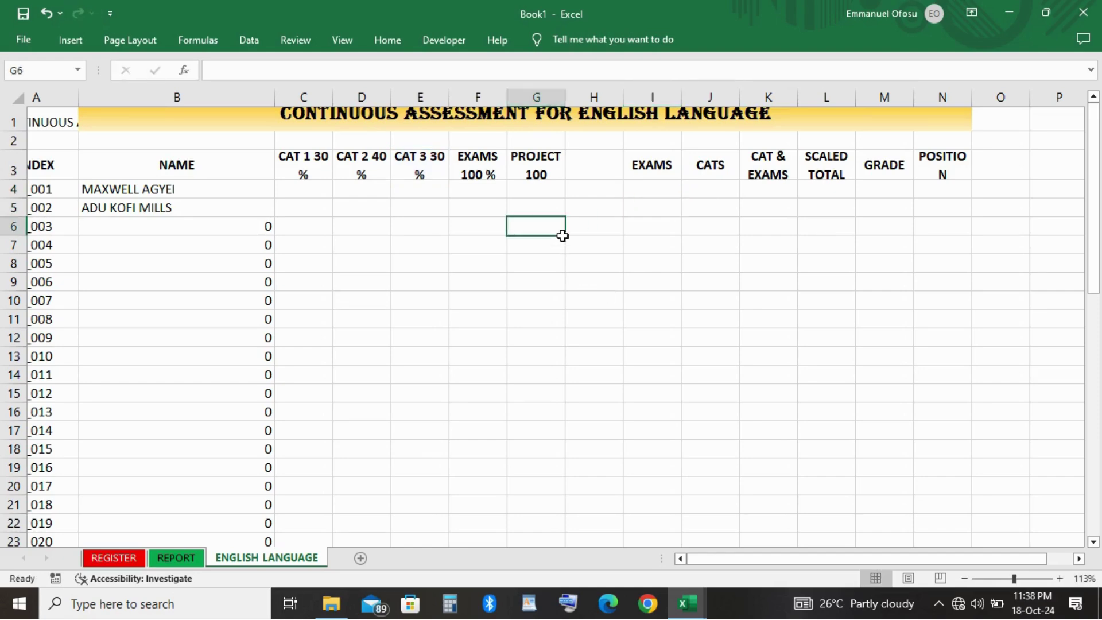
Enter =F4 in I4 so EXAMS pulls the exam score from F4.
key(Up)
key(Up)
key(Right)
key(Right)
key(Right)
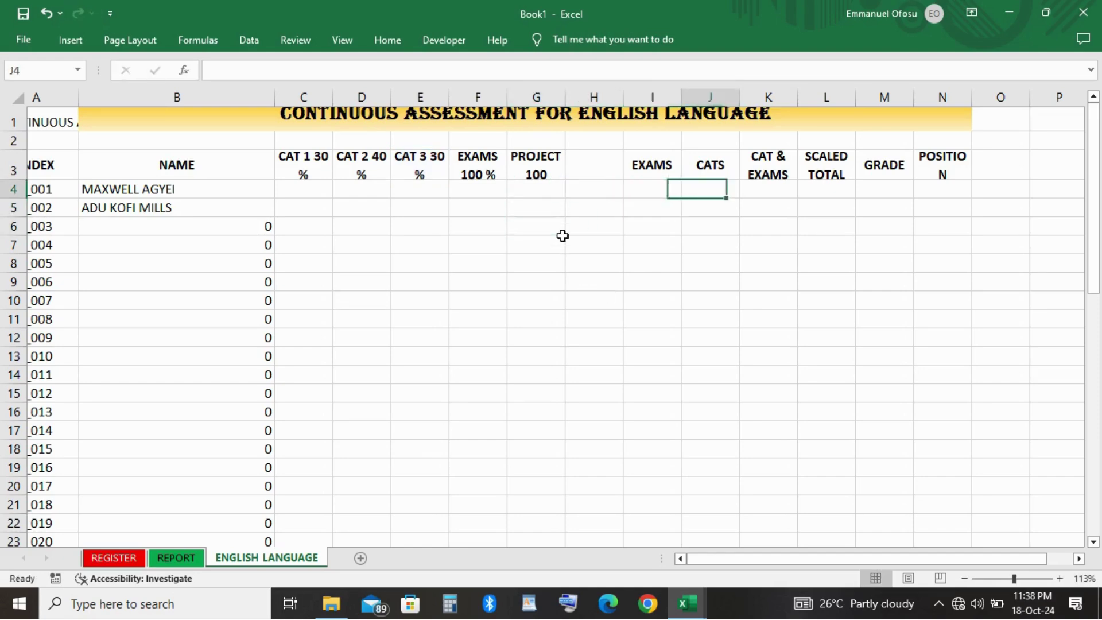
key(Left)
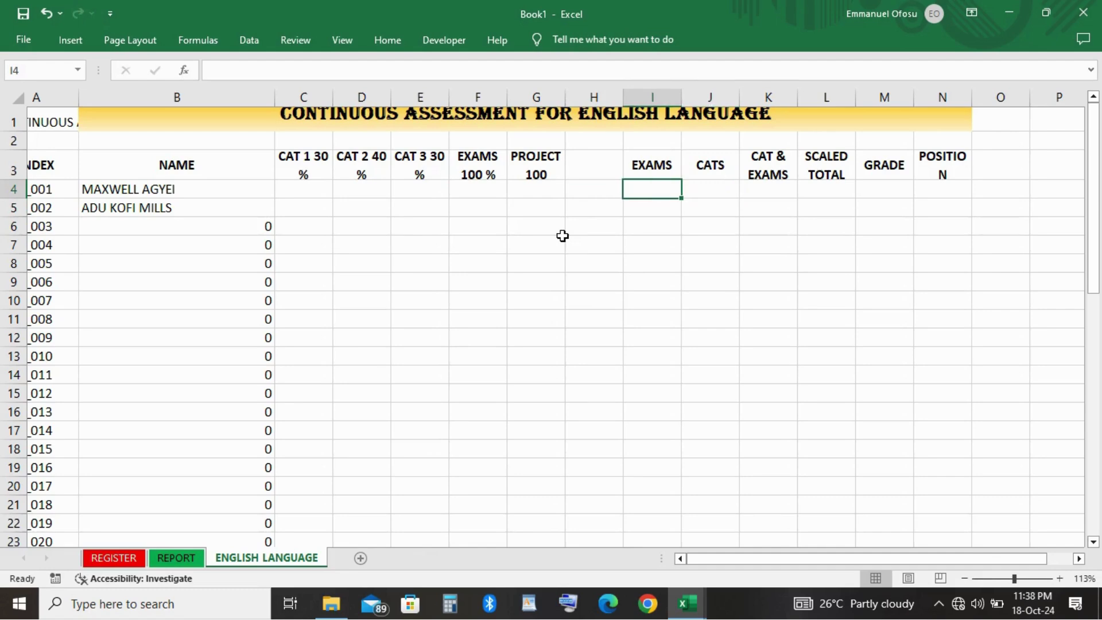
text(=)
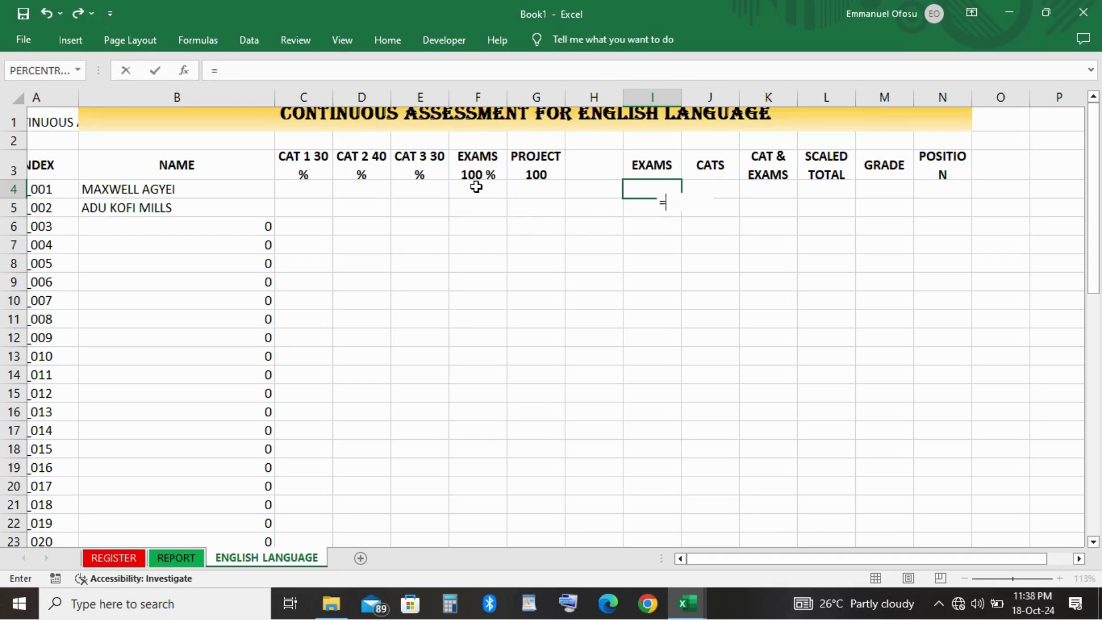
key(Left)
key(Left)
key(Left)
key(Left)
key(Up)
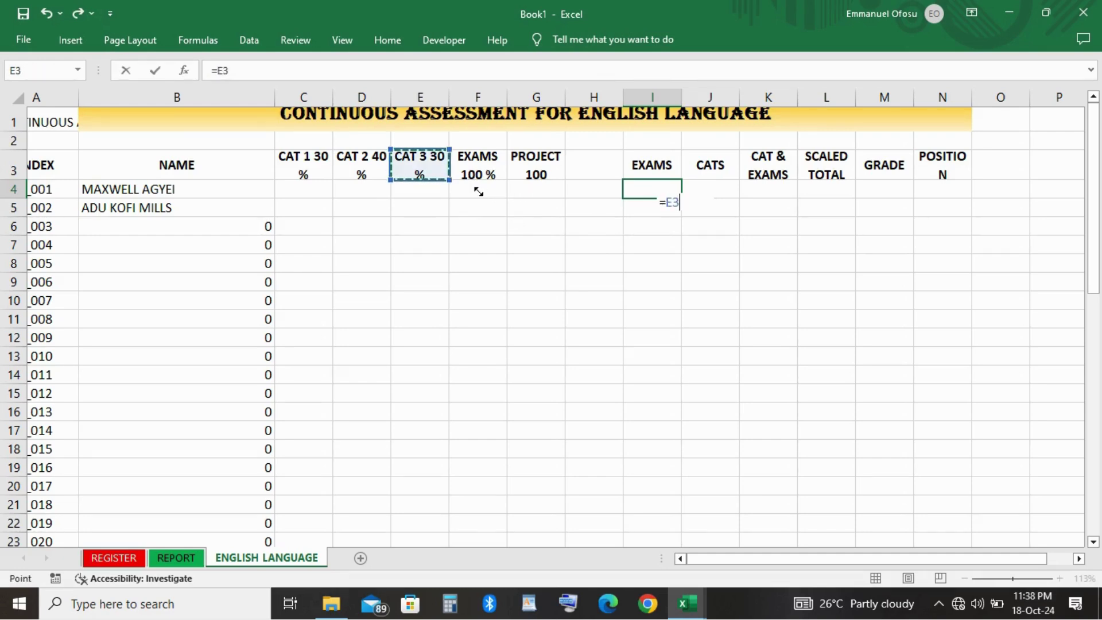
key(Down)
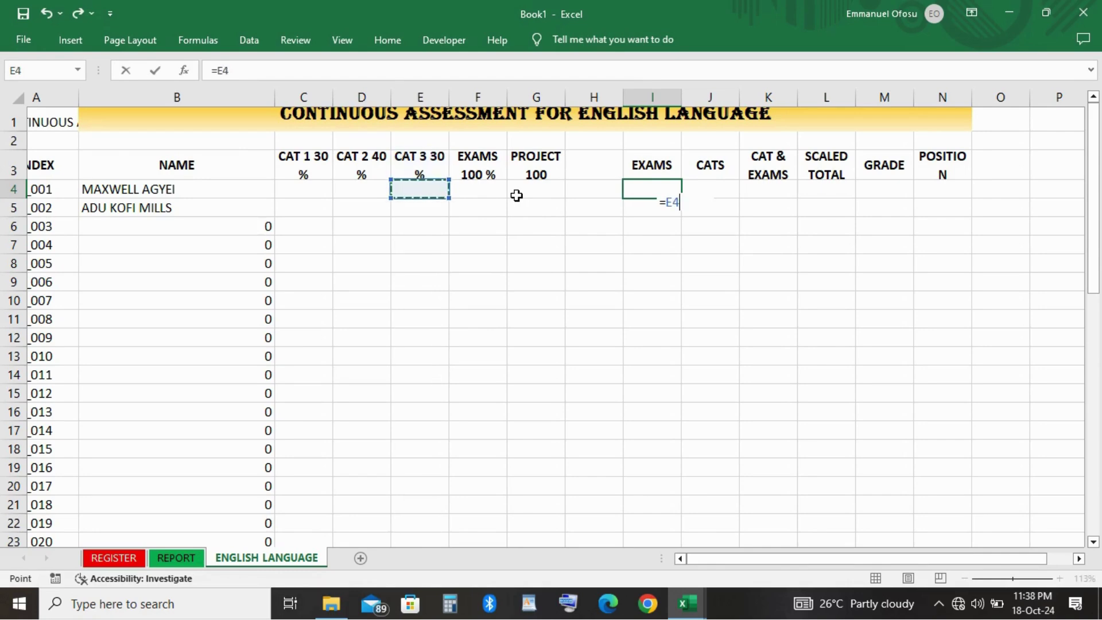
key(Right)
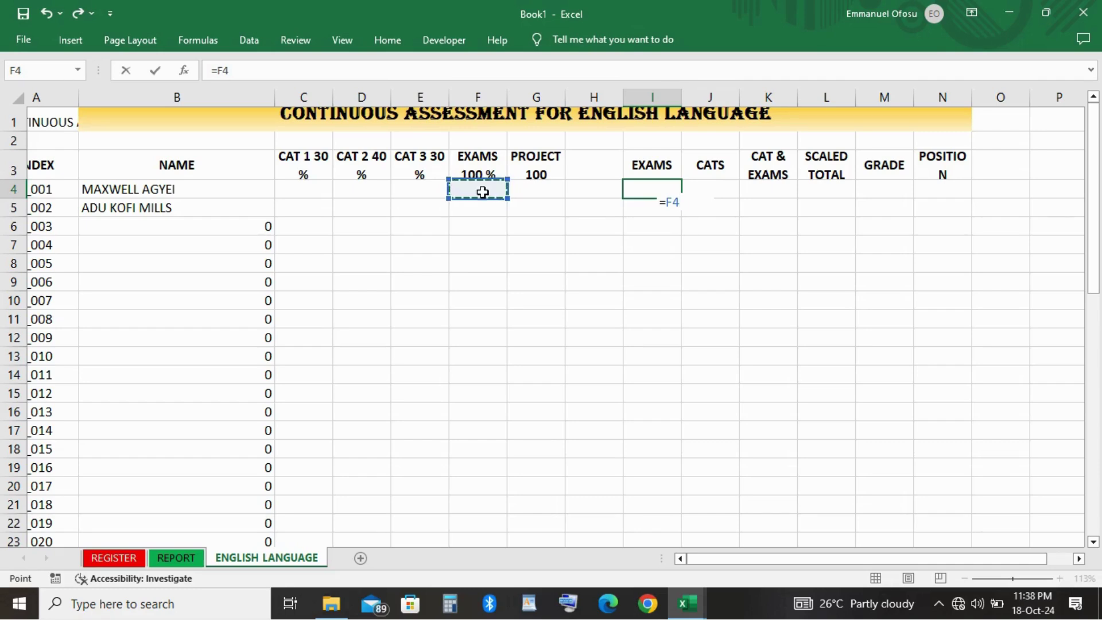
key(Return)
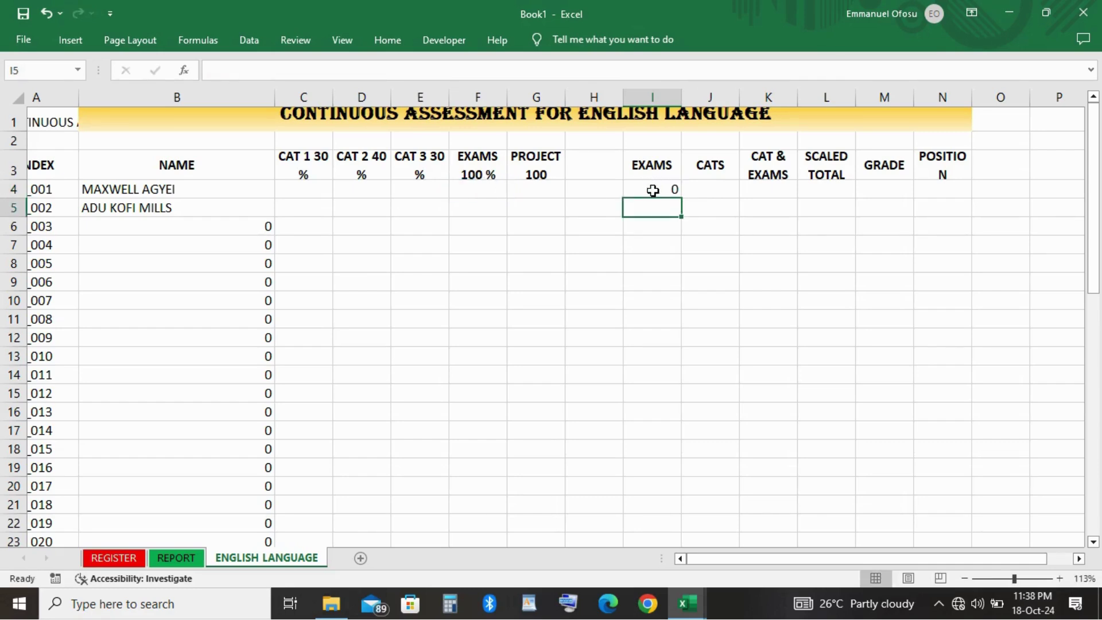
click(617, 174)
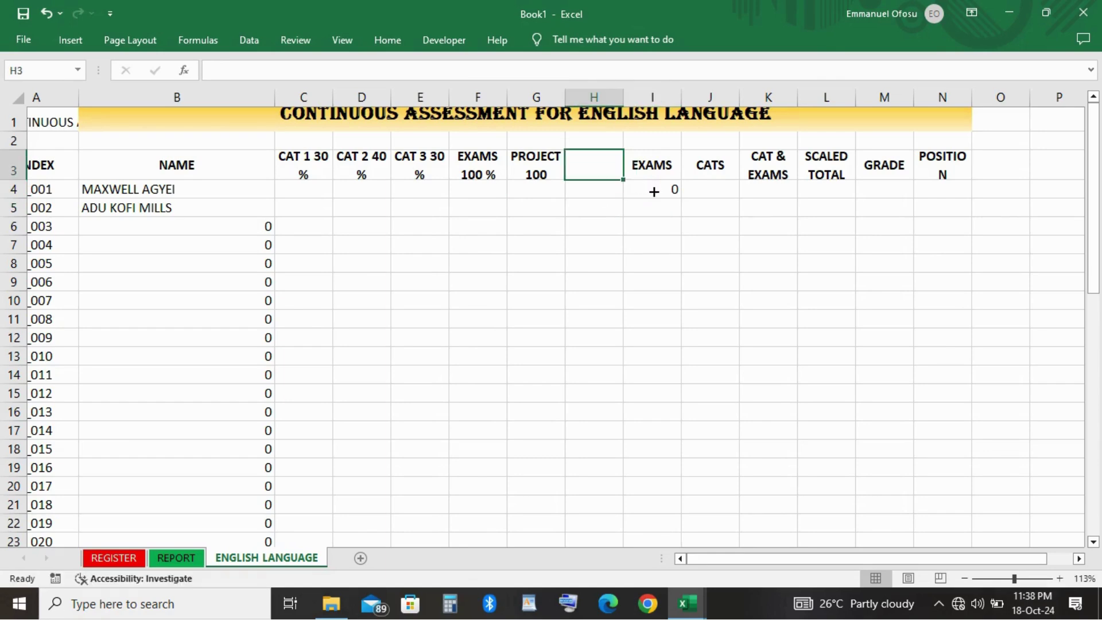
Change I4's formula to =F4/2 to halve the exam score.
click(654, 191)
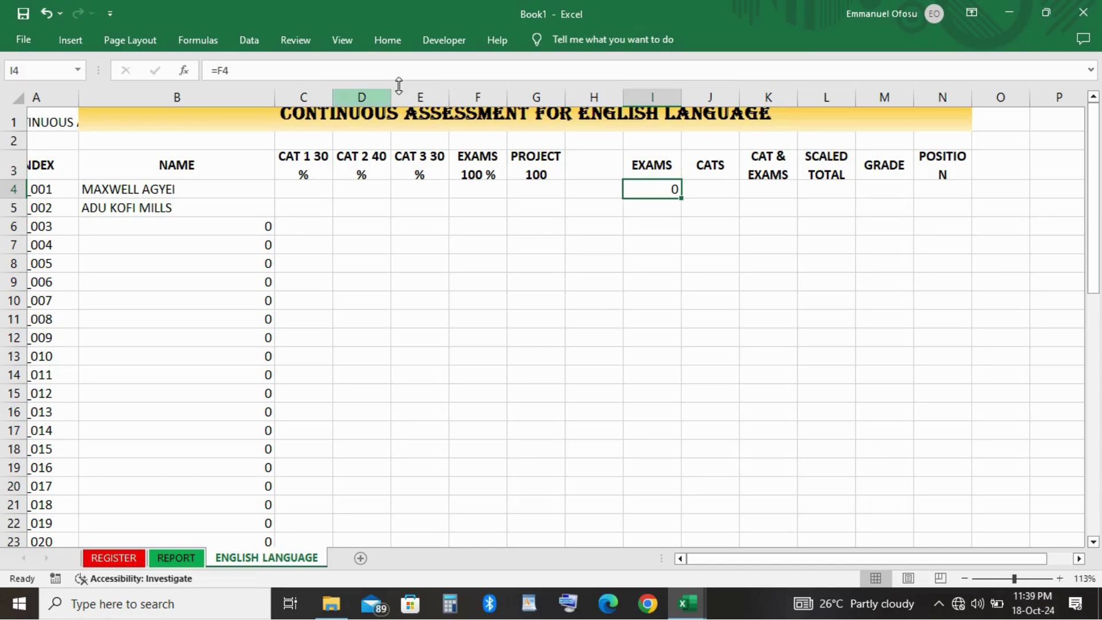
click(387, 70)
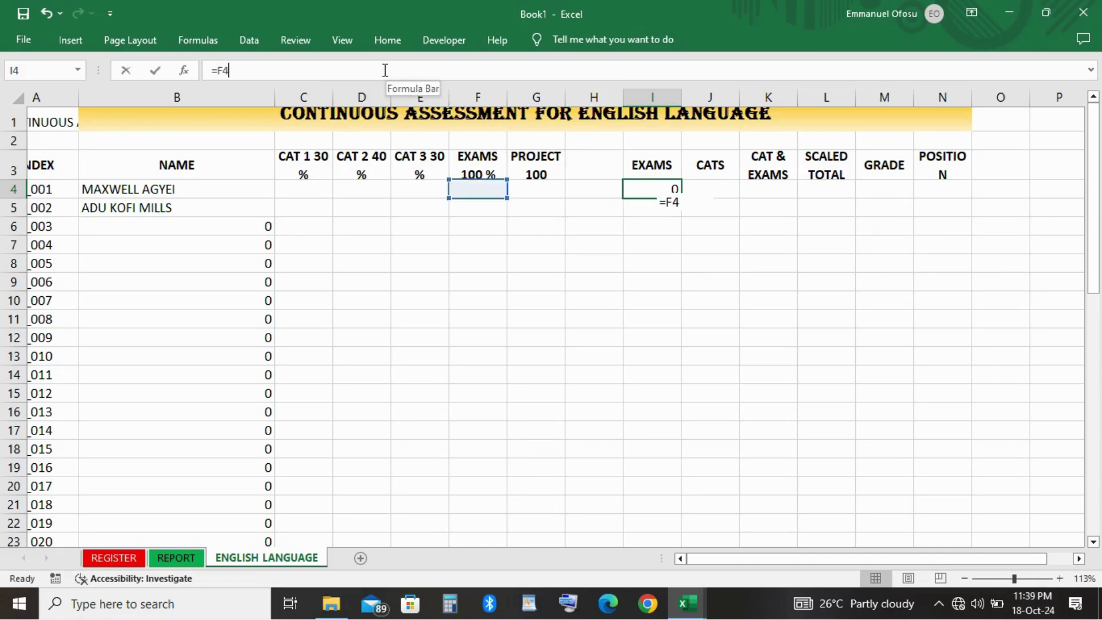
text(/2)
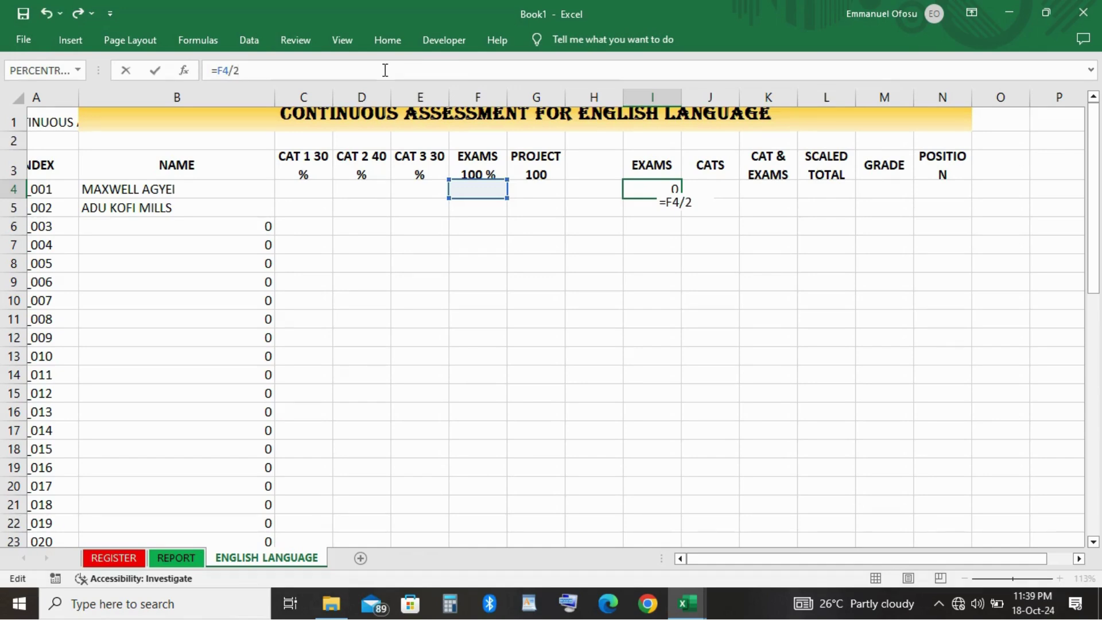
key(Return)
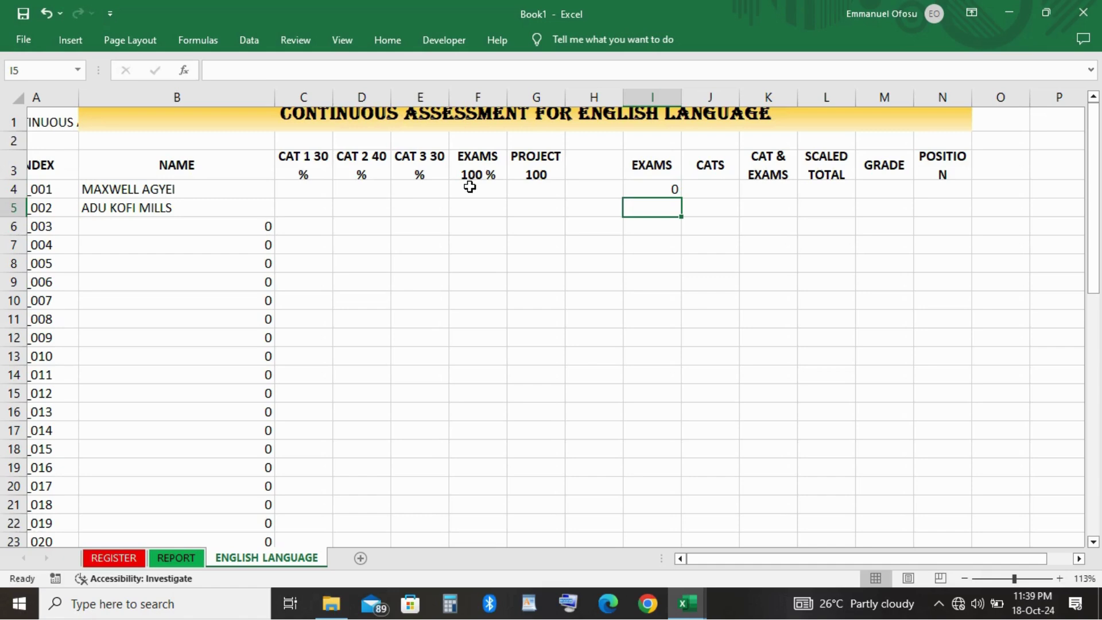
Enter a test exam score of 100 in F4 and check that I4 shows 50.
key(Up)
key(Up)
key(Left)
key(Left)
key(Left)
key(Left)
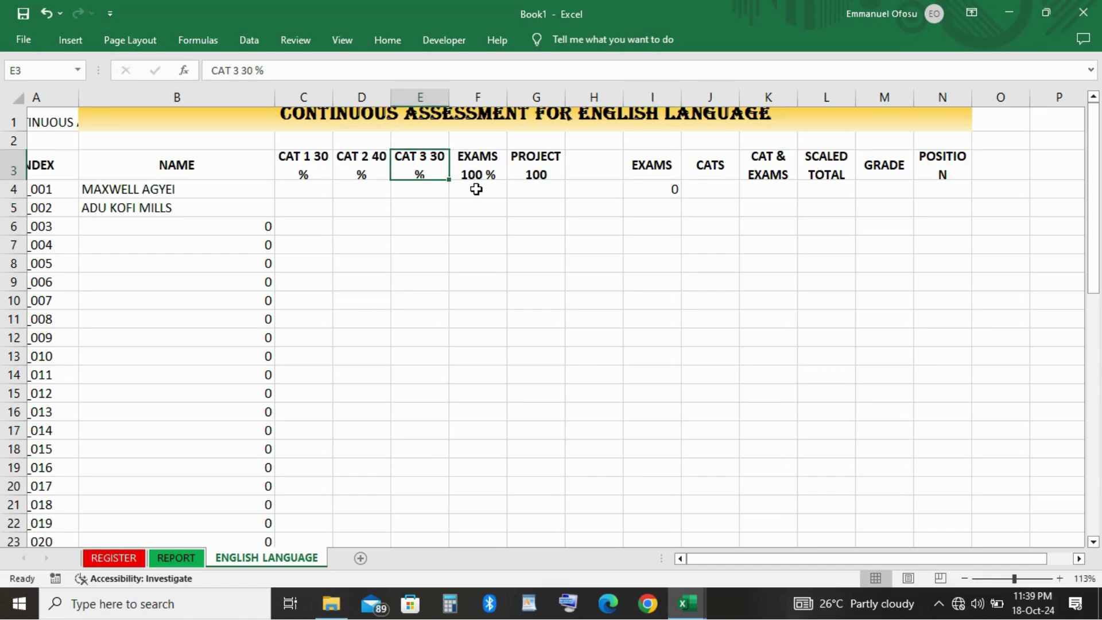
click(477, 189)
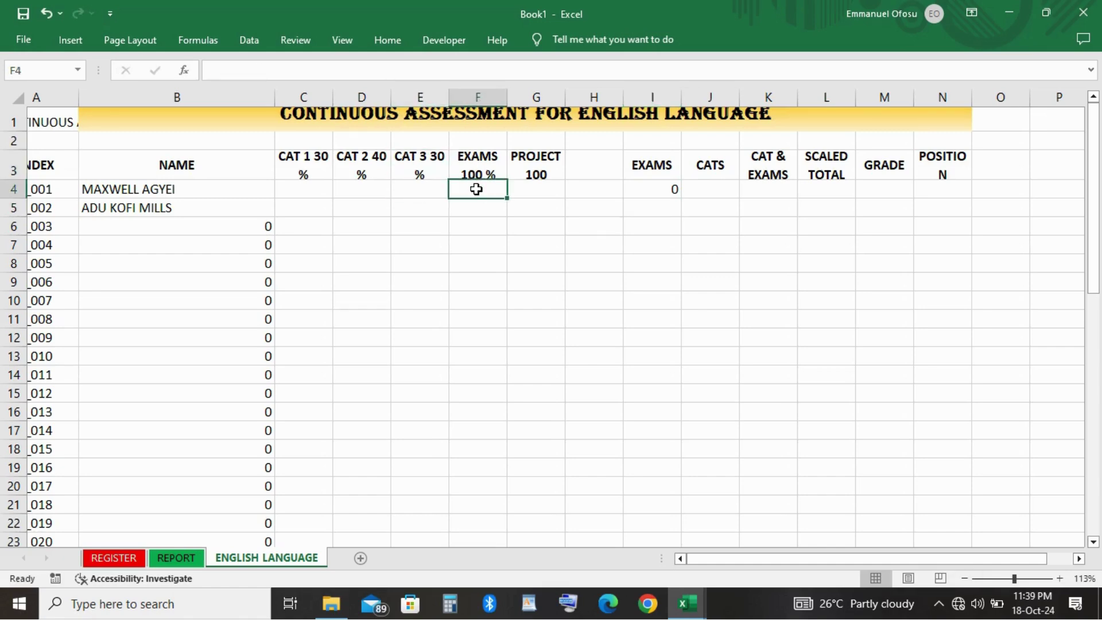
text(100)
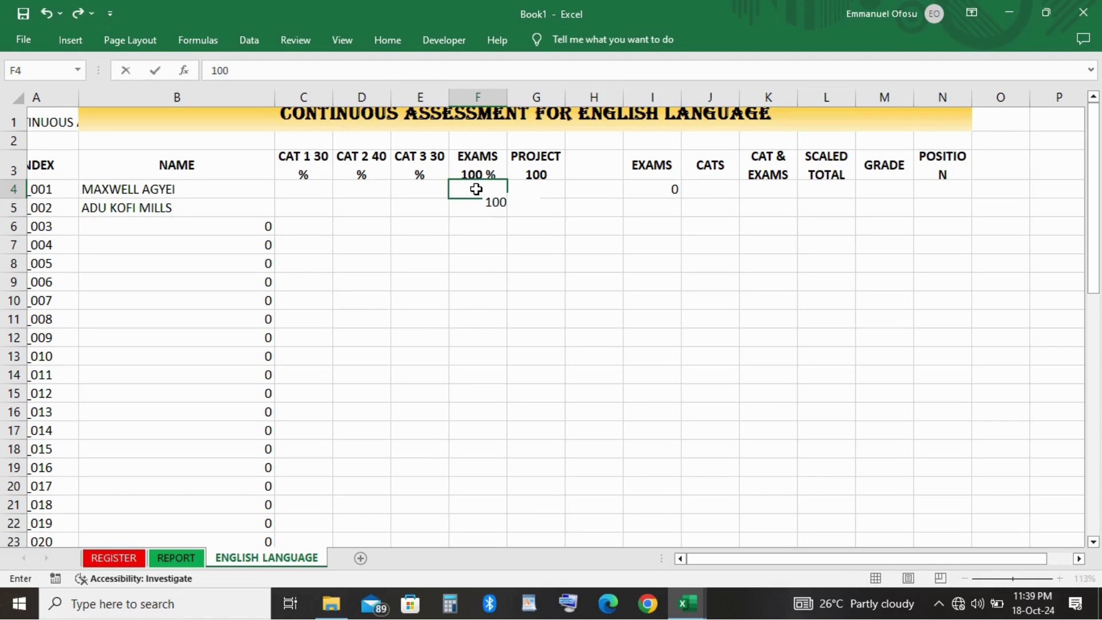
key(Return)
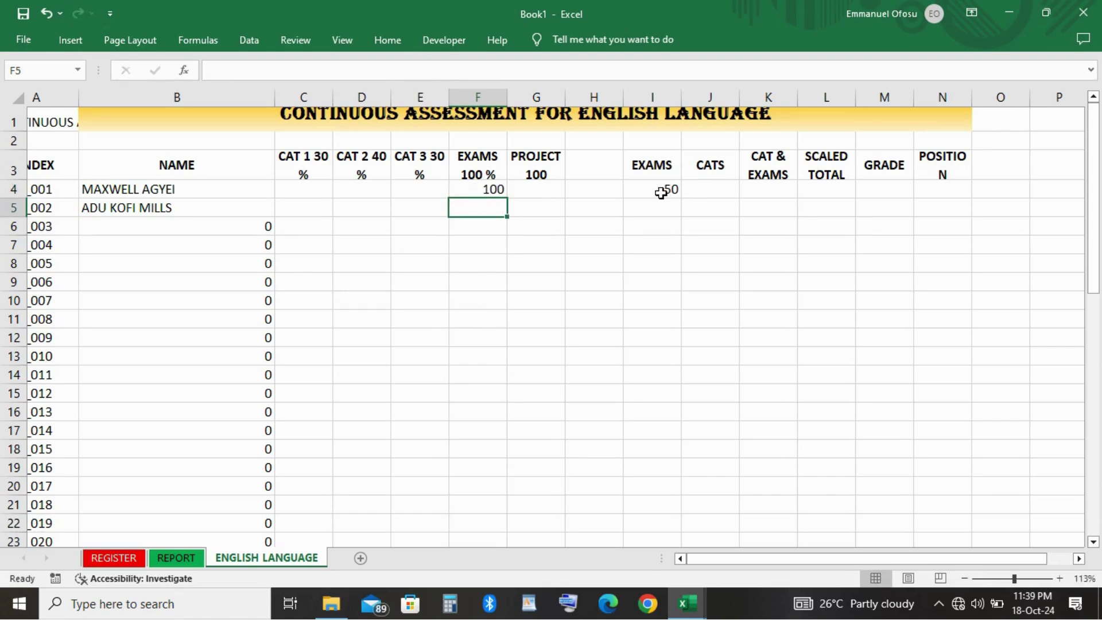
click(662, 193)
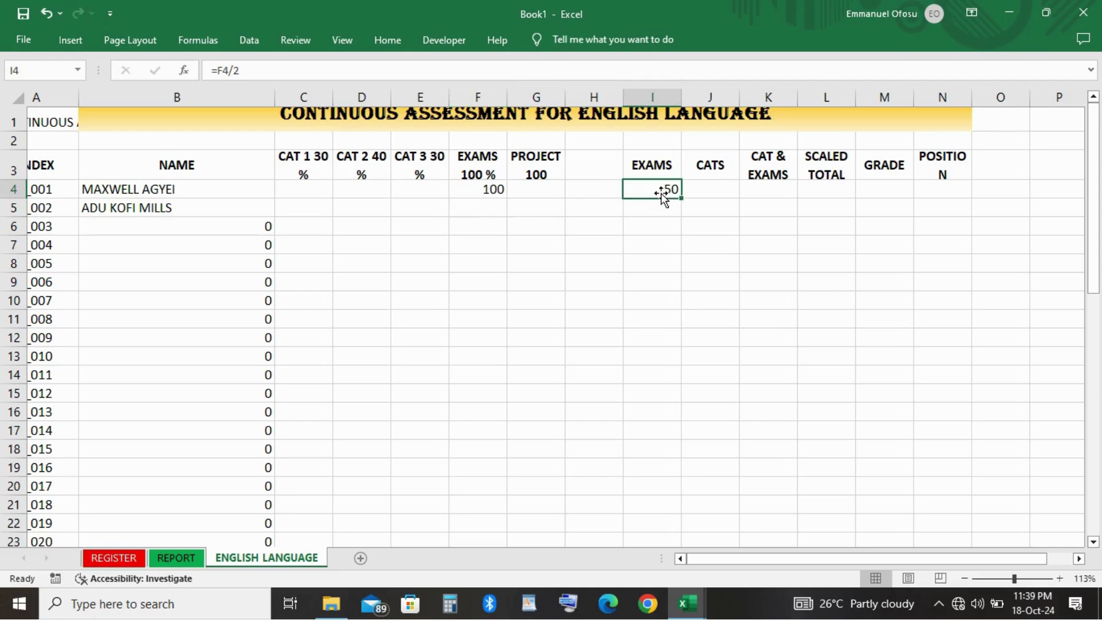
Begin the CATS formula =SUM( in cell J4.
click(713, 192)
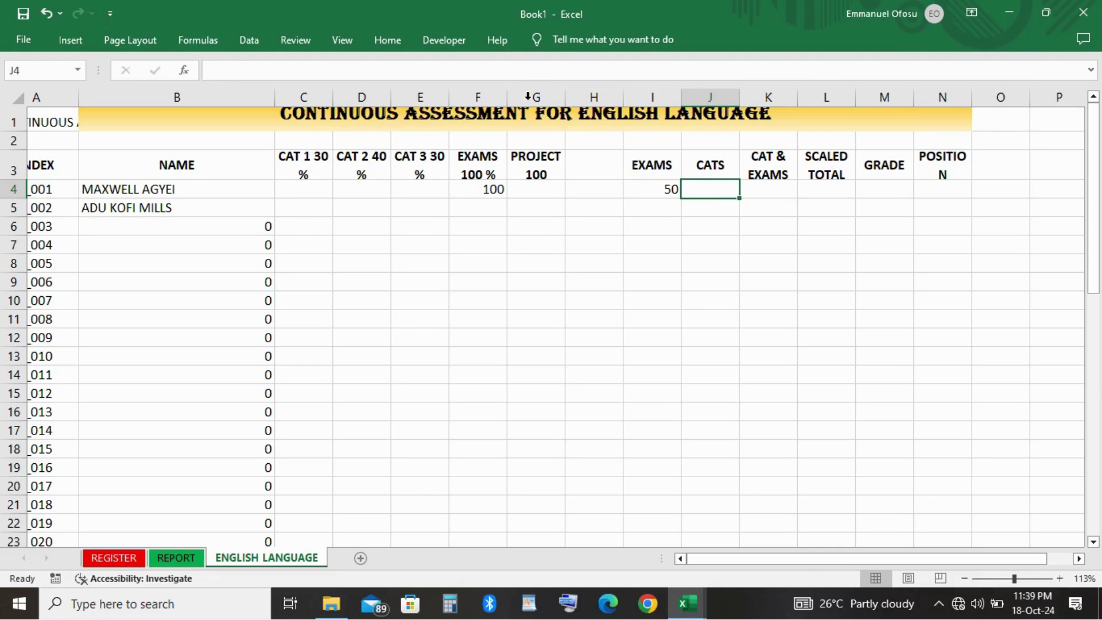
click(520, 72)
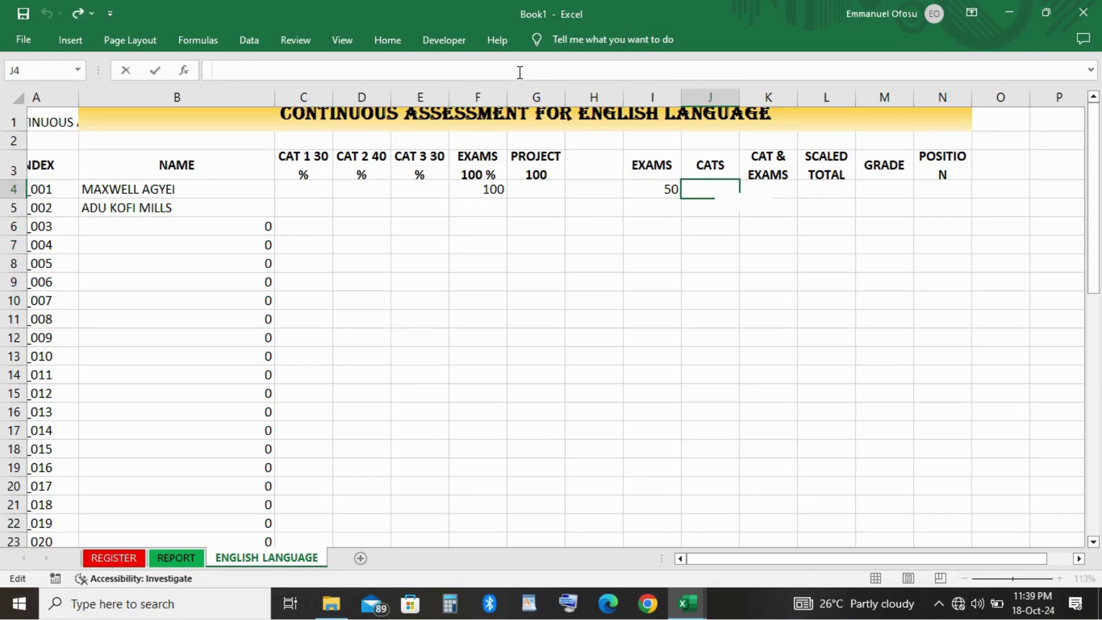
text(=SUM)
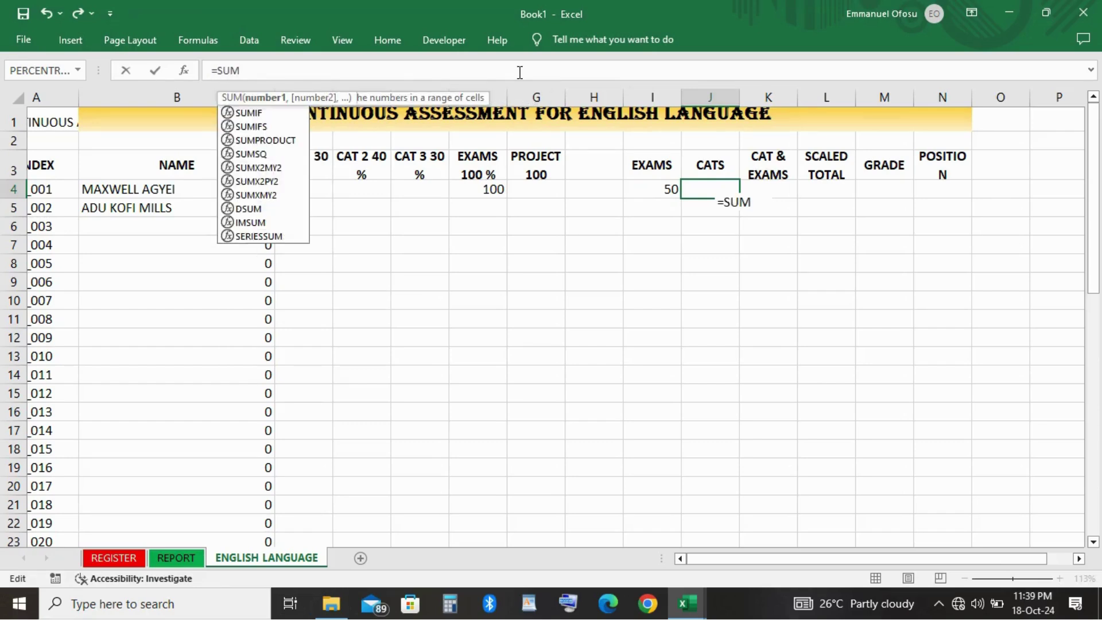
text(()
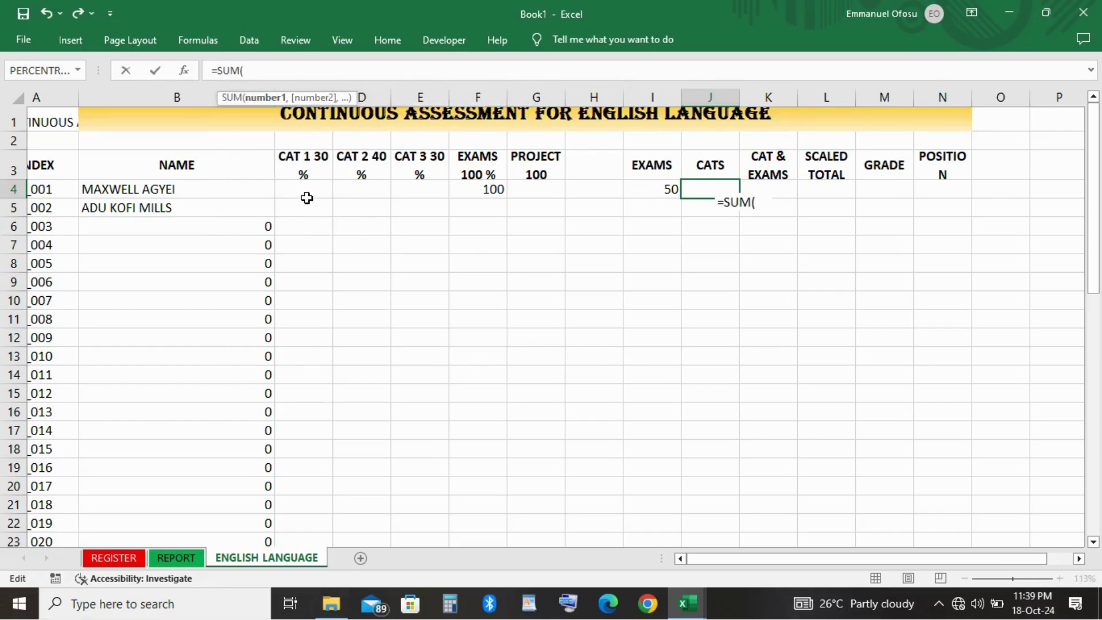
Complete J4 as =SUM(C4:E4)/2 to halve the total of the three CAT scores.
click(274, 196)
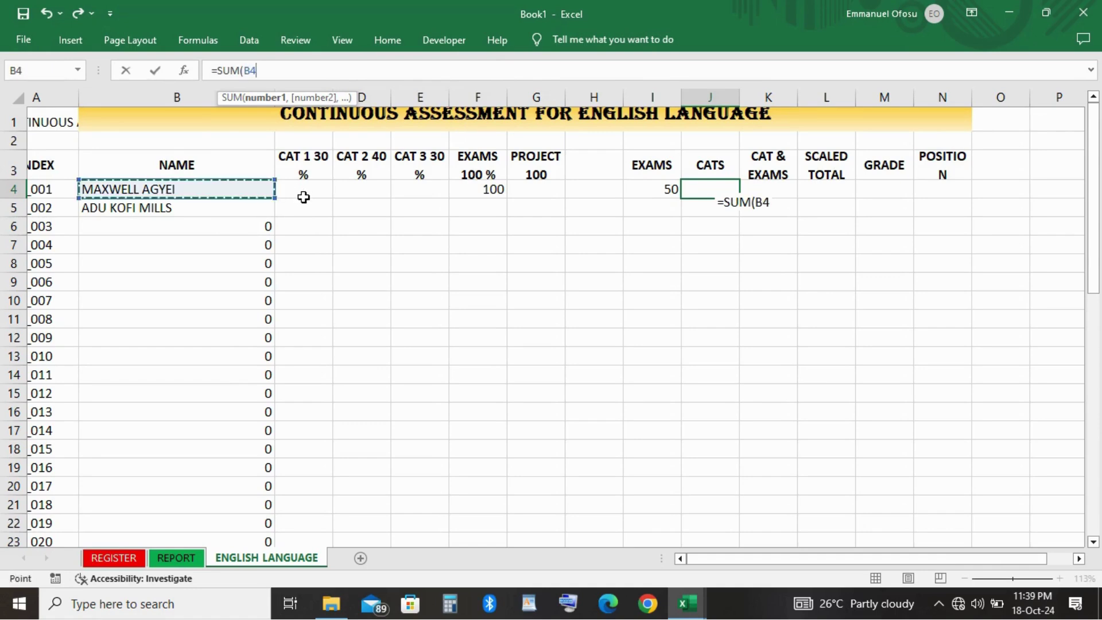
click(303, 196)
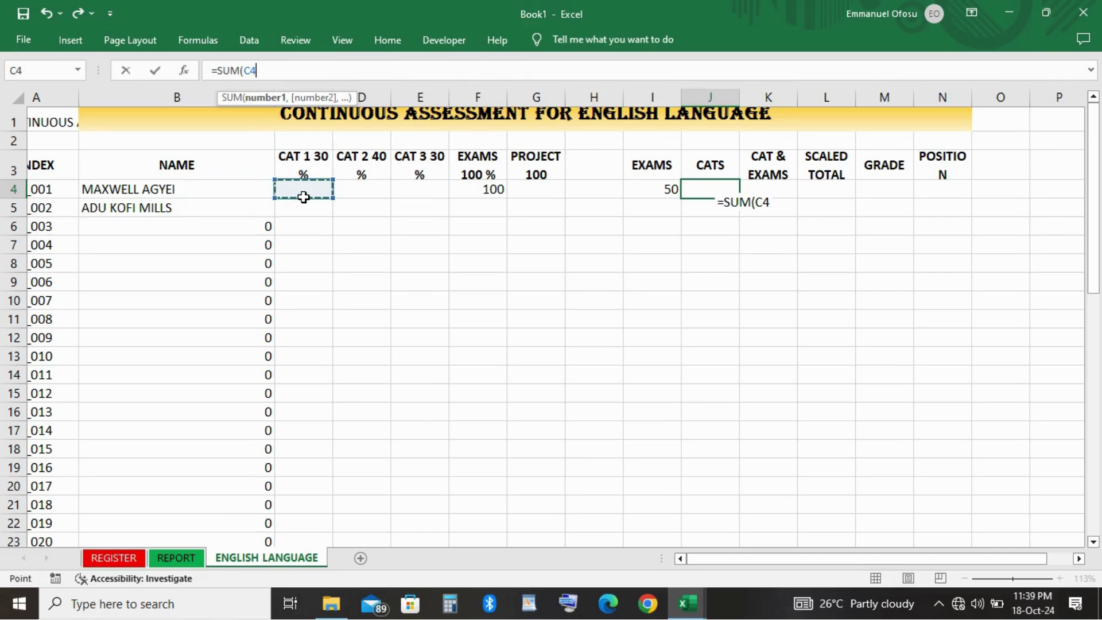
key(shift+Right)
key(shift+Right)
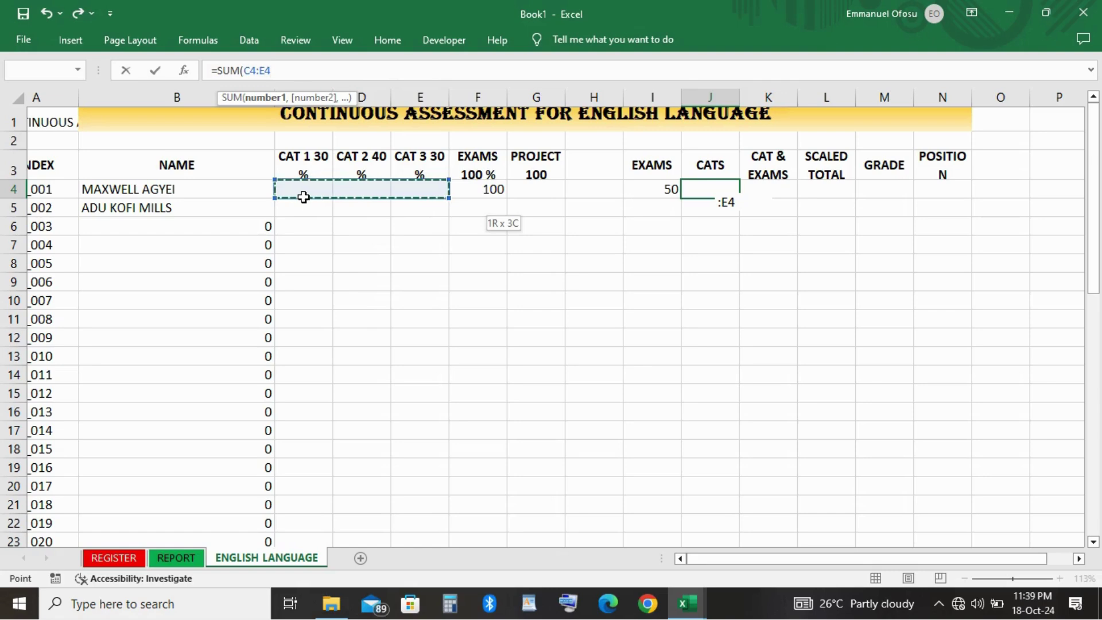
text())
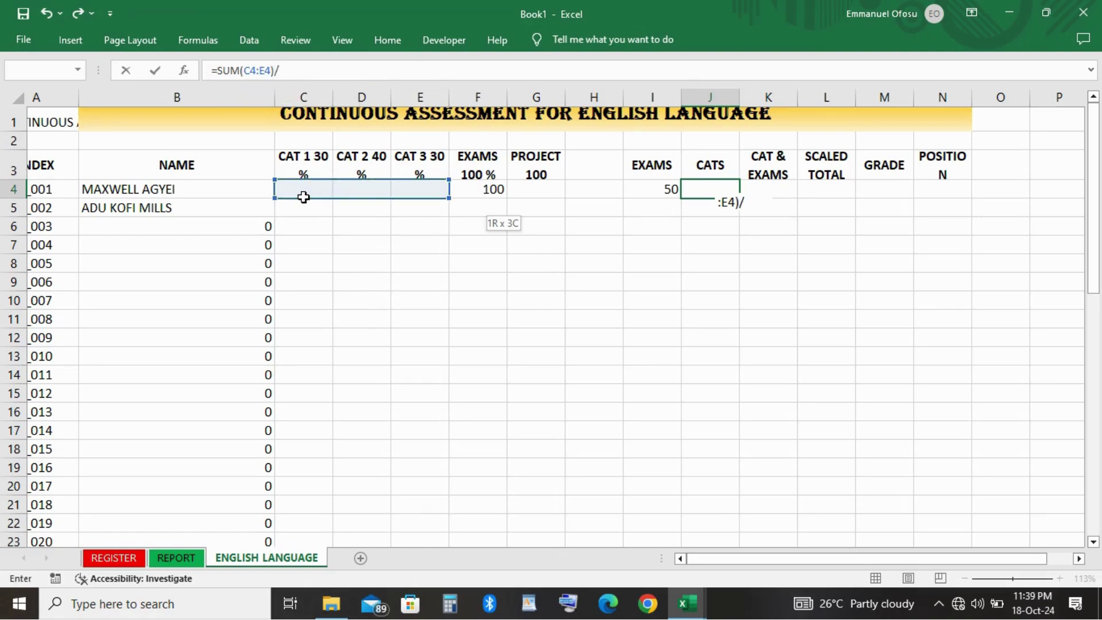
text(/2)
key(Return)
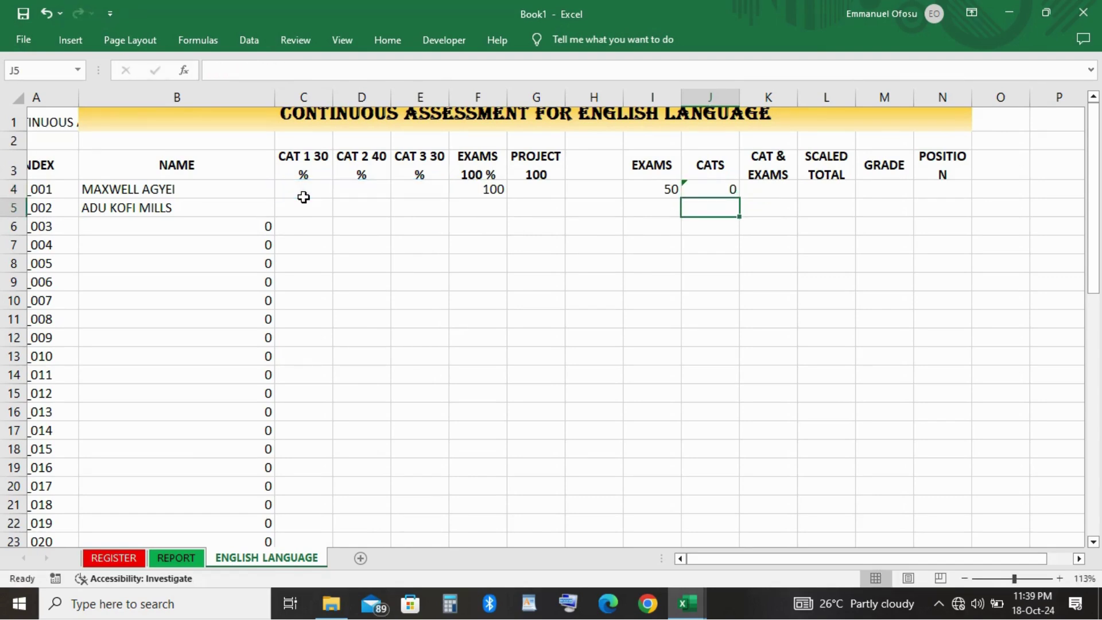
click(300, 194)
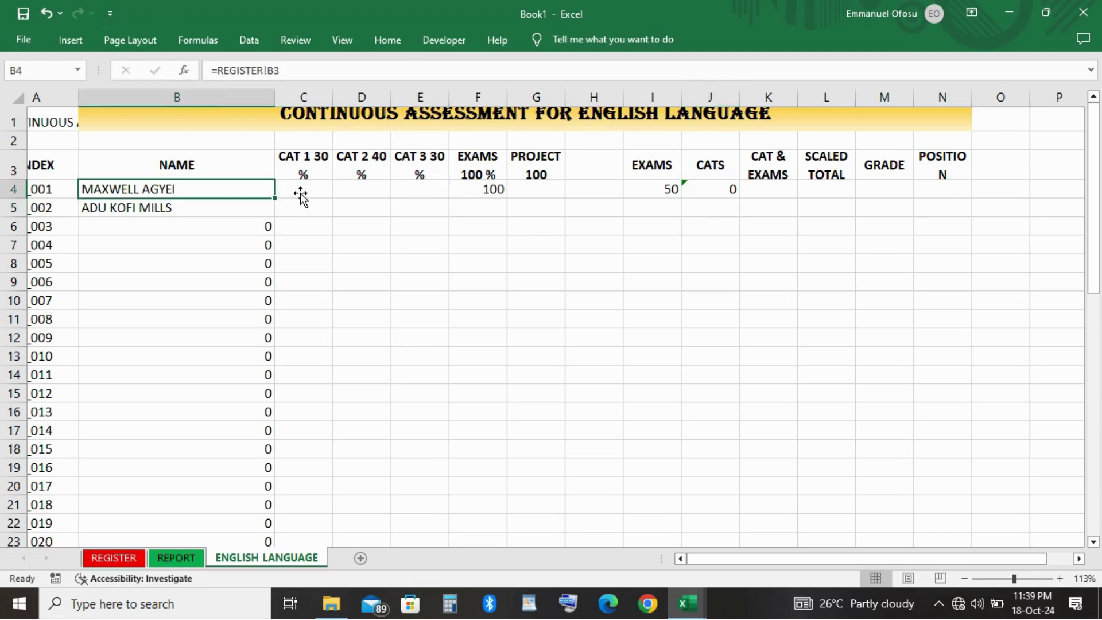
Enter test CAT scores 30, 40 and 30 in C4, D4 and E4.
click(301, 193)
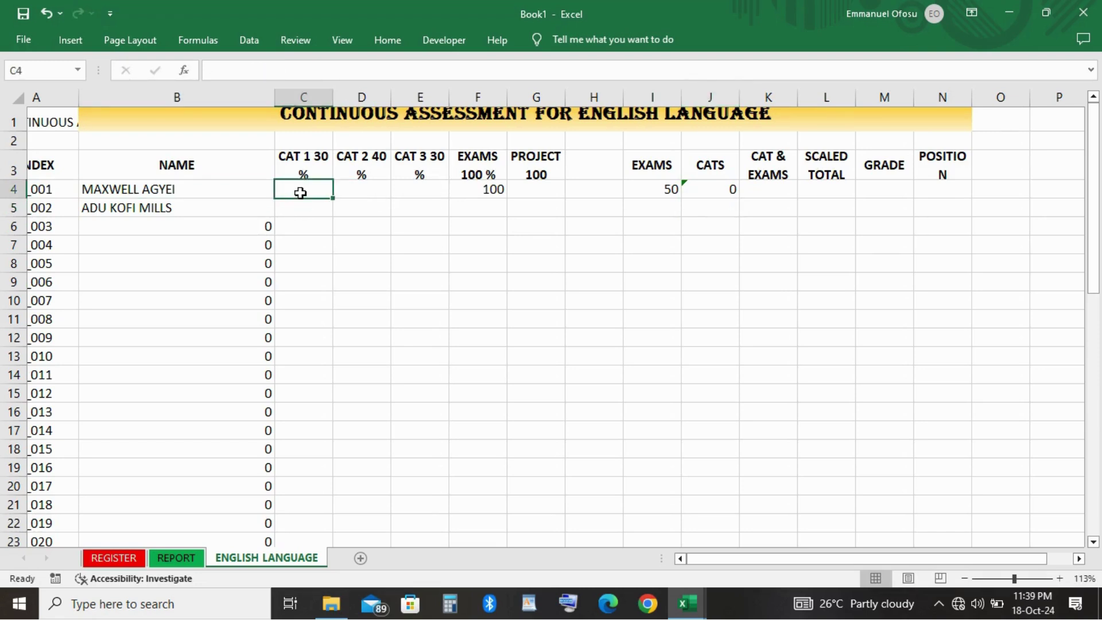
text(30)
key(Tab)
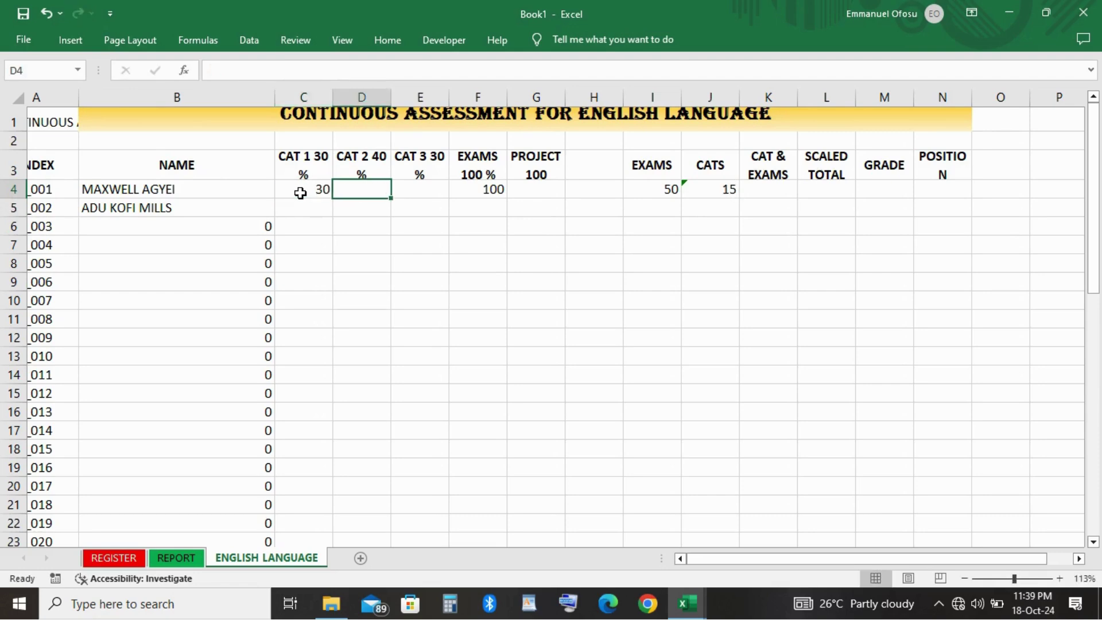
text(40)
key(Tab)
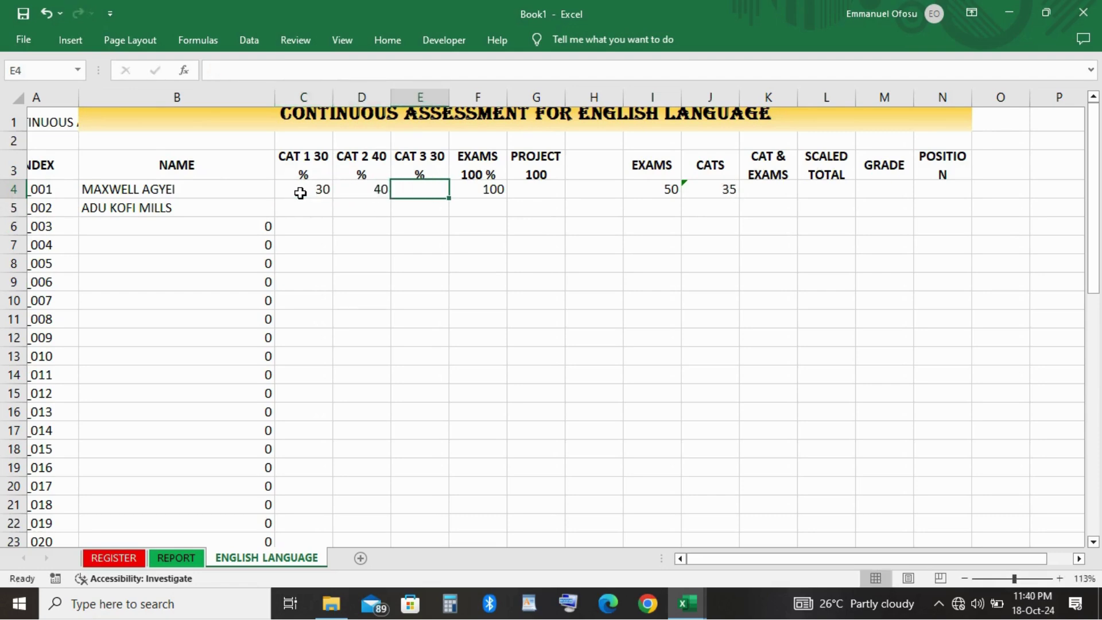
text(30)
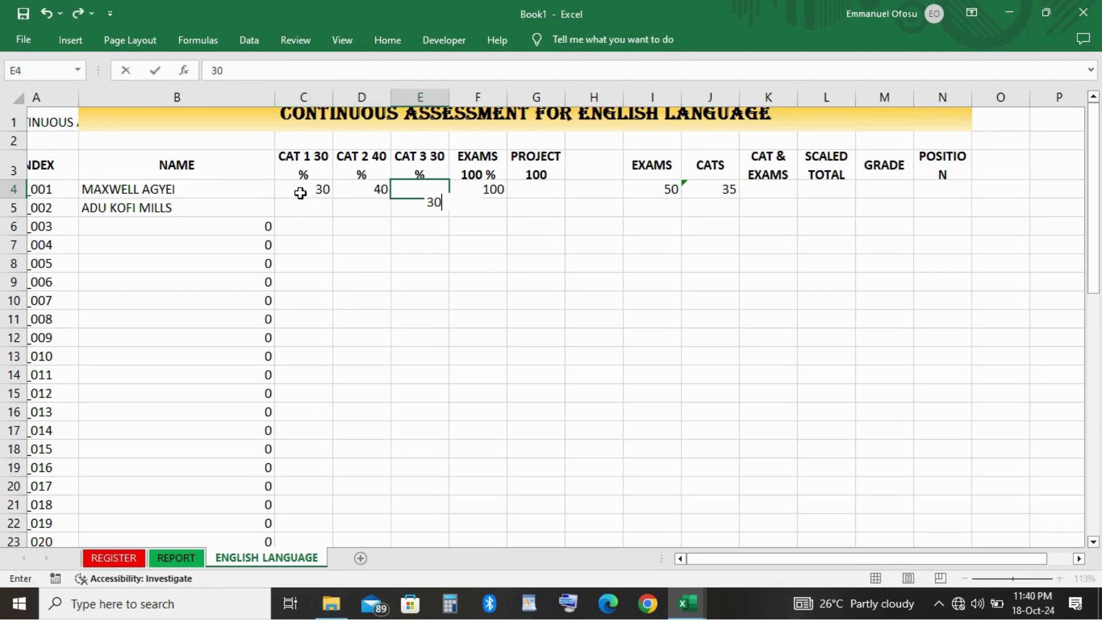
key(Return)
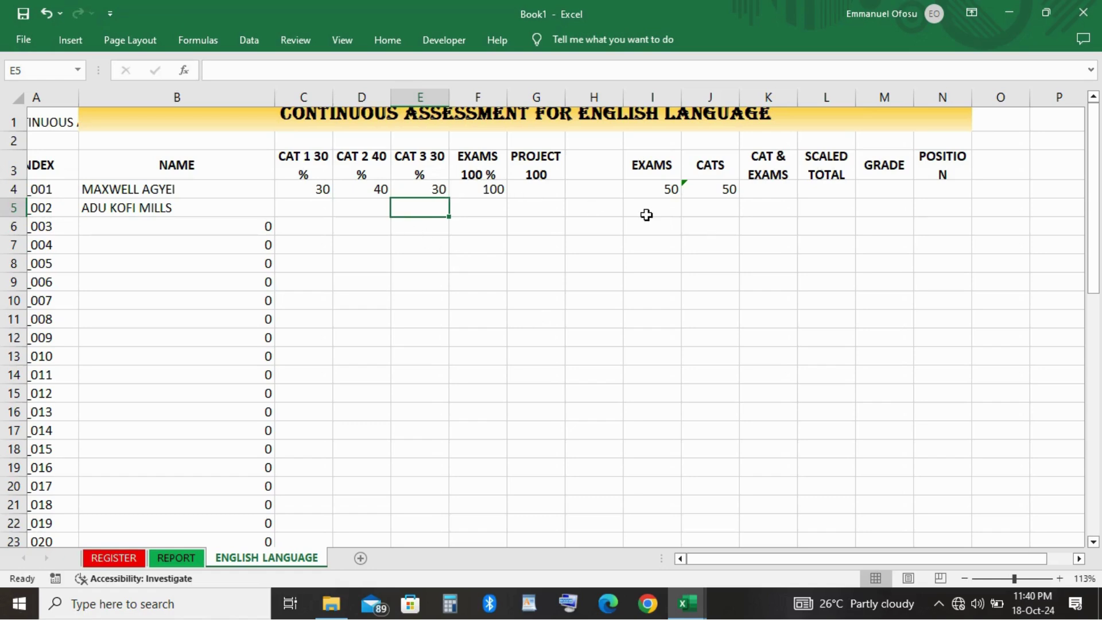
Move to K4, the first student's CAT & EXAMS cell.
right_click(764, 191)
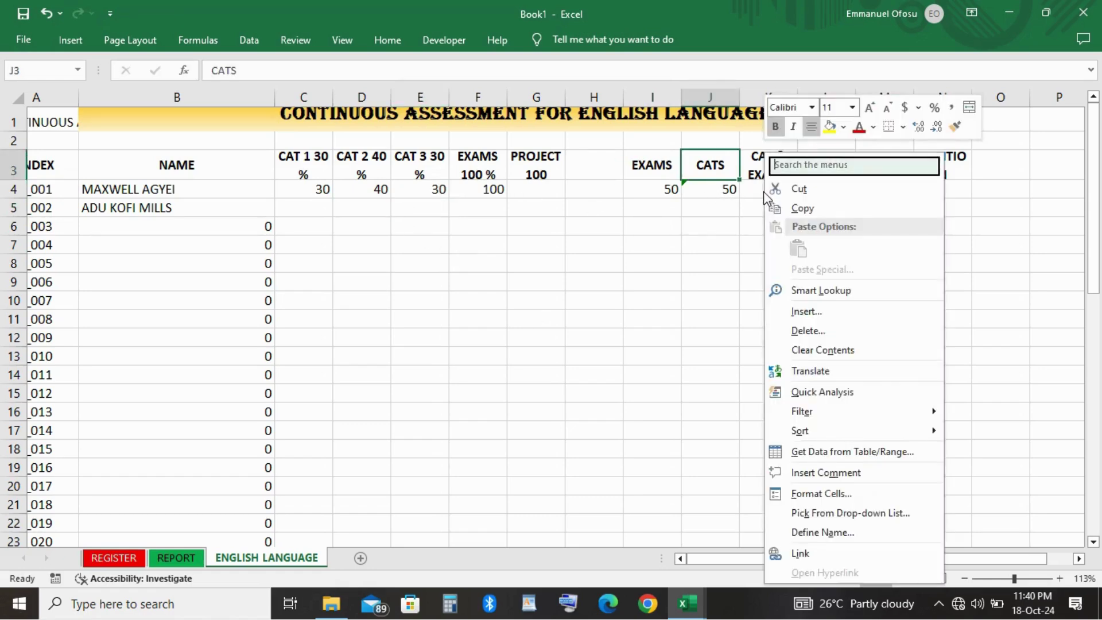
key(Escape)
click(588, 254)
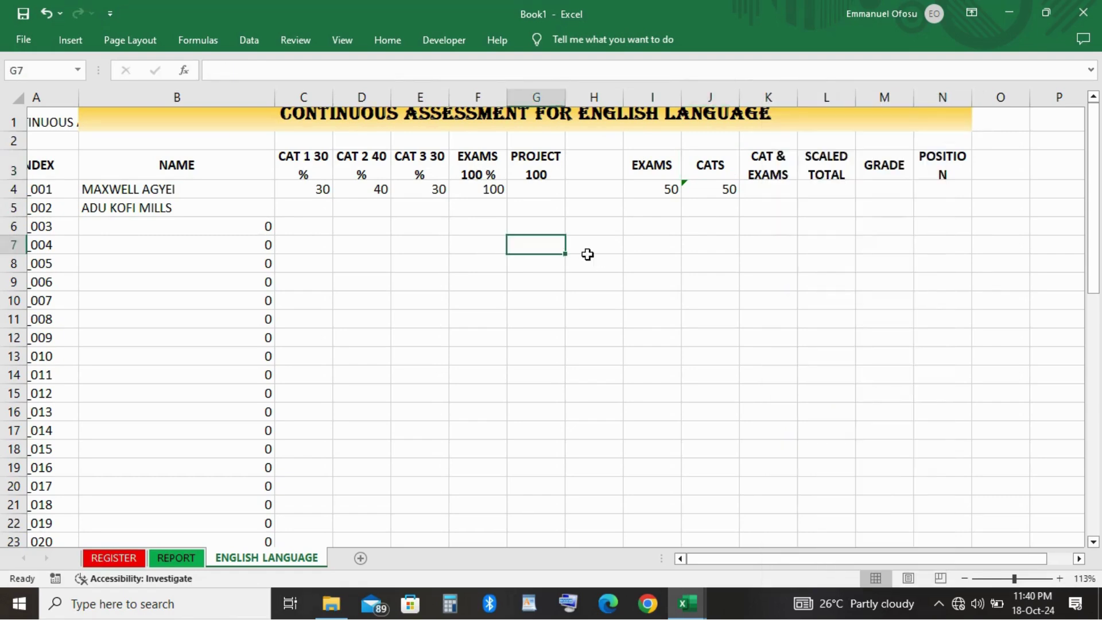
key(Up)
key(Up)
key(Right)
key(Right)
key(Right)
key(Right)
key(Right)
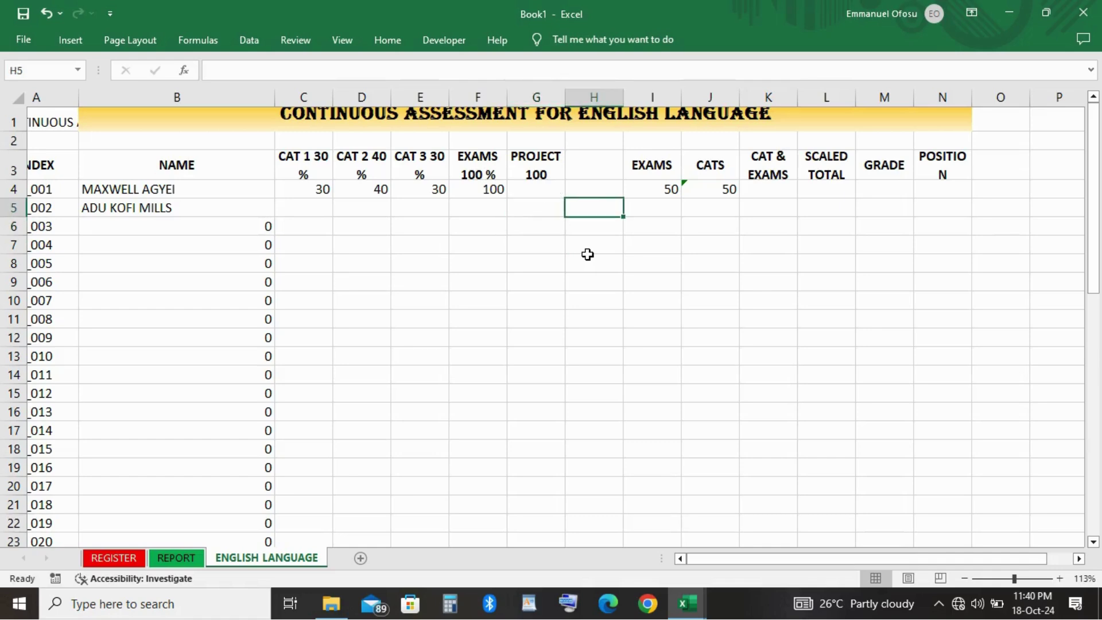
key(Up)
key(Left)
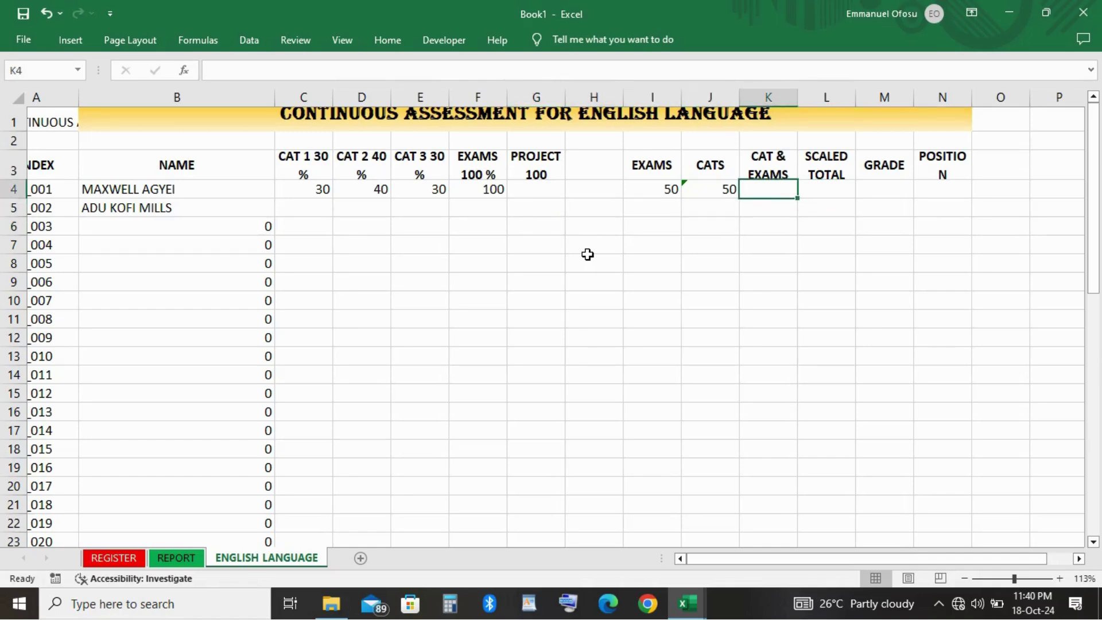
Make K4 add the EXAMS and CATS values (50 + 50) to give 100.
text(=)
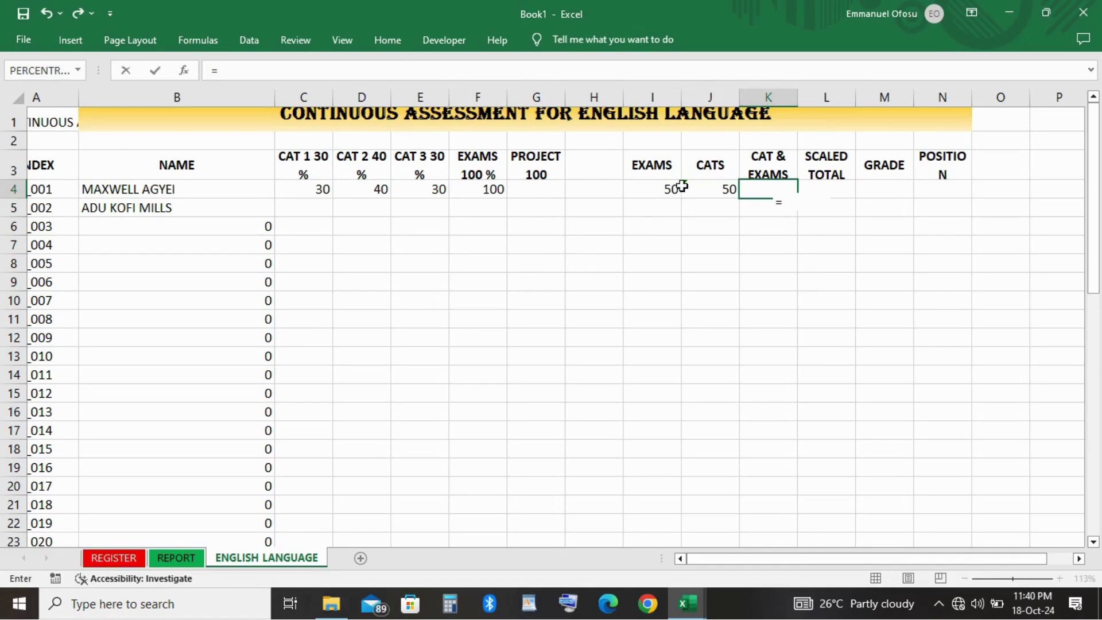
key(Left)
key(Left)
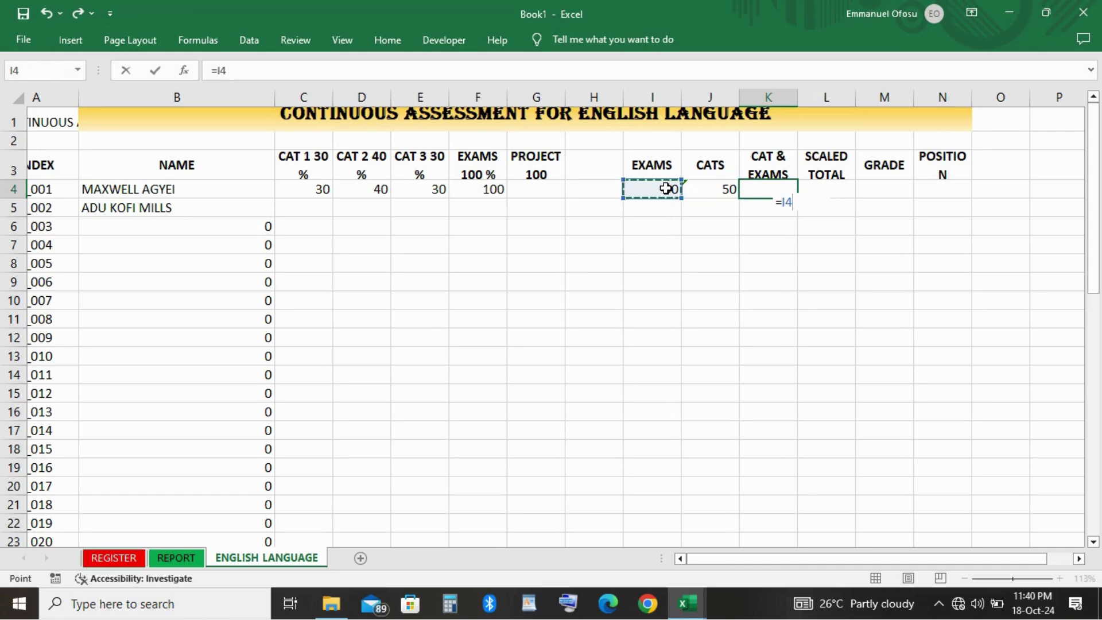
text(+)
key(Right)
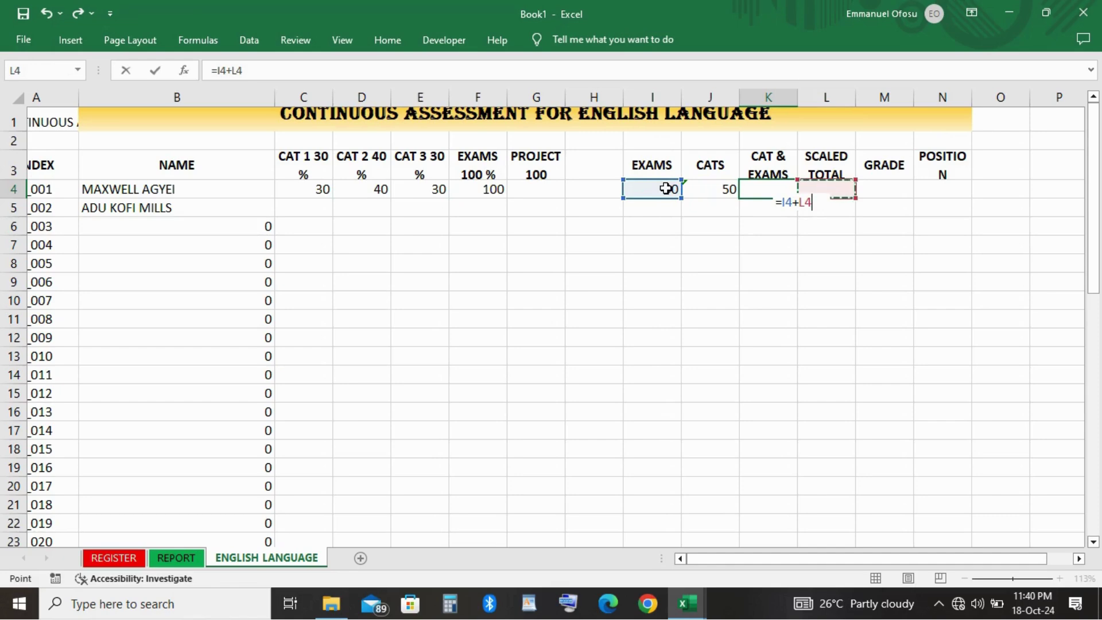
key(Left)
key(Left)
key(Return)
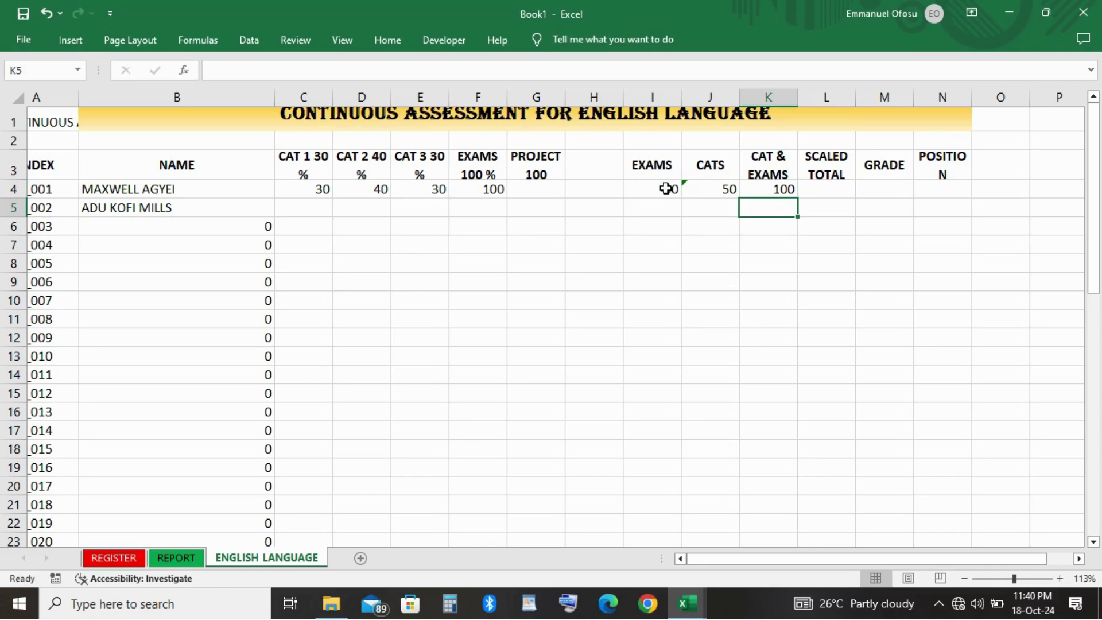
Enter =K4 in L4 so the first student's scaled total shows 100.
scroll(784, 191, right, 1)
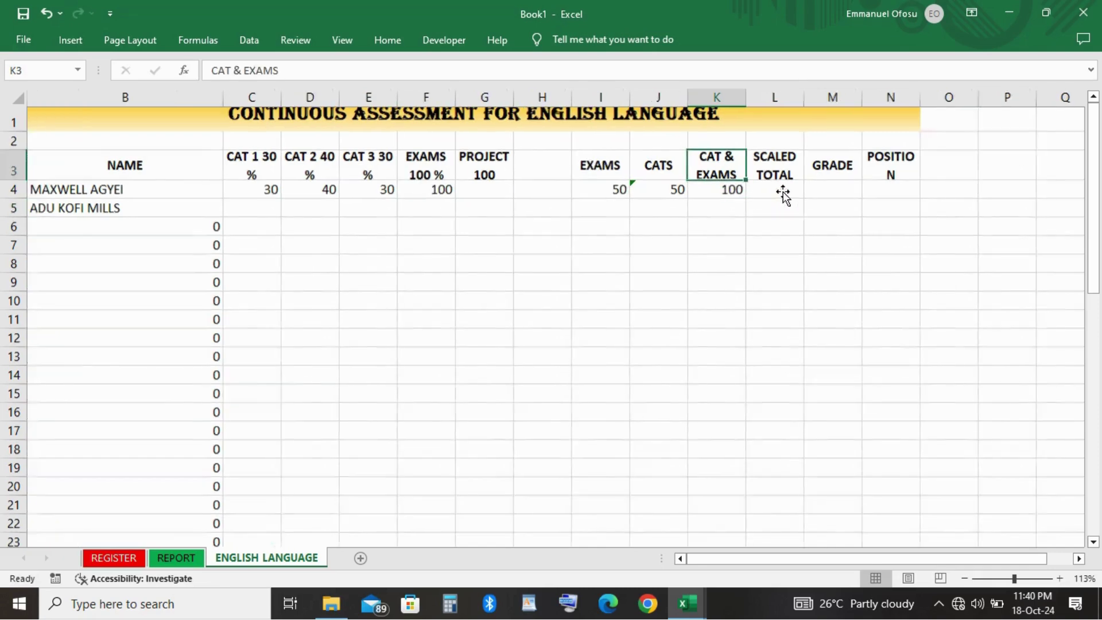
scroll(783, 191, up, 1)
click(795, 241)
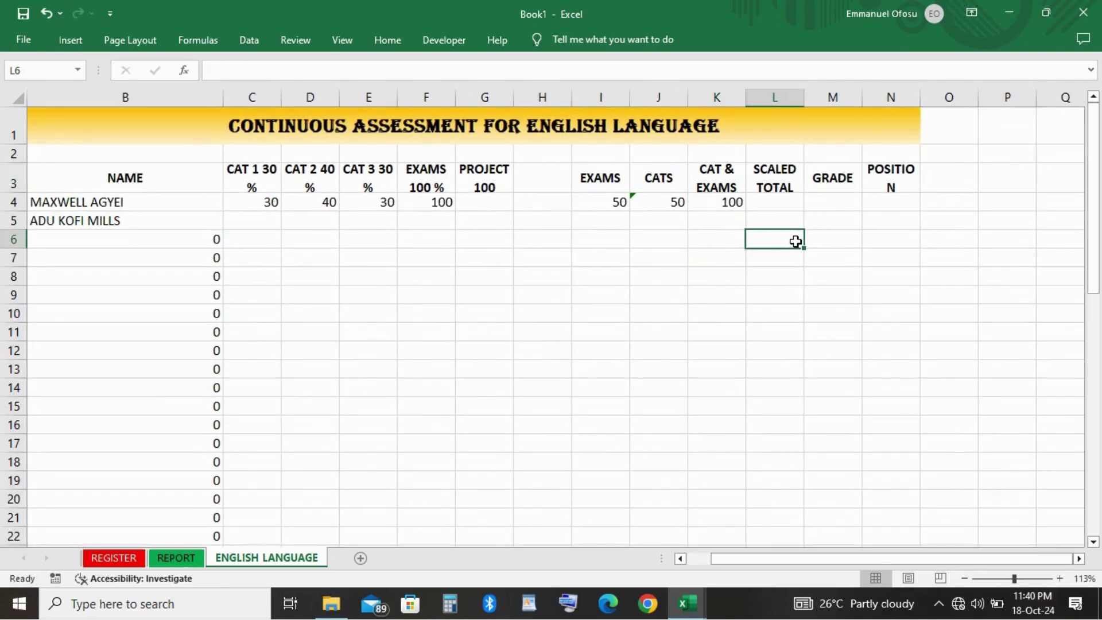
key(Up)
key(Right)
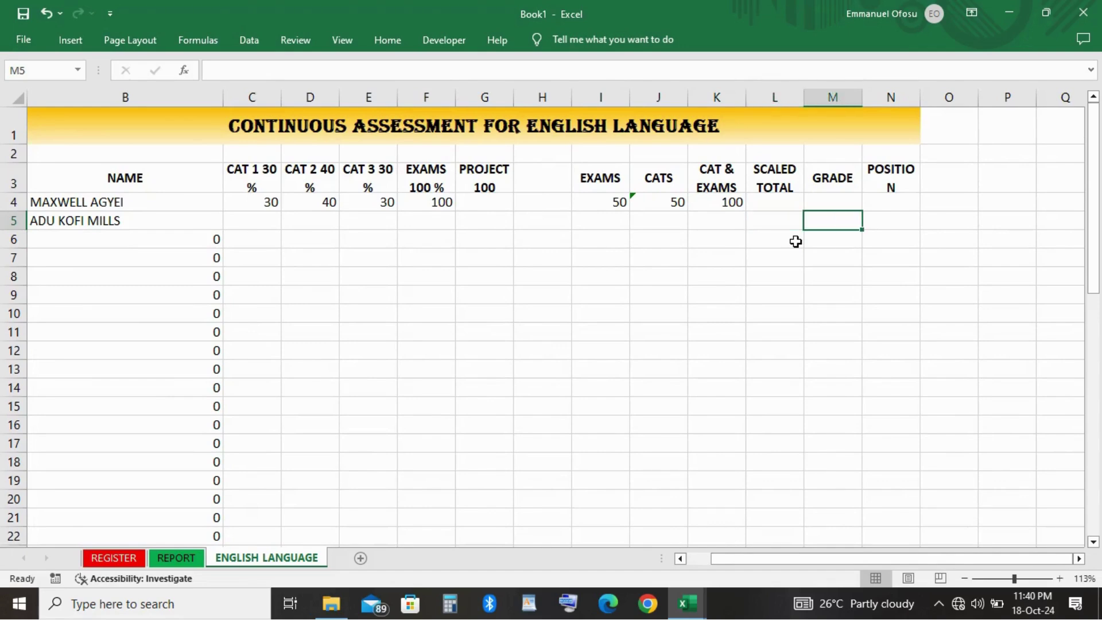
key(Up)
key(Left)
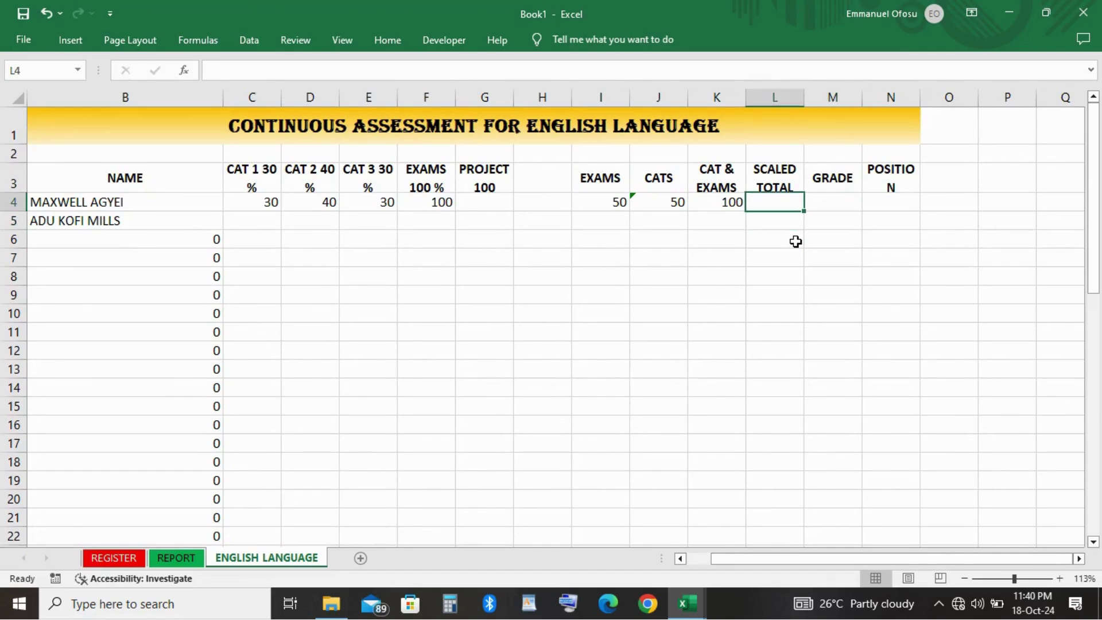
text(=)
key(Left)
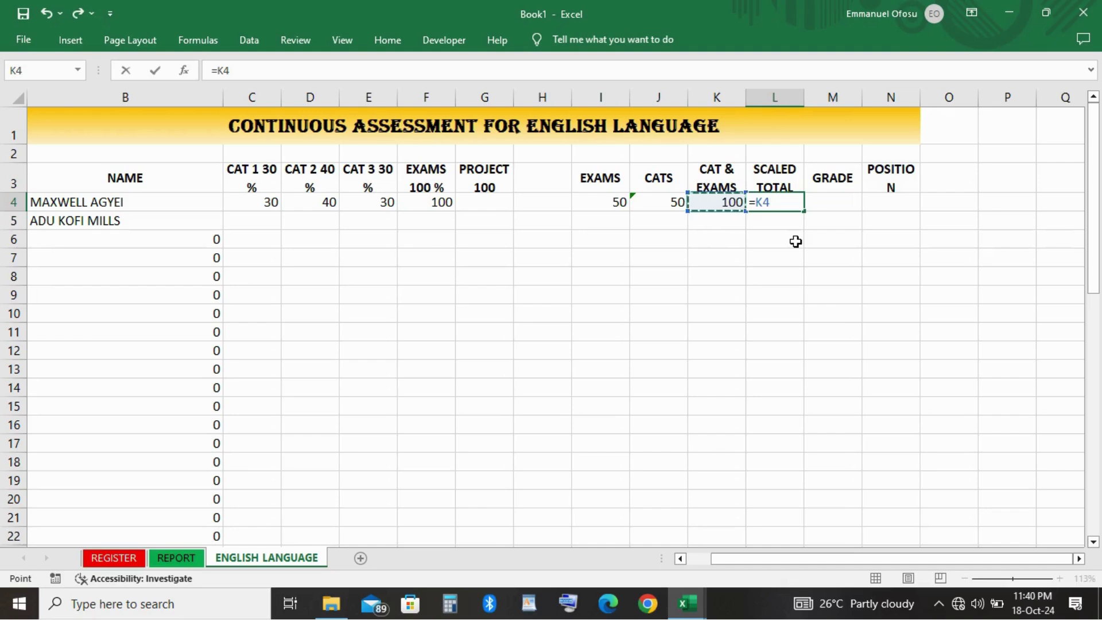
key(Return)
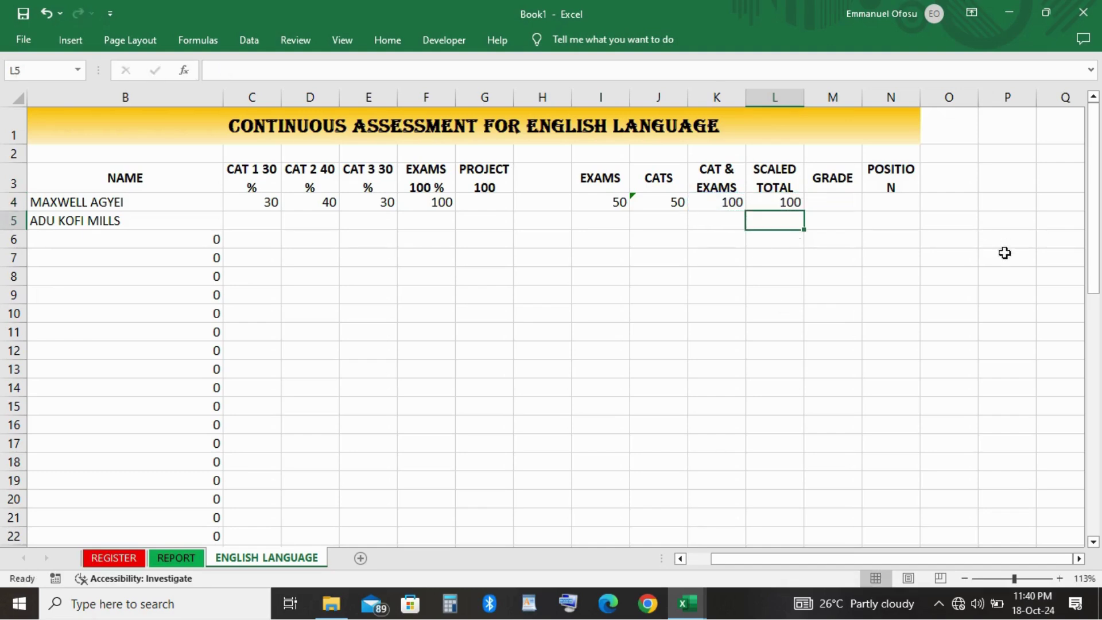
click(818, 293)
scroll(654, 320, down, 2)
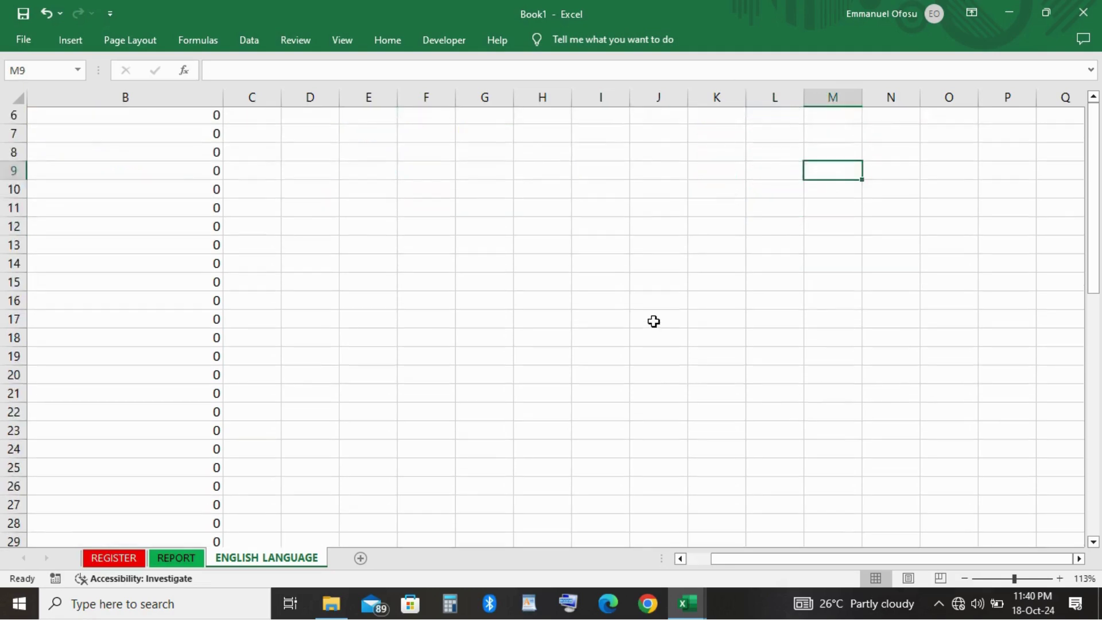
scroll(655, 319, up, 3)
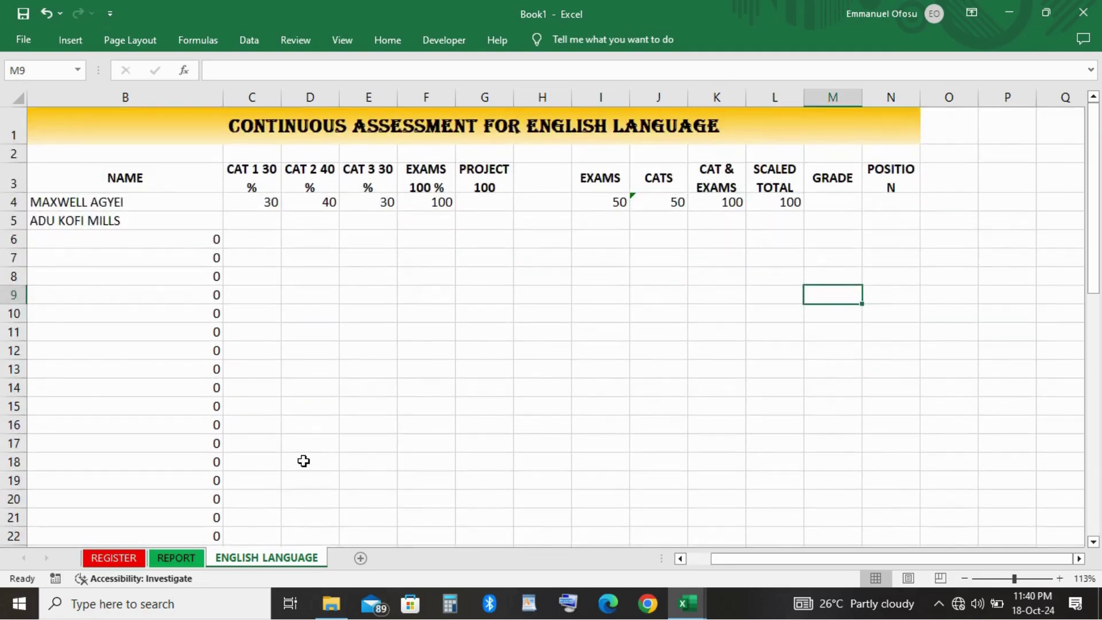
On the REPORT sheet, select the grade lookup table N20:P28.
click(182, 557)
scroll(847, 423, down, 3)
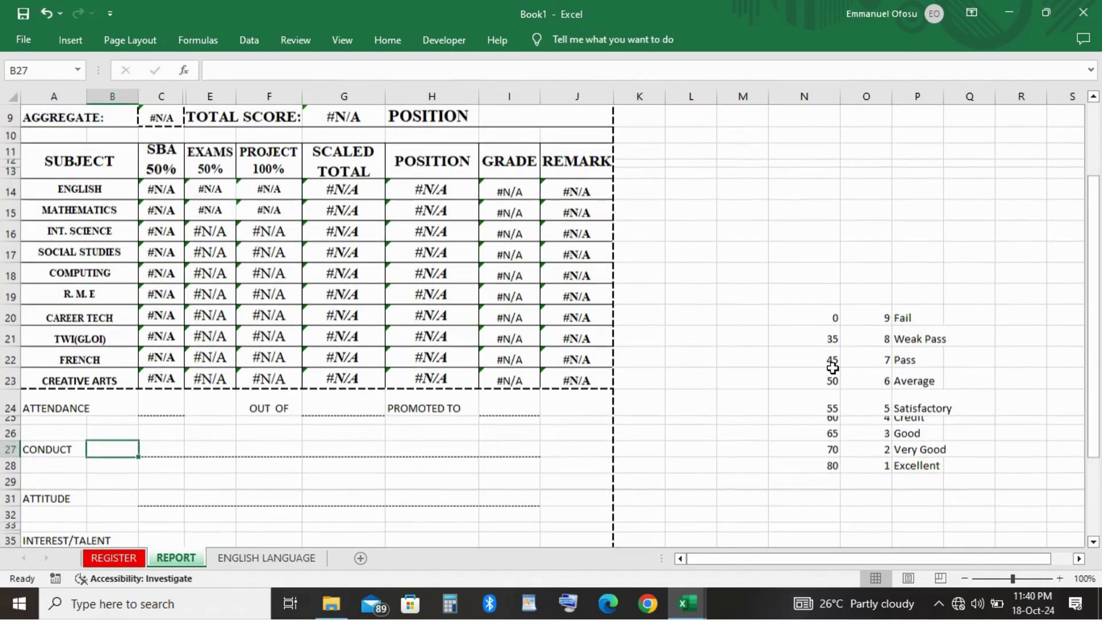
click(815, 324)
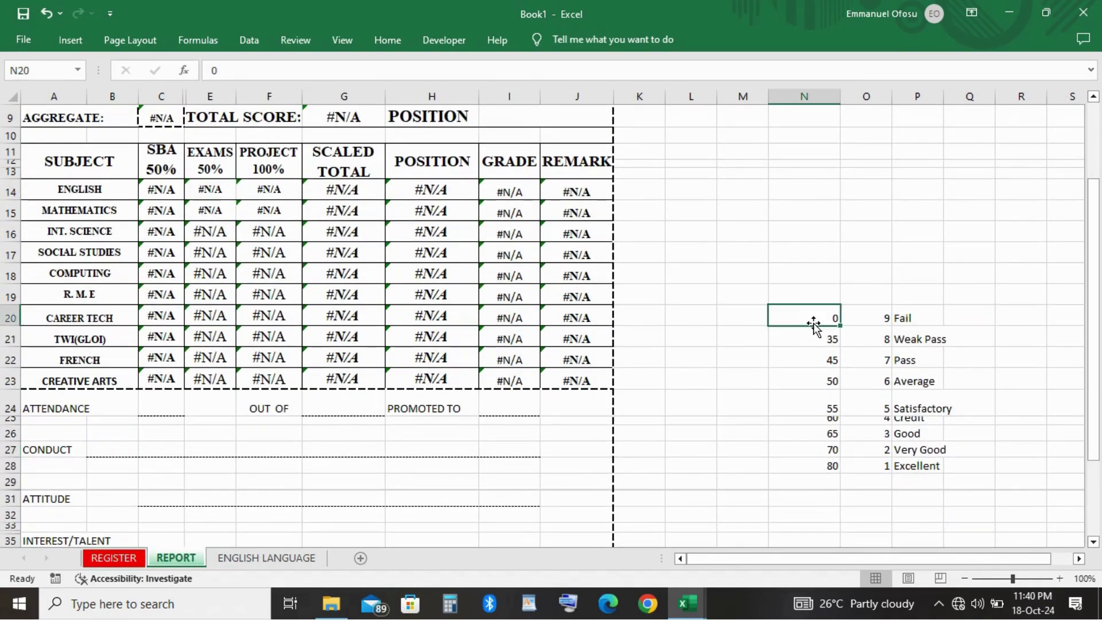
key(Right)
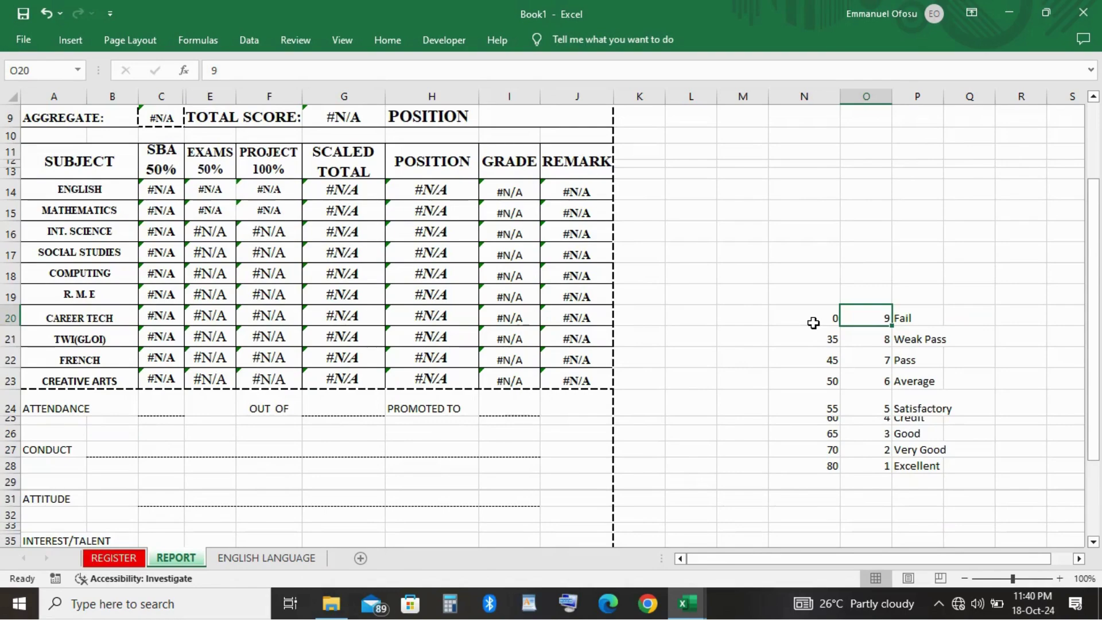
key(Right)
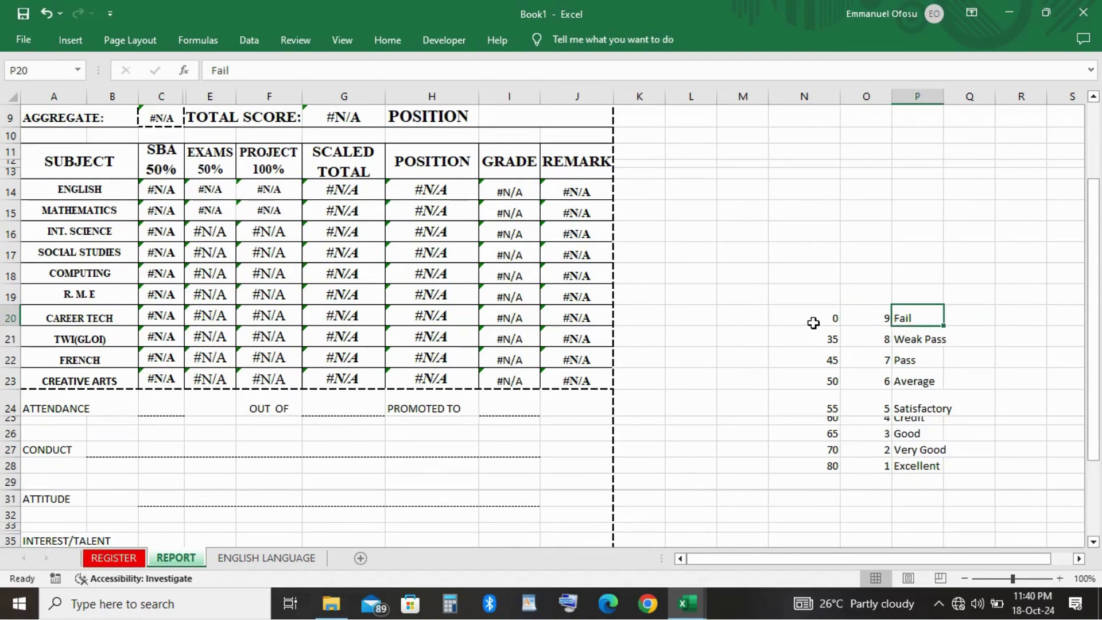
key(Left)
key(Left)
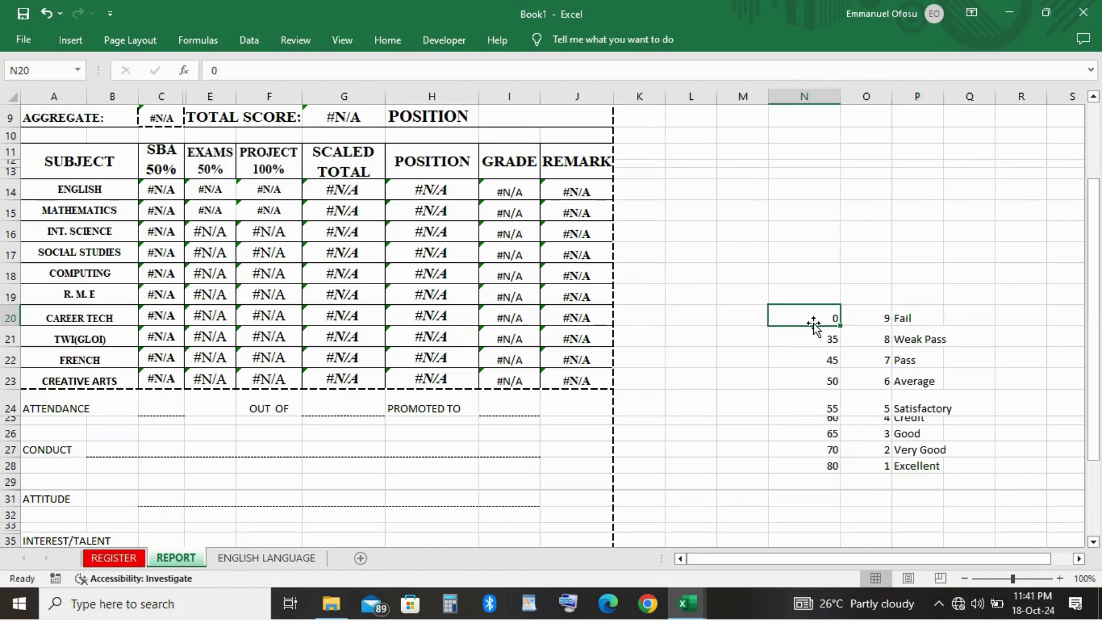
key(shift+Down)
key(shift+Down)
key(shift+Down)
key(shift+Down)
key(shift+Down)
key(shift+Down)
key(shift+Down)
key(shift+Down)
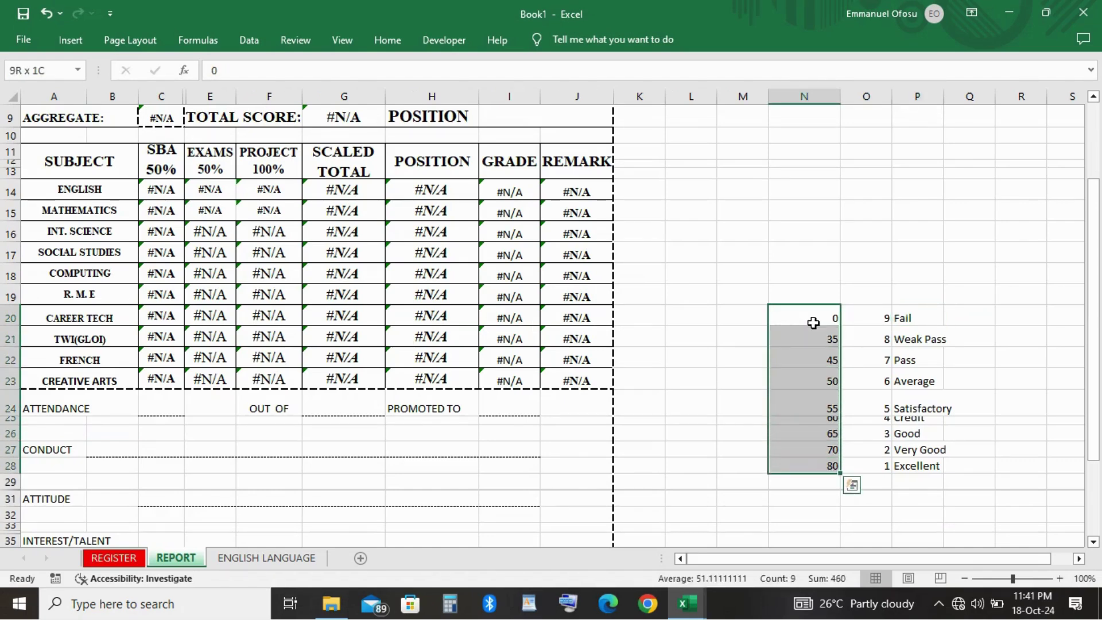
key(shift+Right)
key(shift+Right)
Define a new name for the selected table, entering APMGRADES.
right_click(814, 323)
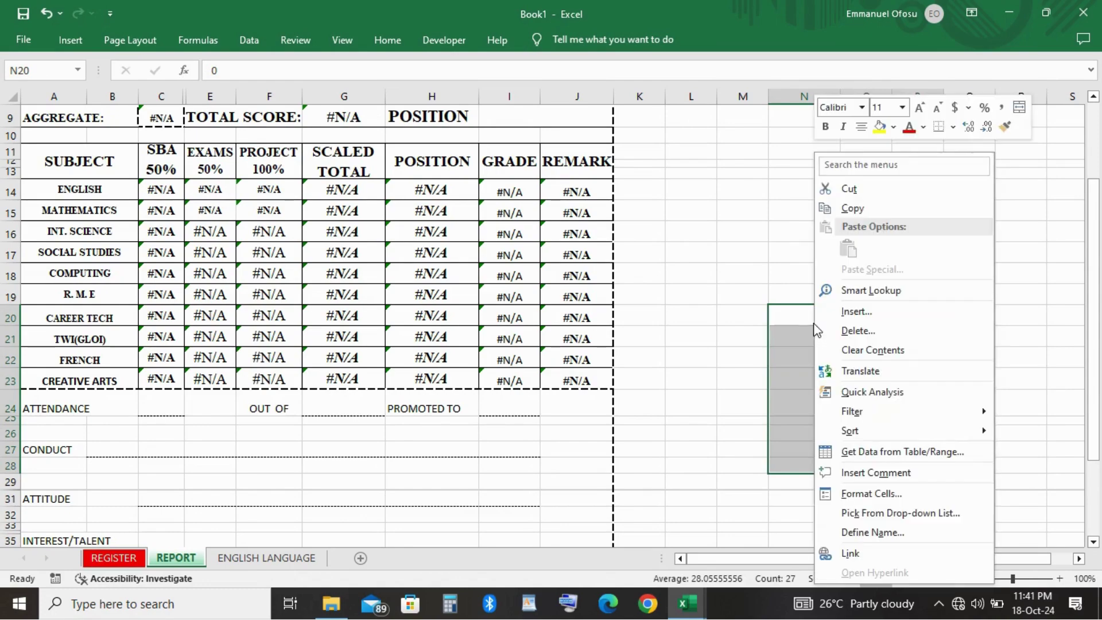
click(877, 531)
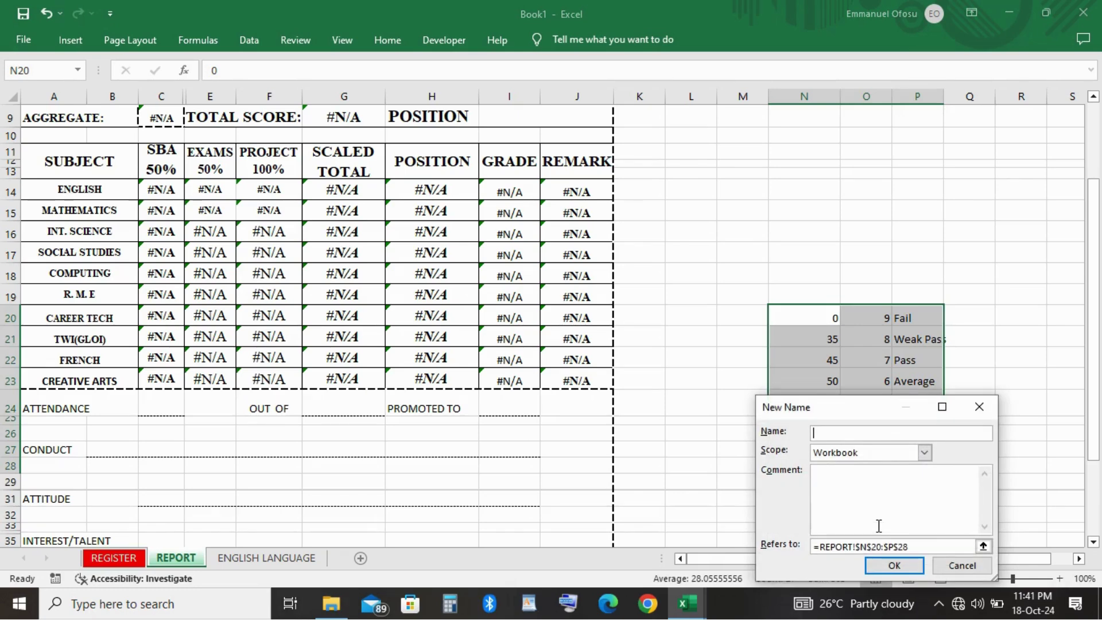
text(APMGRADES)
Confirm the APMGRADES name for N20:P28 and cancel the rejected duplicate definition.
click(895, 565)
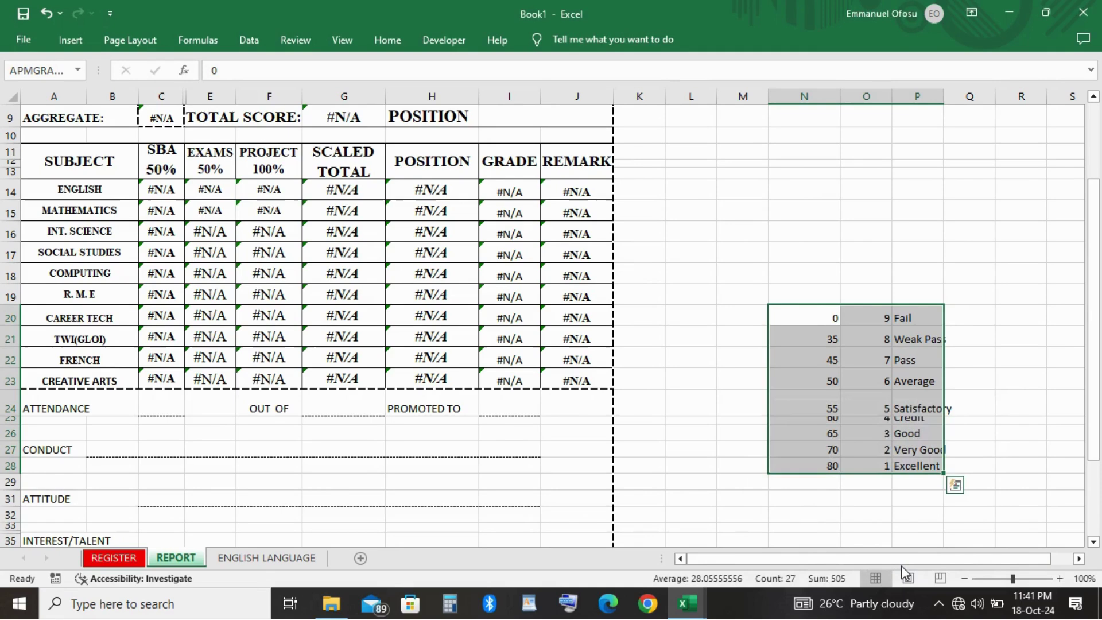
right_click(881, 380)
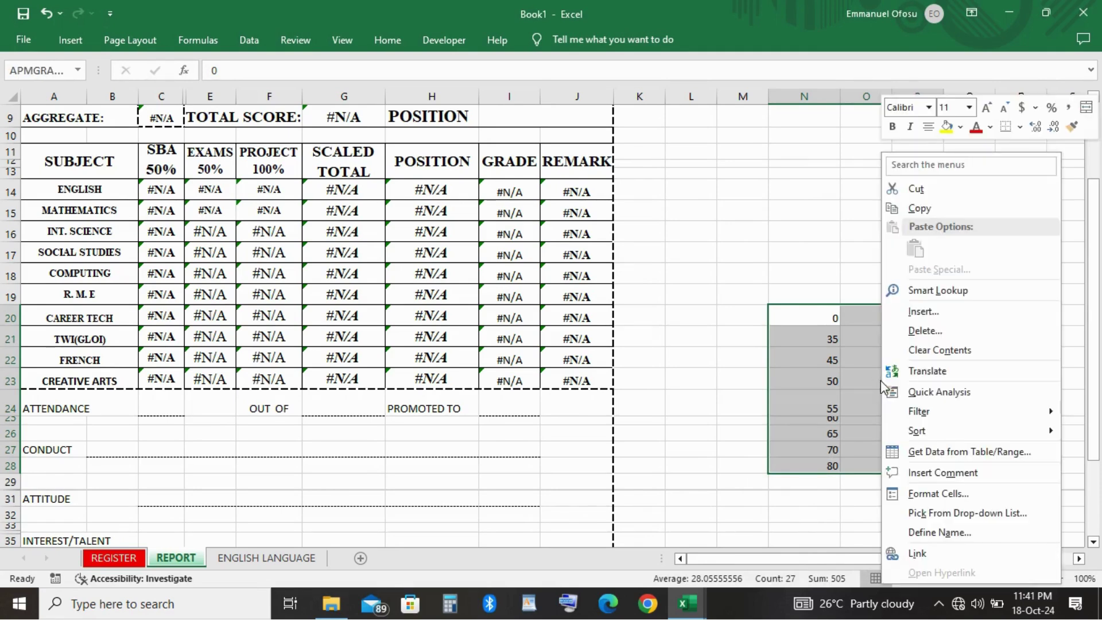
click(933, 529)
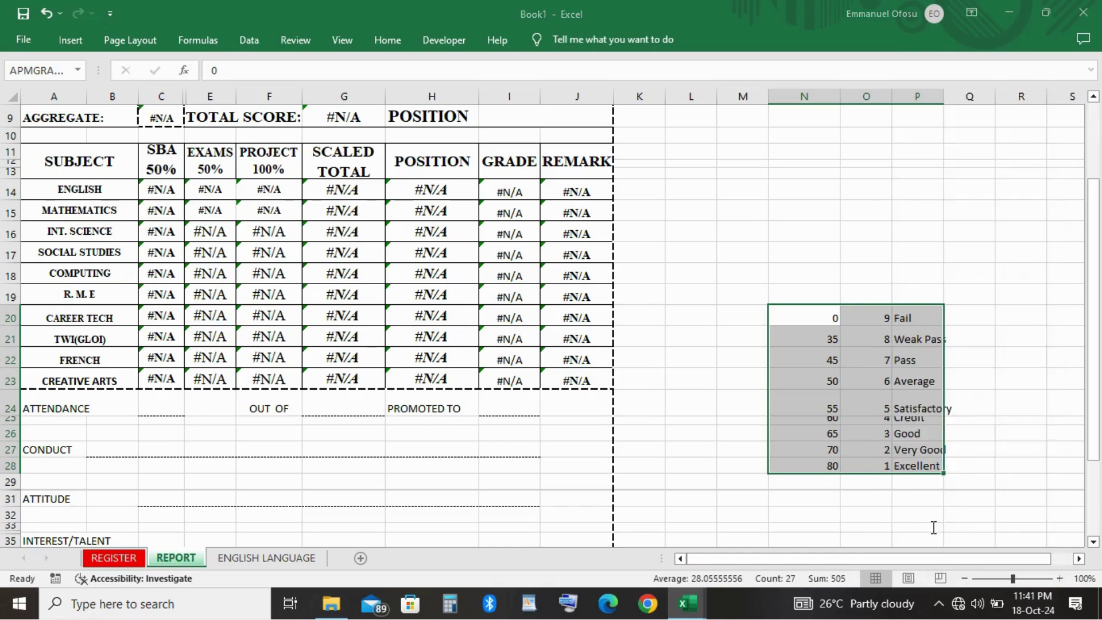
text(A)
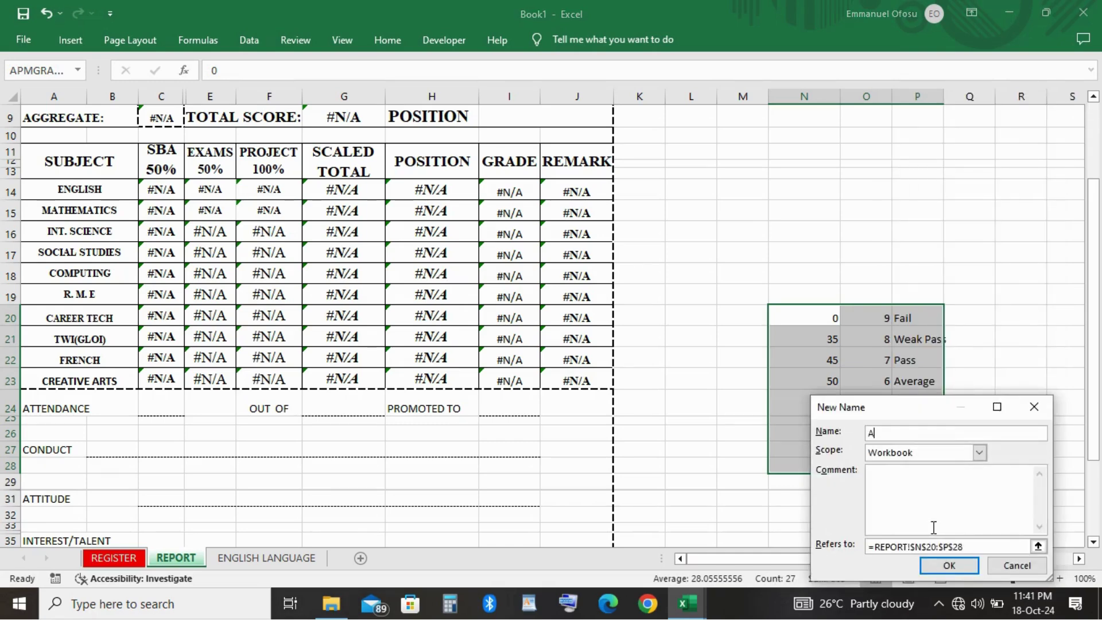
text(PMGRADES)
key(Return)
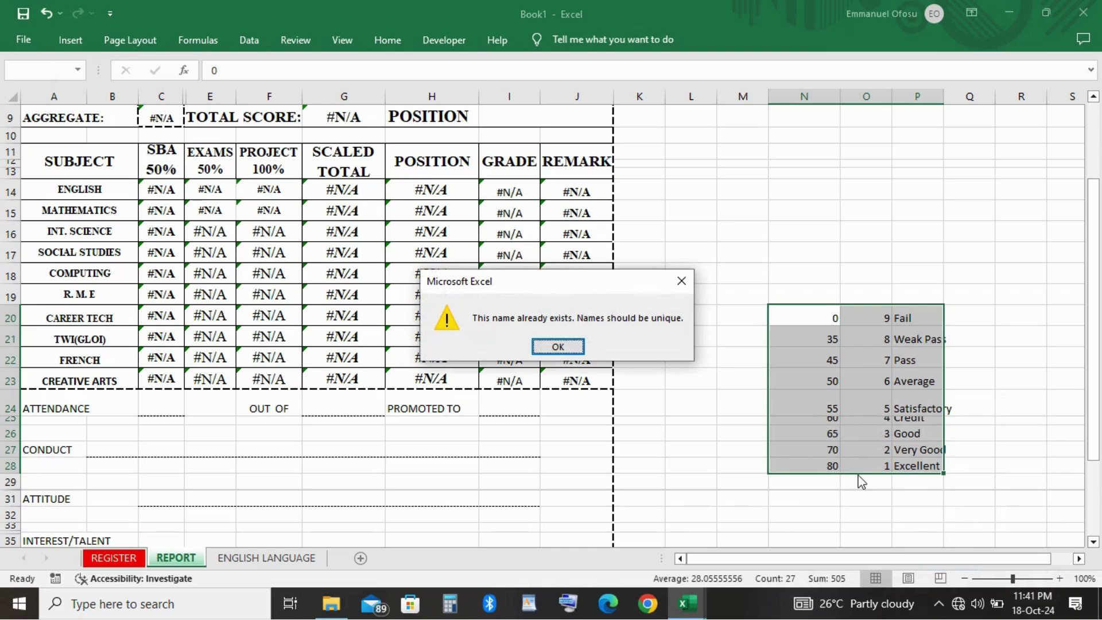
click(560, 347)
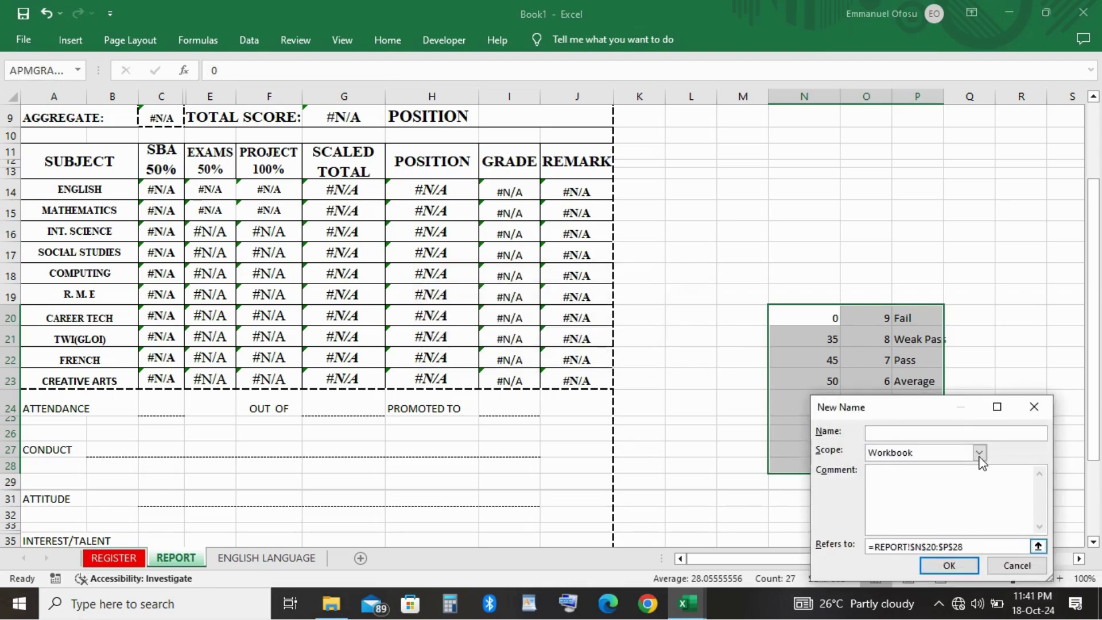
drag(1039, 405, 1039, 405)
click(1038, 404)
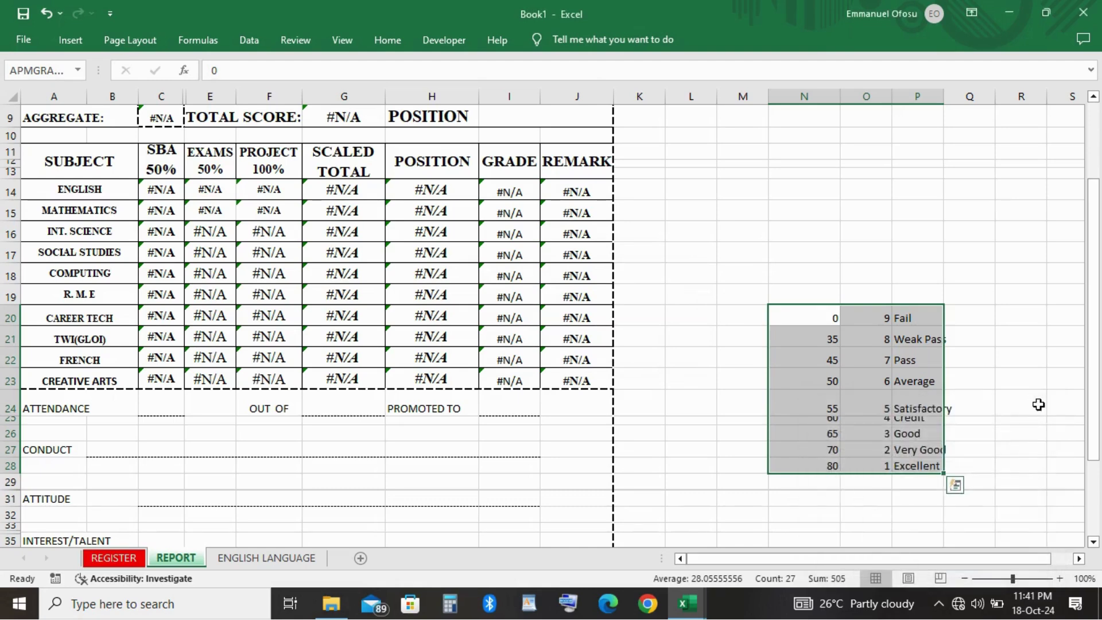
click(915, 267)
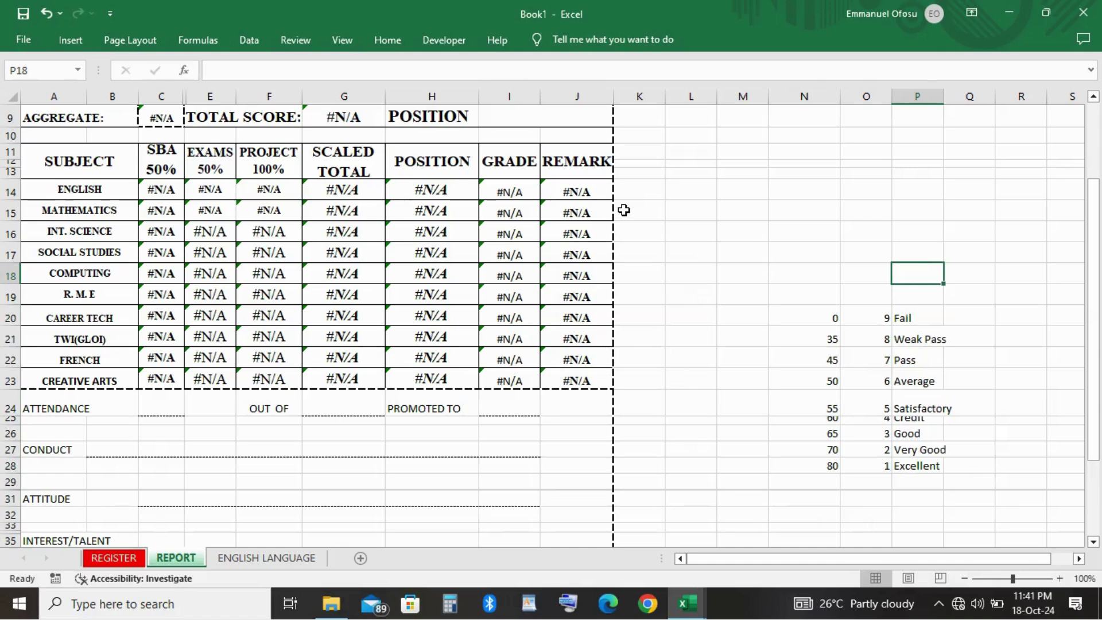
Back on ENGLISH LANGUAGE, start a VLOOKUP formula in GRADE cell M4.
click(263, 559)
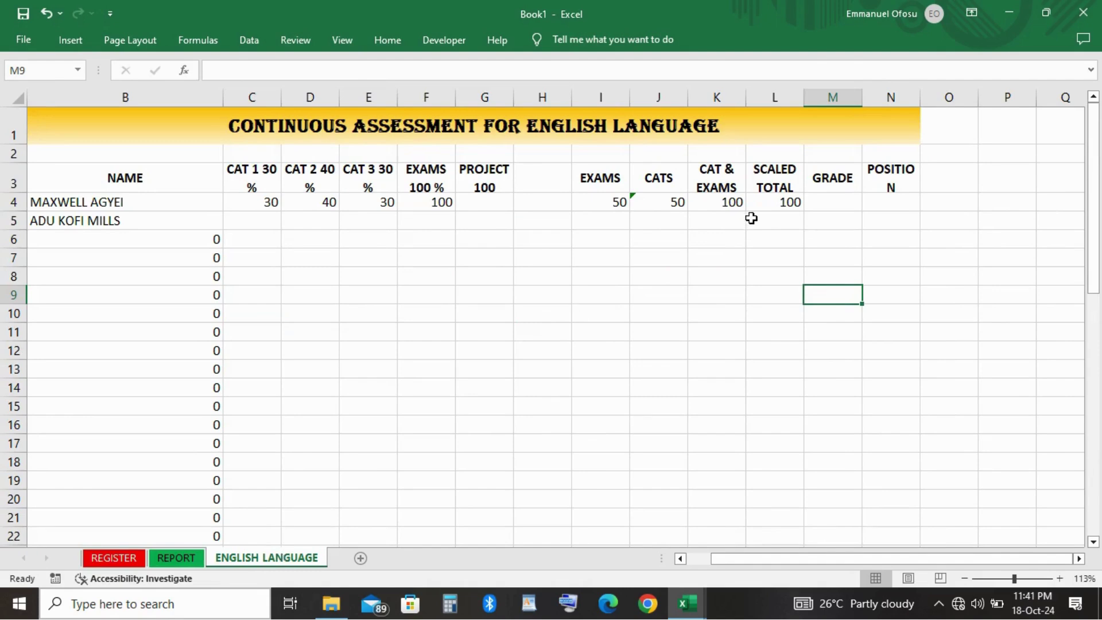
click(841, 204)
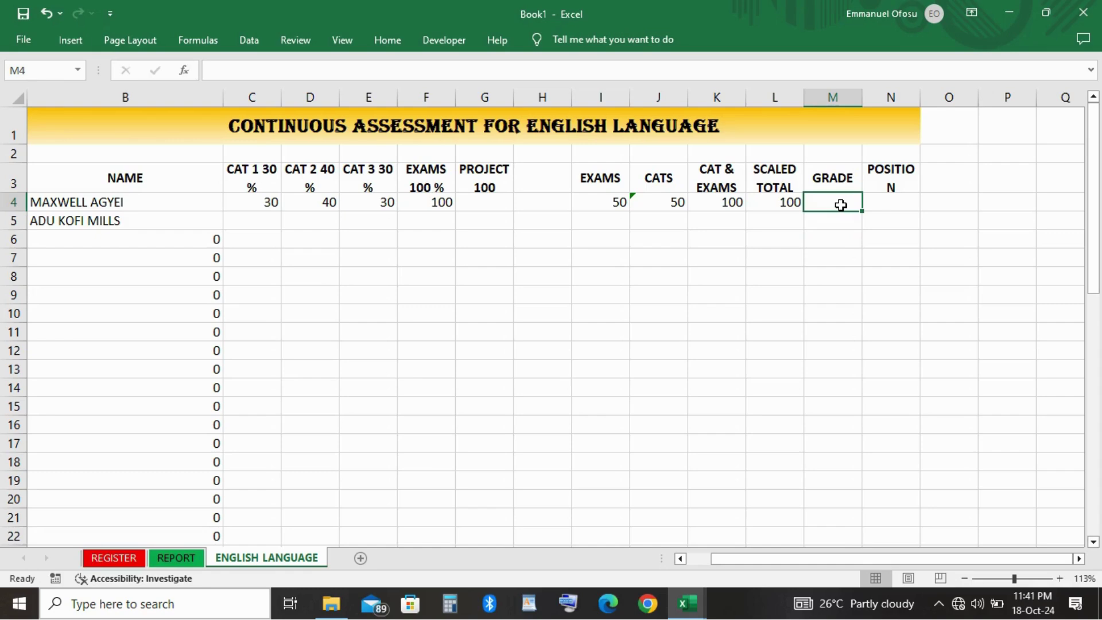
text(=)
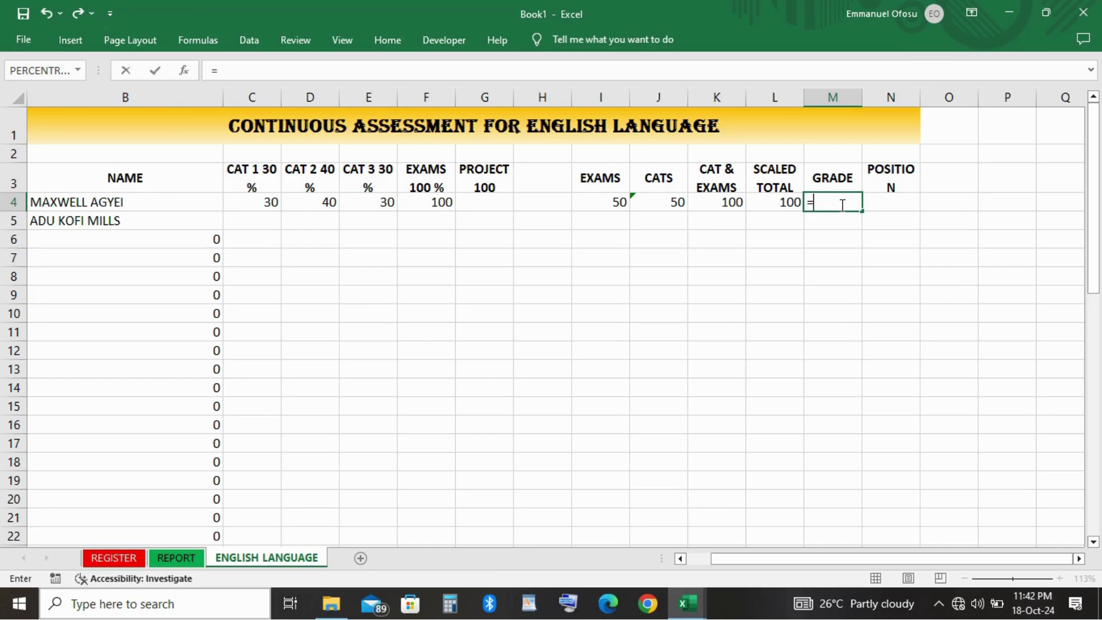
text(VL)
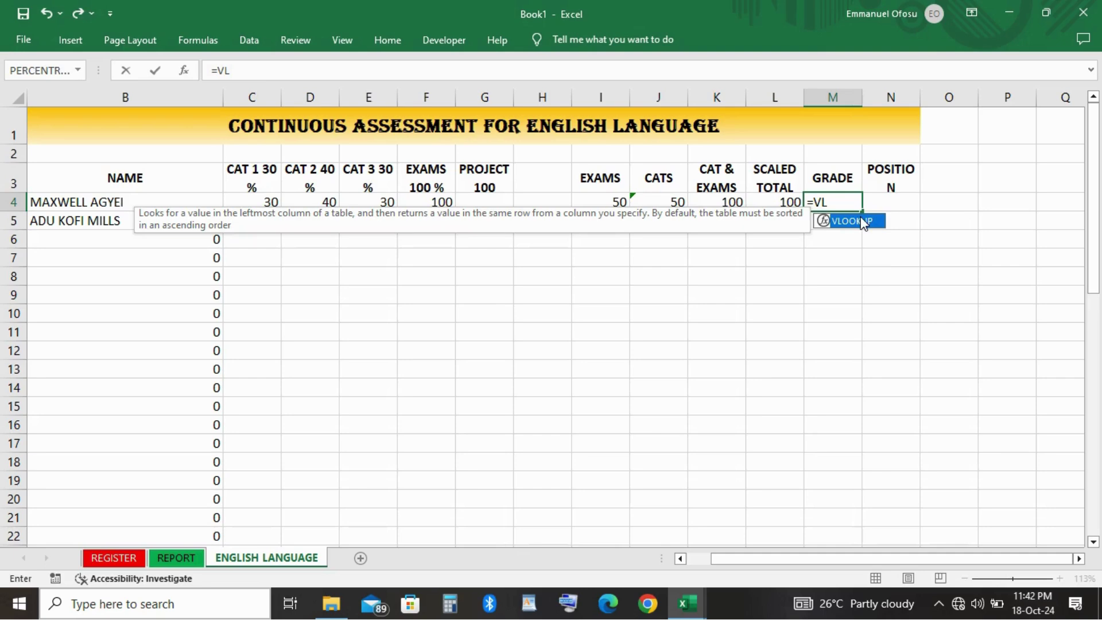
double_click(864, 223)
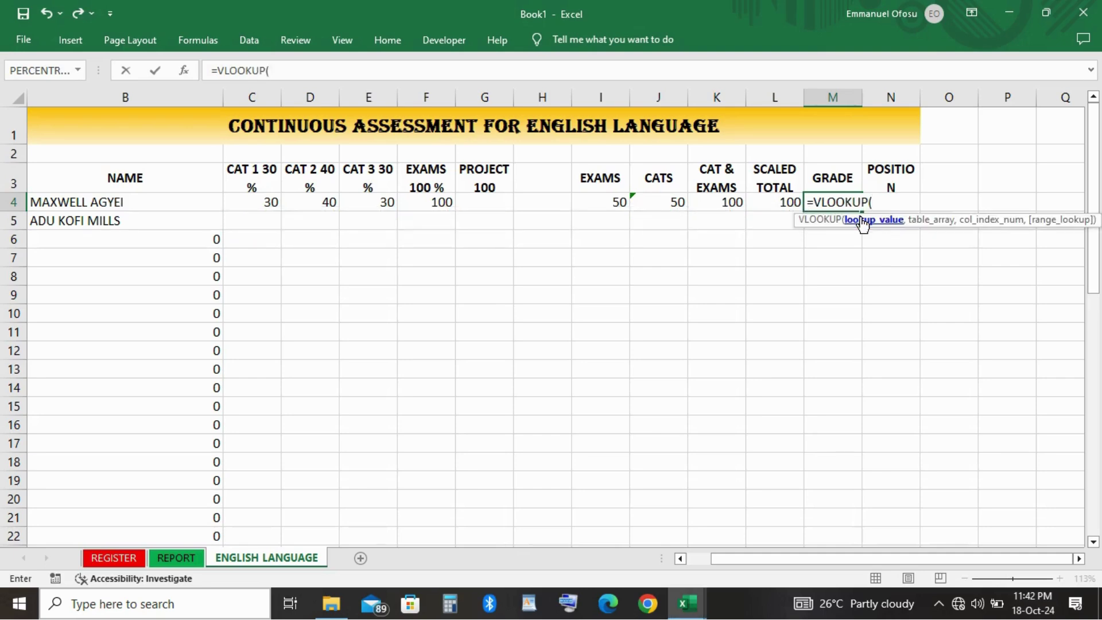
Complete =VLOOKUP(L4, APMGRADES, 2, TRUE) in M4, showing grade 1.
click(781, 203)
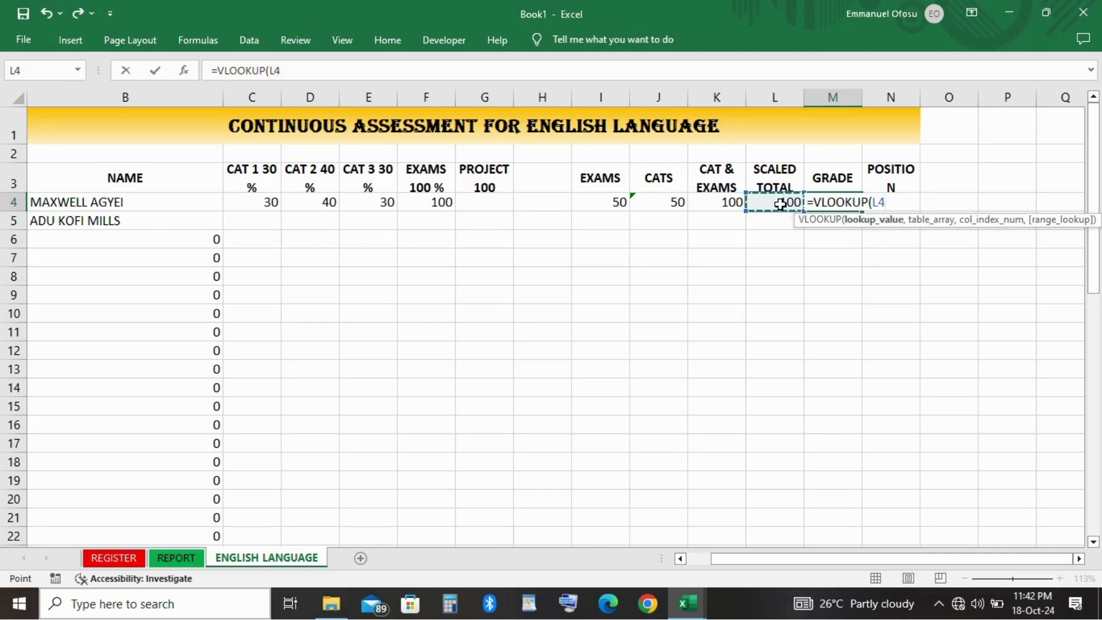
text(,)
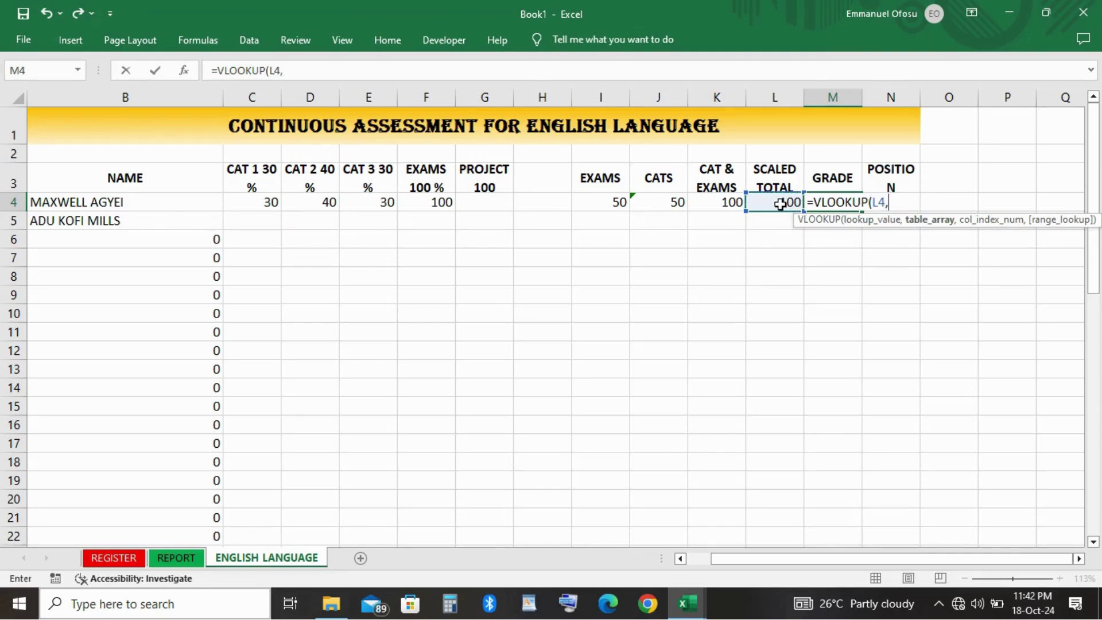
click(781, 203)
key(BackSpace)
key(BackSpace)
text(A)
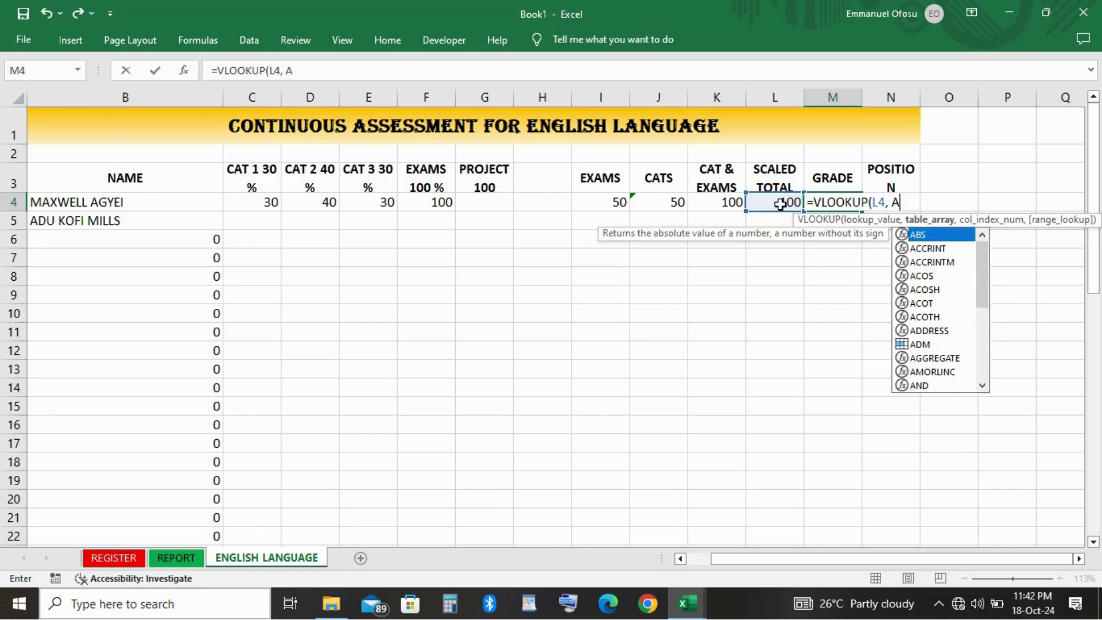
text(P)
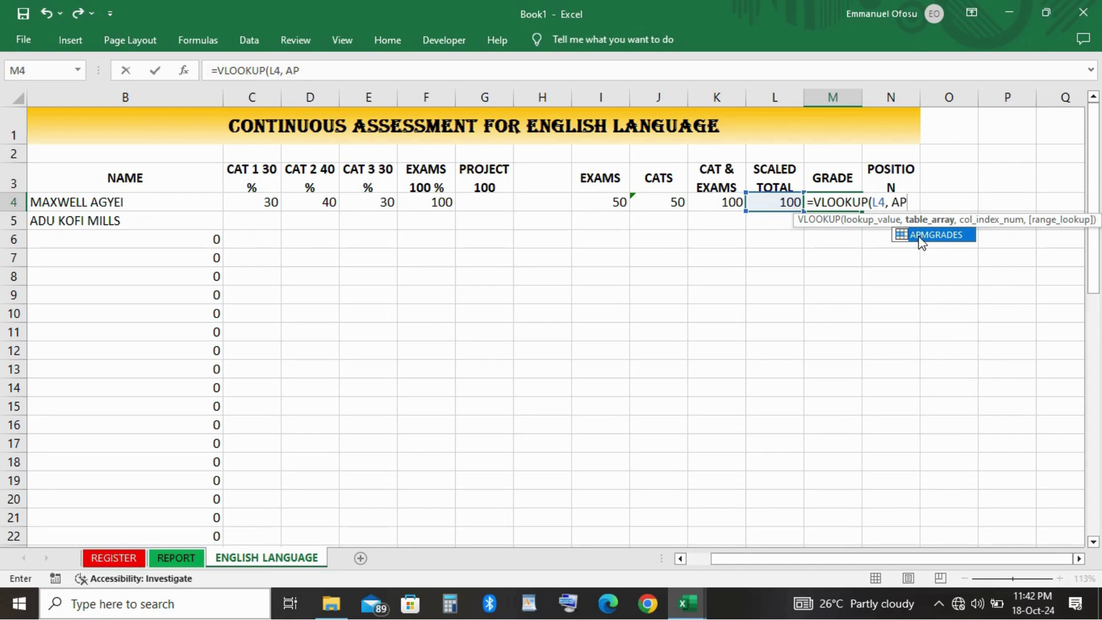
double_click(930, 235)
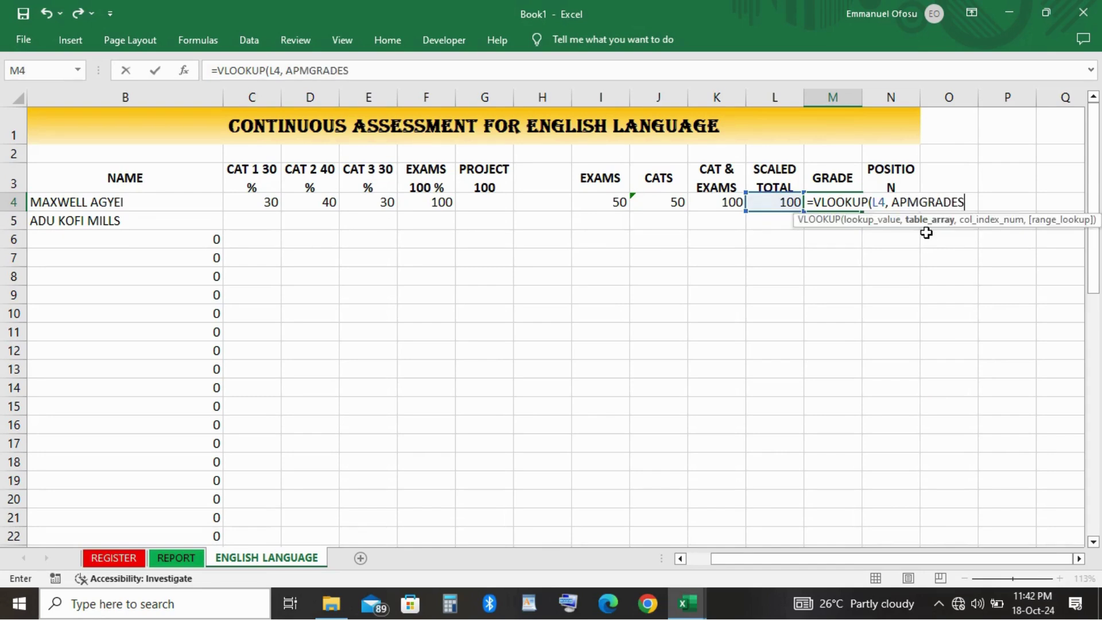
text(,)
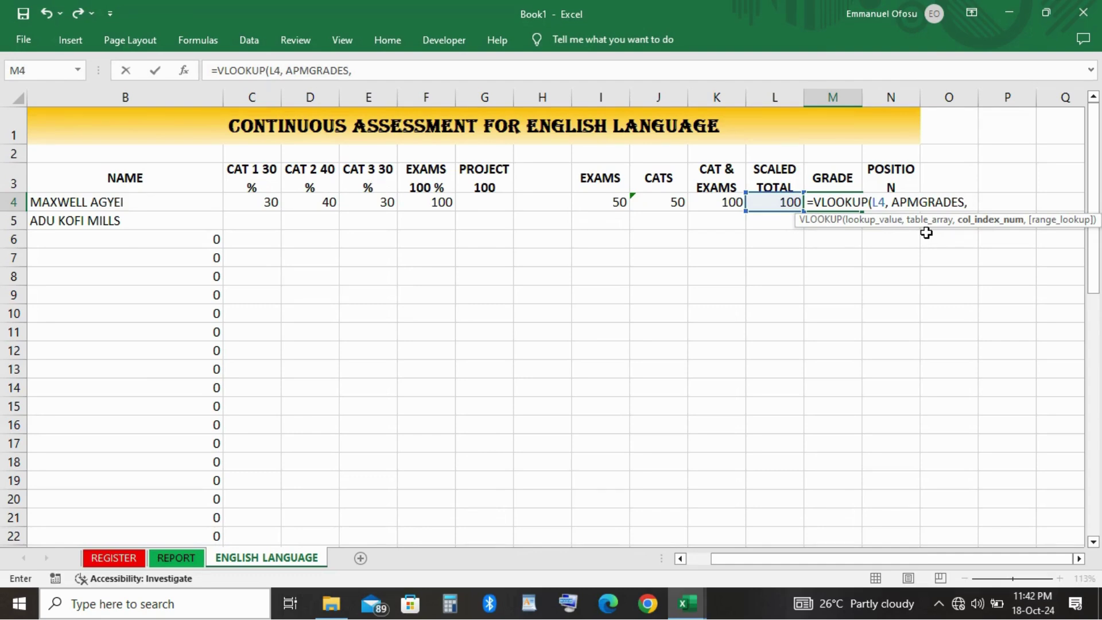
text(2, TRU)
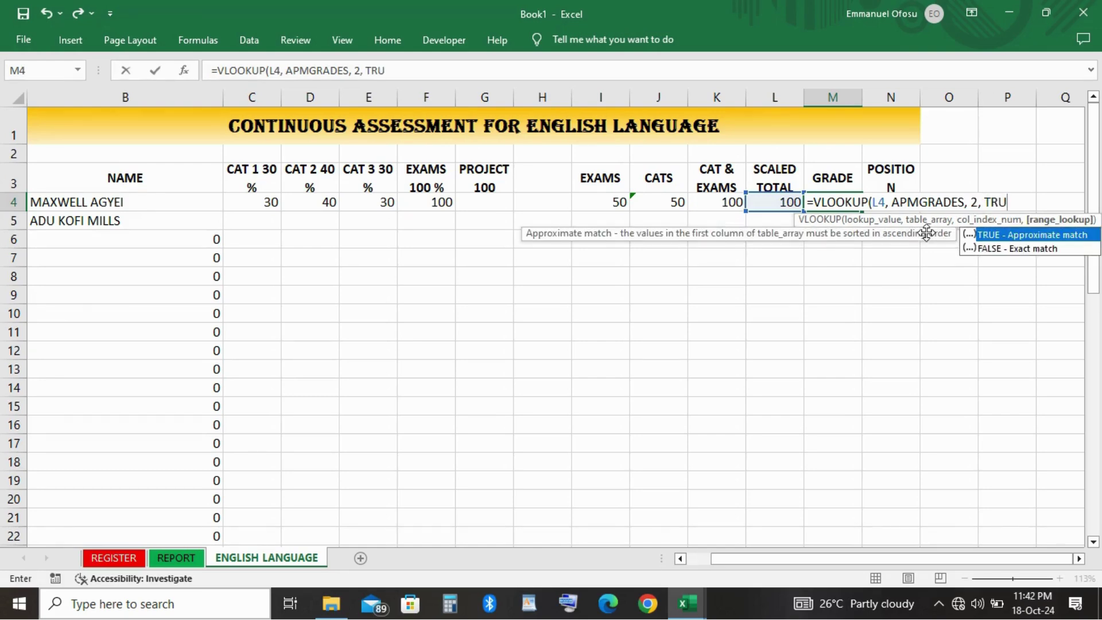
text(E))
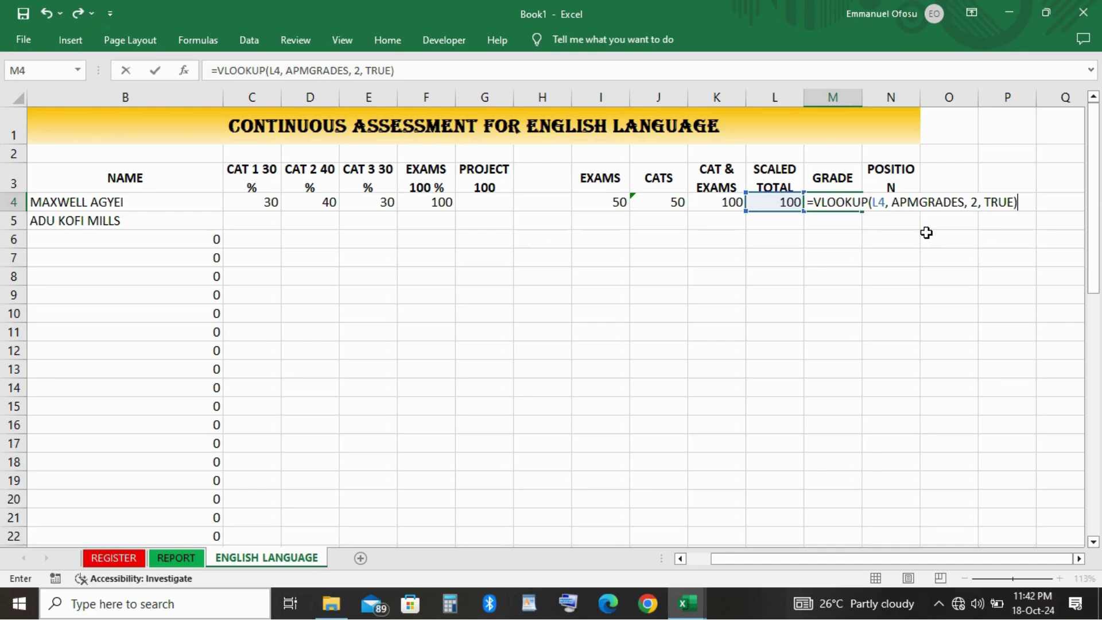
key(Return)
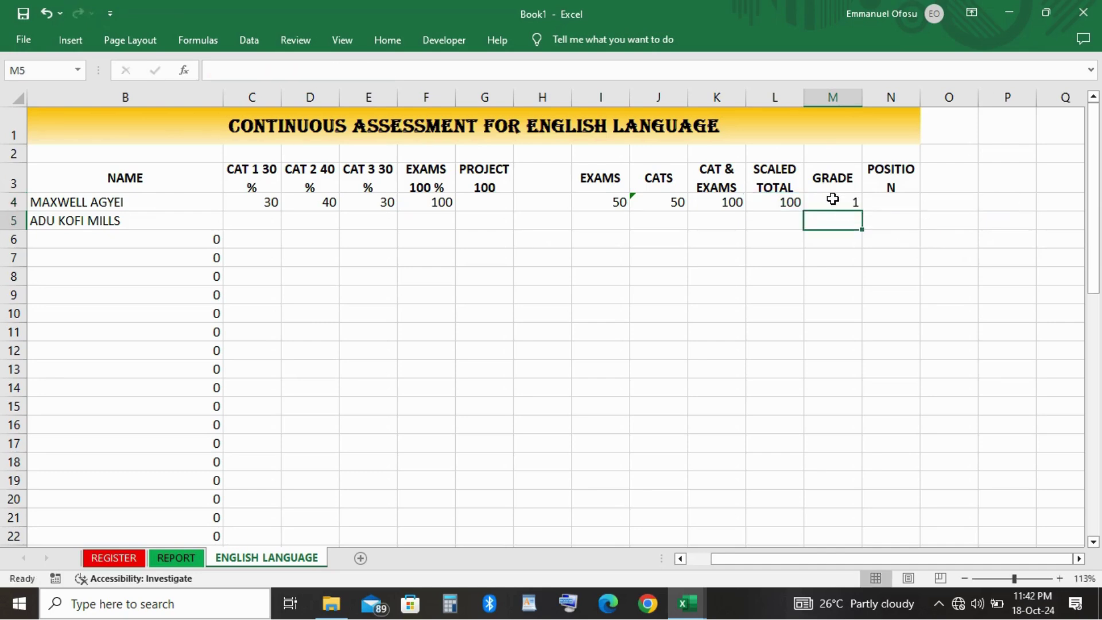
click(832, 202)
key(Down)
key(Down)
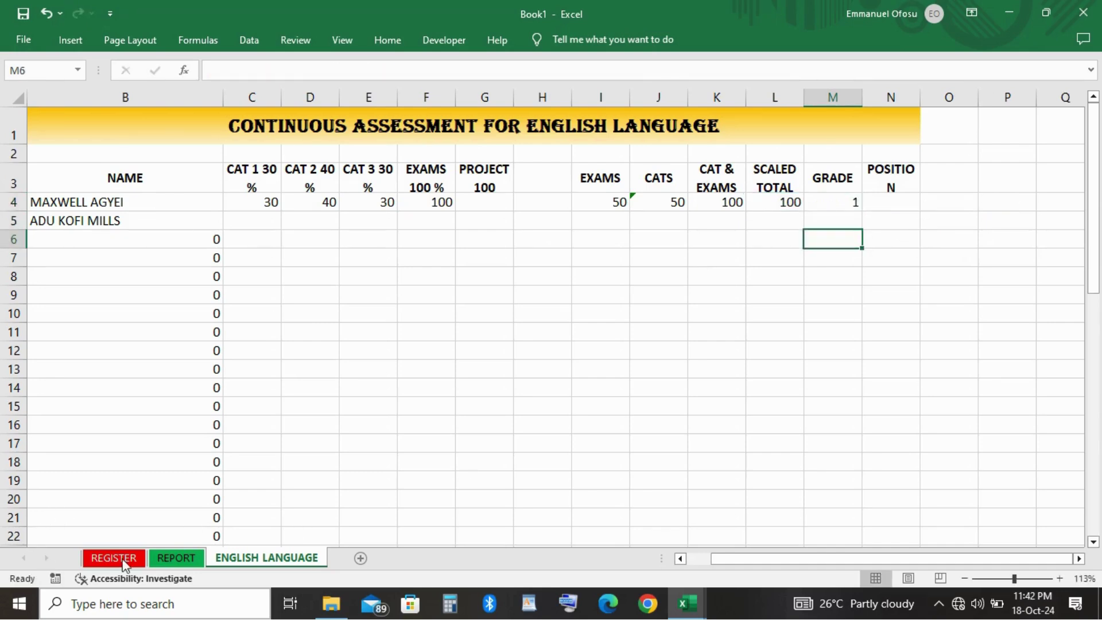
click(172, 558)
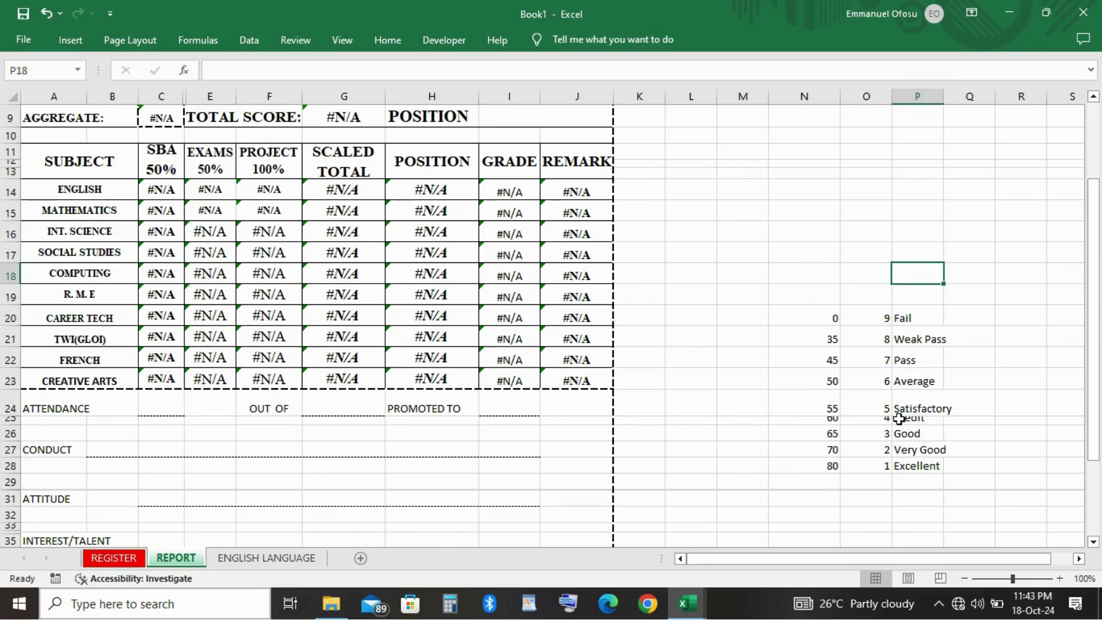
click(241, 558)
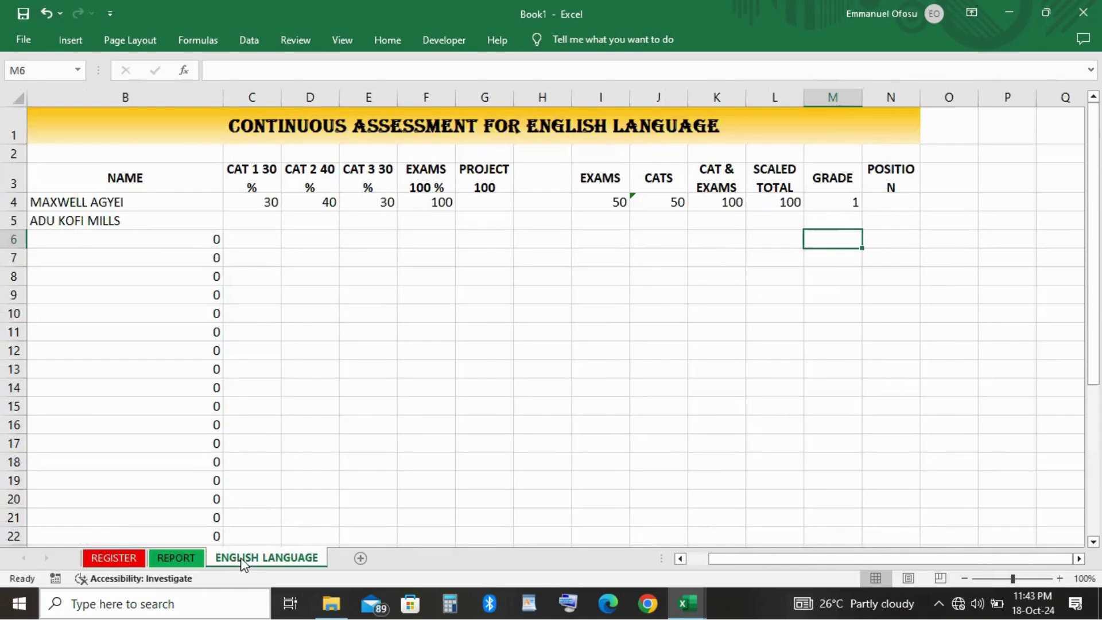
click(851, 201)
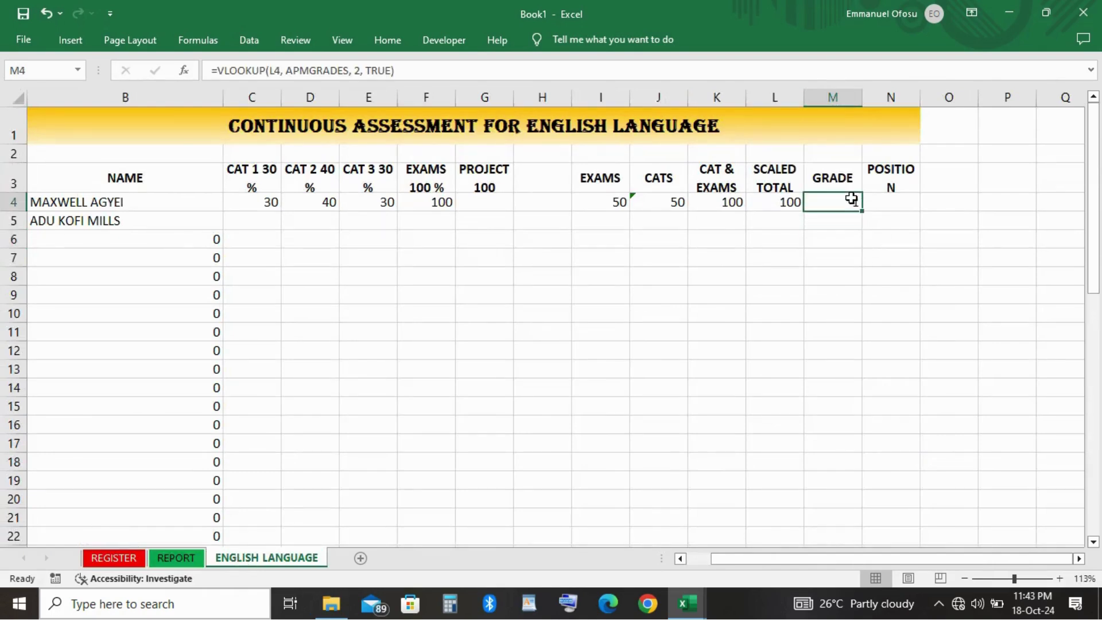
scroll(852, 201, right, 2)
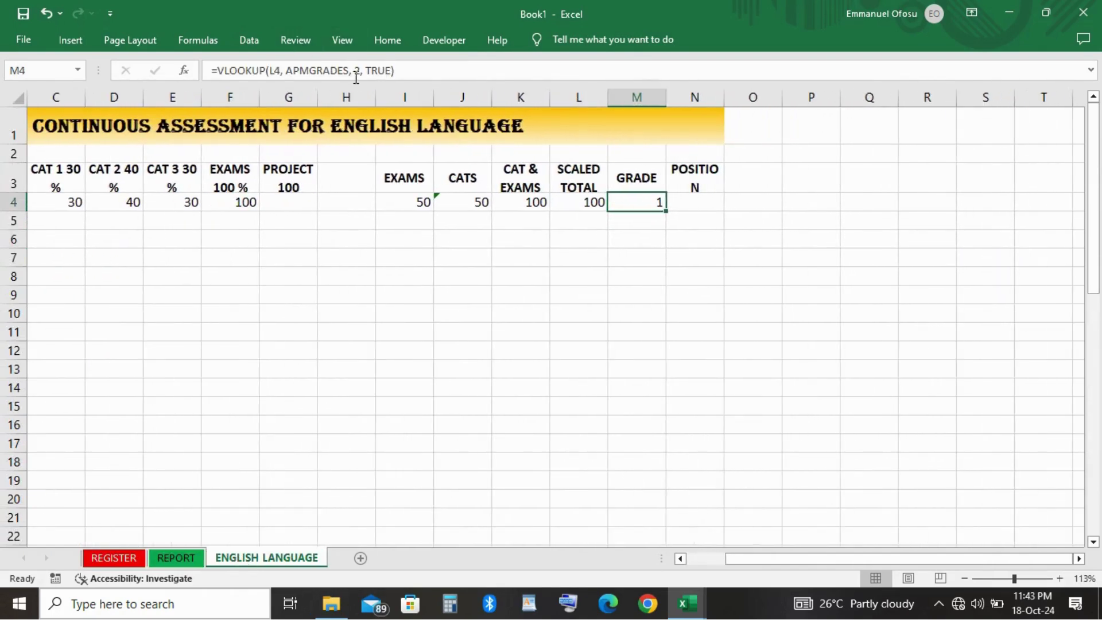
click(173, 559)
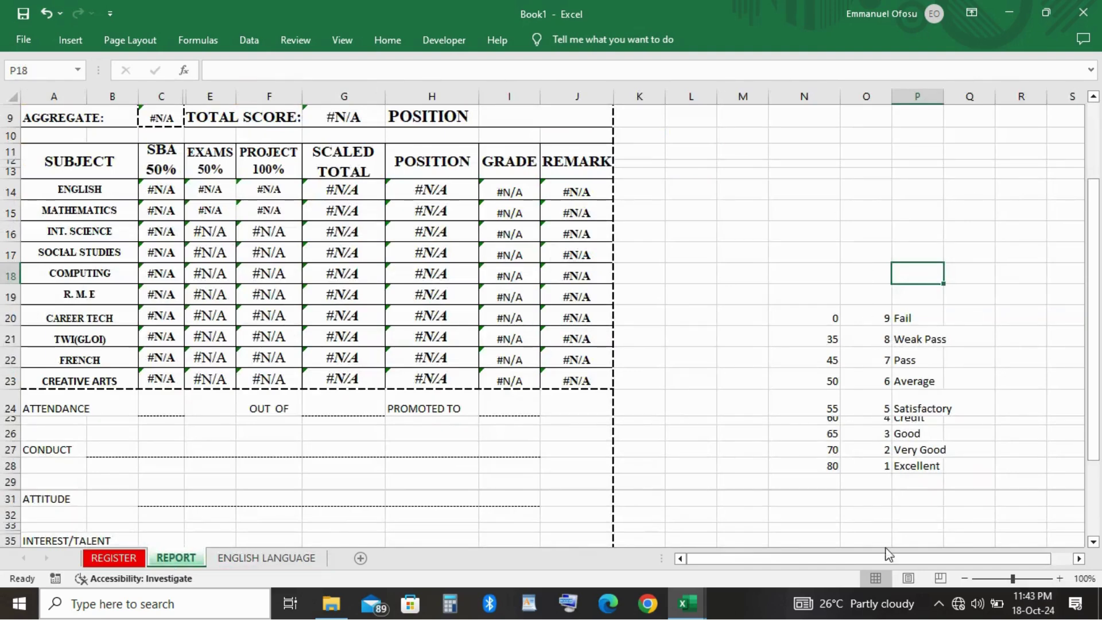
scroll(885, 463, down, 2)
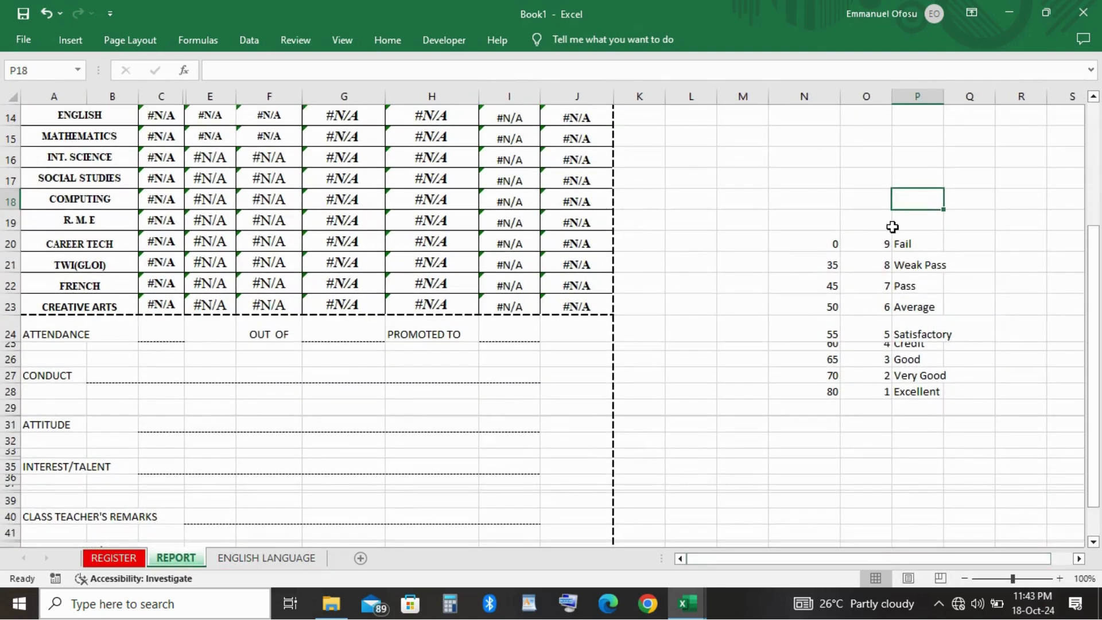
click(256, 564)
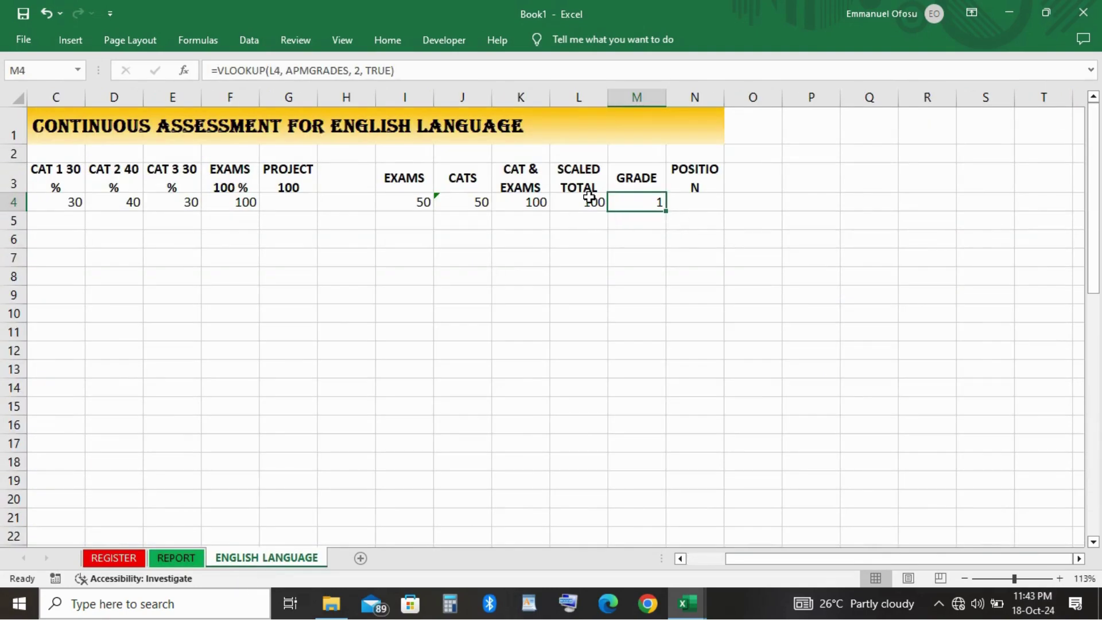
click(681, 202)
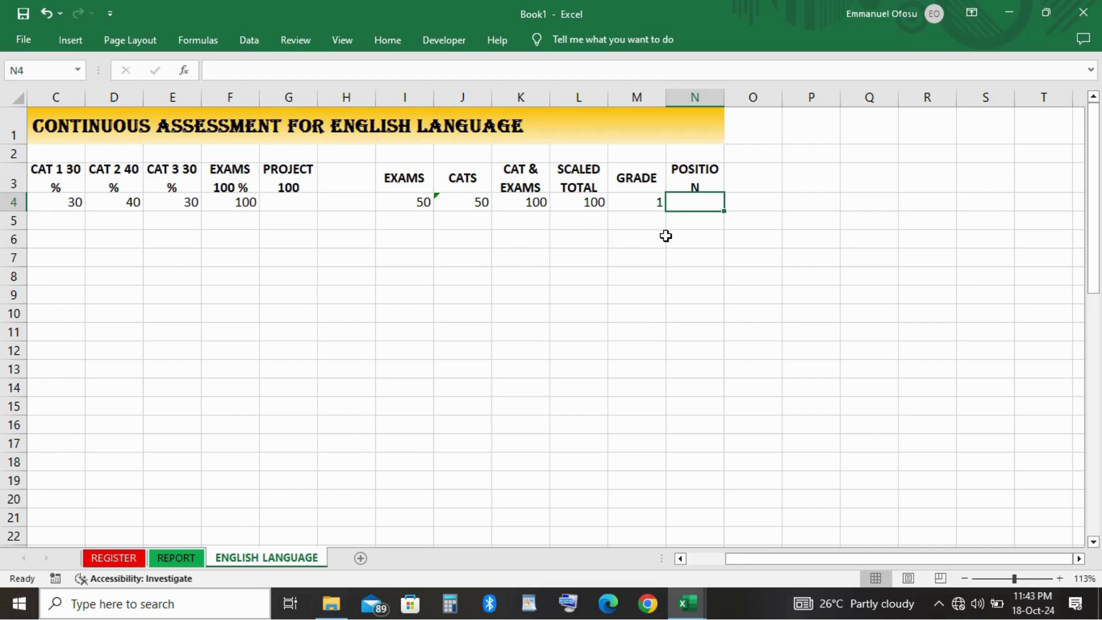
Start =RANK( in N4 with L4 as the value to rank.
text(=RANK)
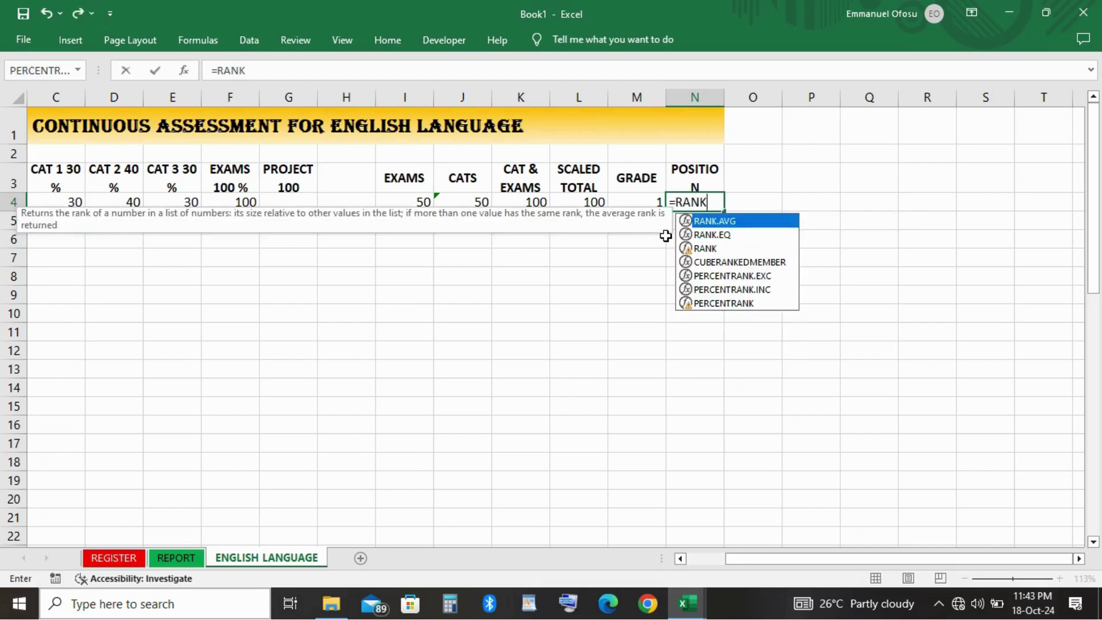
text(()
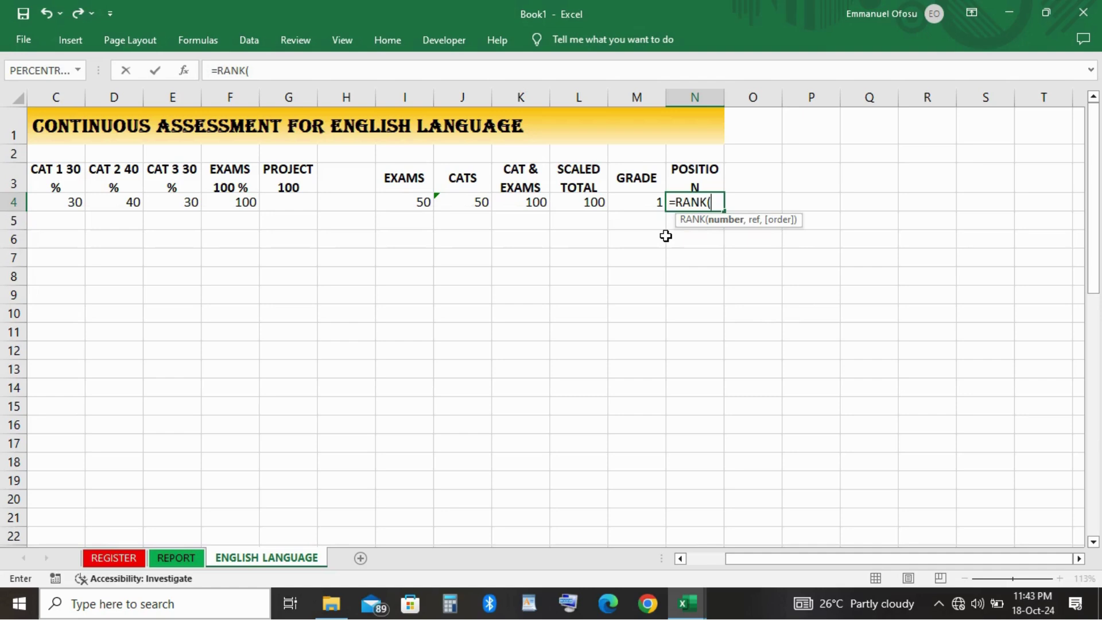
click(591, 205)
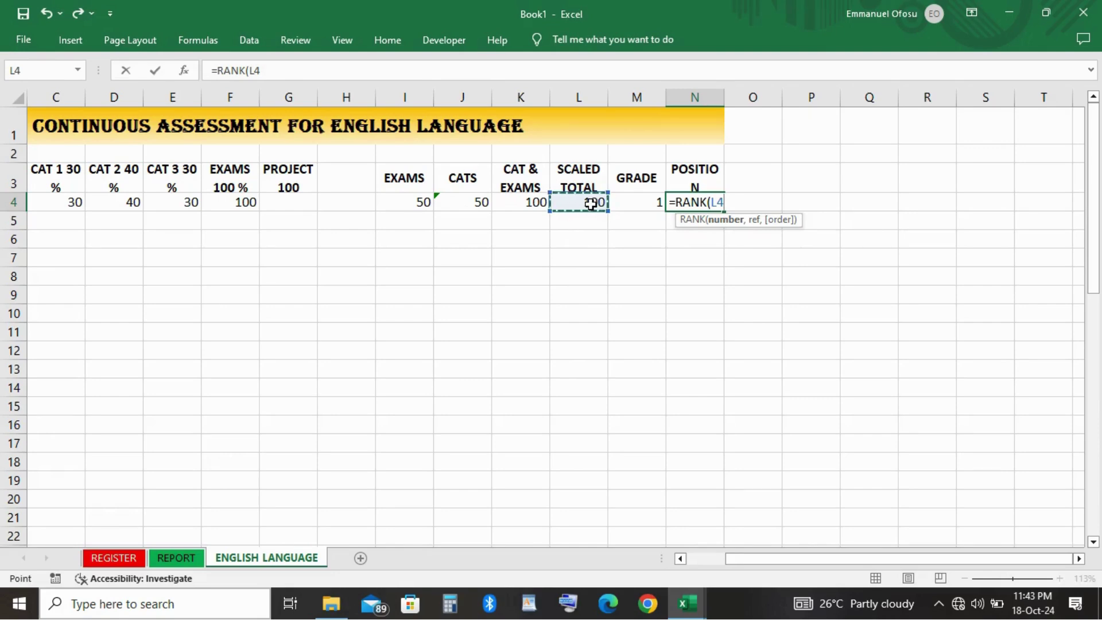
text(,)
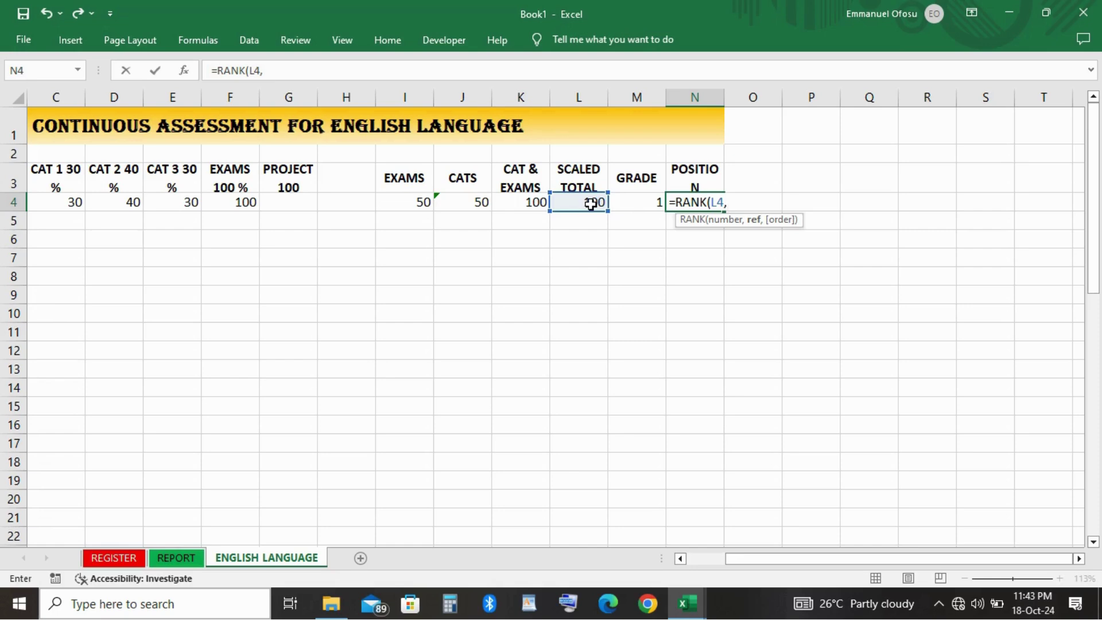
key(shift+Down)
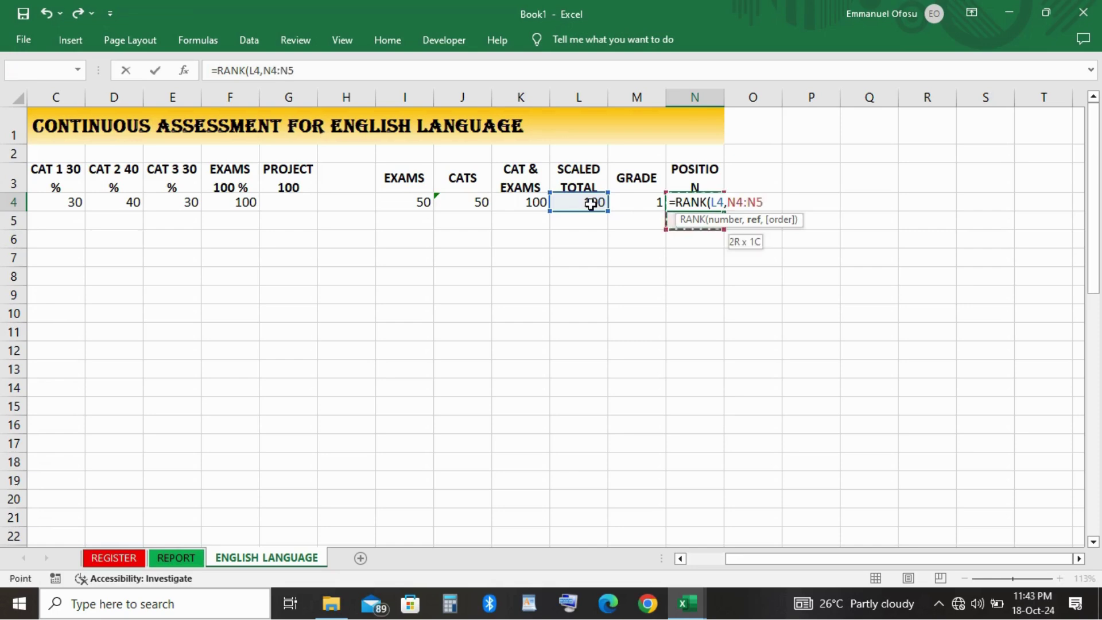
key(shift+Left)
key(shift+Left)
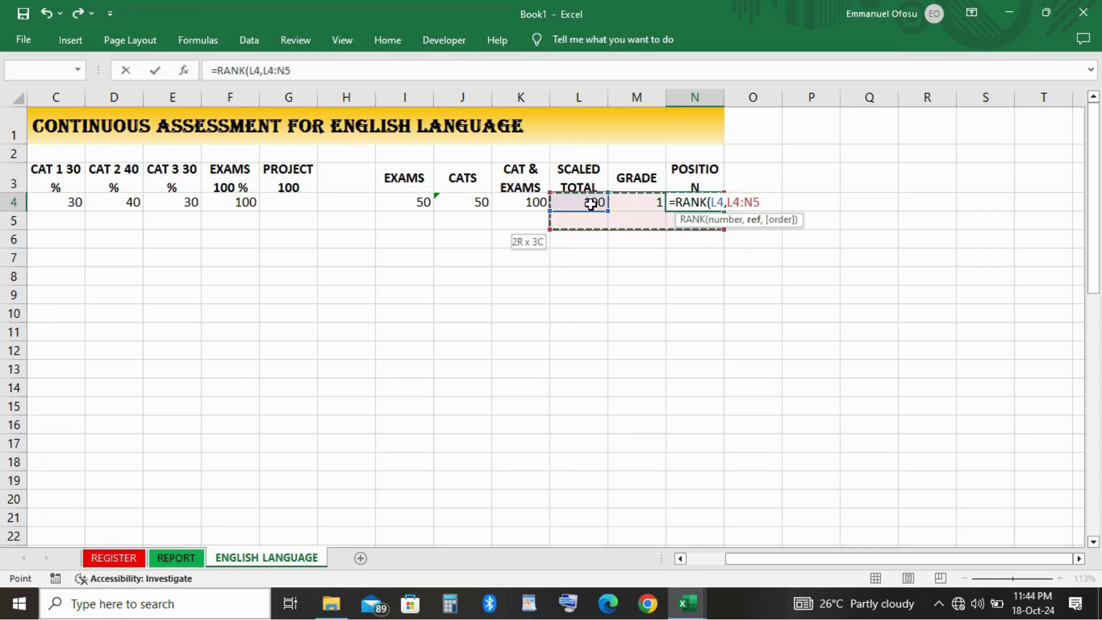
key(Right)
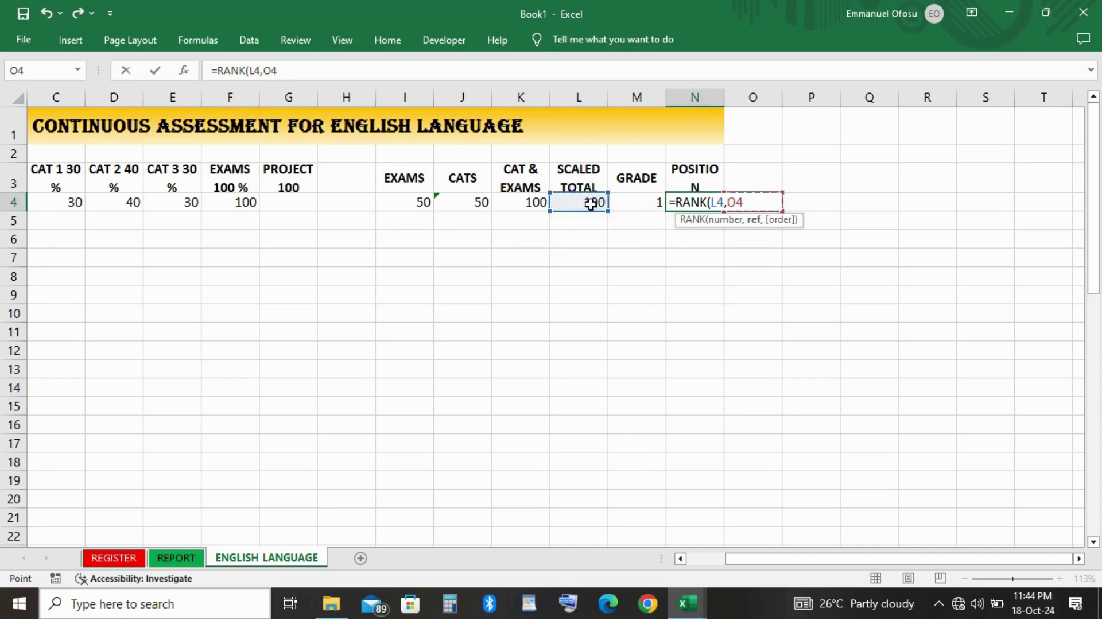
key(Left)
key(Left)
key(Left)
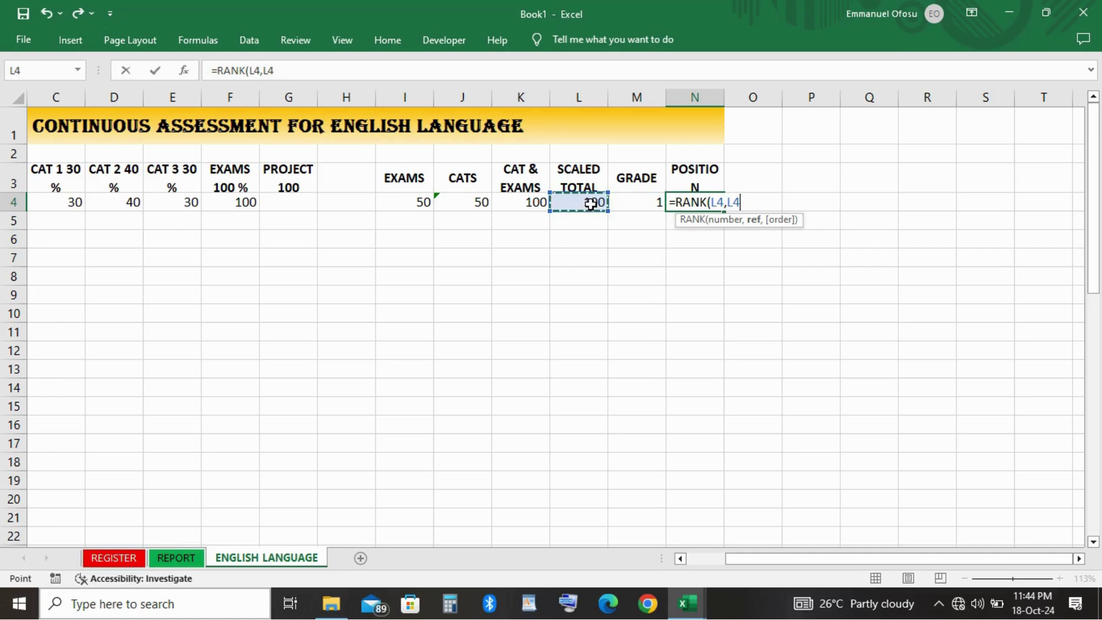
Rank against L4:L51 and commit, so N4 shows position 1.
key(shift+Down)
key(shift+Down)
key(shift+Down)
key(shift+Down)
key(shift+Down)
key(shift+Down)
key(shift+Down)
key(shift+Down)
key(shift+Down)
key(shift+Down)
key(shift+Down)
key(shift+Down)
key(shift+Down)
key(shift+Down)
key(shift+Down)
key(shift+Down)
key(shift+Down)
key(shift+Down)
key(shift+Down)
key(shift+Down)
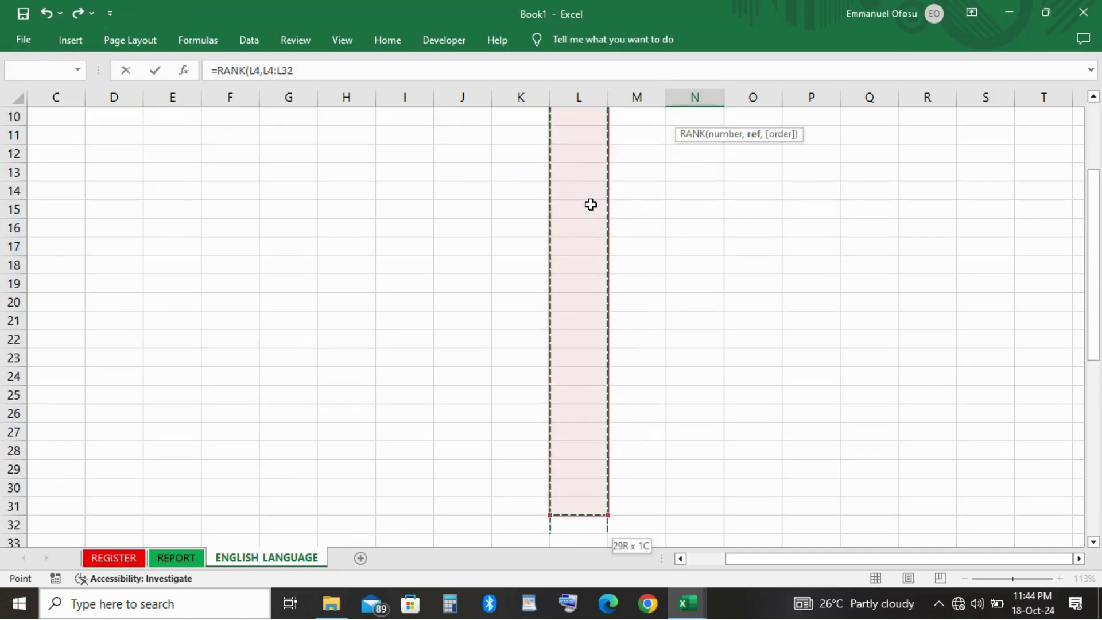
key(shift+Down)
key(shift+Down)
key(shift+Down)
key(shift+Down)
key(shift+Down)
key(shift+Down)
key(shift+Down)
key(shift+Down)
key(shift+Down)
key(shift+Down)
key(shift+Down)
key(shift+Down)
key(shift+Down)
key(shift+Down)
key(shift+Down)
key(shift+Down)
key(shift+Down)
key(shift+Down)
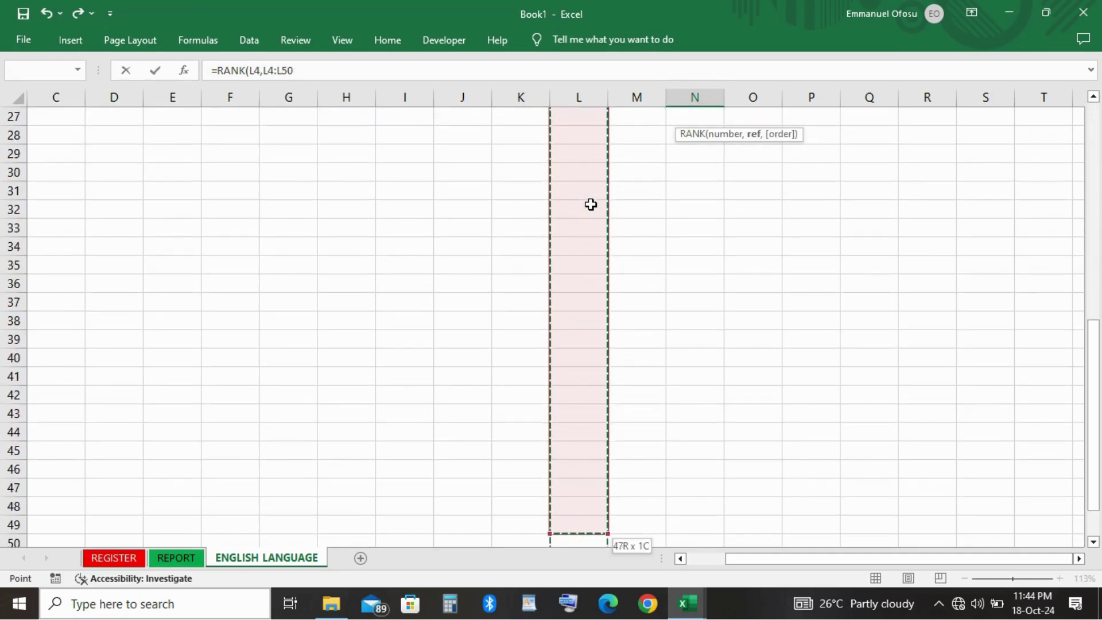
key(shift+Down)
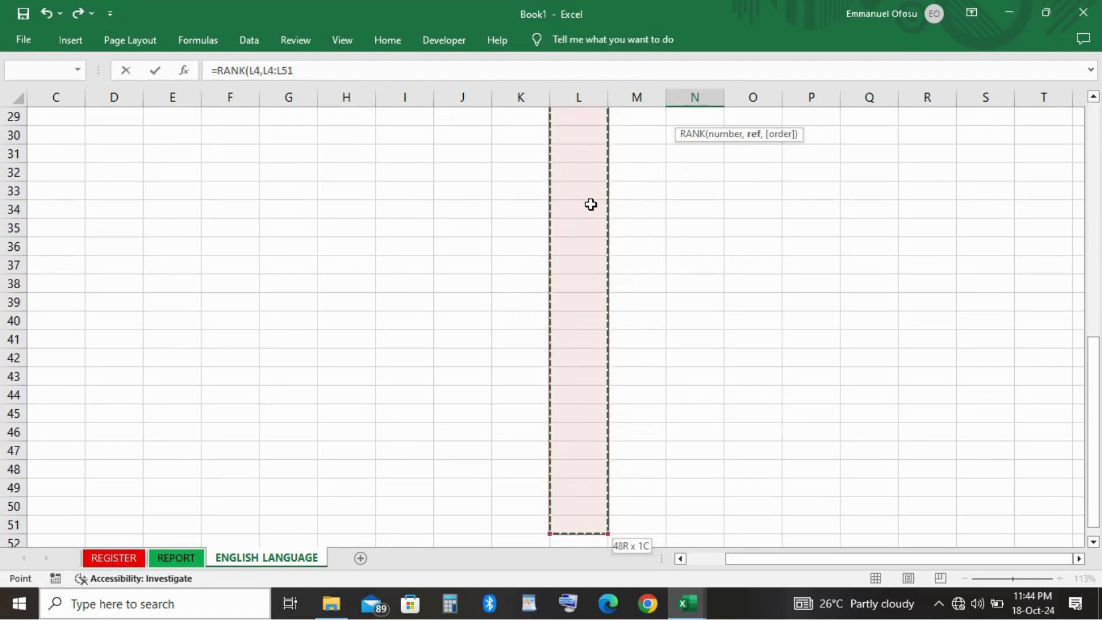
text())
key(Return)
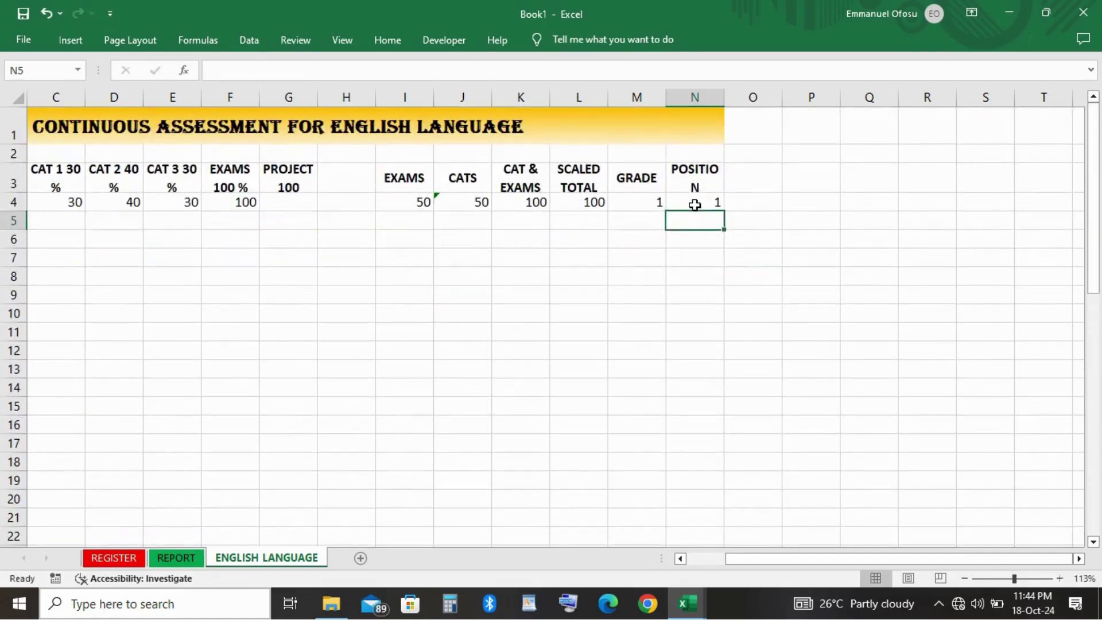
click(696, 203)
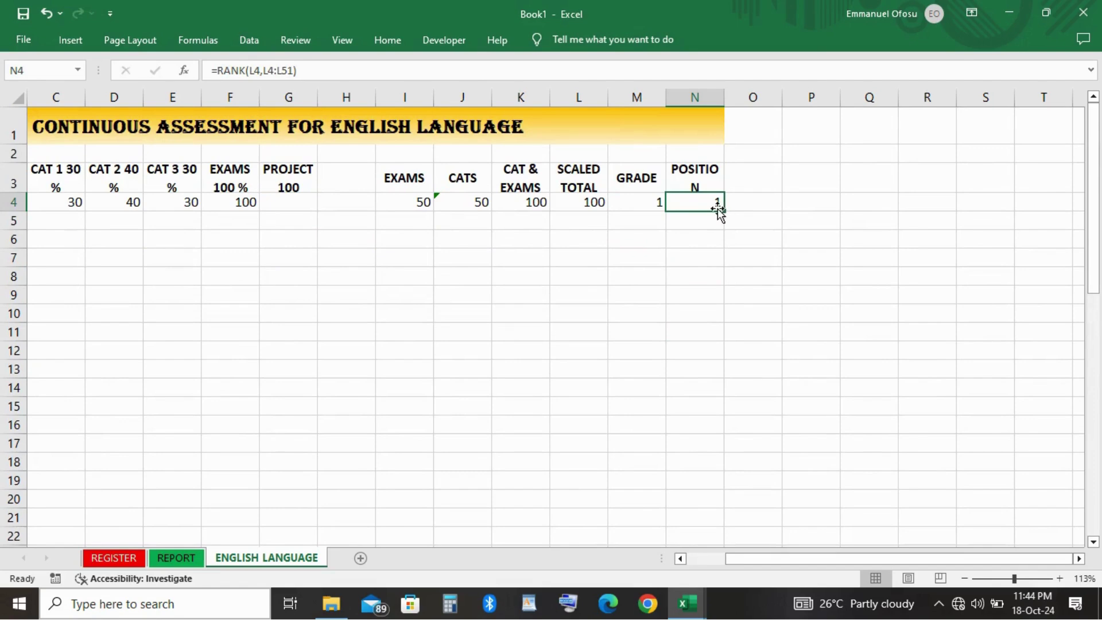
Finish entering the POSITION formula in N4 and reselect it.
click(495, 67)
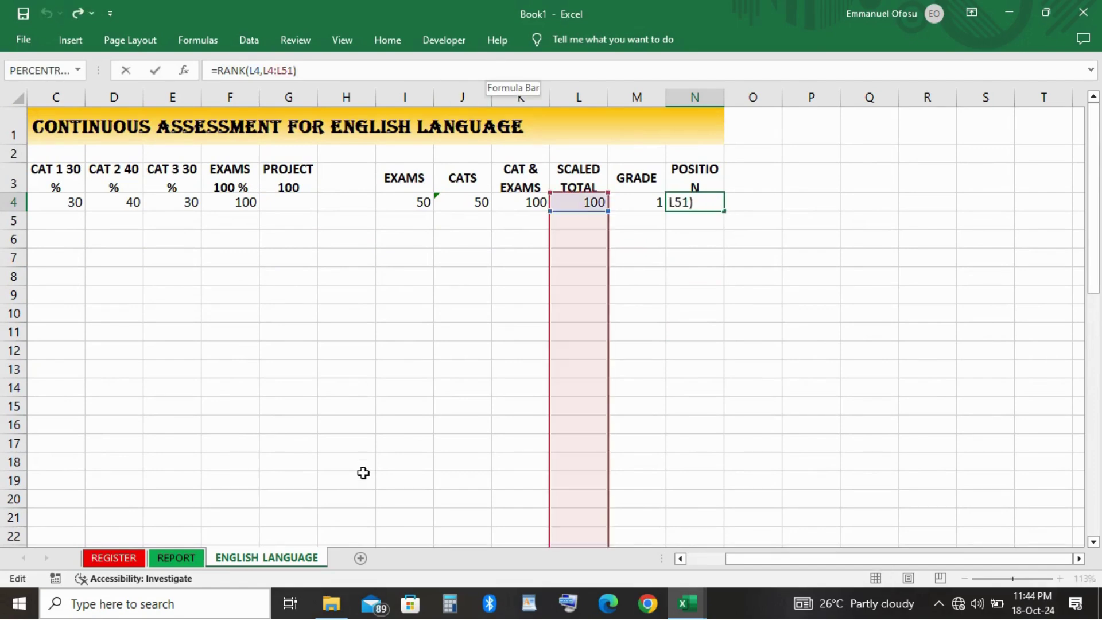
scroll(363, 472, down, 9)
scroll(363, 473, down, 2)
scroll(364, 473, left, 2)
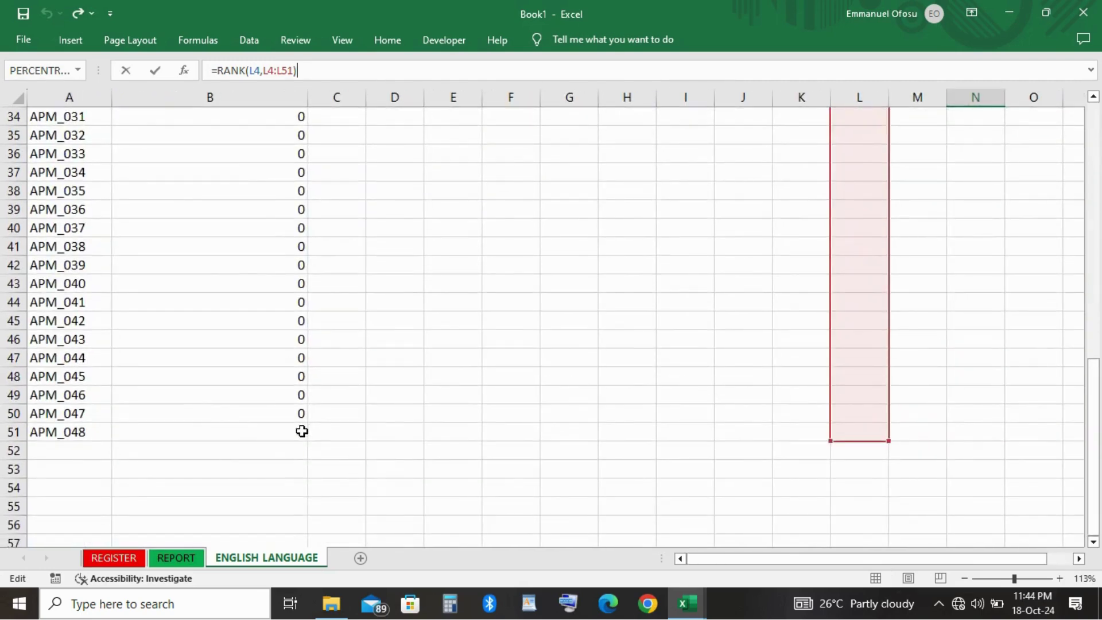
scroll(386, 425, up, 11)
scroll(386, 425, right, 3)
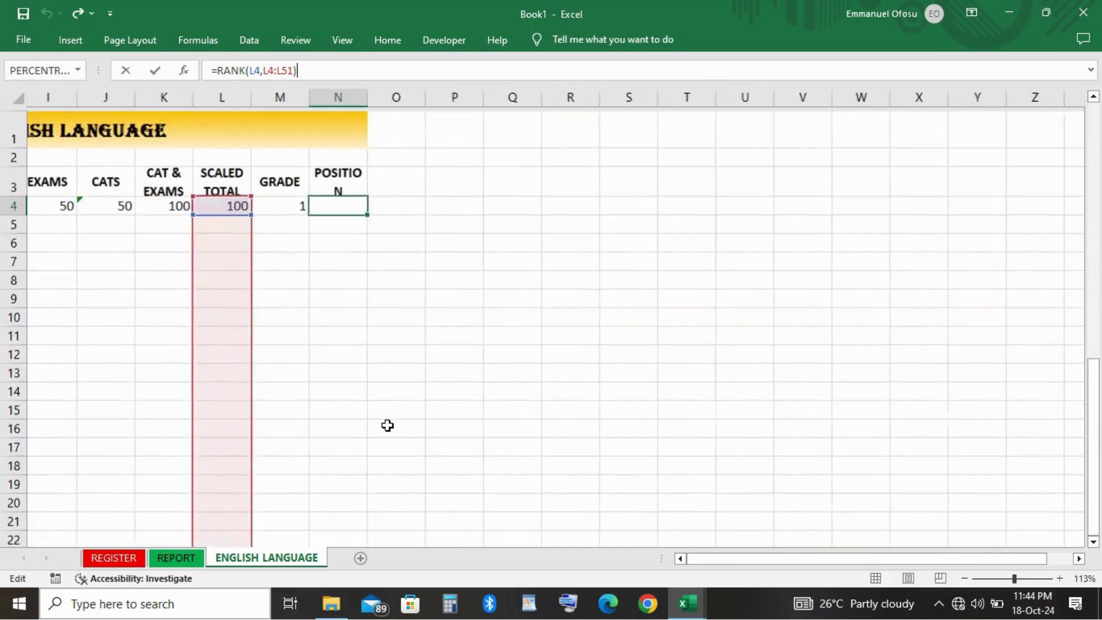
click(307, 276)
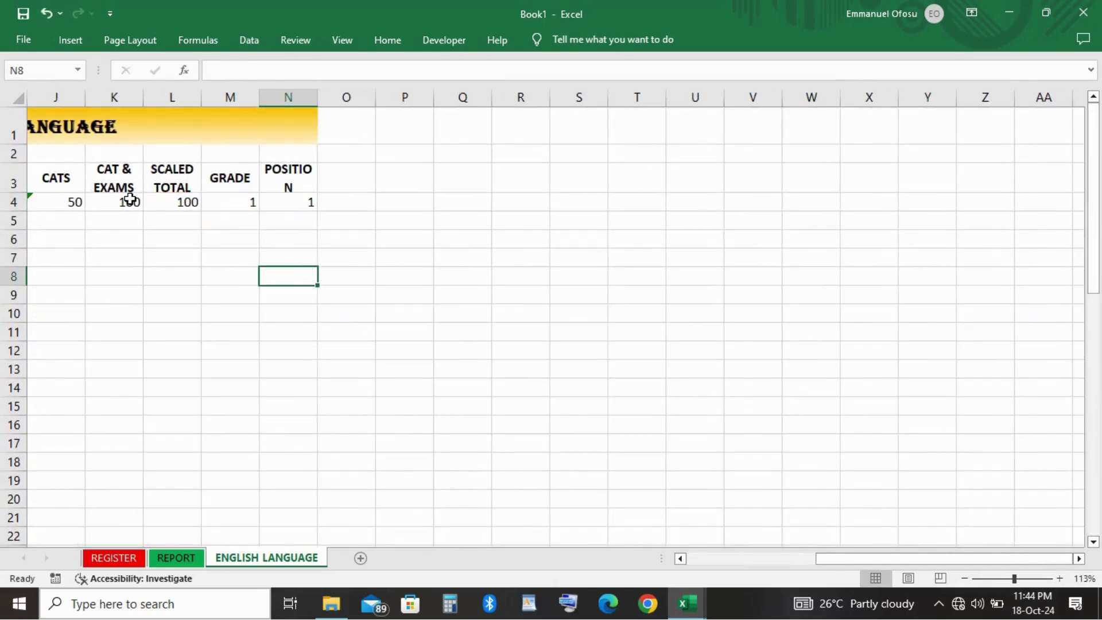
click(297, 206)
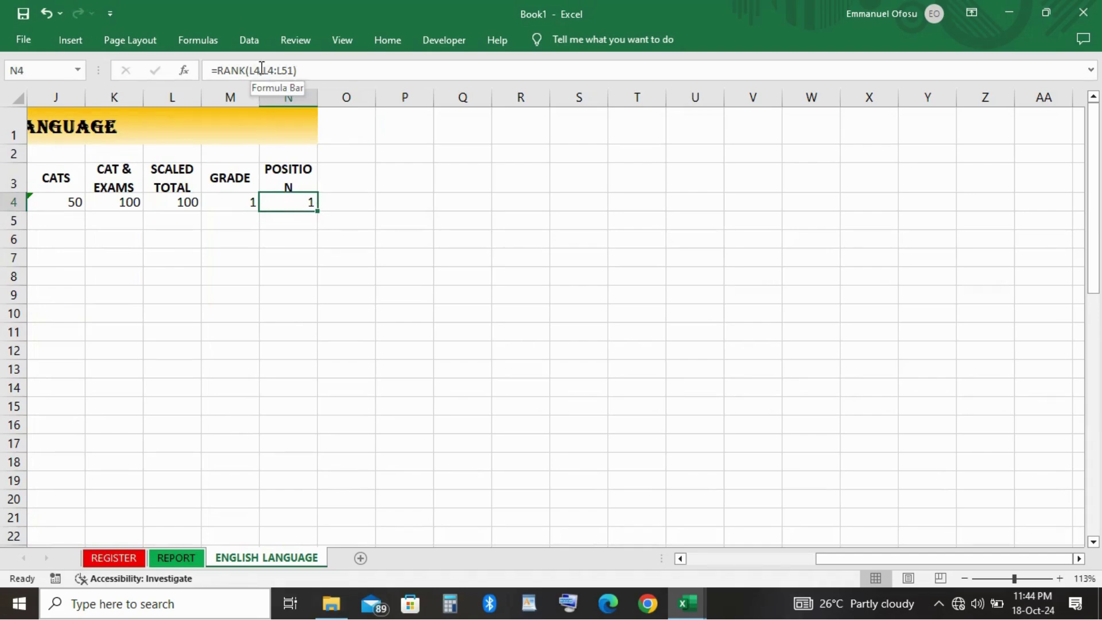
Anchor the ranking range so N4 reads =RANK(L4,$L$4:$L$51).
click(266, 71)
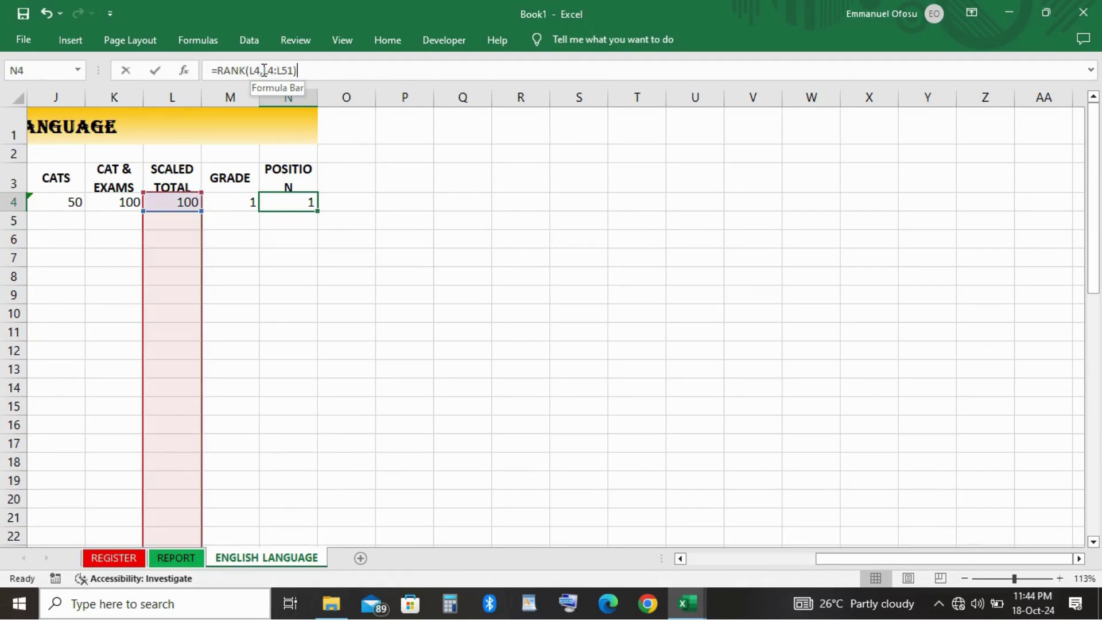
text($)
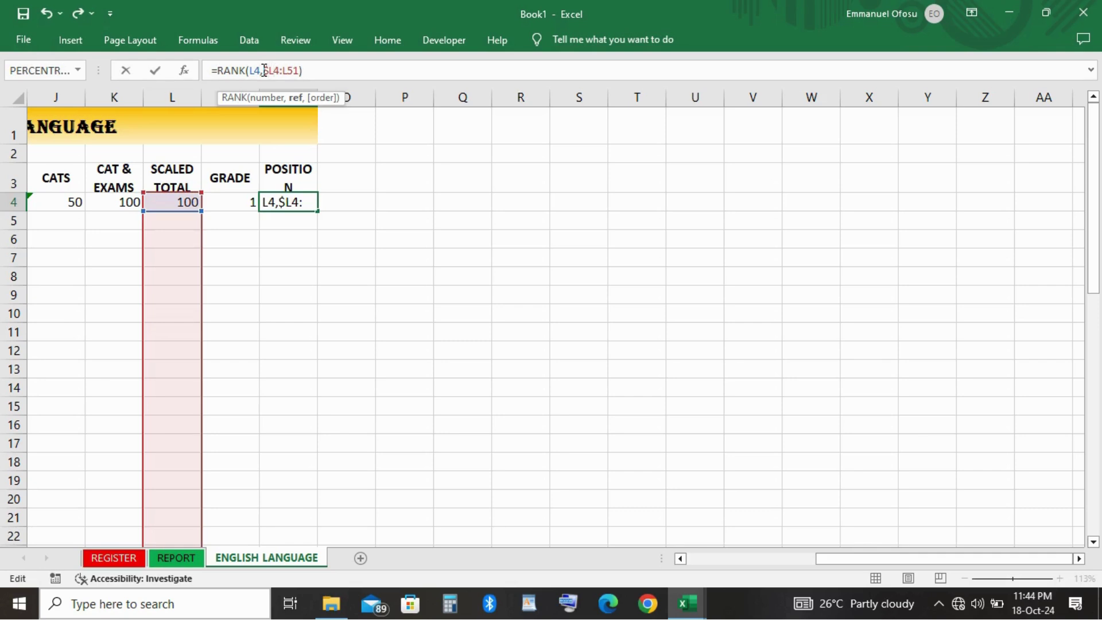
key(Right)
text($)
key(Right)
text($L$)
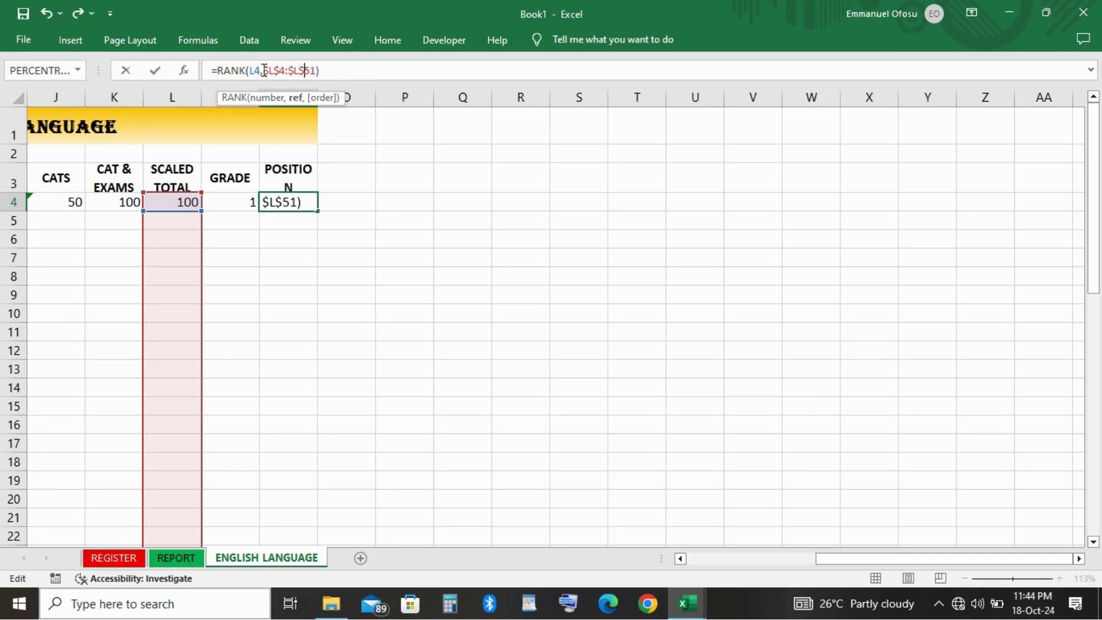
key(Return)
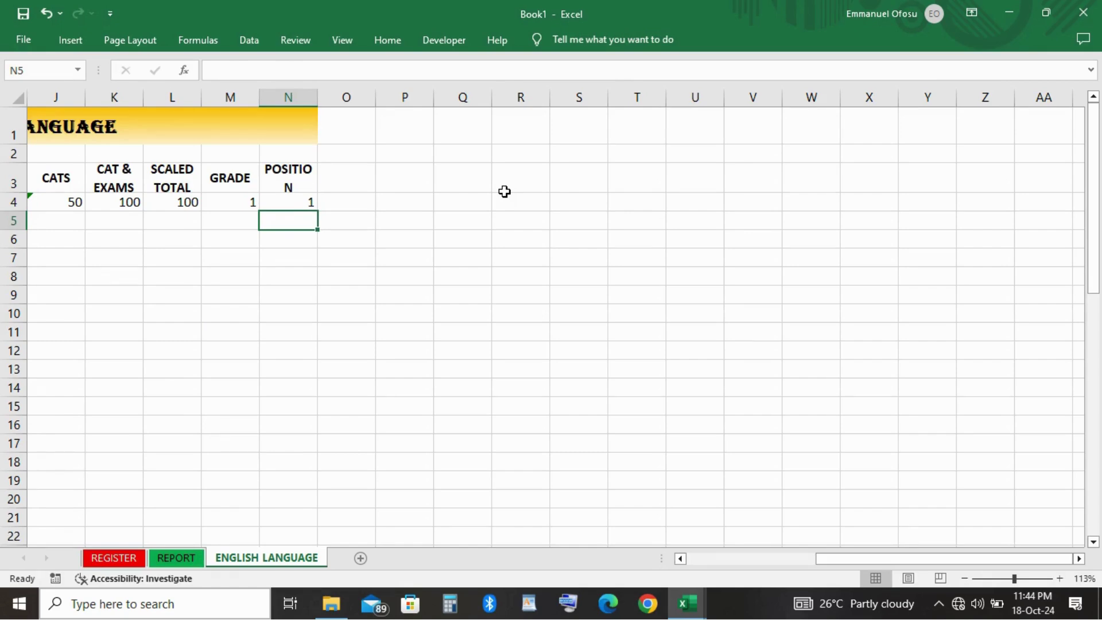
click(505, 191)
click(293, 203)
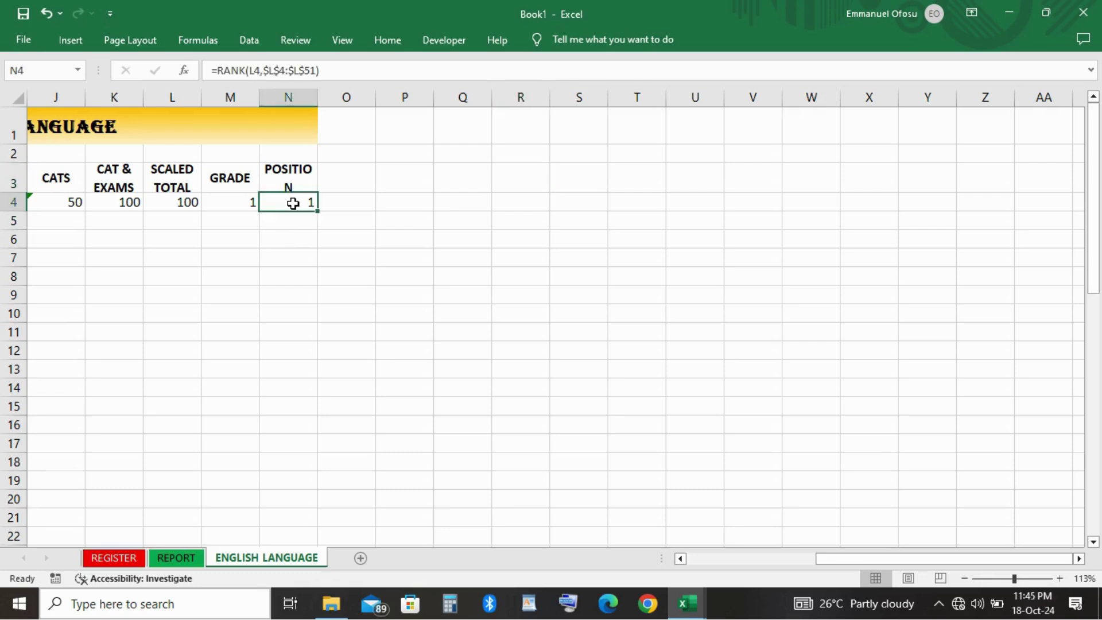
Select the row-4 formula cells I4:N4.
scroll(293, 203, left, 5)
scroll(293, 204, right, 3)
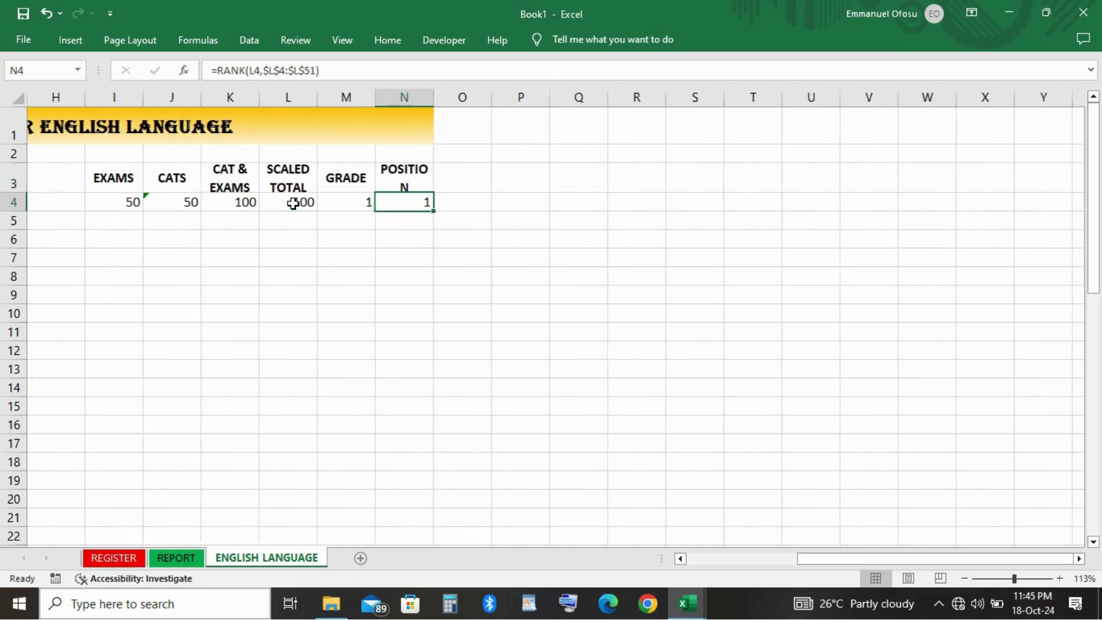
click(125, 204)
key(shift+Right)
key(shift+Right)
key(shift+Right)
key(shift+Right)
key(shift+Right)
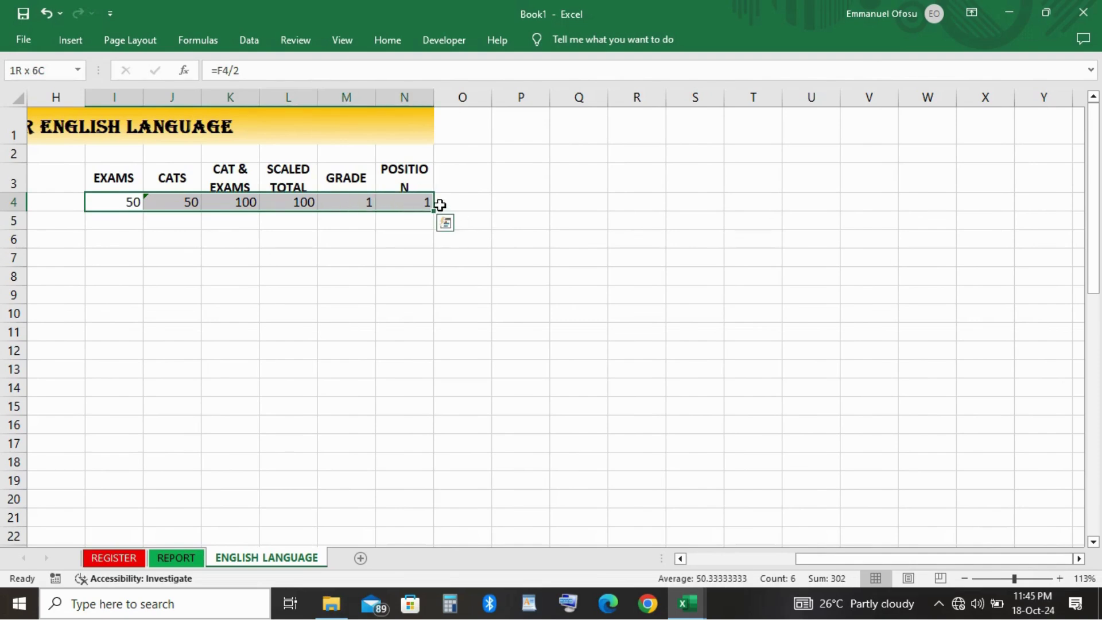
Fill the I4:N4 formulas down through row 51 and deselect.
drag(435, 211, 392, 339)
drag(381, 404, 334, 181)
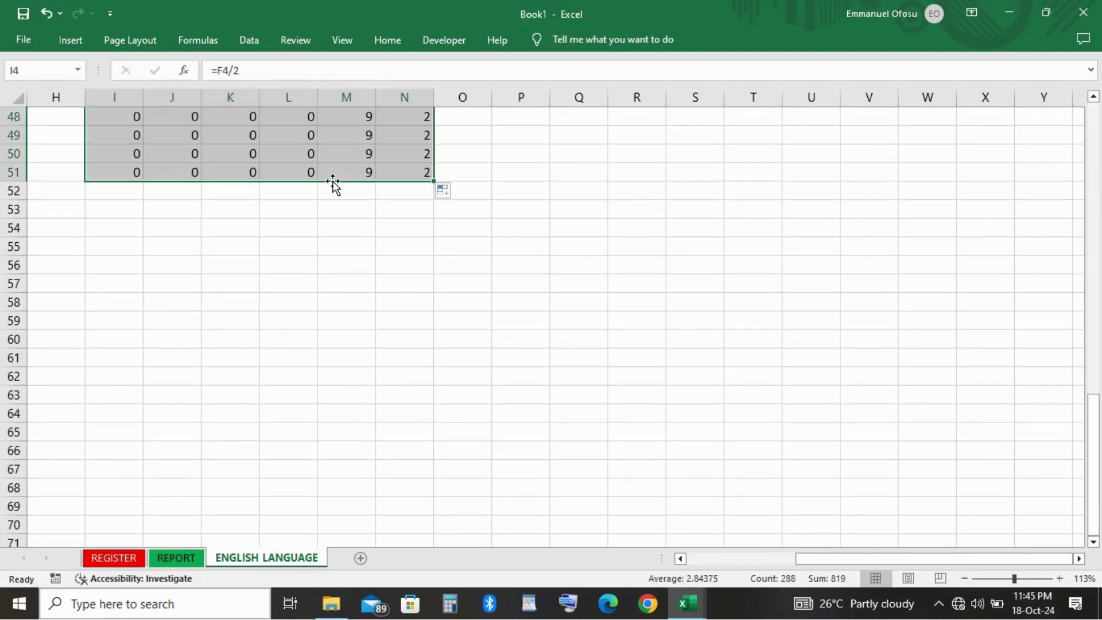
scroll(345, 236, up, 15)
scroll(345, 236, left, 3)
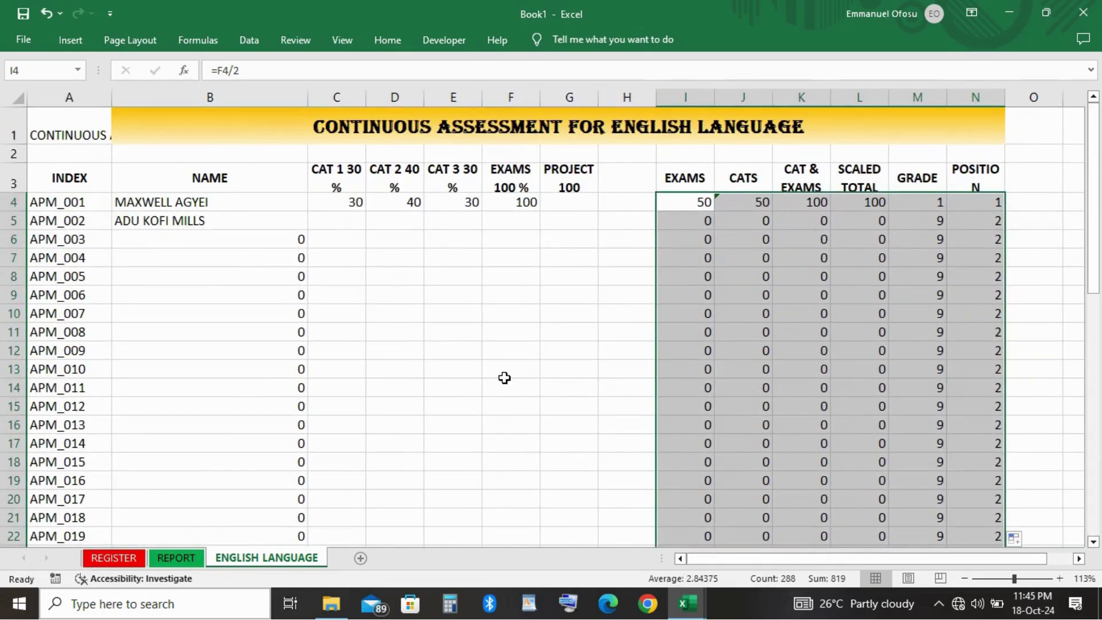
scroll(504, 377, down, 1)
scroll(504, 378, right, 1)
scroll(505, 377, up, 1)
scroll(504, 377, right, 1)
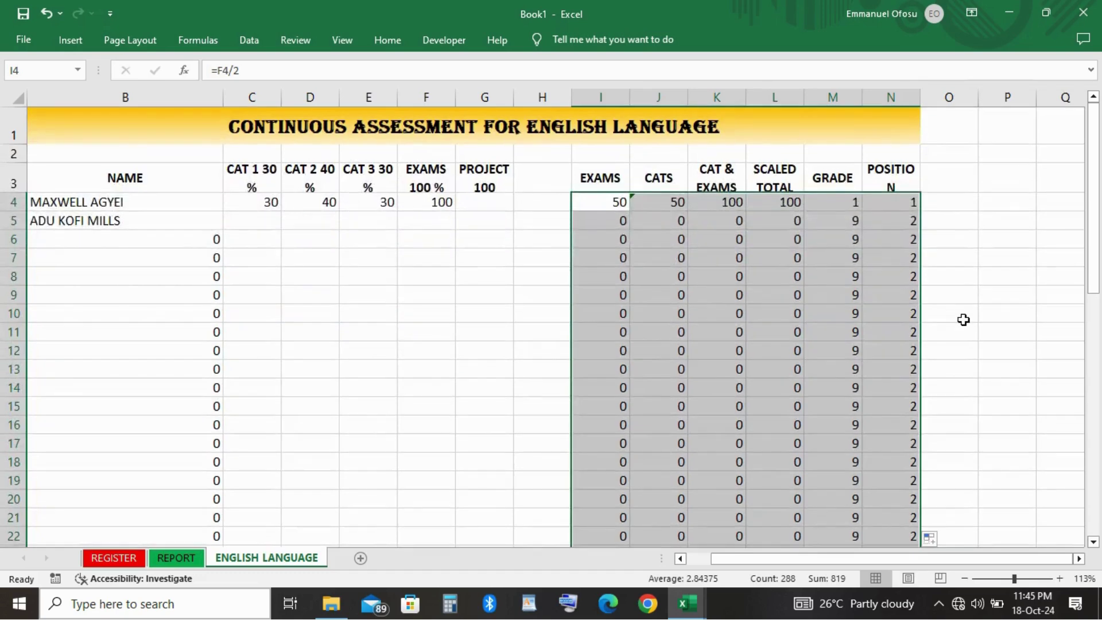
click(964, 320)
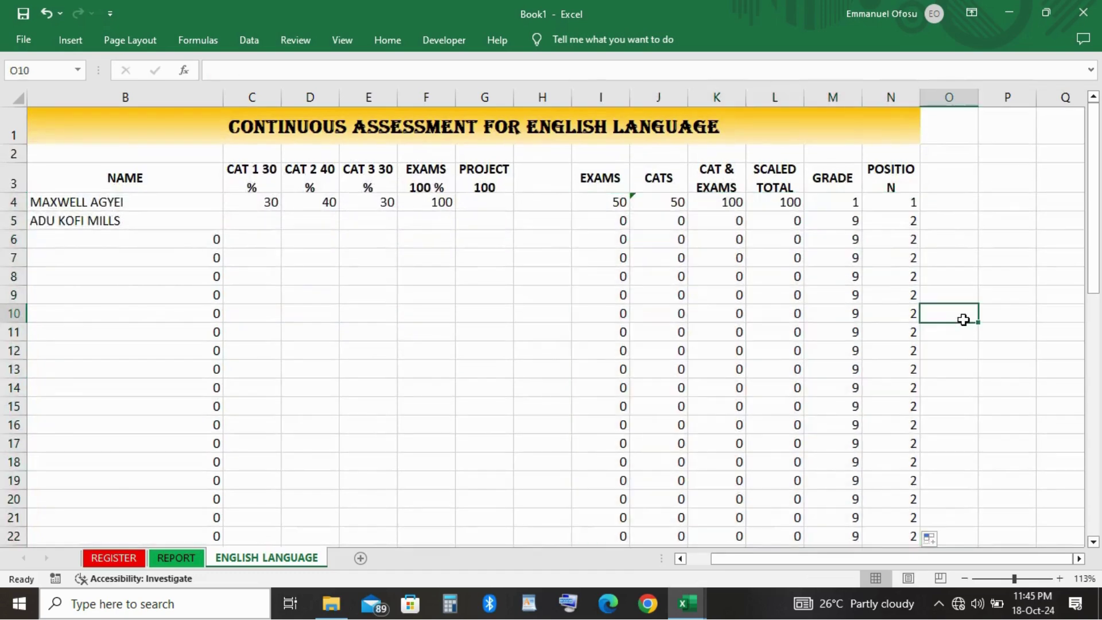
scroll(677, 315, left, 1)
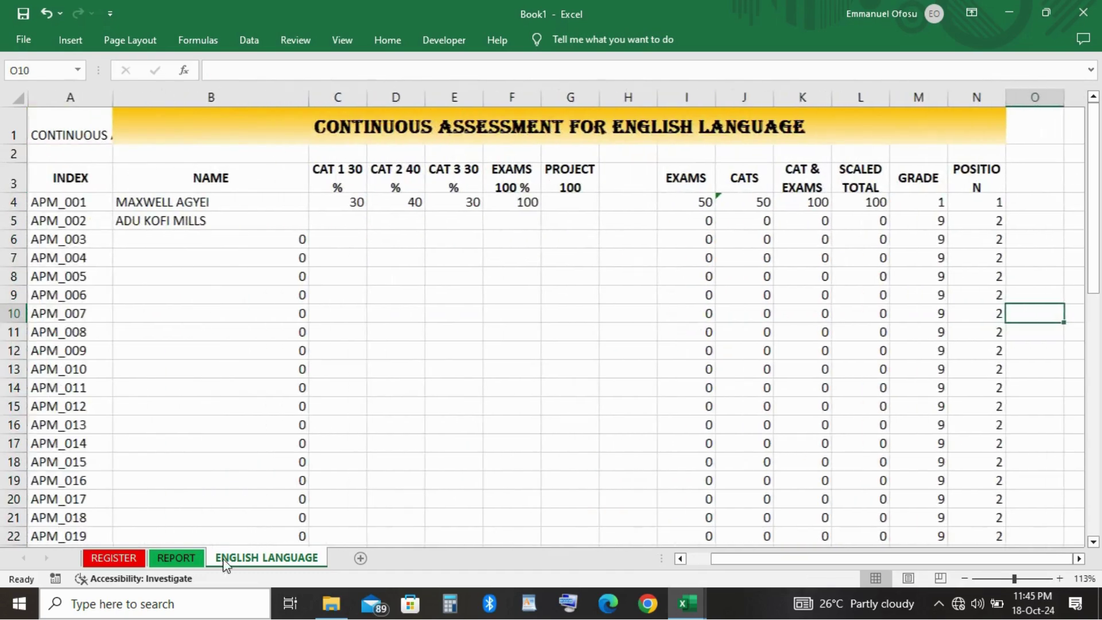
Color the ENGLISH LANGUAGE sheet tab gold.
right_click(266, 567)
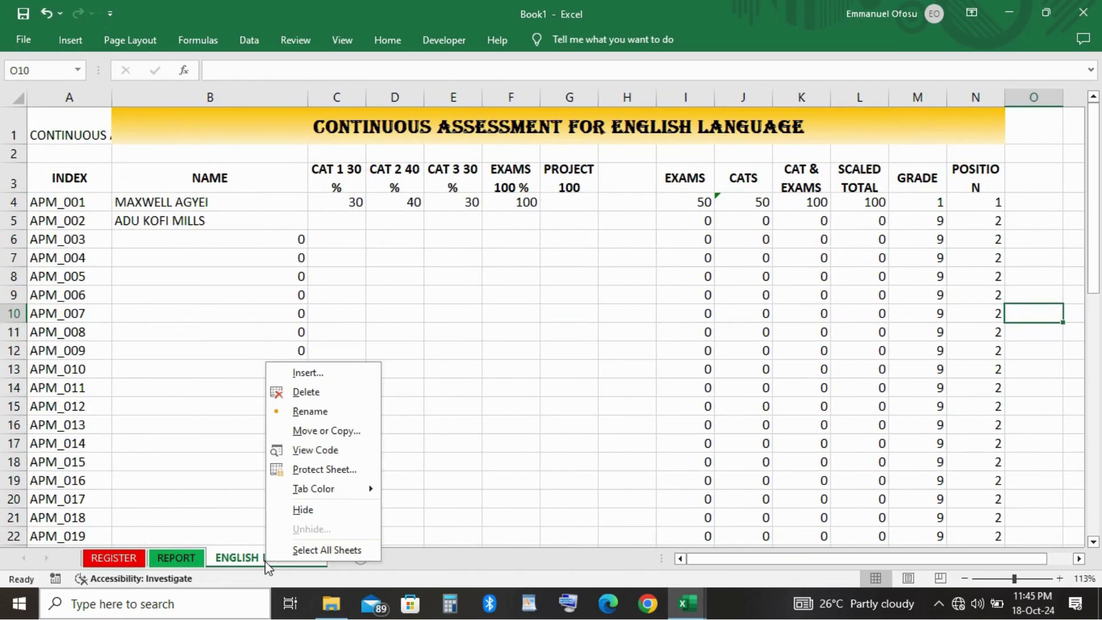
mouse_move(335, 492)
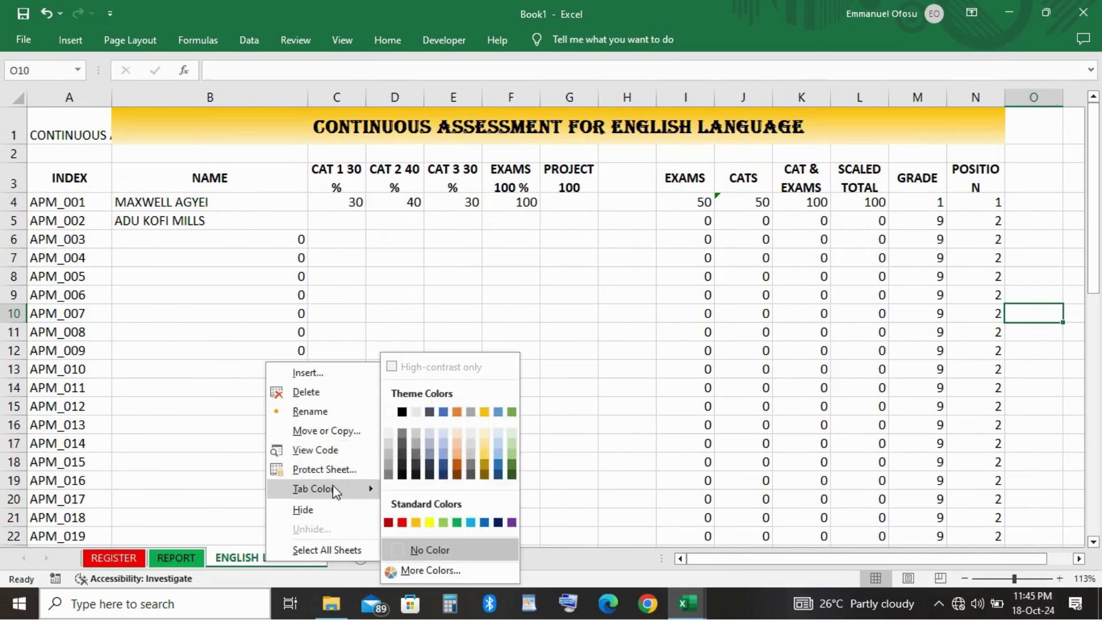
click(485, 412)
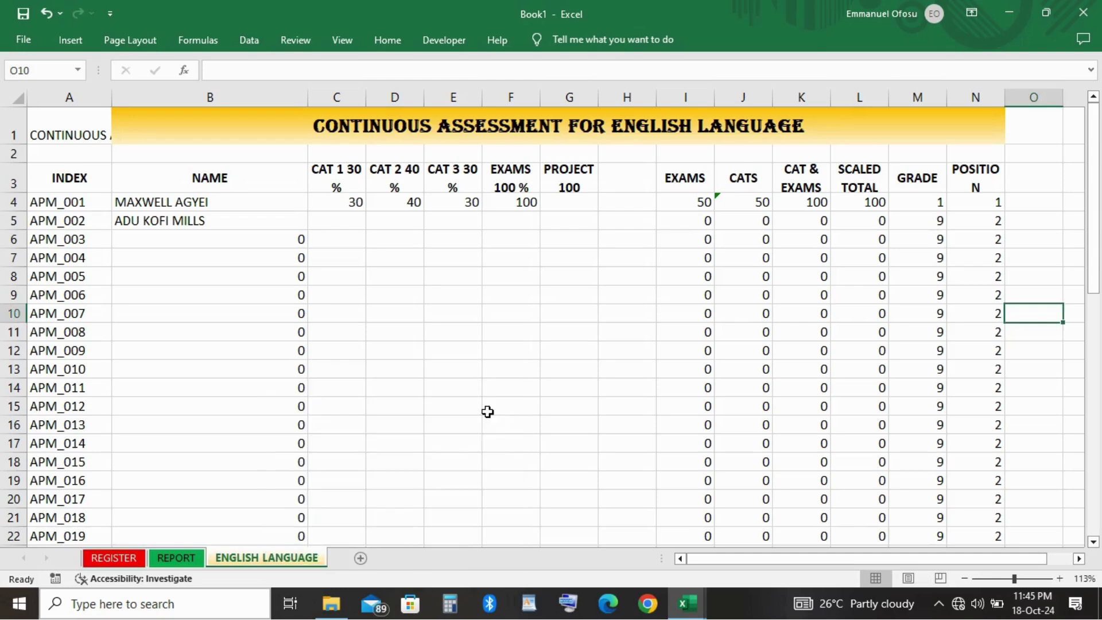
click(412, 278)
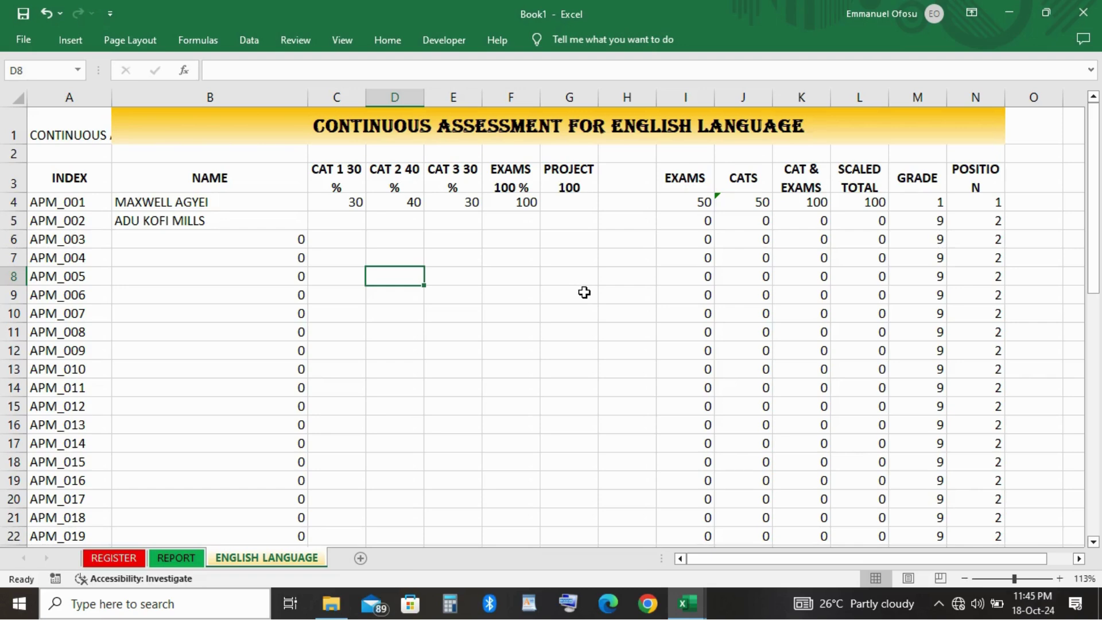
Enter test scores 30, 23, 14 and 70 for a student and check the scaled total.
click(351, 225)
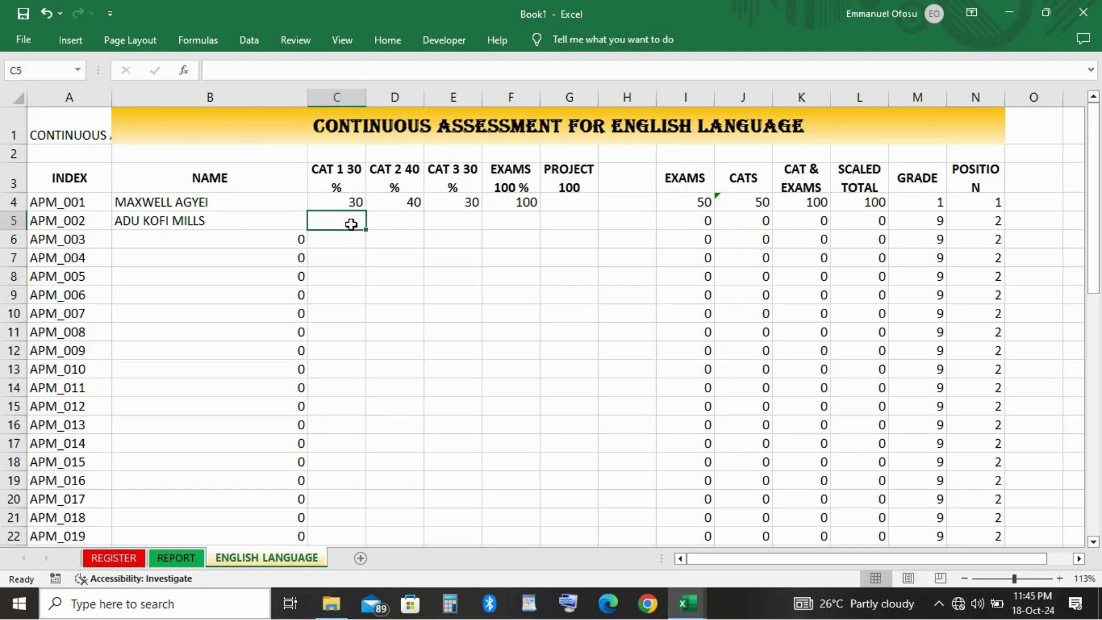
text(30)
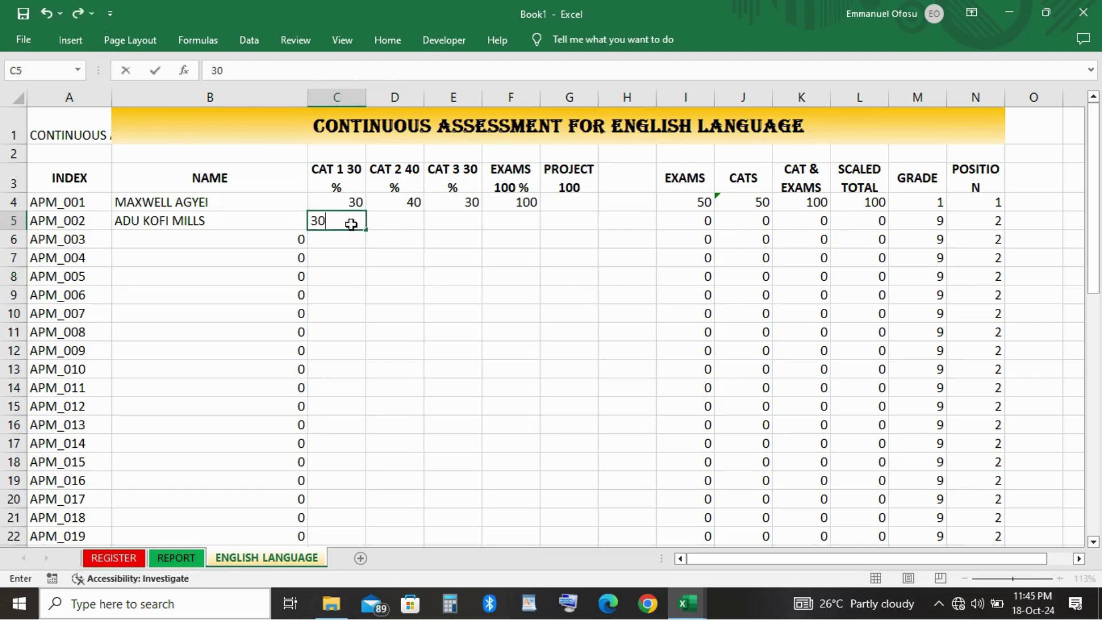
key(Tab)
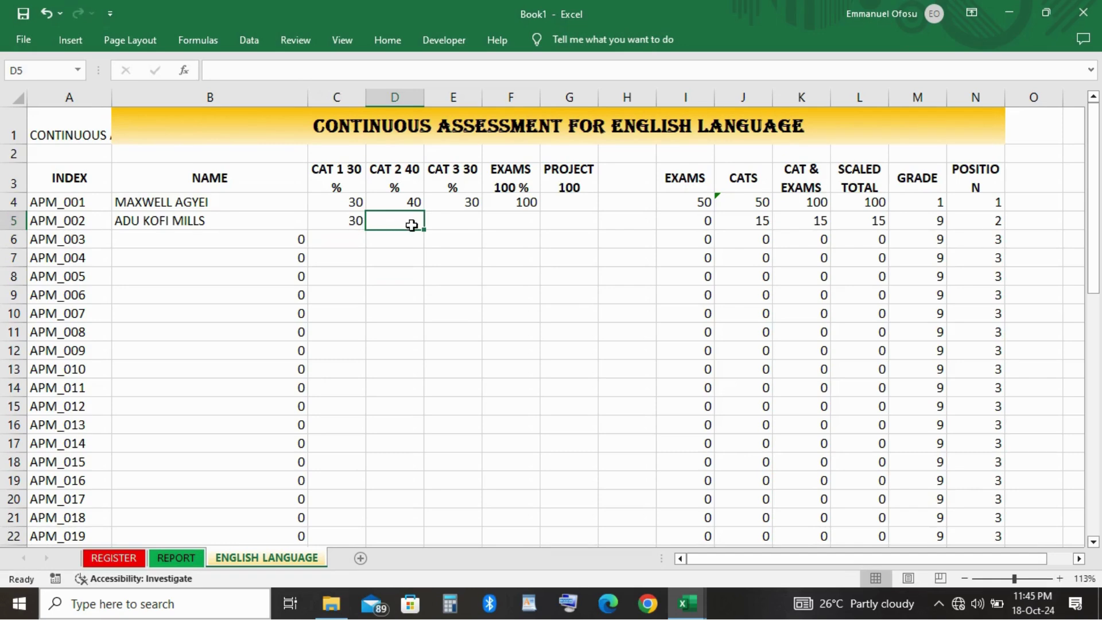
text(23)
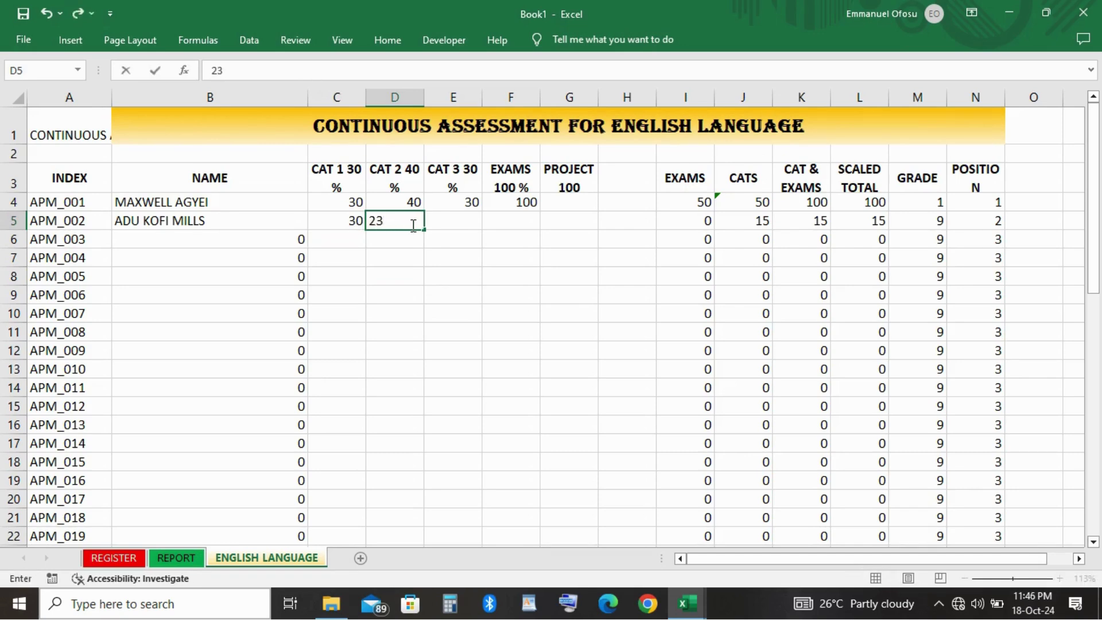
key(Tab)
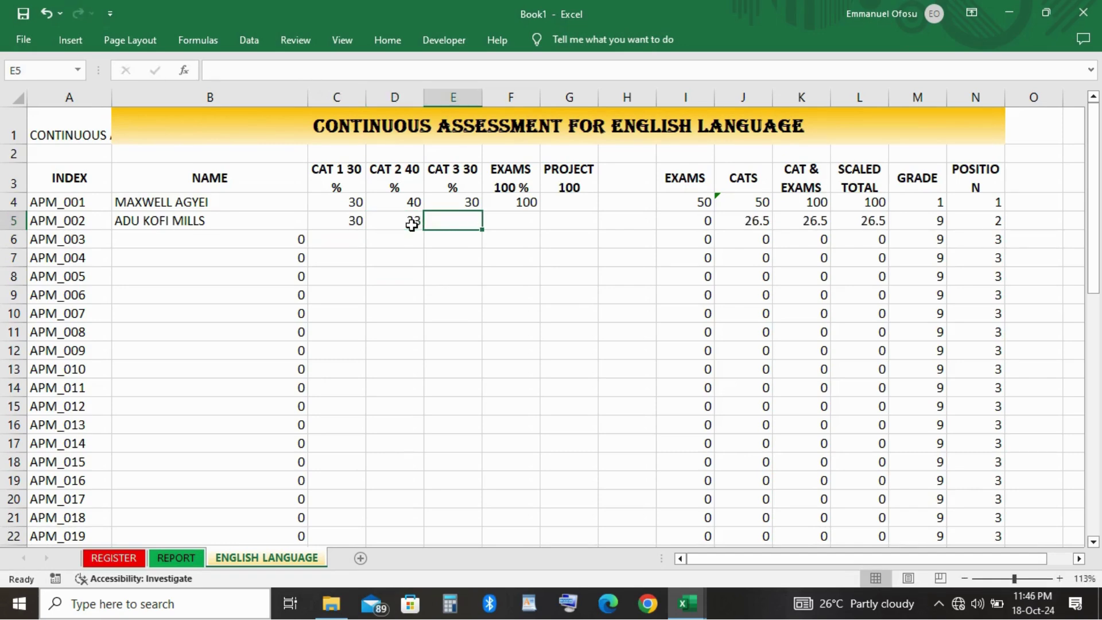
text(14)
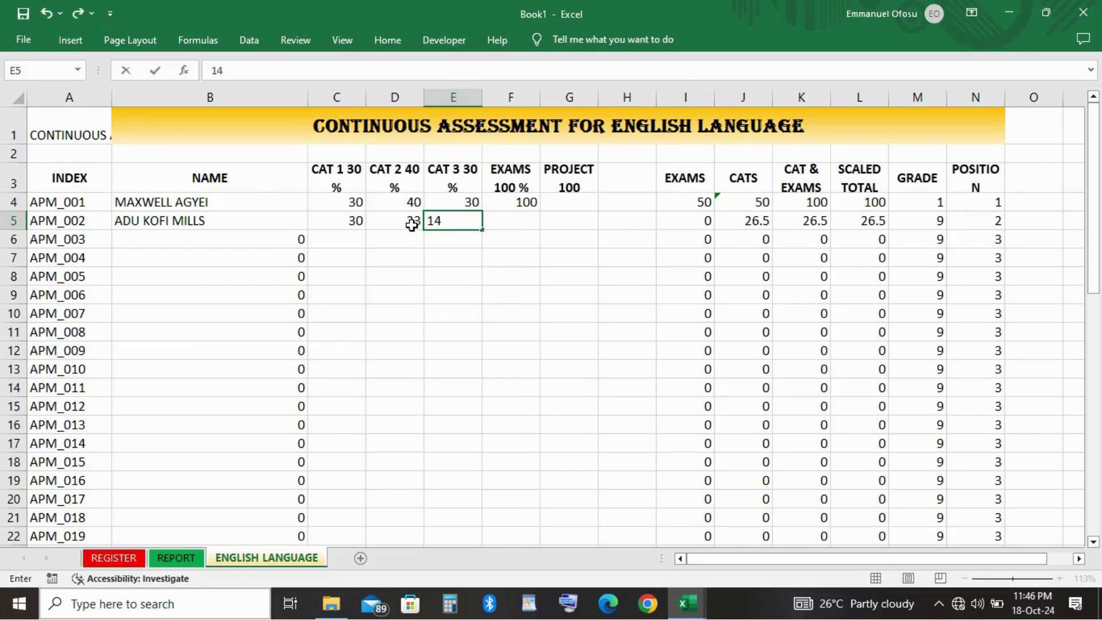
key(Tab)
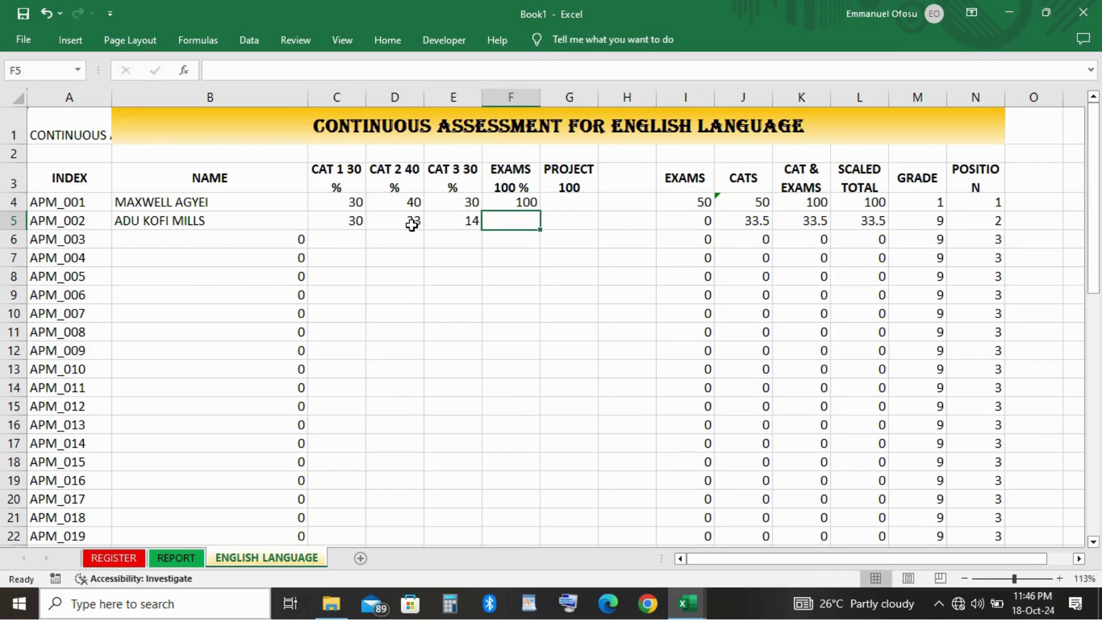
text(70)
key(Tab)
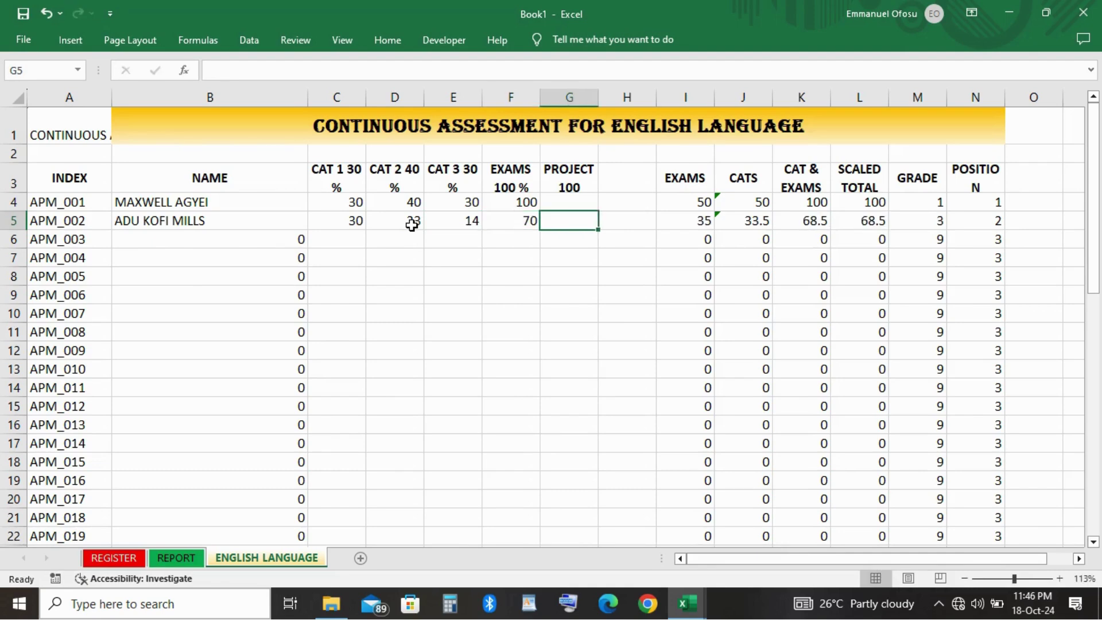
click(875, 256)
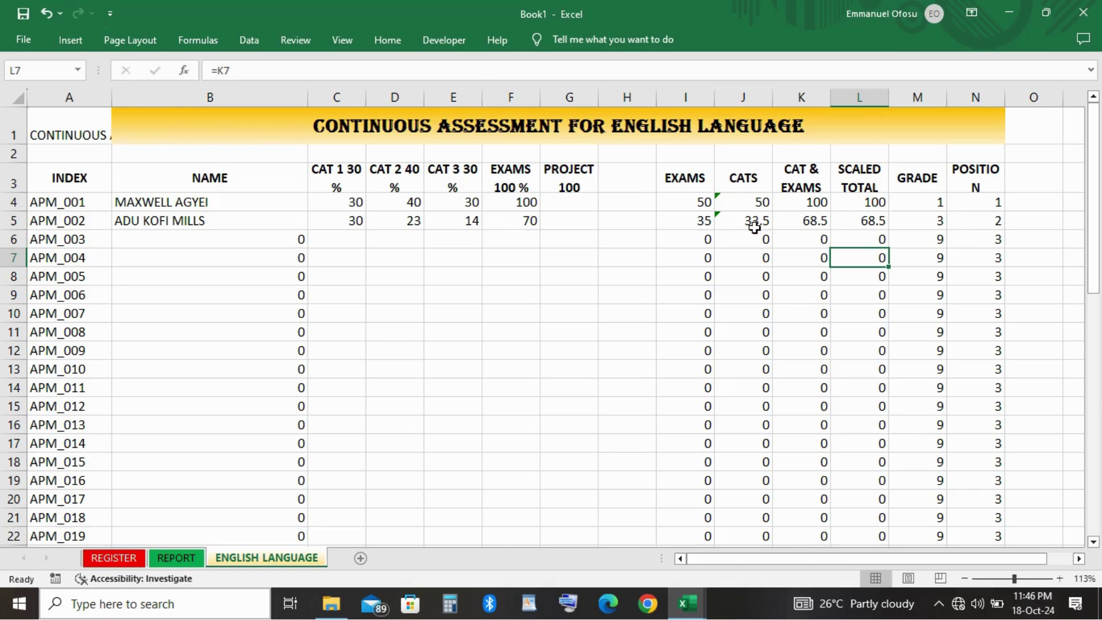
Clear the sample scores in C4:F5.
drag(333, 205, 519, 230)
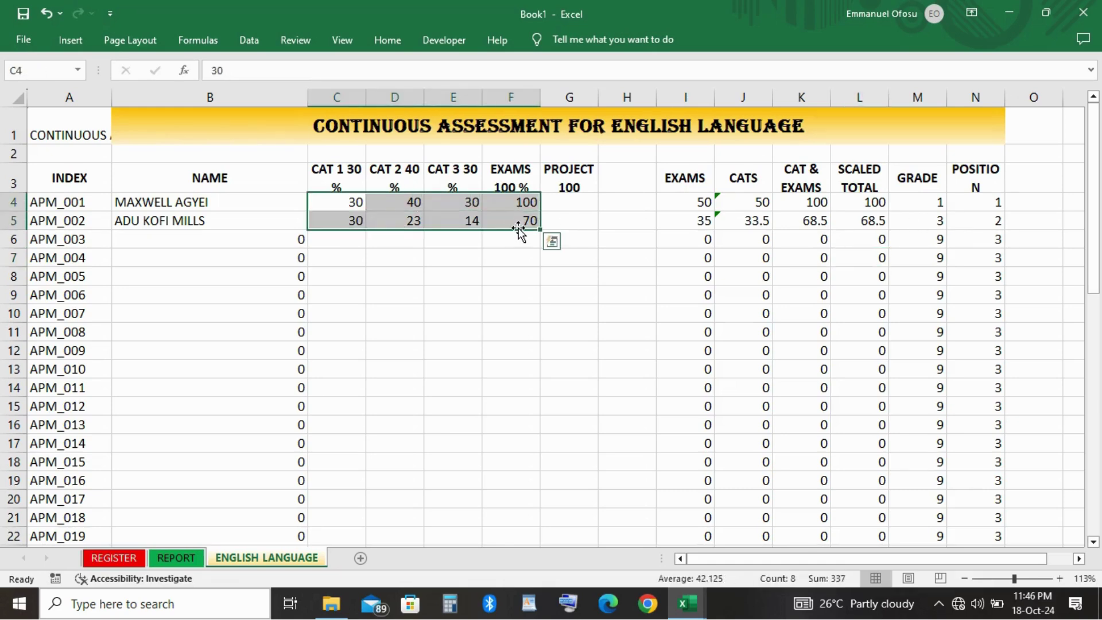
key(Delete)
click(511, 370)
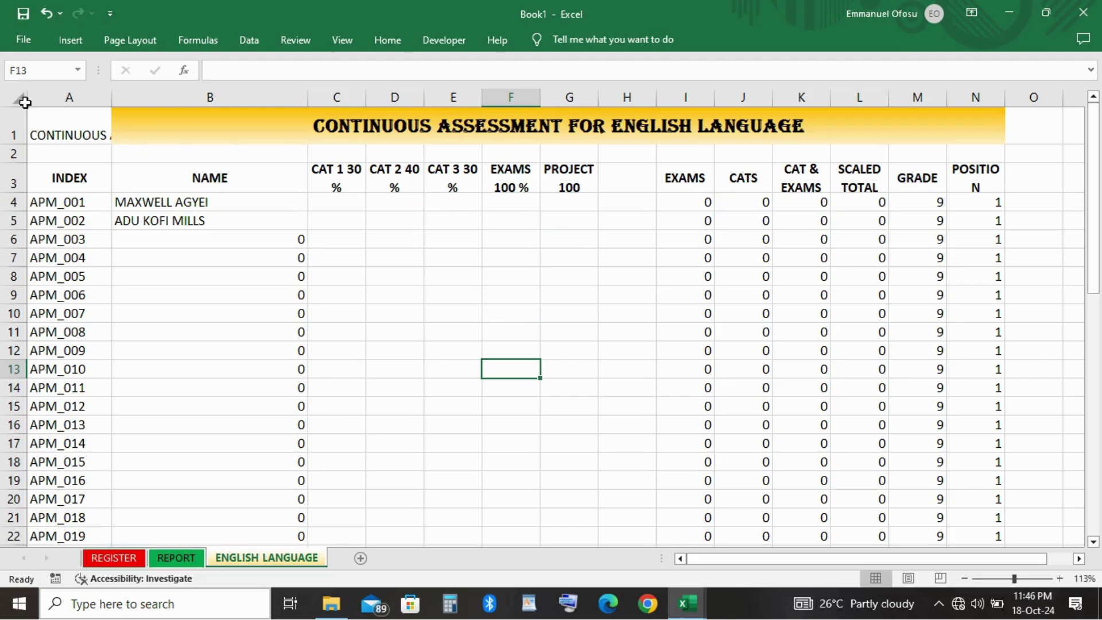
Copy the entire English Language sheet and paste it into a new Sheet4.
click(18, 100)
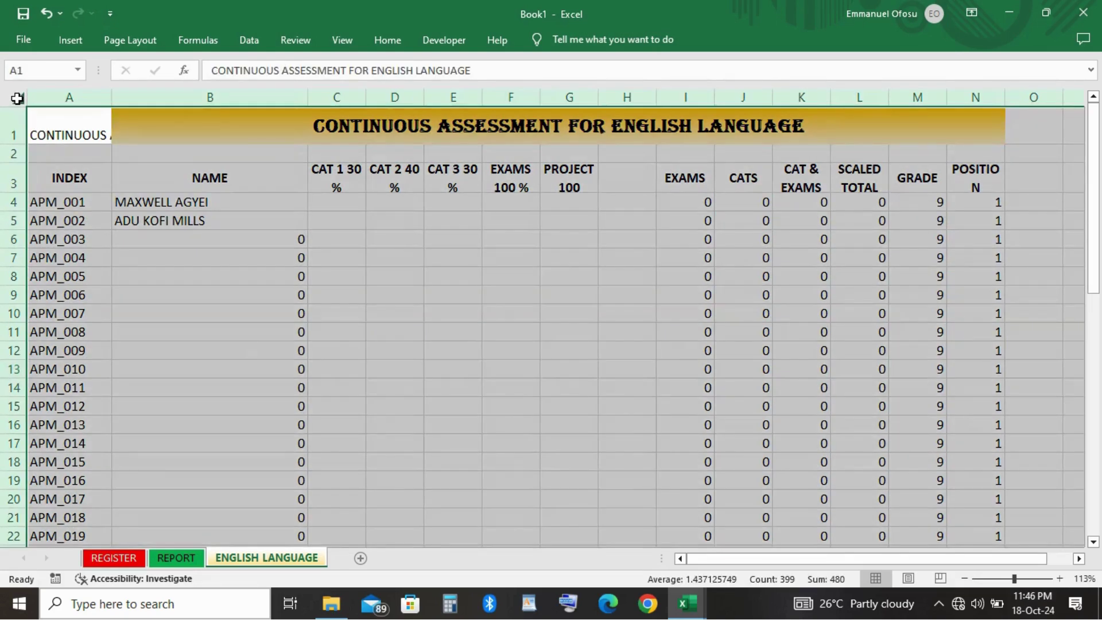
key(ctrl+c)
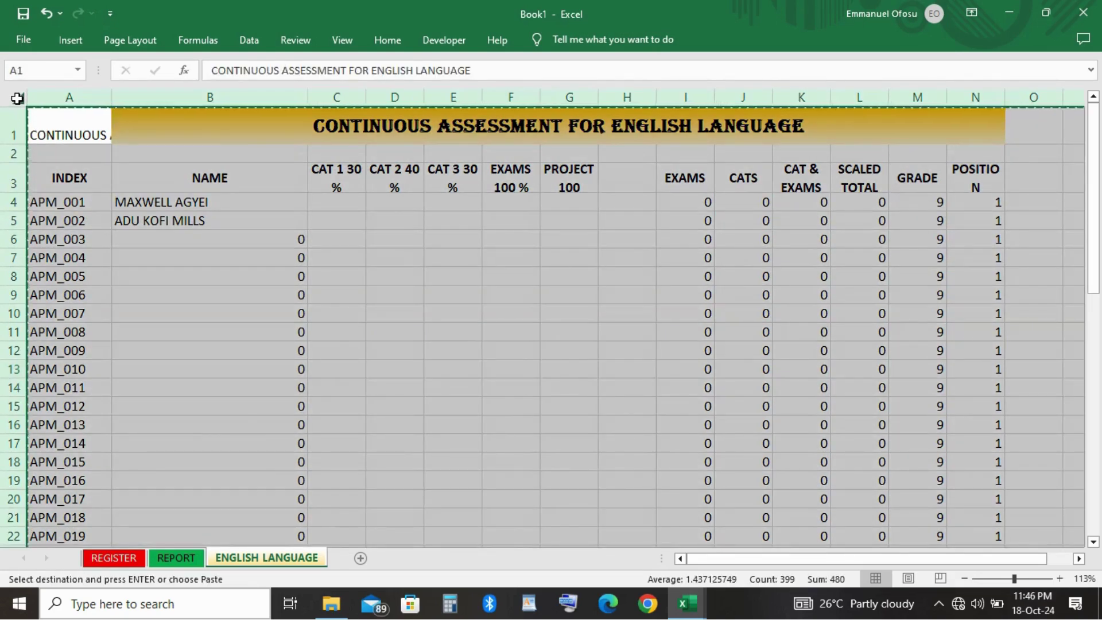
click(360, 558)
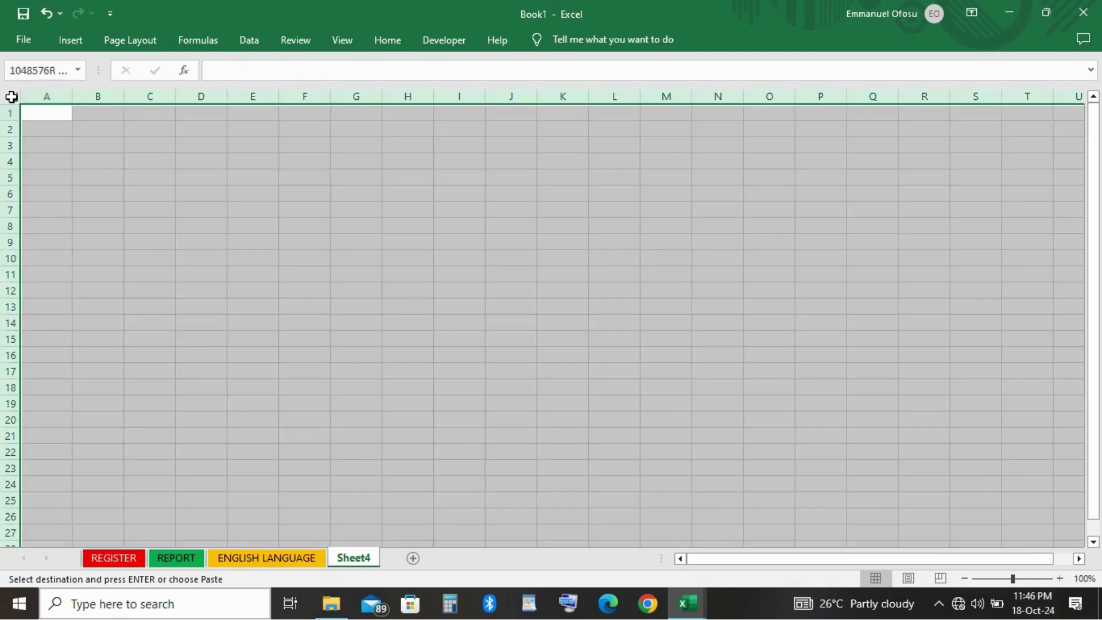
click(11, 96)
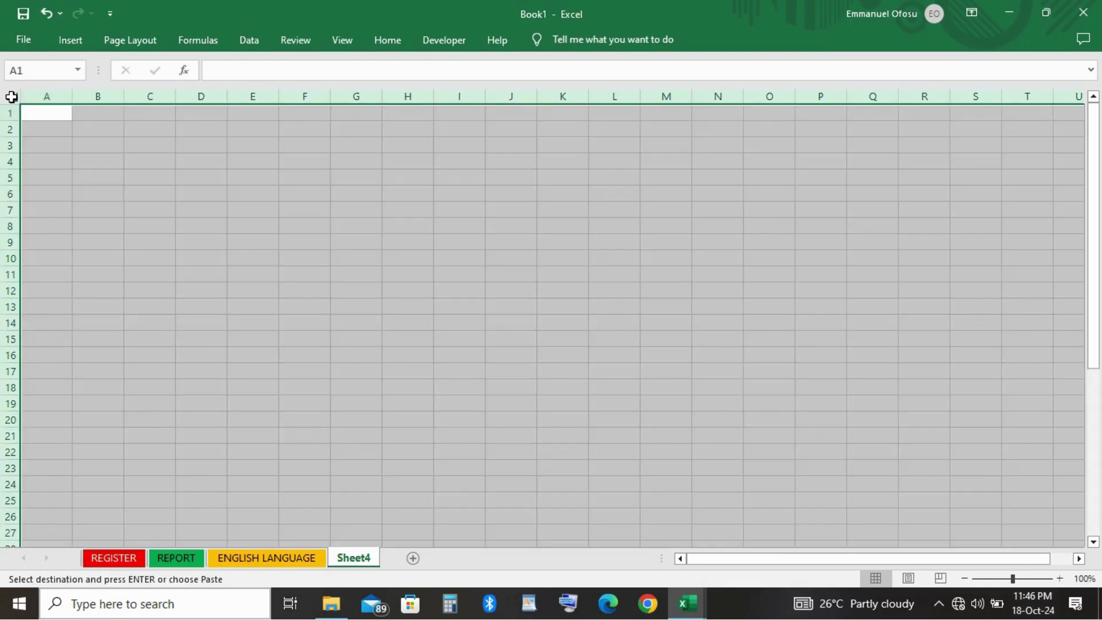
key(ctrl+v)
click(67, 134)
scroll(68, 133, right, 1)
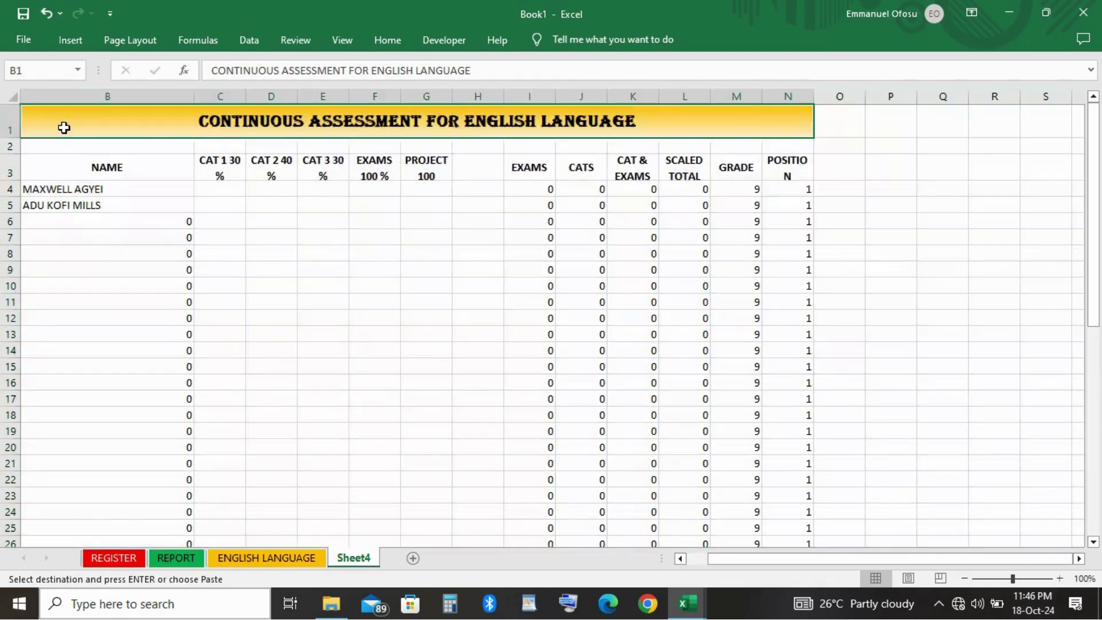
click(65, 129)
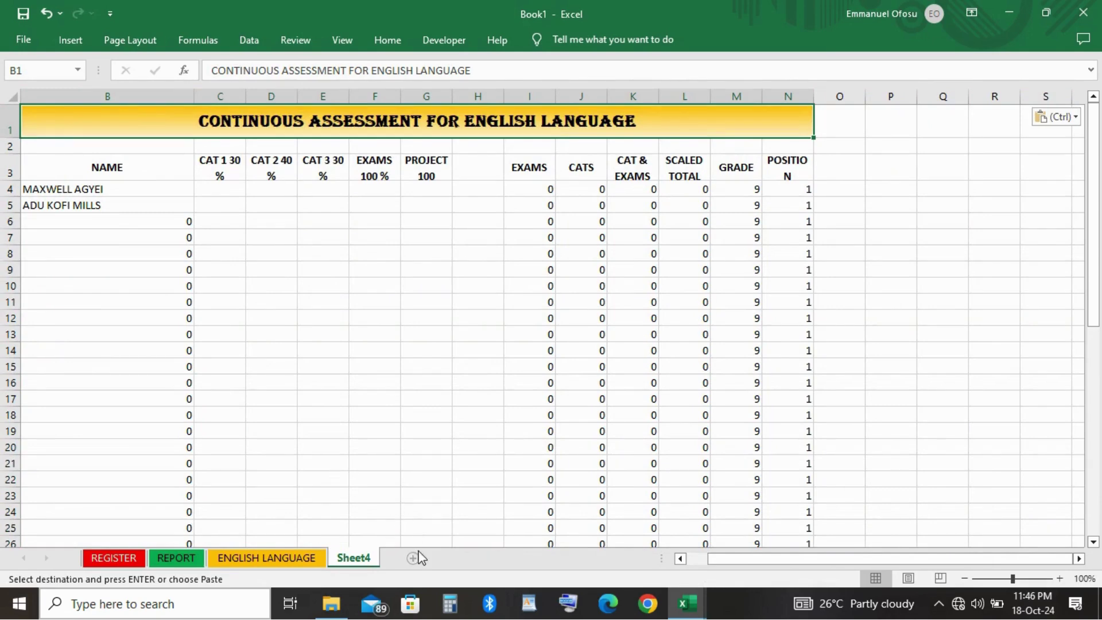
Rename Sheet4 to MATHEMATICS and change the B1 title to CONTINUOUS ASSESSMENT FOR MATHEMATICS.
double_click(356, 559)
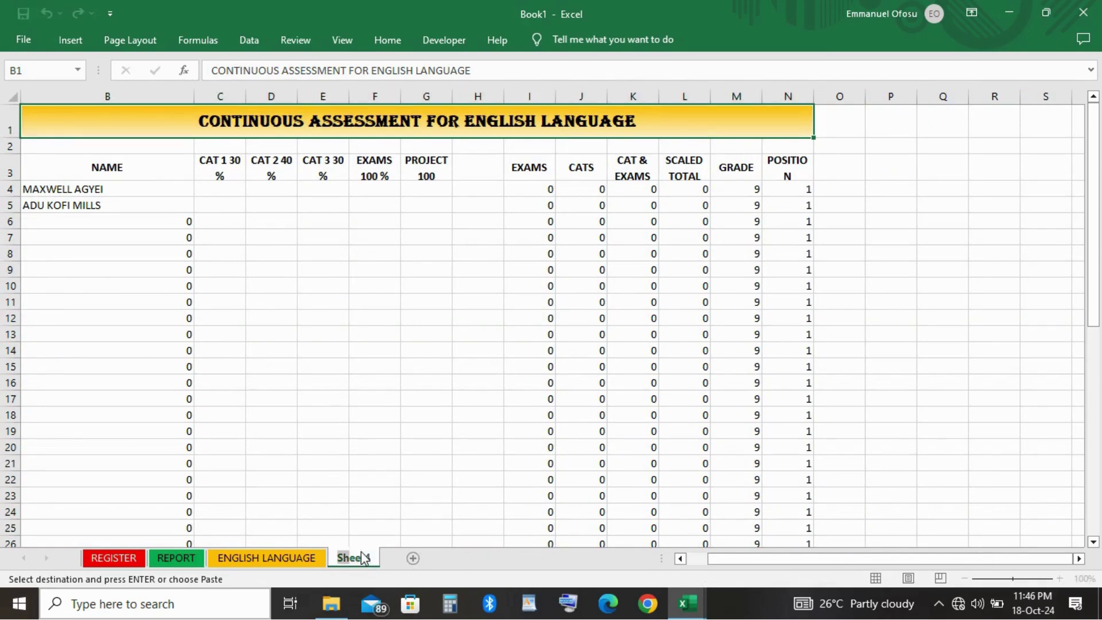
text(MATHE)
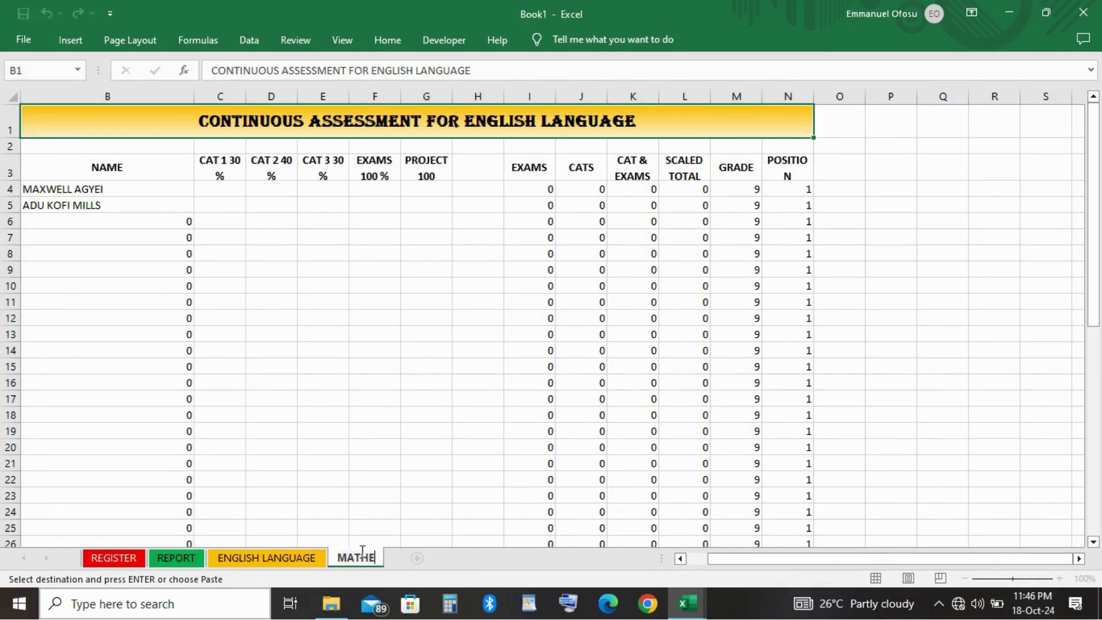
text(MATICS)
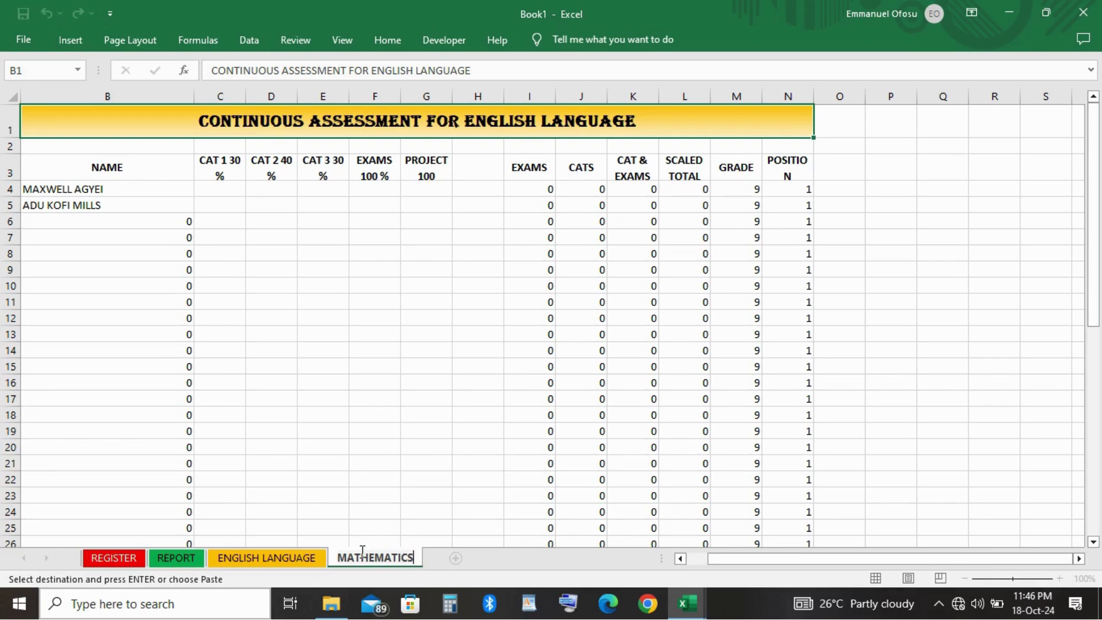
double_click(526, 128)
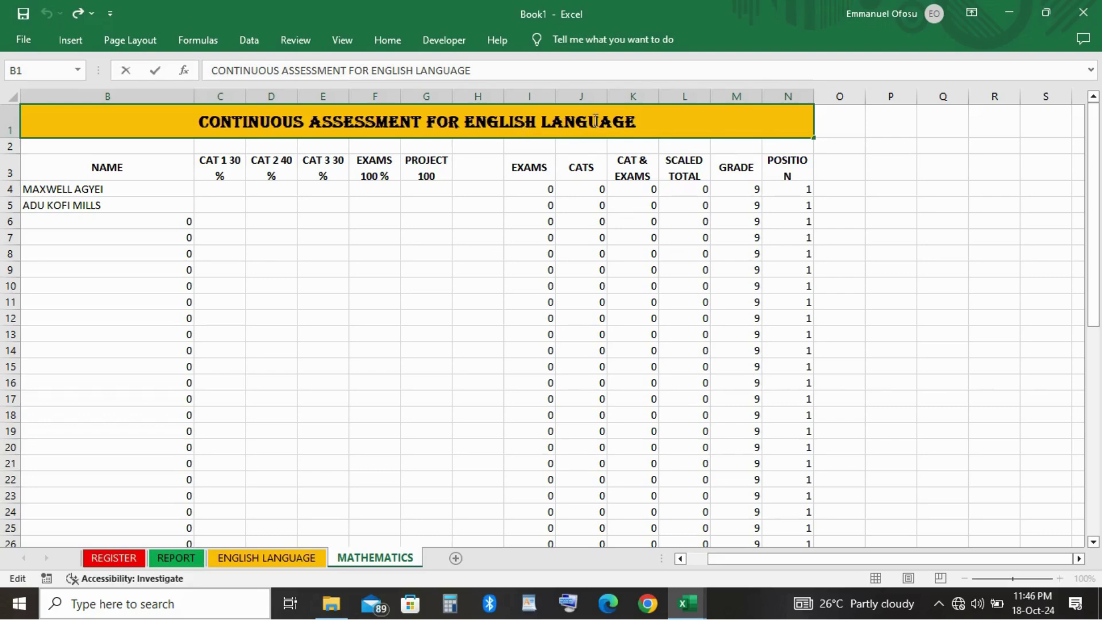
drag(641, 123, 547, 119)
text(M)
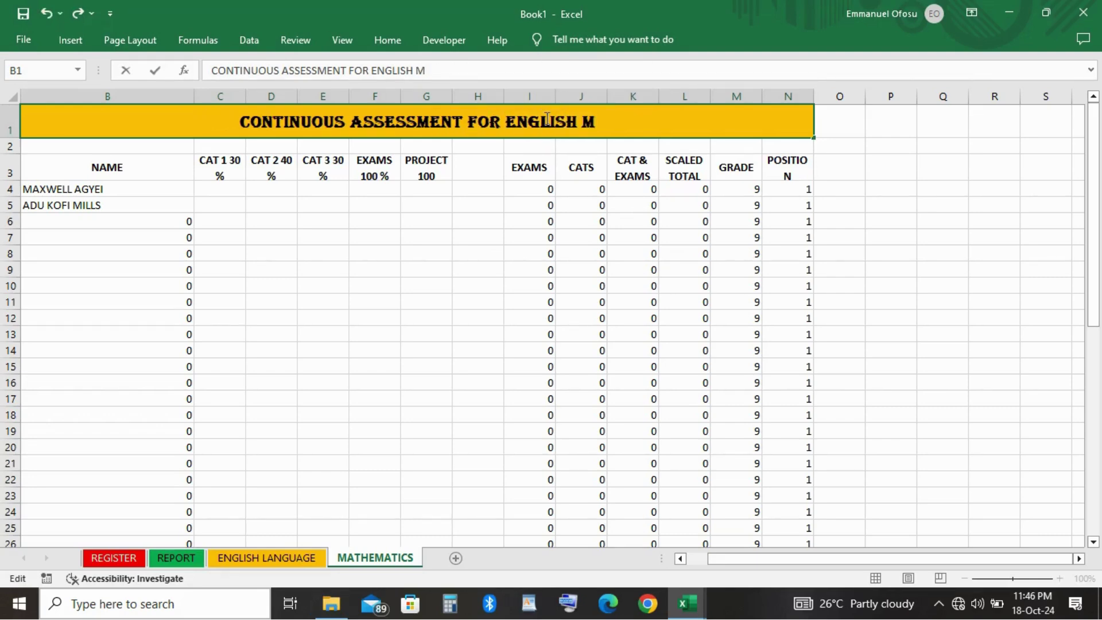
key(BackSpace)
key(BackSpace)
key(BackSpace)
key(BackSpace)
key(BackSpace)
key(BackSpace)
key(BackSpace)
key(BackSpace)
key(BackSpace)
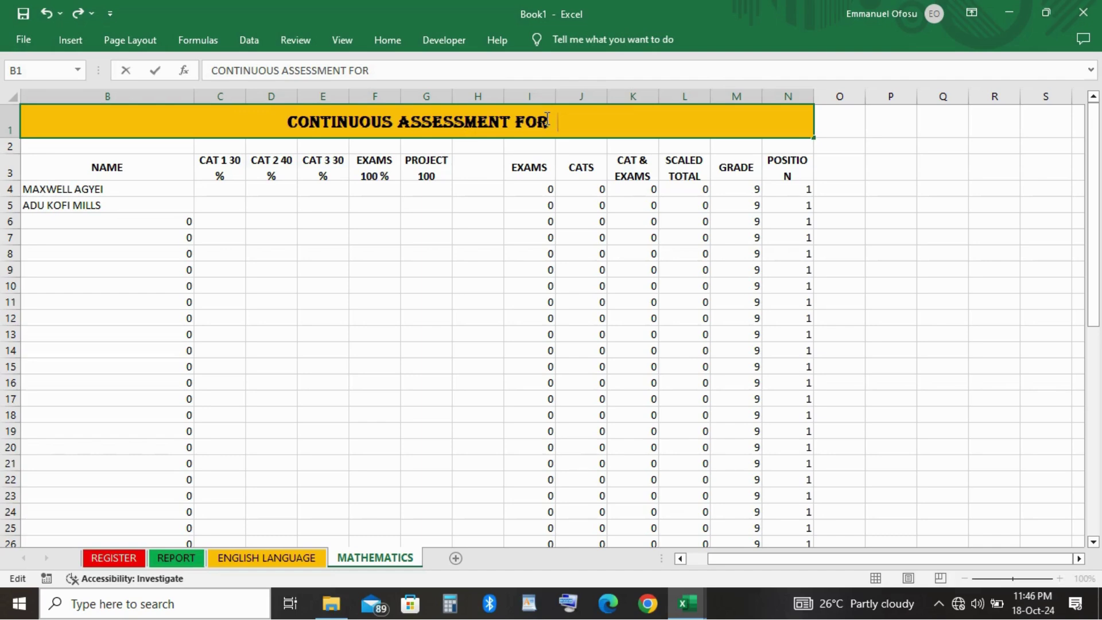
text(MATH)
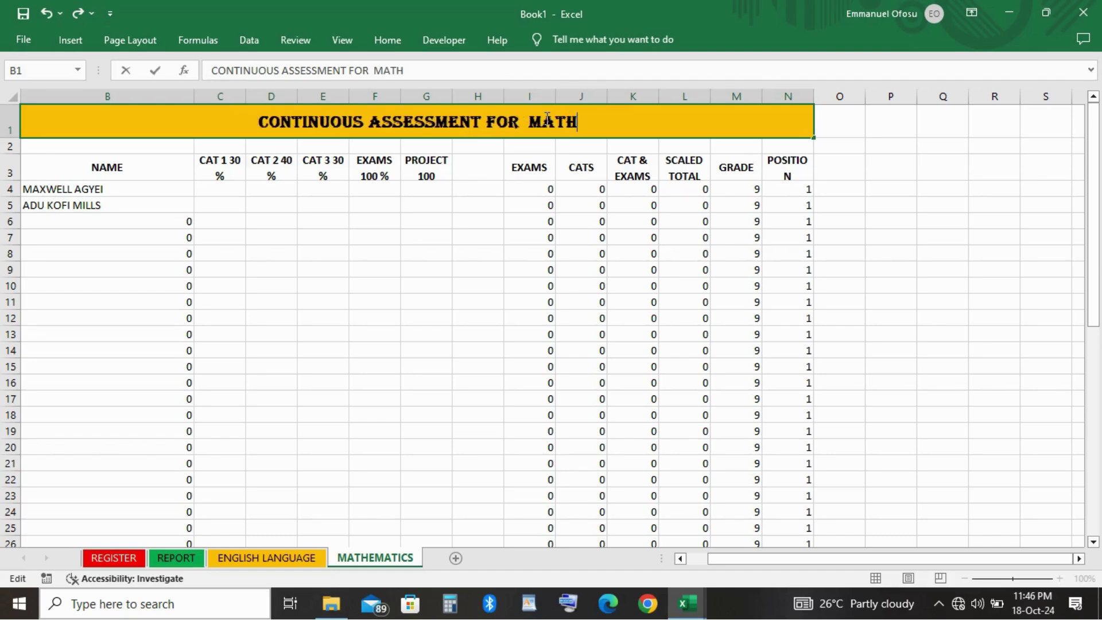
text(EMATI)
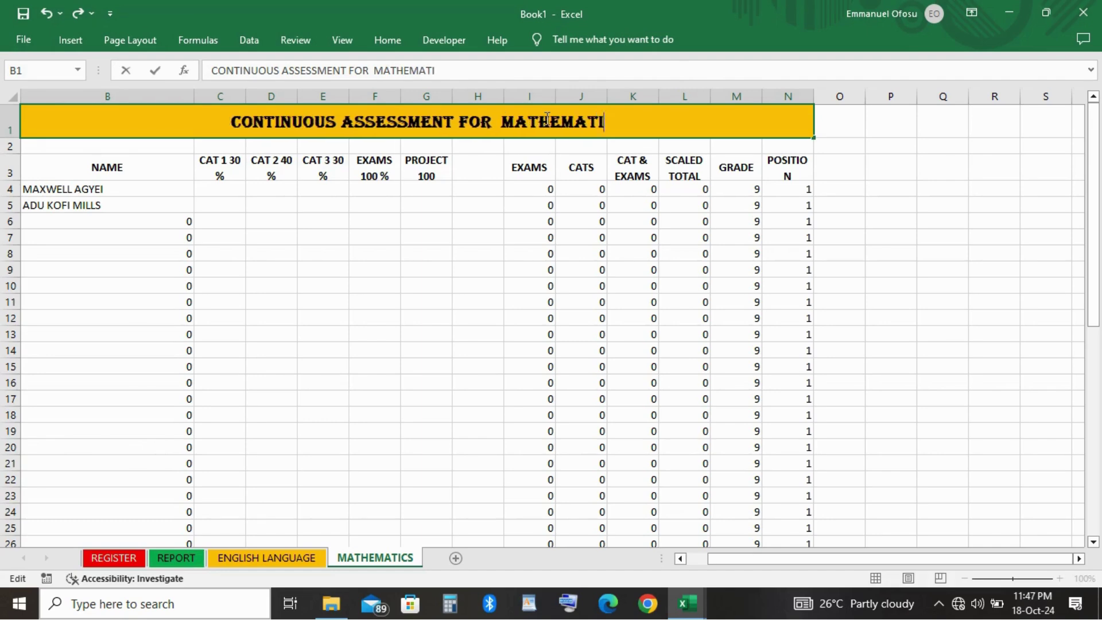
text(CS)
click(970, 278)
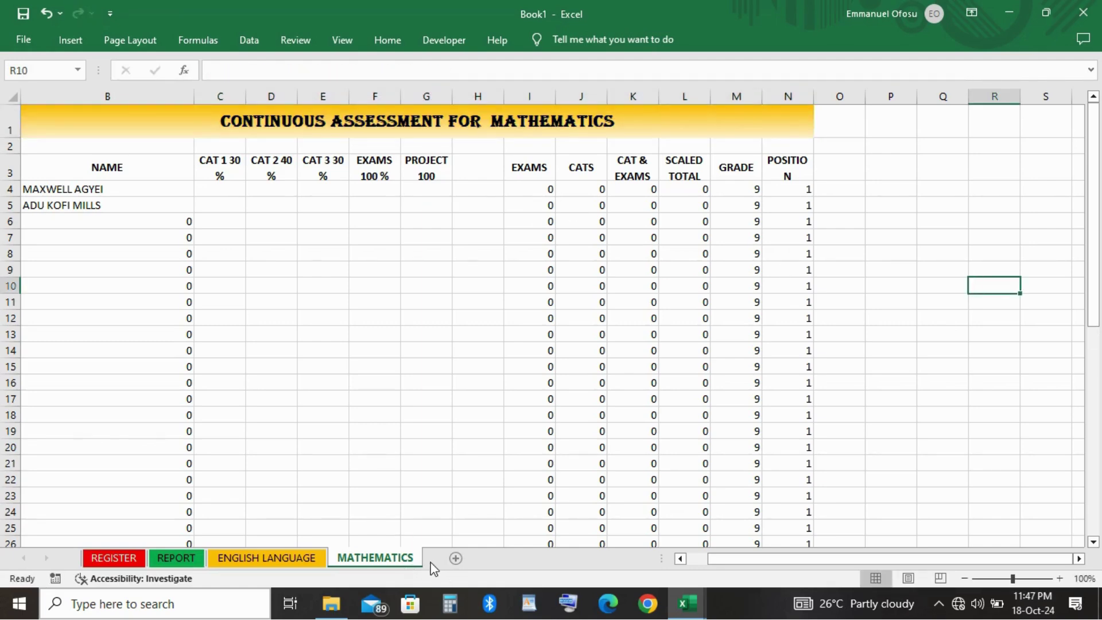
Give the MATHEMATICS sheet tab a green tab colour.
right_click(389, 560)
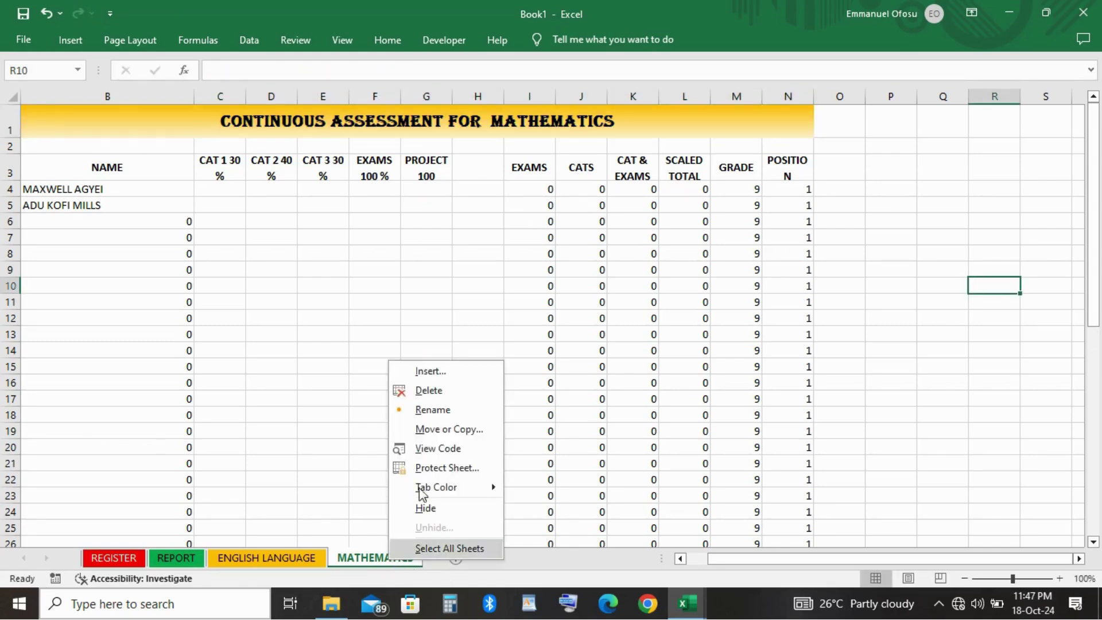
mouse_move(448, 489)
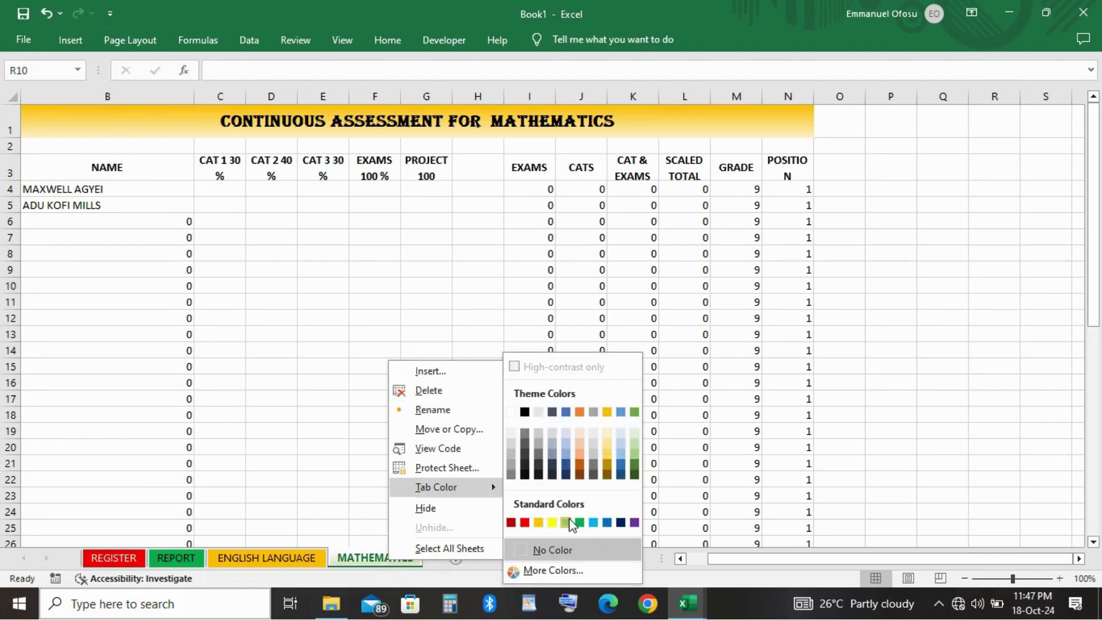
click(307, 463)
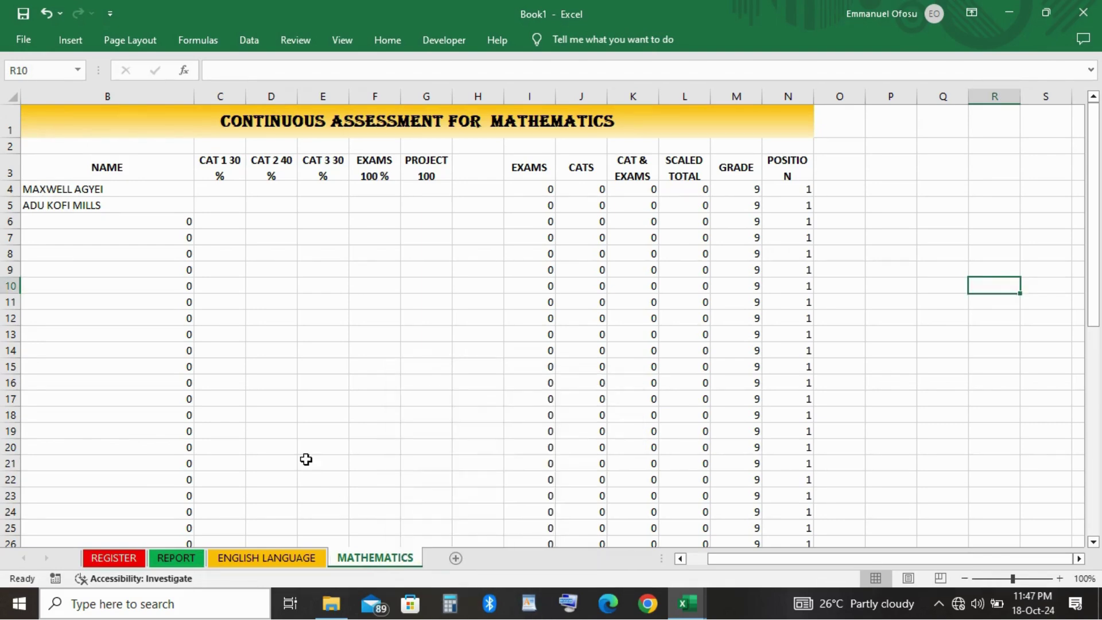
click(287, 564)
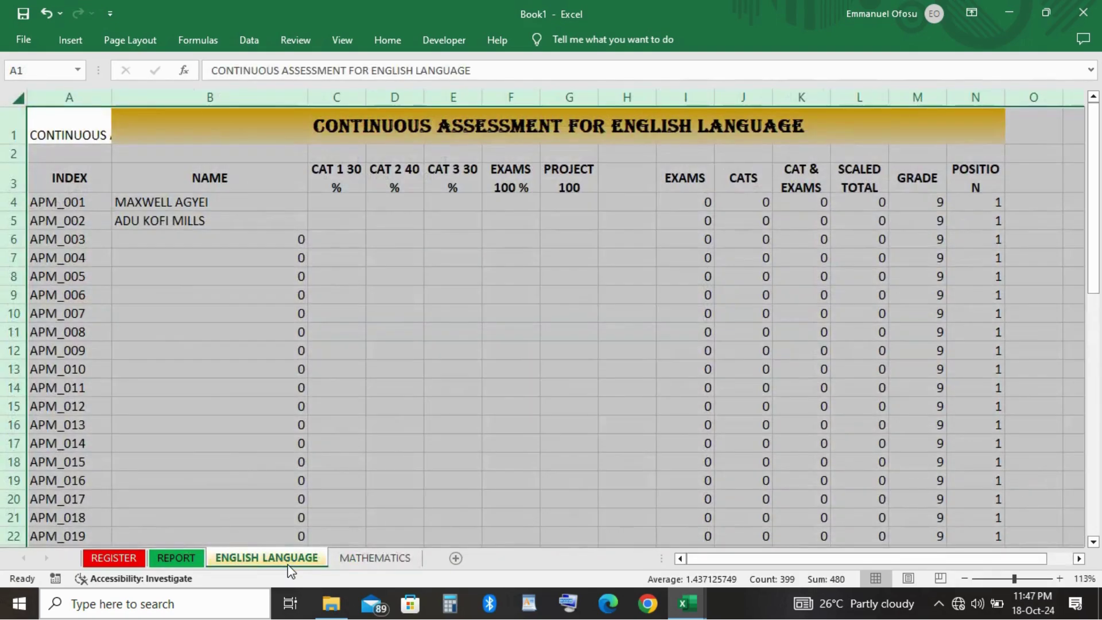
click(368, 558)
right_click(368, 558)
mouse_move(411, 487)
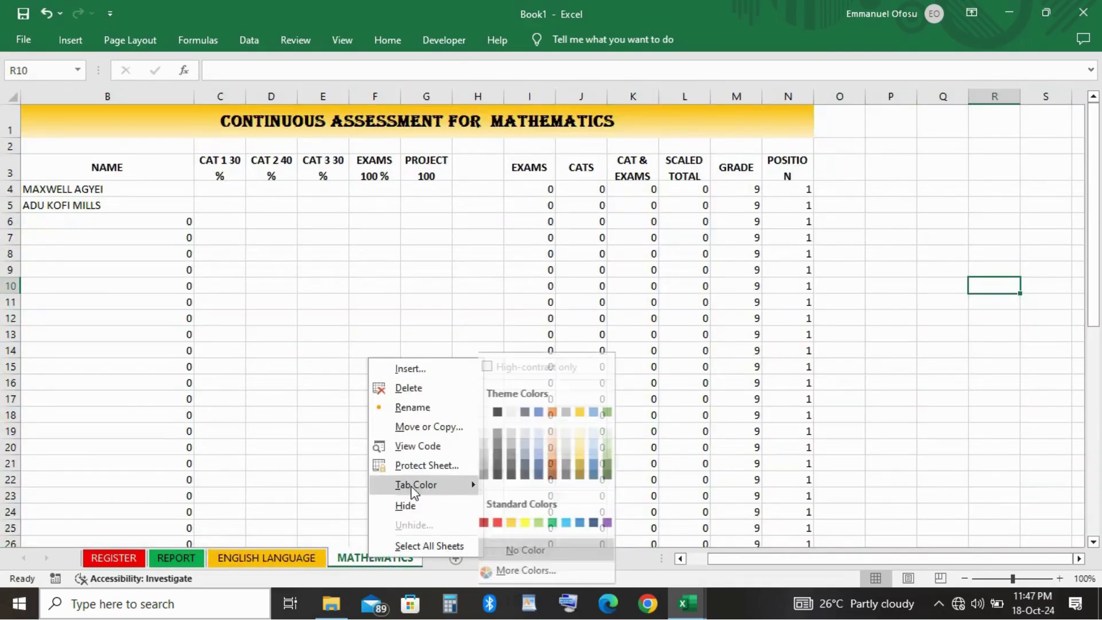
click(560, 521)
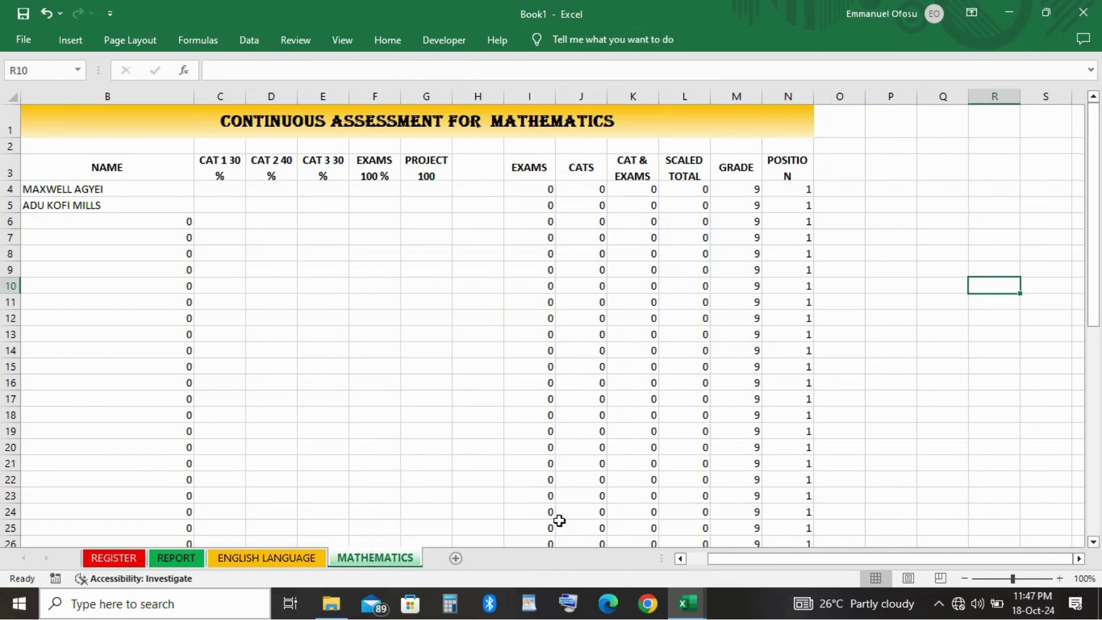
Add a new blank Sheet5 to the workbook, then go back to MATHEMATICS.
click(456, 558)
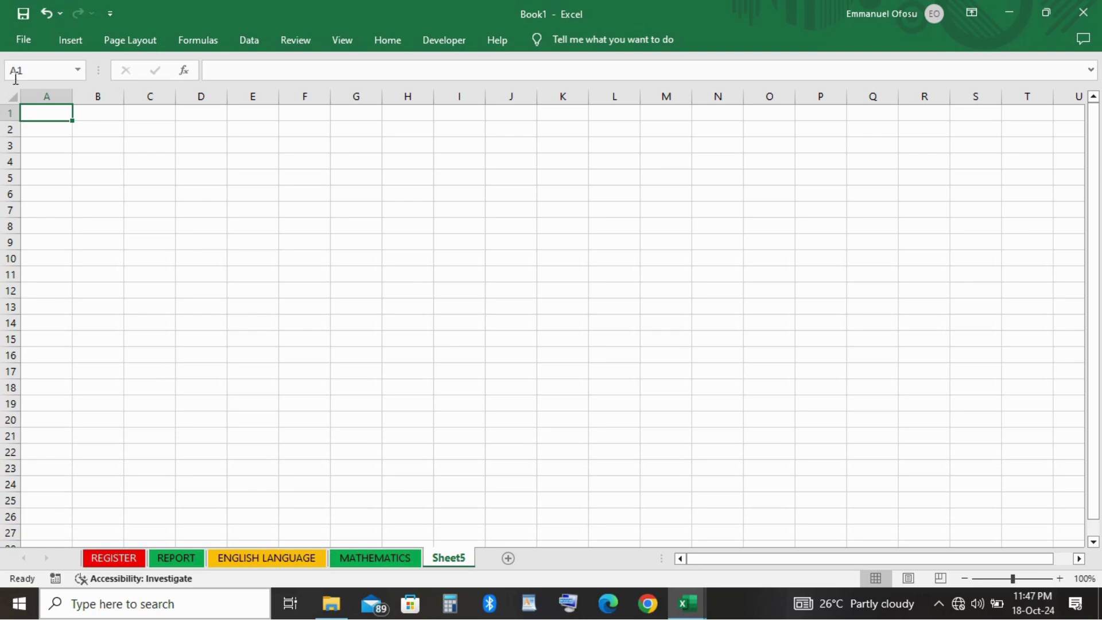
click(12, 96)
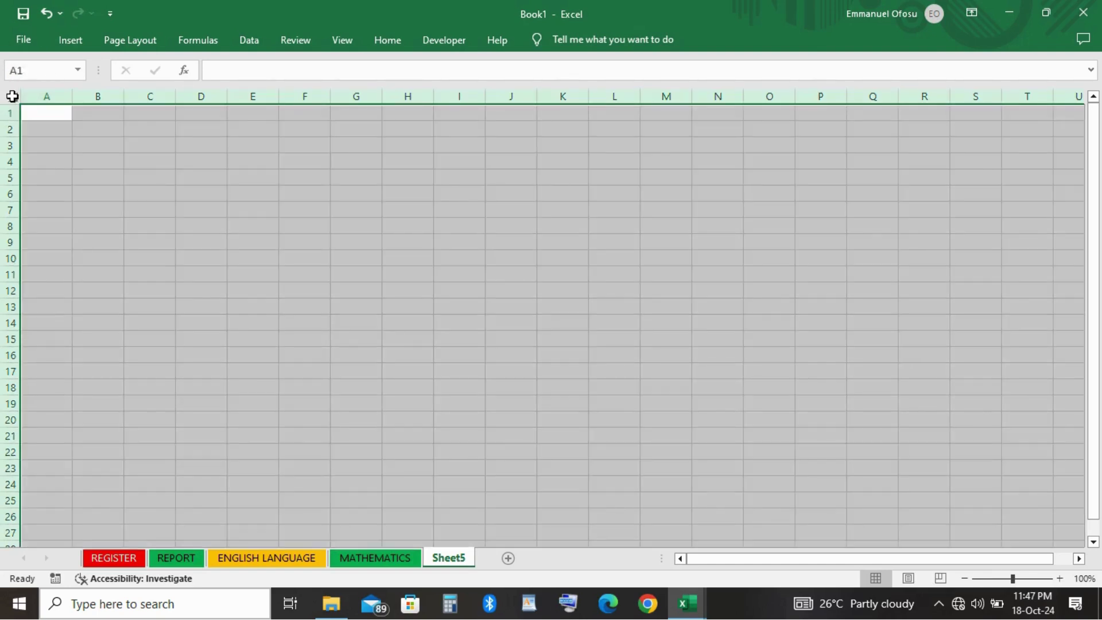
click(366, 562)
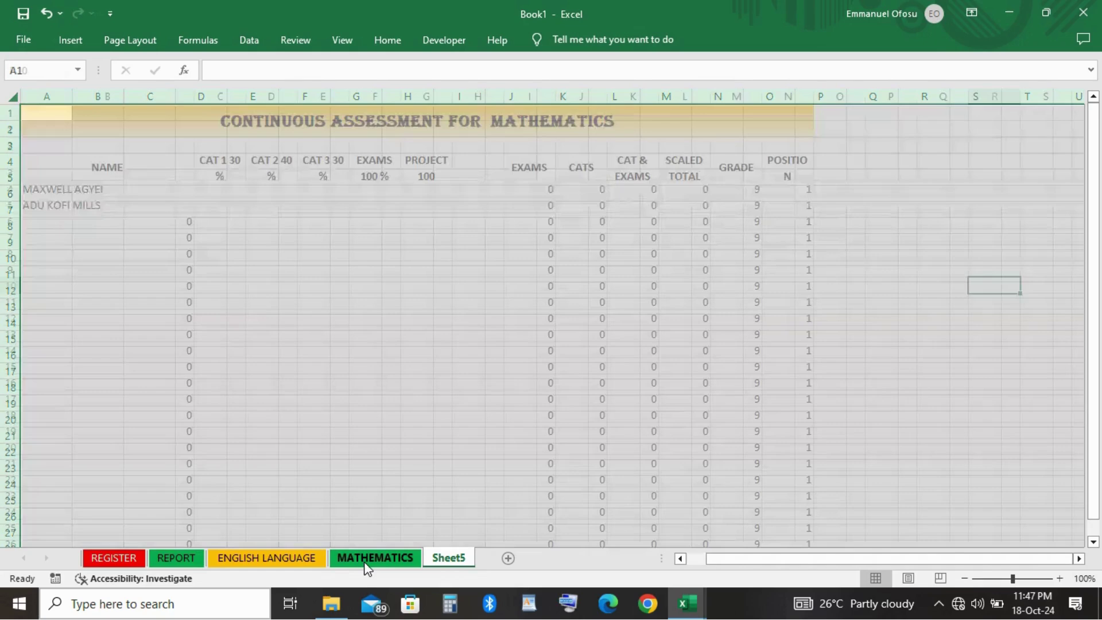
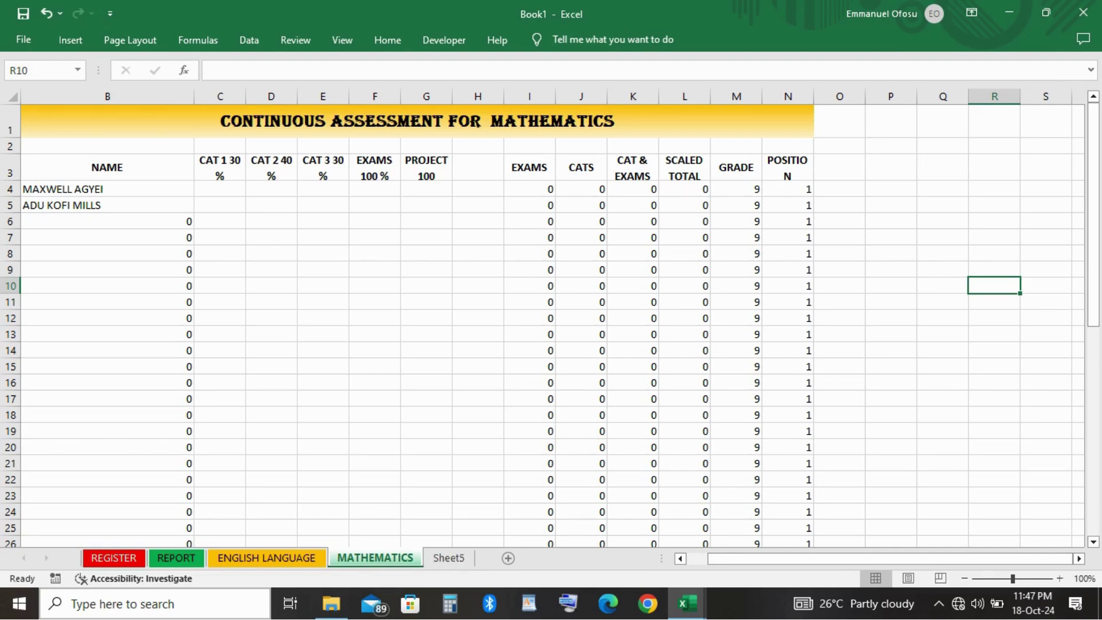
Copy the entire MATHEMATICS sheet, then rename blank Sheet5 to INT. SCIENCE.
click(11, 96)
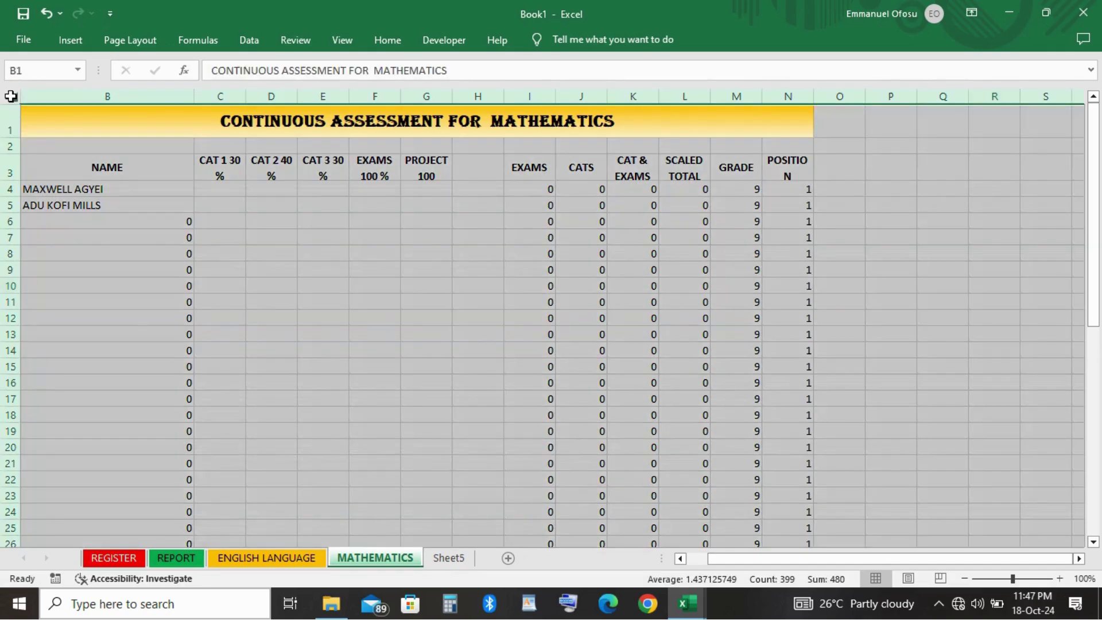
key(ctrl+c)
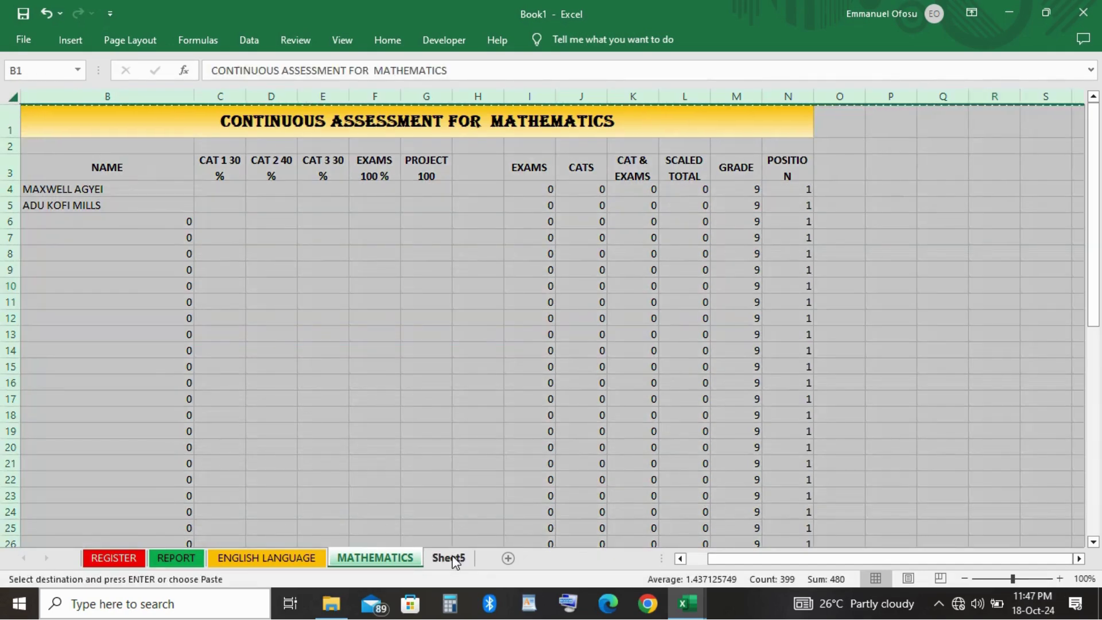
click(453, 558)
double_click(453, 556)
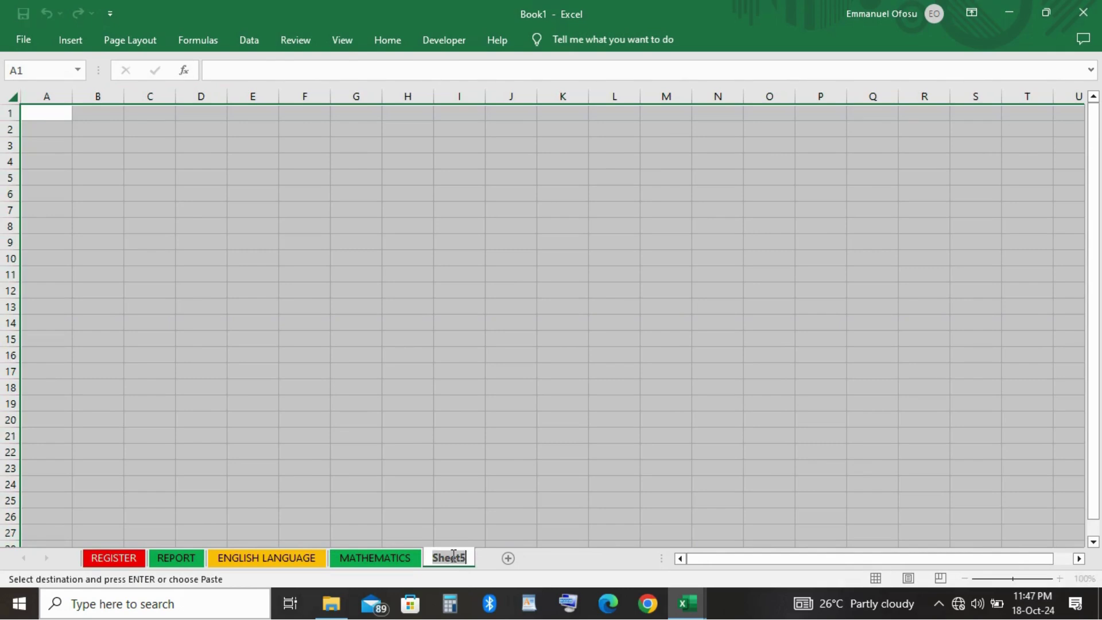
text(I)
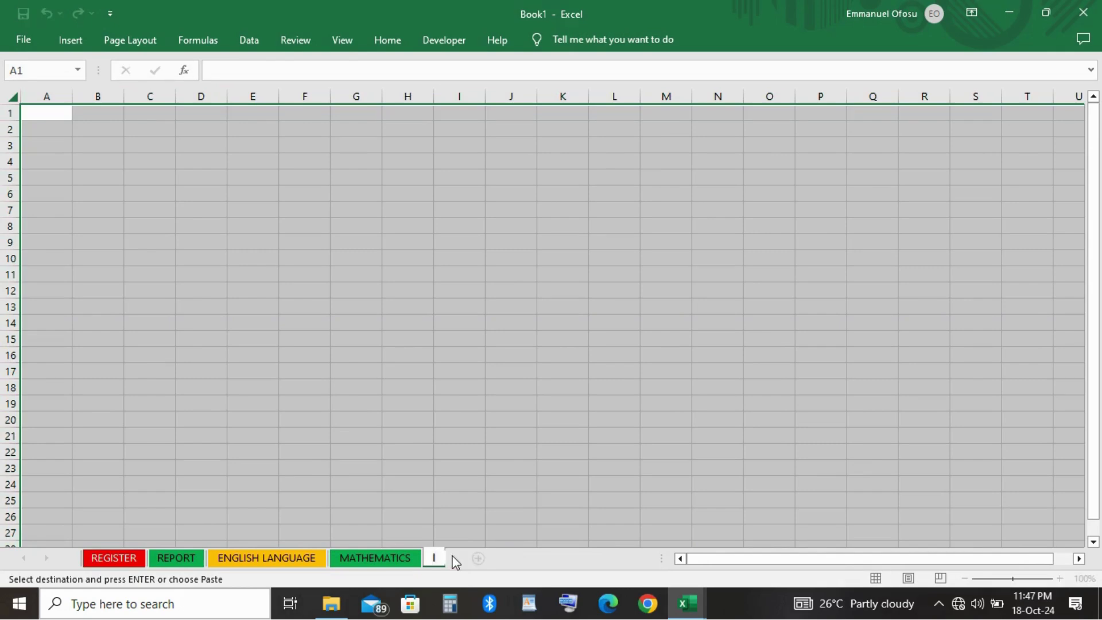
text(NT. SCI)
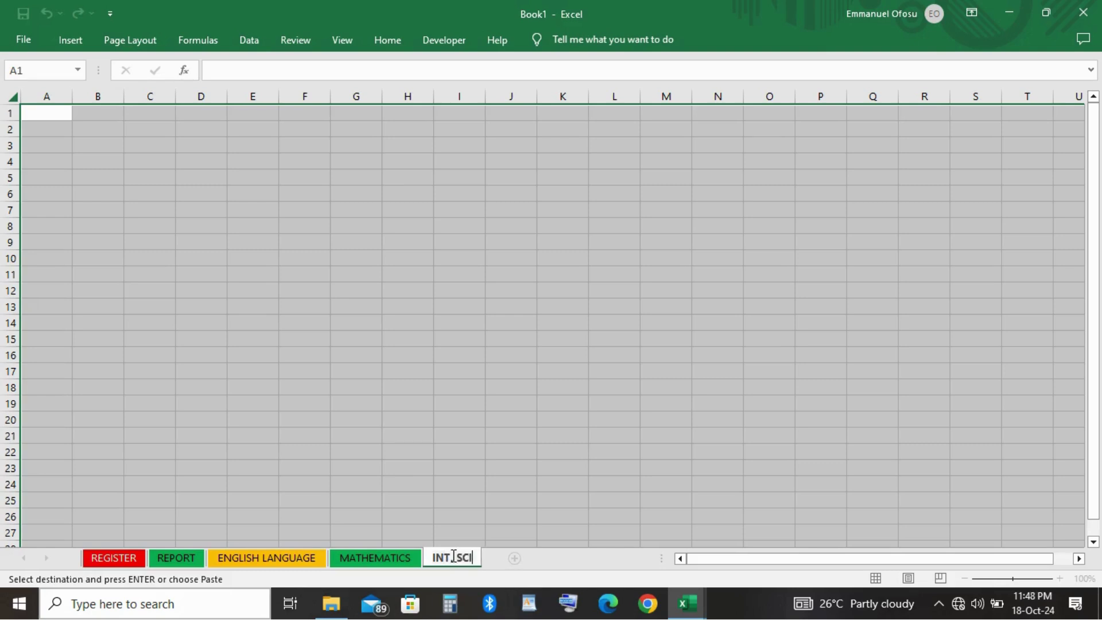
text(ENCE)
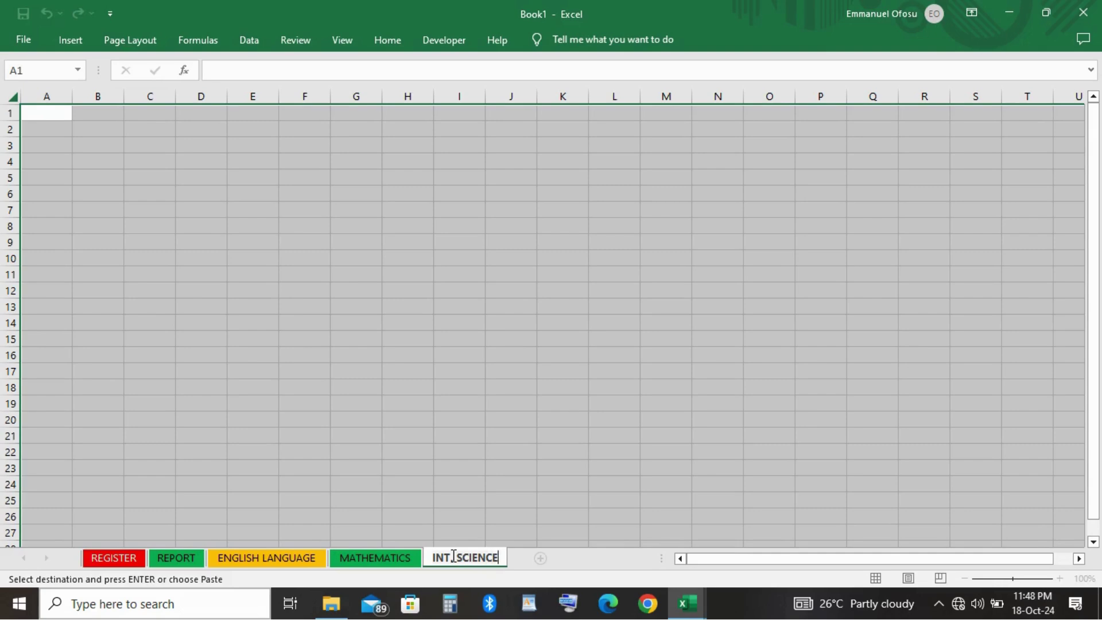
key(Return)
Paste the copied MATHEMATICS assessment table over the whole INT. SCIENCE sheet.
click(107, 196)
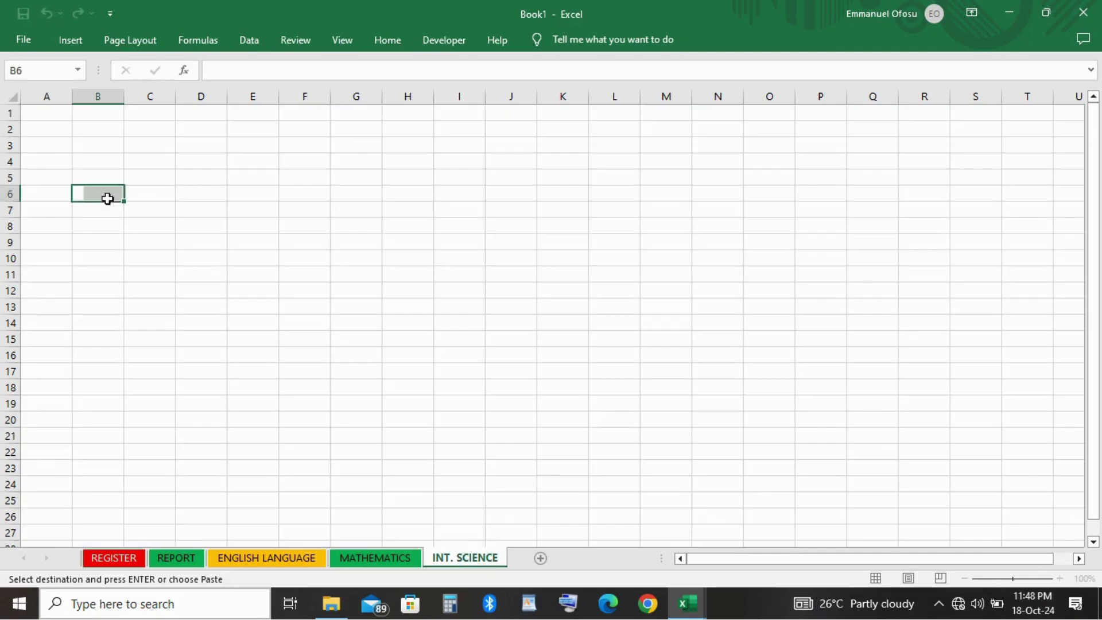
click(12, 94)
key(ctrl+v)
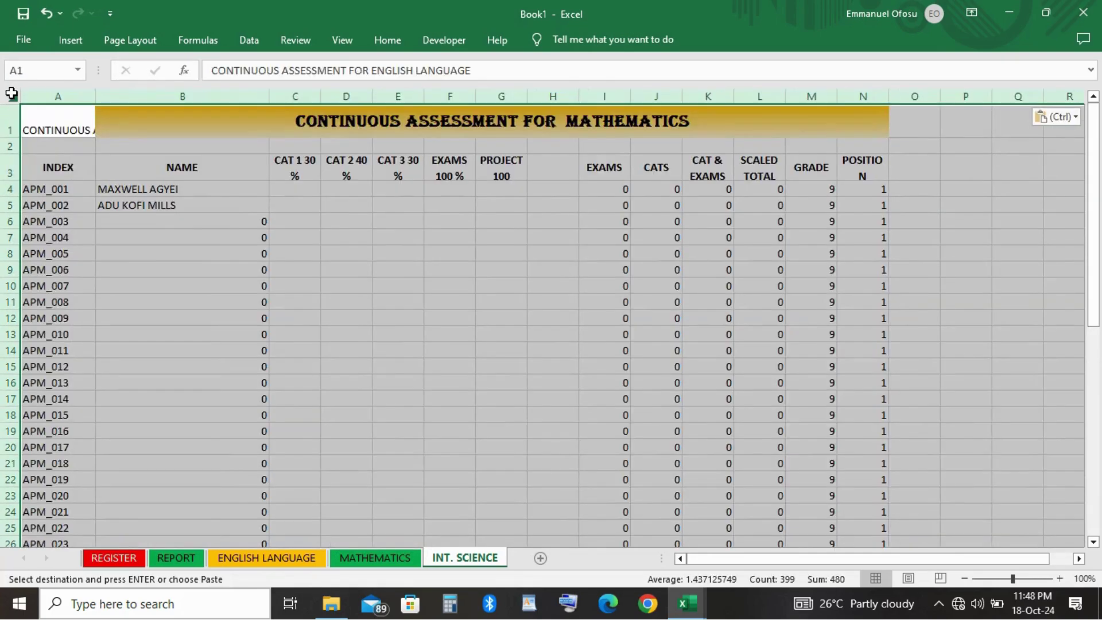
Clear leftover text from A1 and merge and centre the title across A1:N1.
click(243, 266)
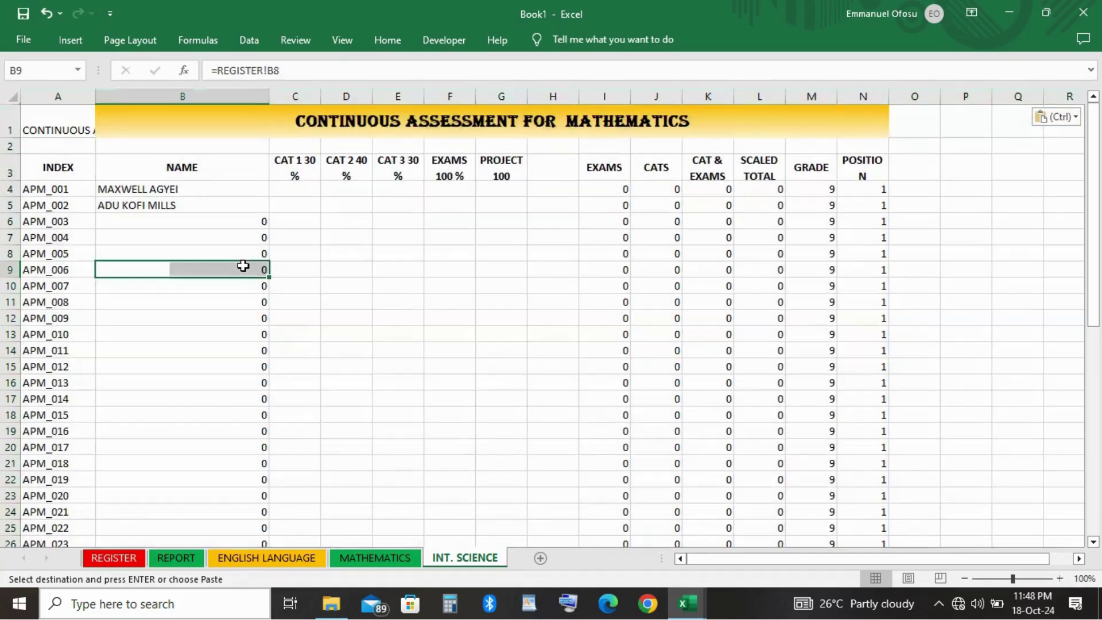
click(75, 122)
key(BackSpace)
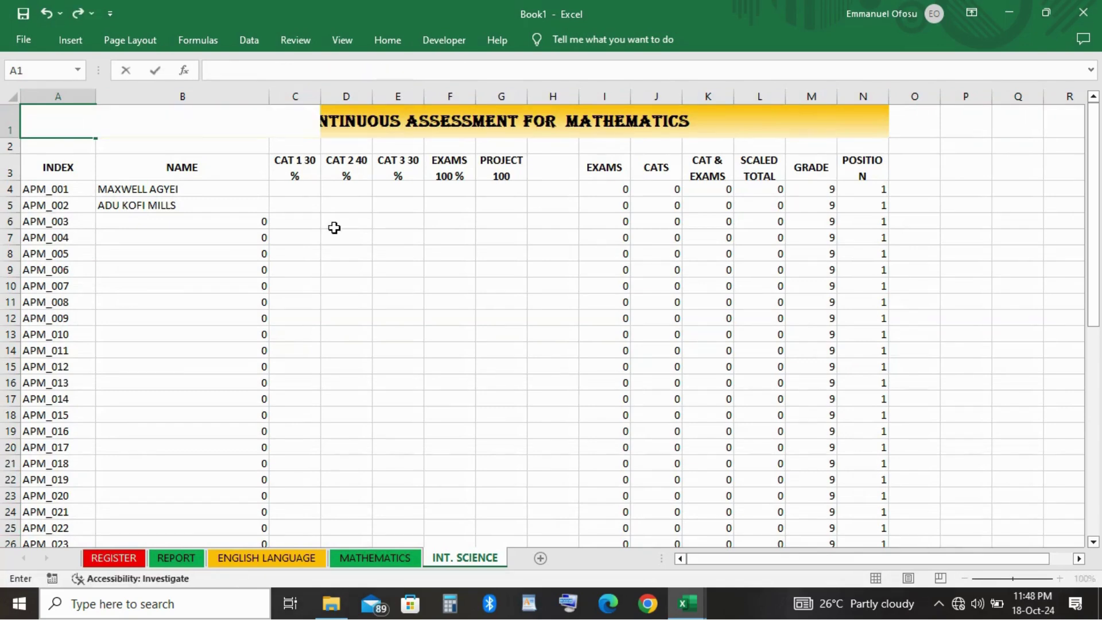
click(376, 277)
click(61, 129)
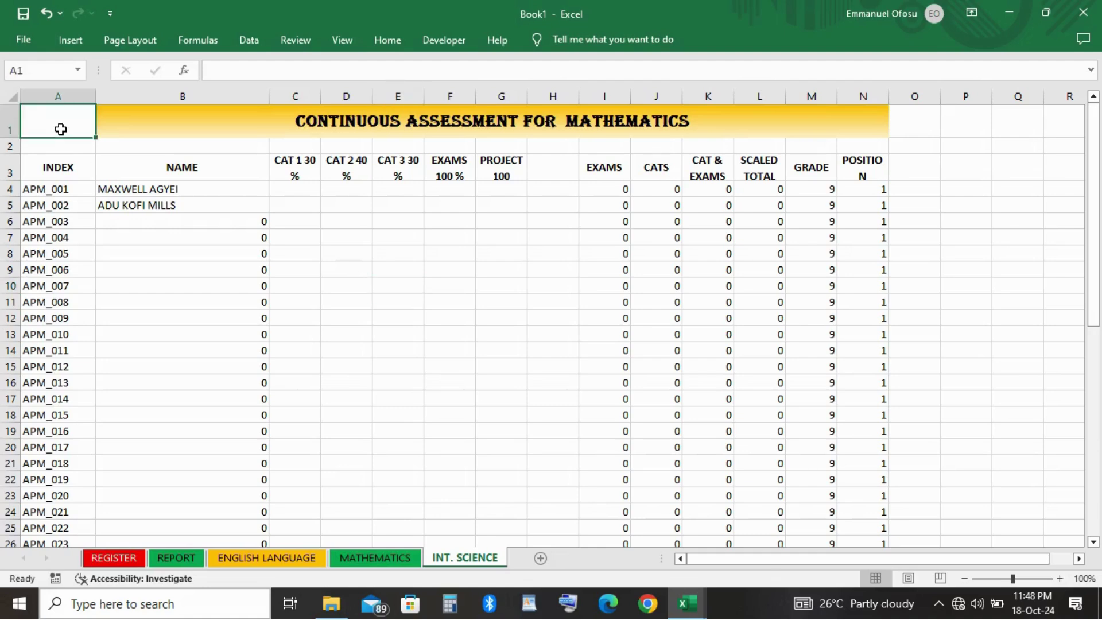
key(shift+Right)
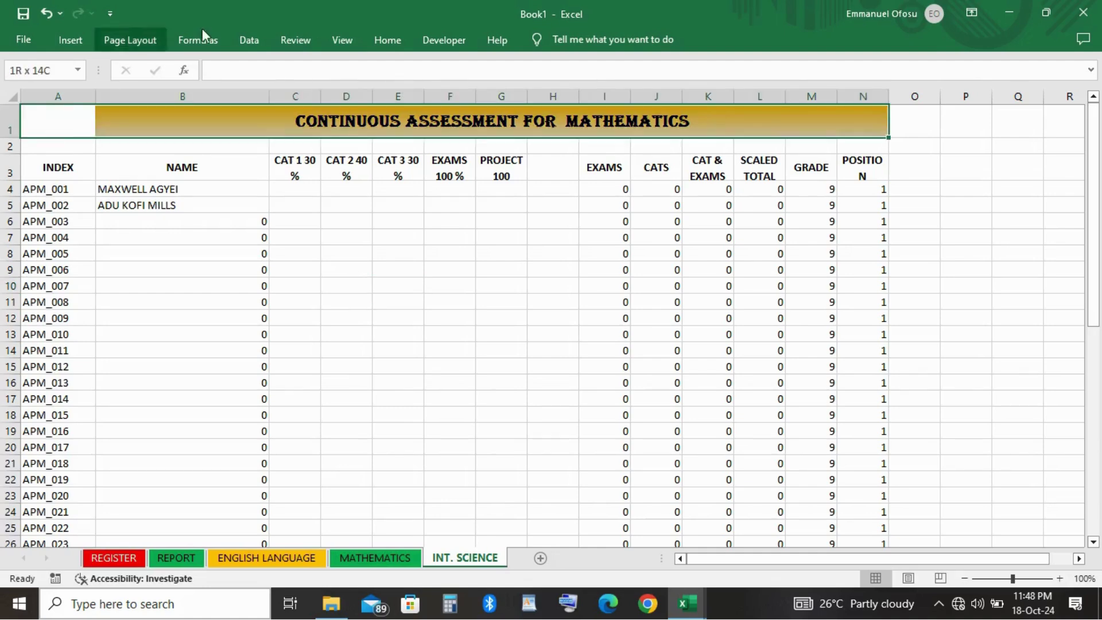
click(405, 43)
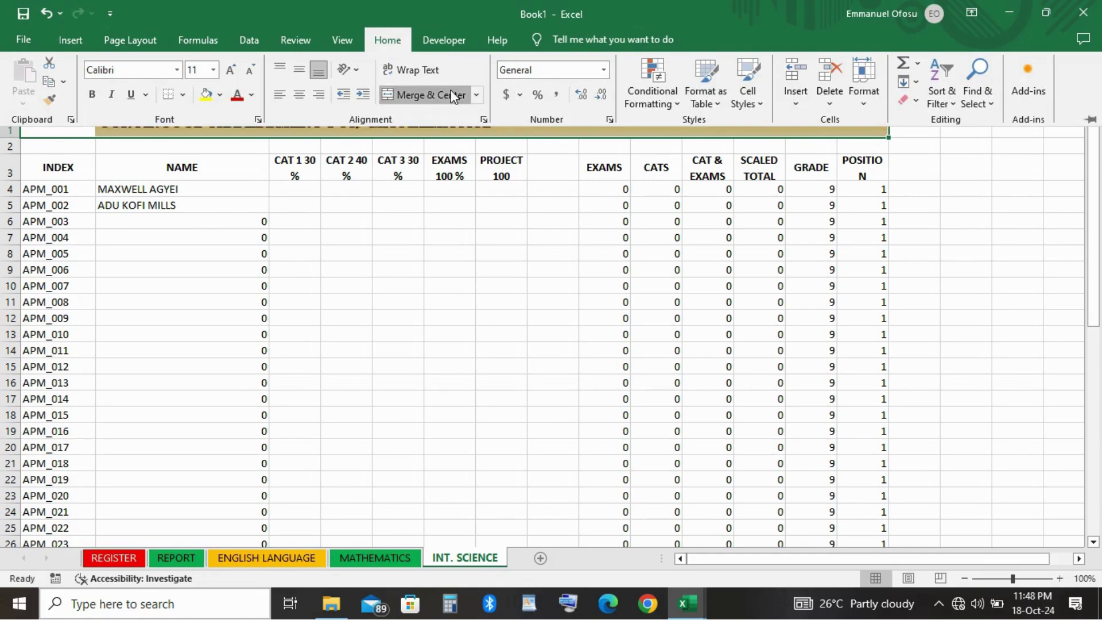
click(452, 93)
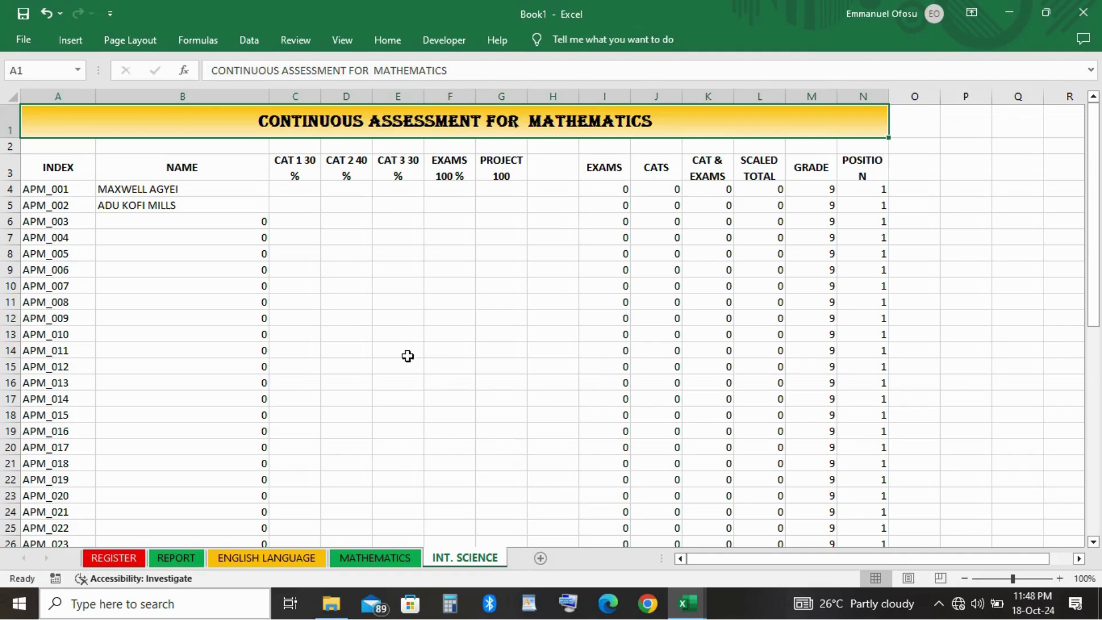
click(11, 96)
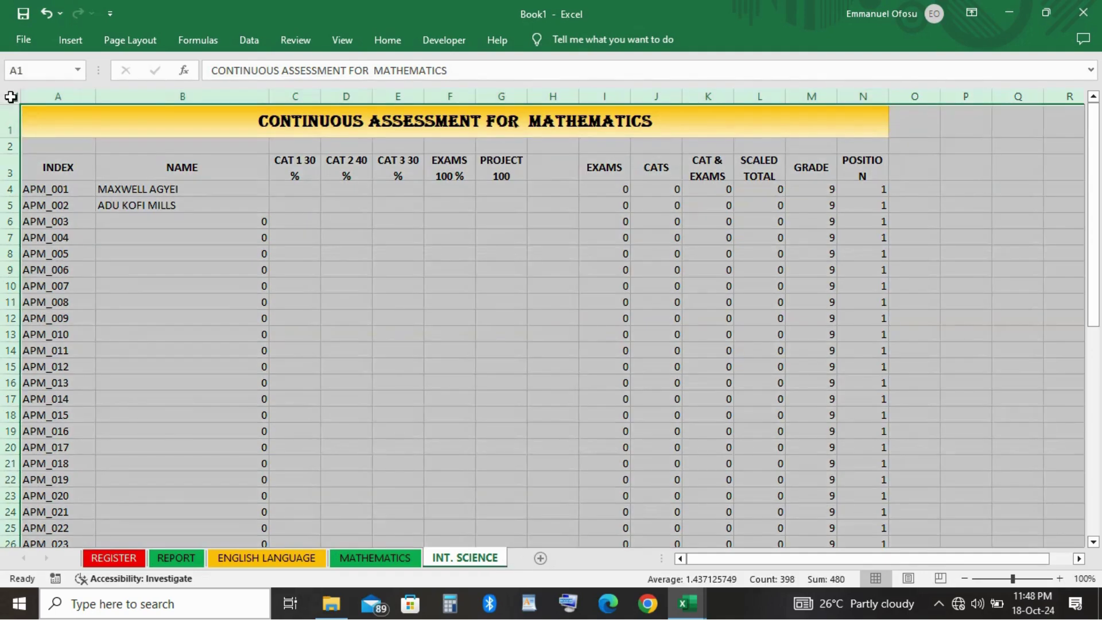
Copy the INT. SCIENCE sheet and add a new Sheet6 named SOCIAL STUDIES.
key(ctrl+c)
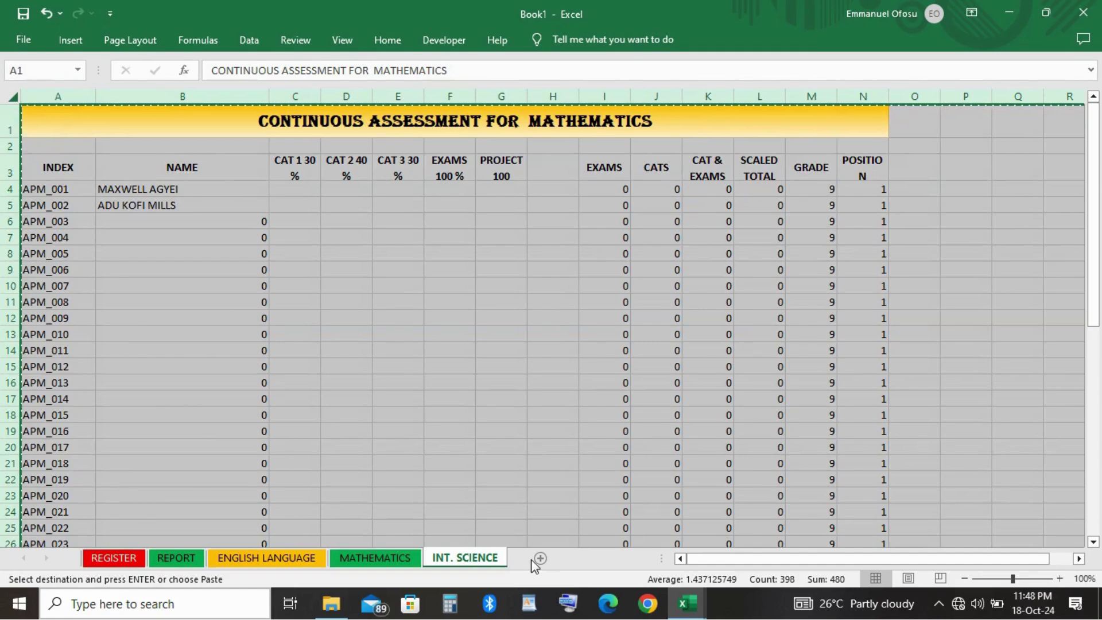
click(539, 558)
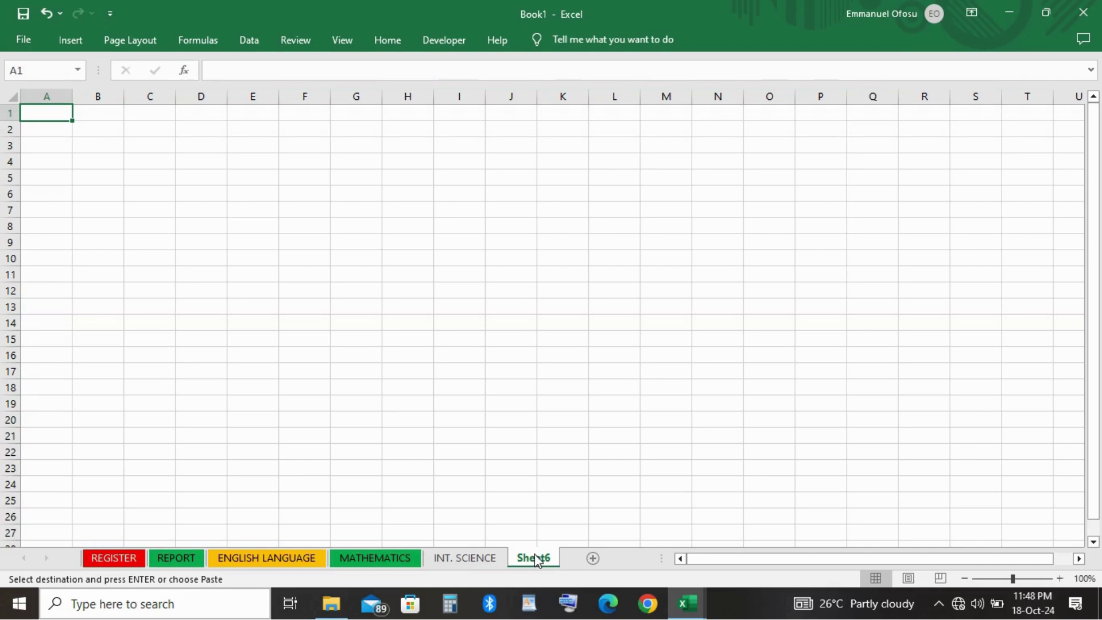
double_click(535, 558)
text(SOCIAL)
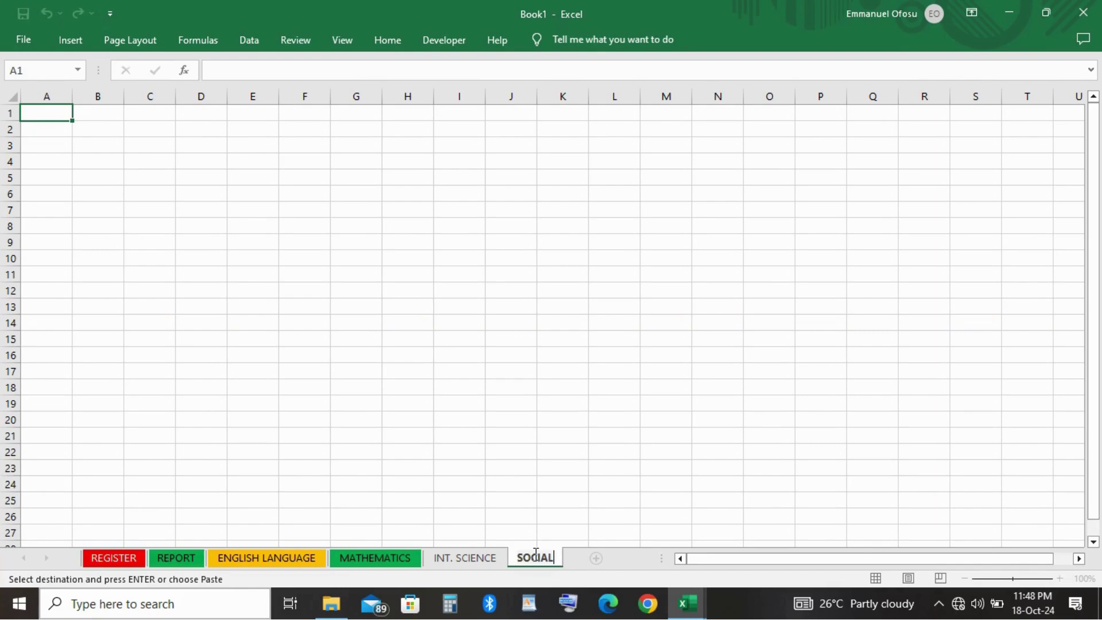
text( STUDIES)
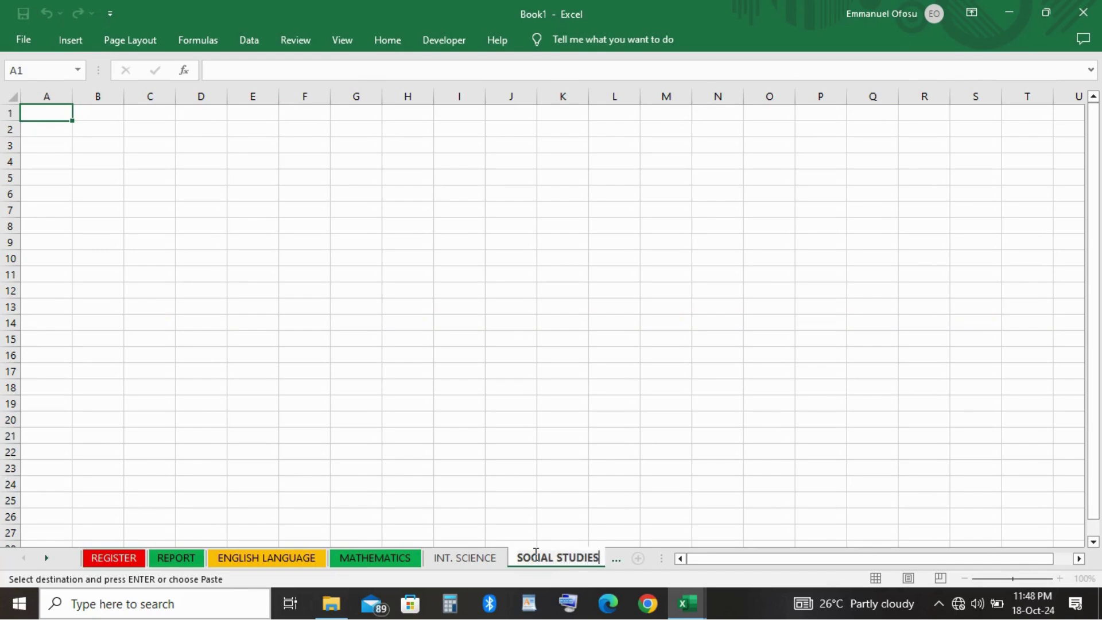
click(509, 435)
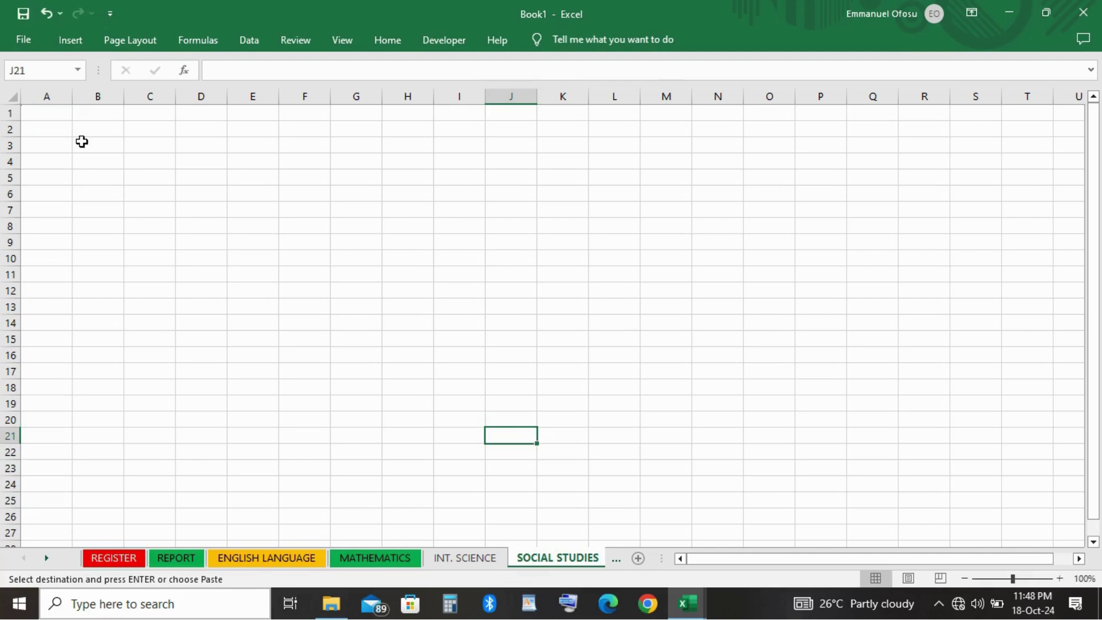
Paste the copied assessment table over the whole SOCIAL STUDIES sheet.
scroll(16, 101, right, 15)
click(16, 101)
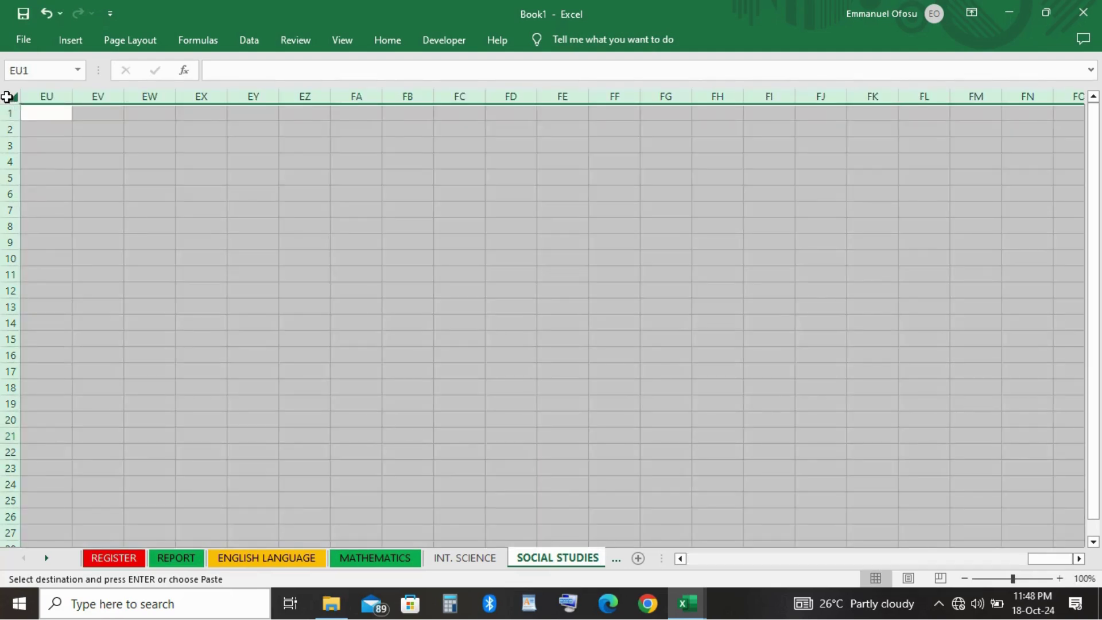
click(13, 96)
key(ctrl+v)
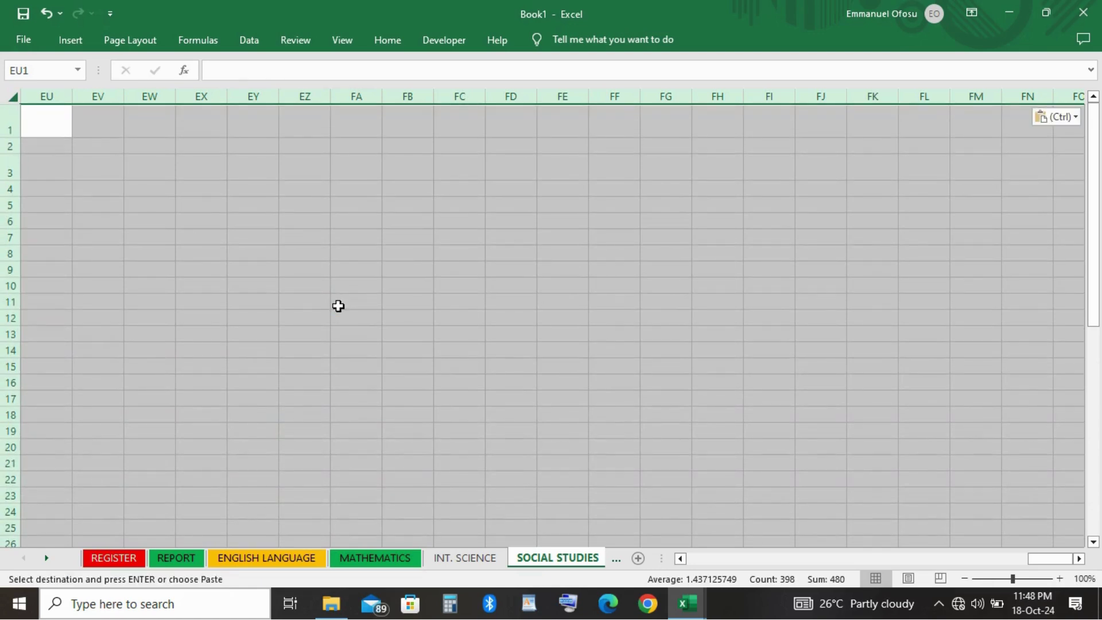
key(ctrl)
click(460, 557)
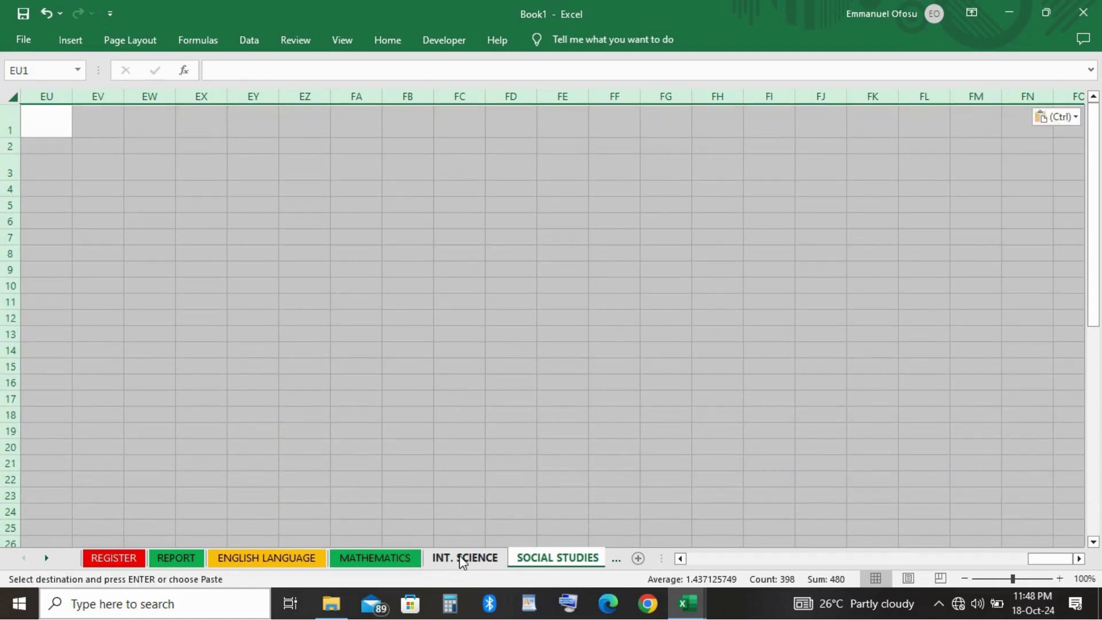
Check the INT. SCIENCE sheet, then paste the table into SOCIAL STUDIES again.
click(464, 558)
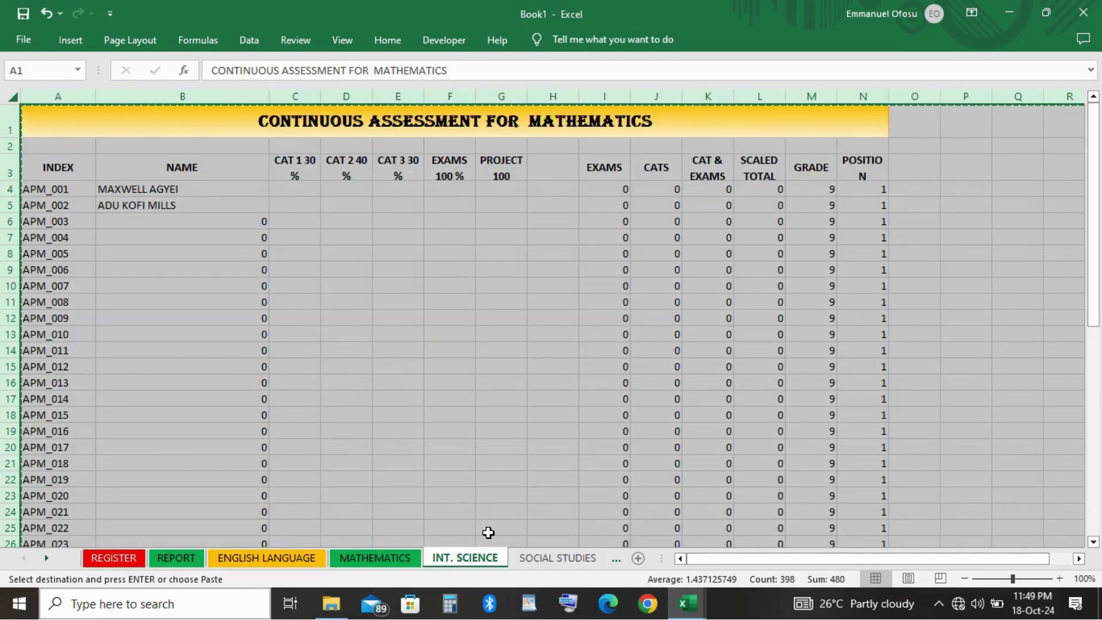
click(536, 561)
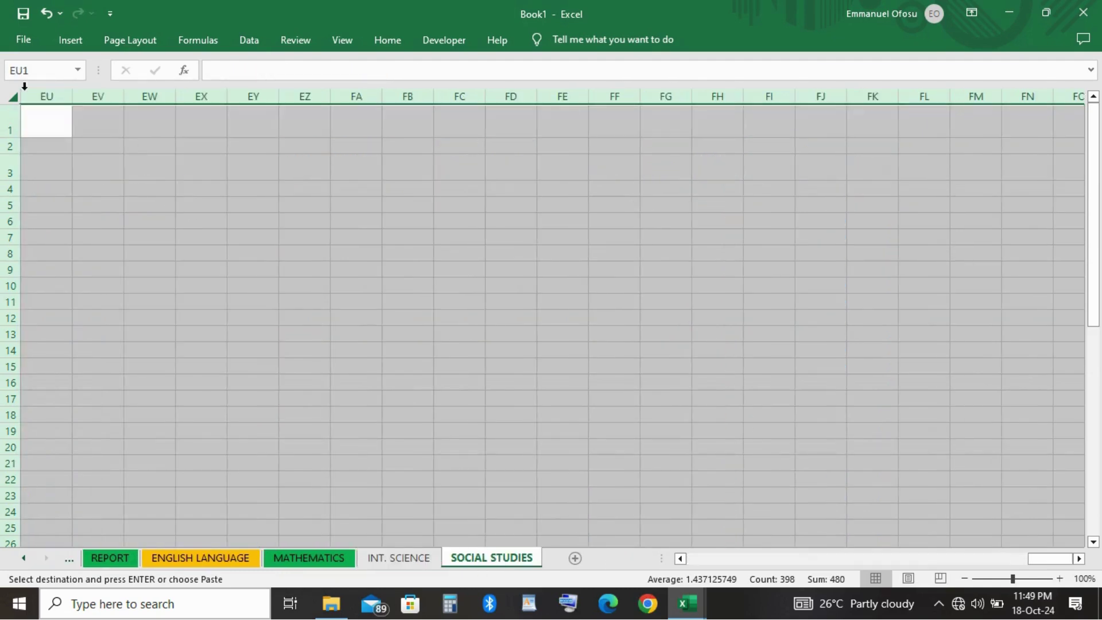
click(13, 94)
key(ctrl+v)
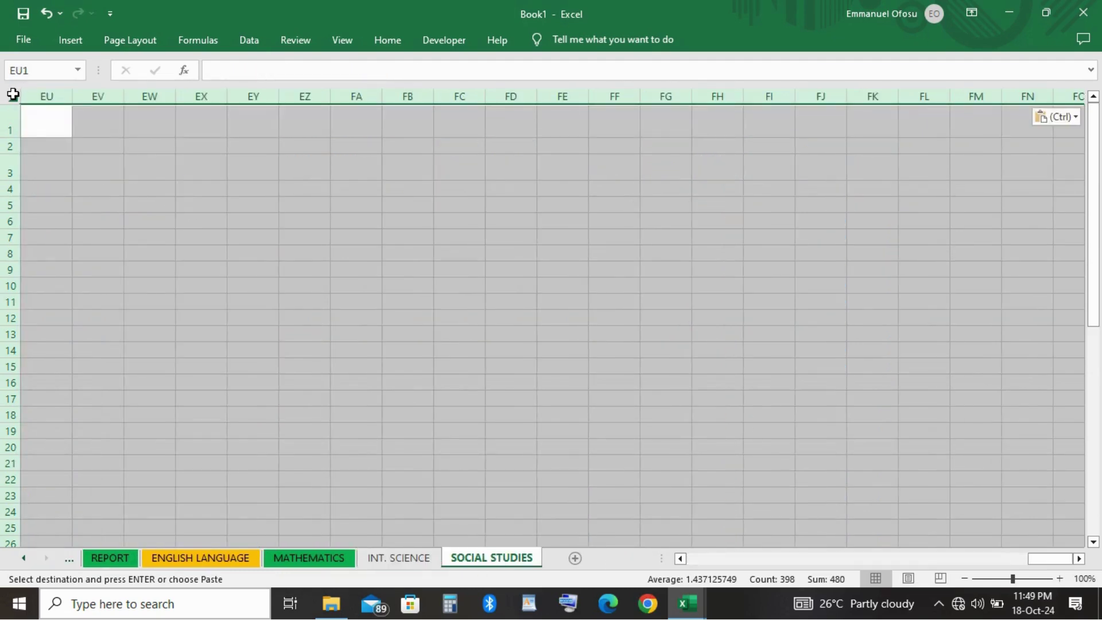
click(188, 300)
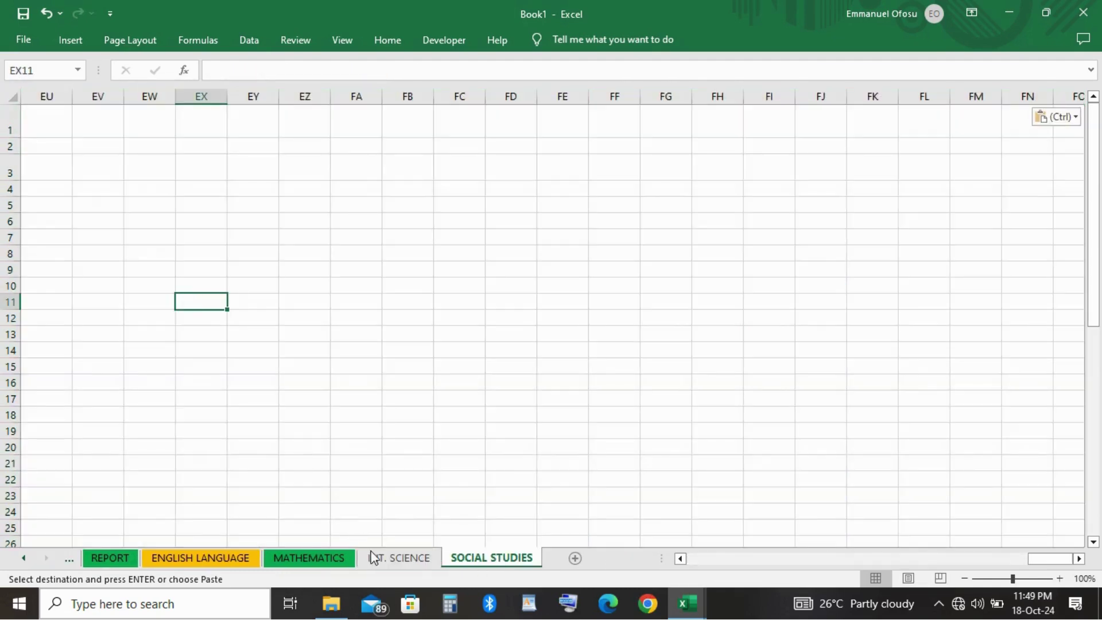
On INT. SCIENCE, cancel an attempted save and copy the entire assessment sheet.
click(407, 566)
click(121, 223)
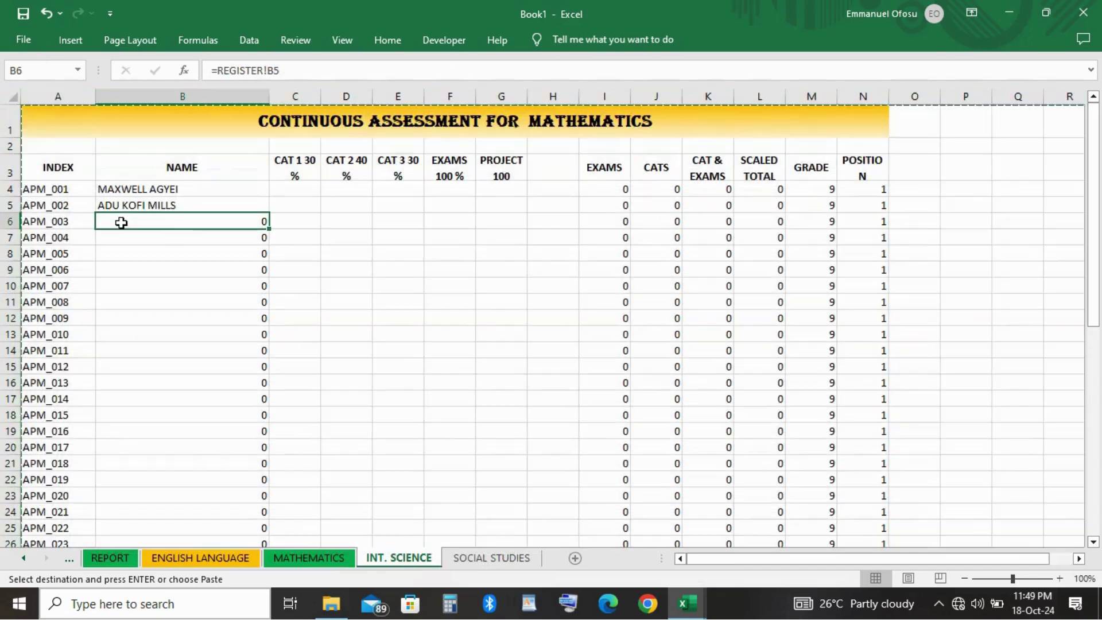
key(ctrl+s)
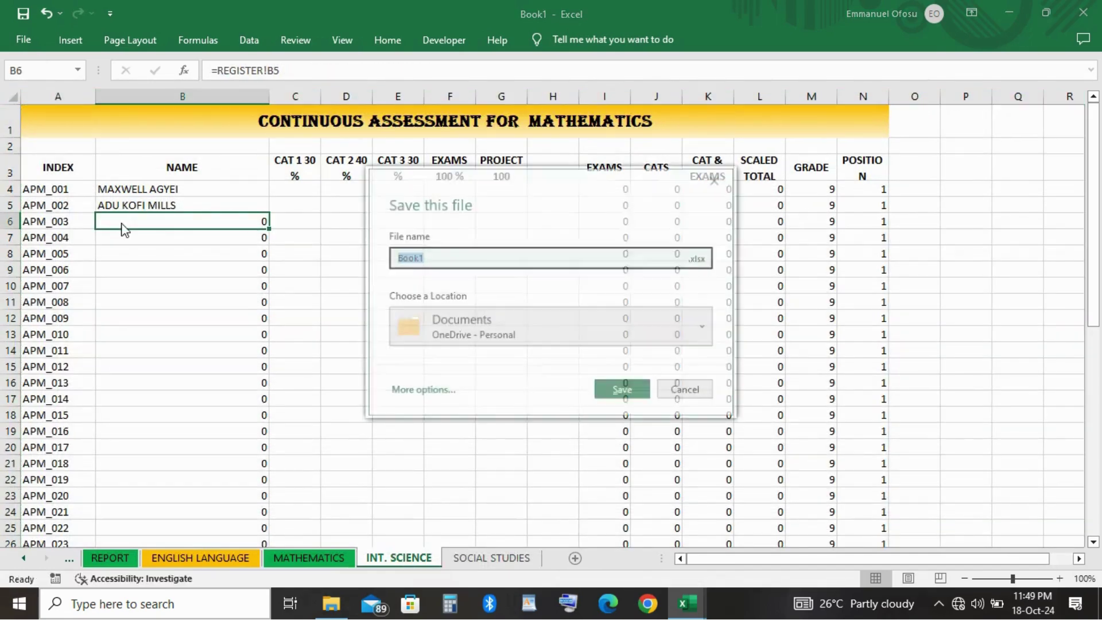
click(708, 391)
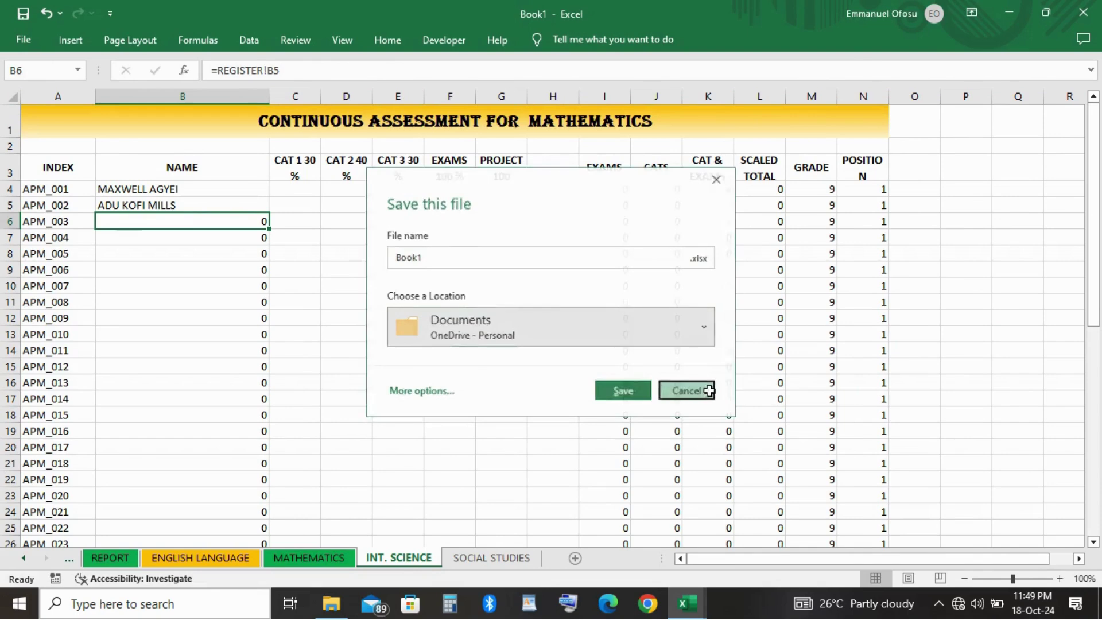
click(12, 92)
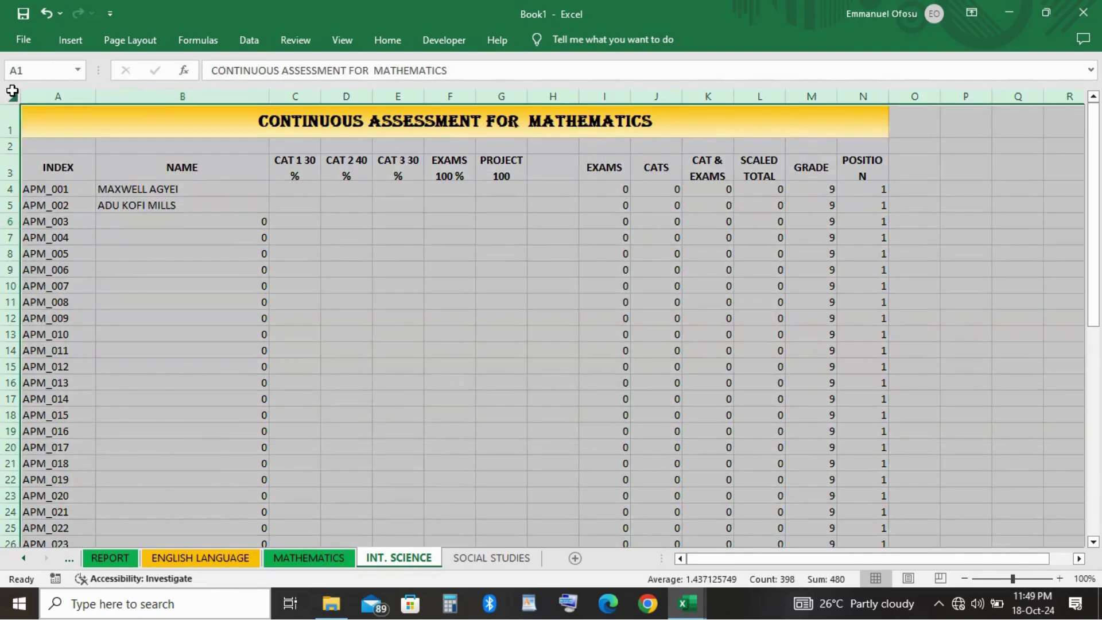
key(ctrl+c)
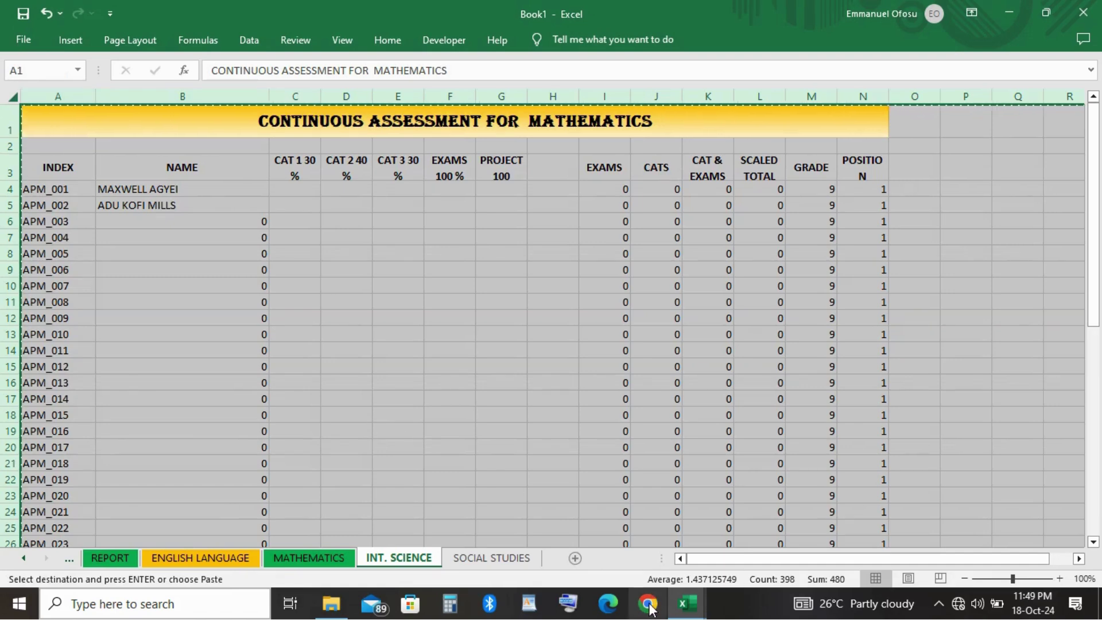
Attempt pasting the assessment sheet into SOCIAL STUDIES, dismissing the paste-into-A1 warning.
mouse_move(689, 613)
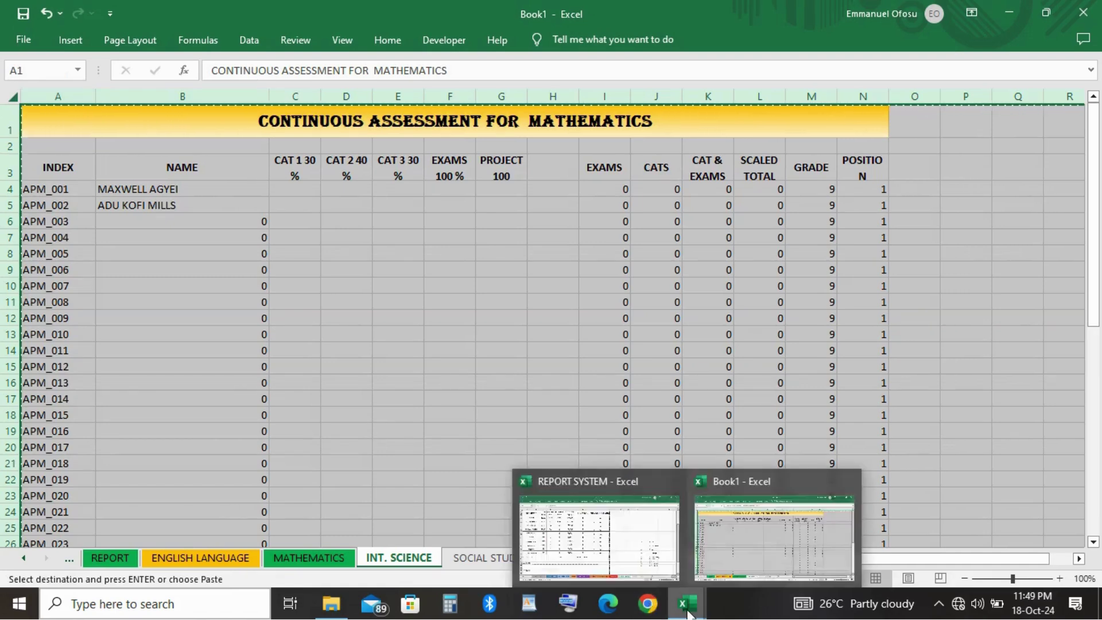
click(474, 564)
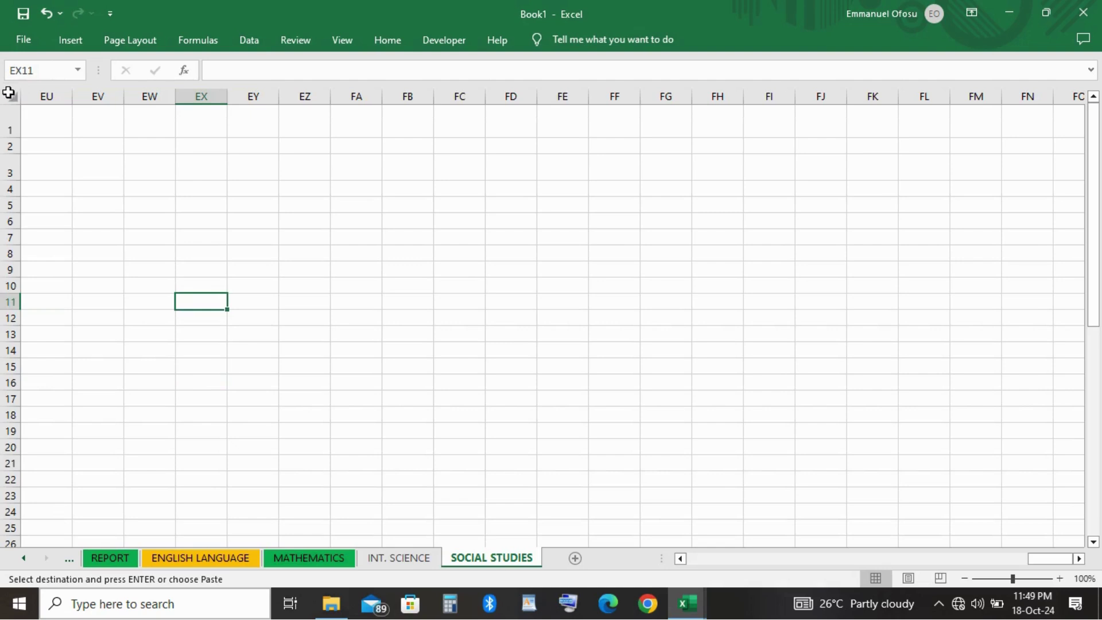
click(8, 97)
key(ctrl+v)
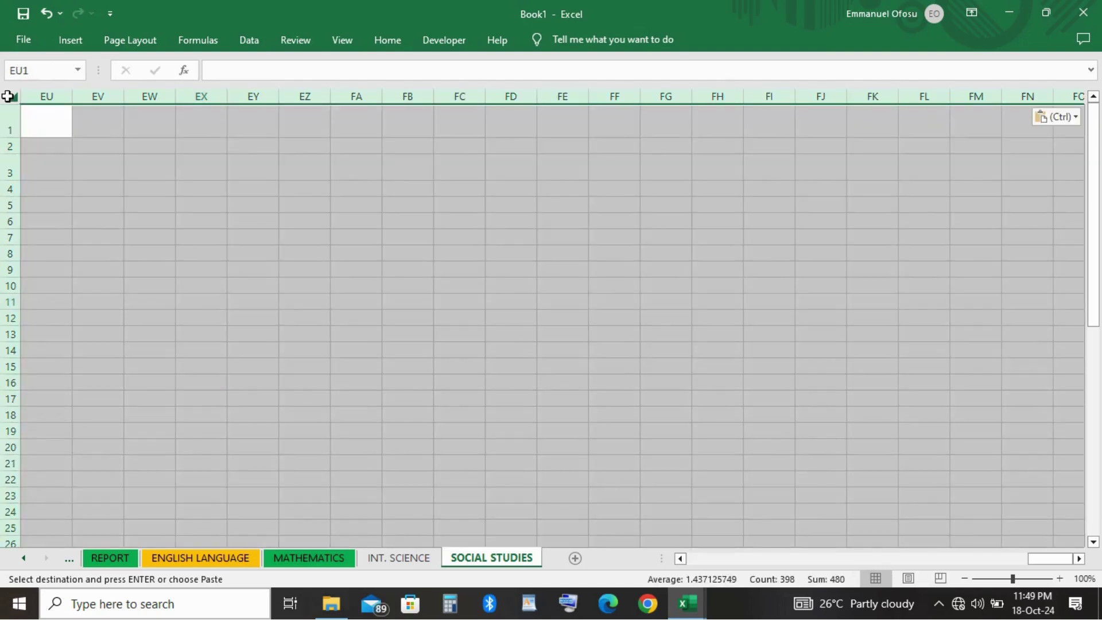
click(130, 237)
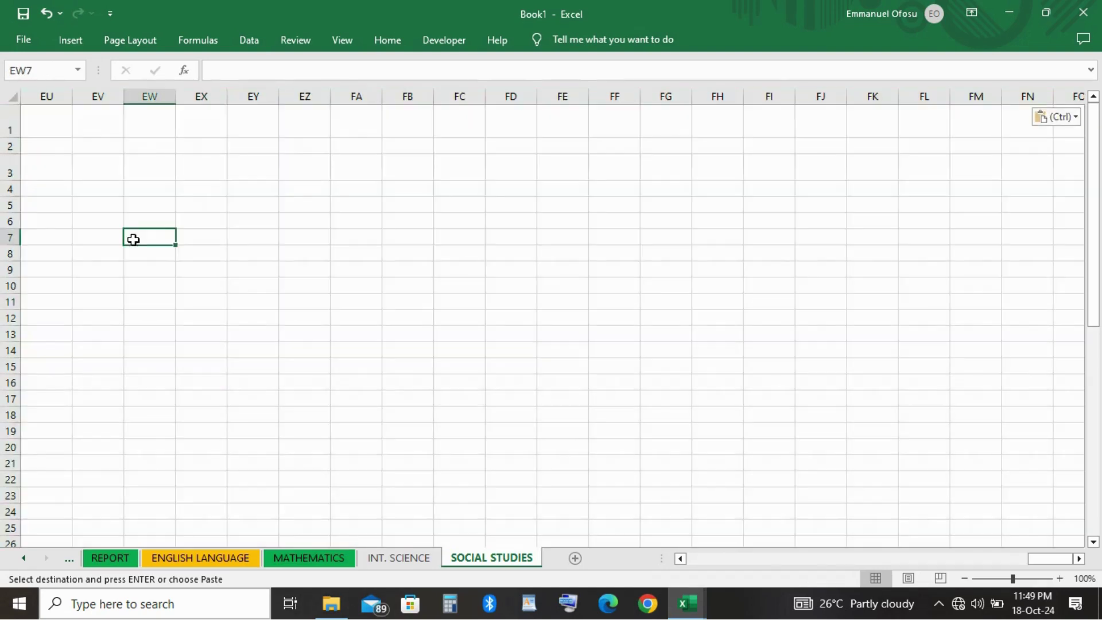
click(44, 128)
key(ctrl+v)
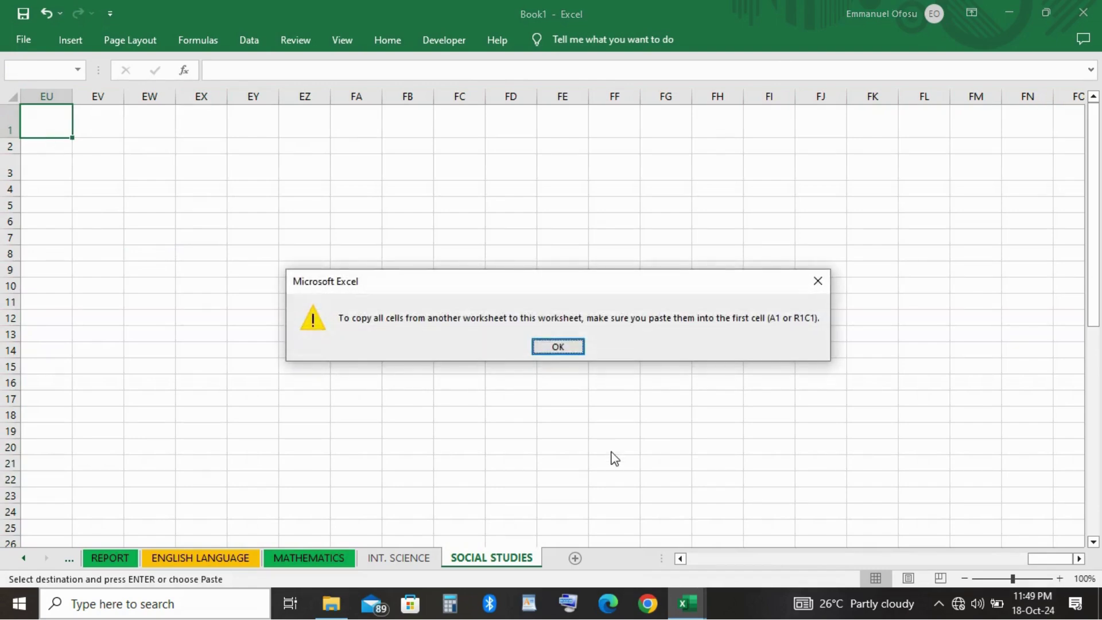
click(563, 348)
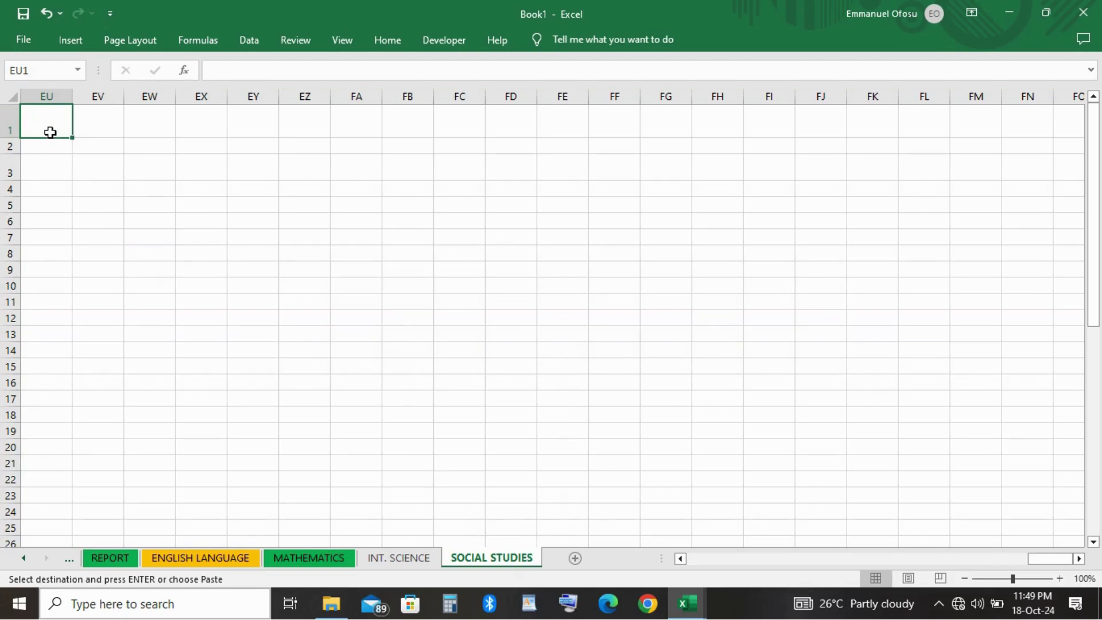
key(ctrl+a)
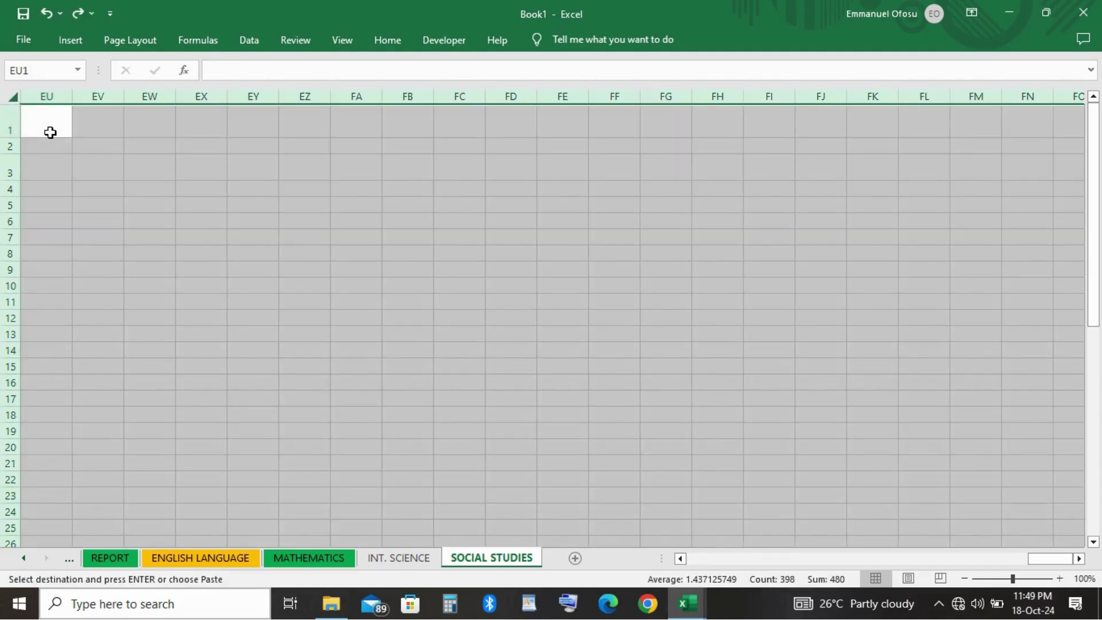
click(123, 222)
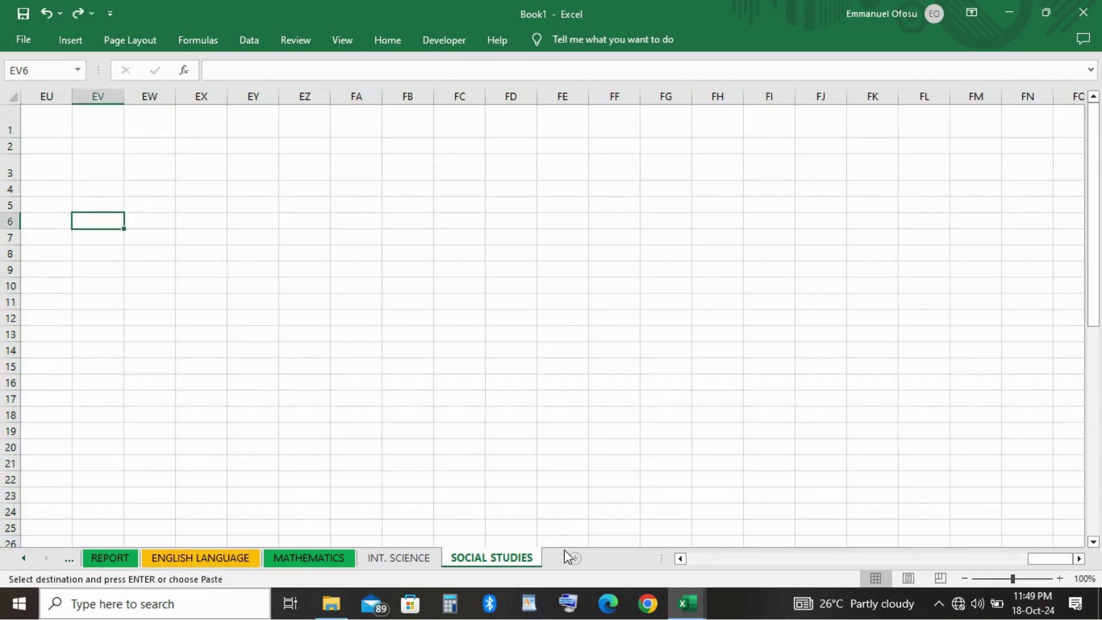
Permanently delete the empty SOCIAL STUDIES sheet via its tab's context menu.
right_click(500, 556)
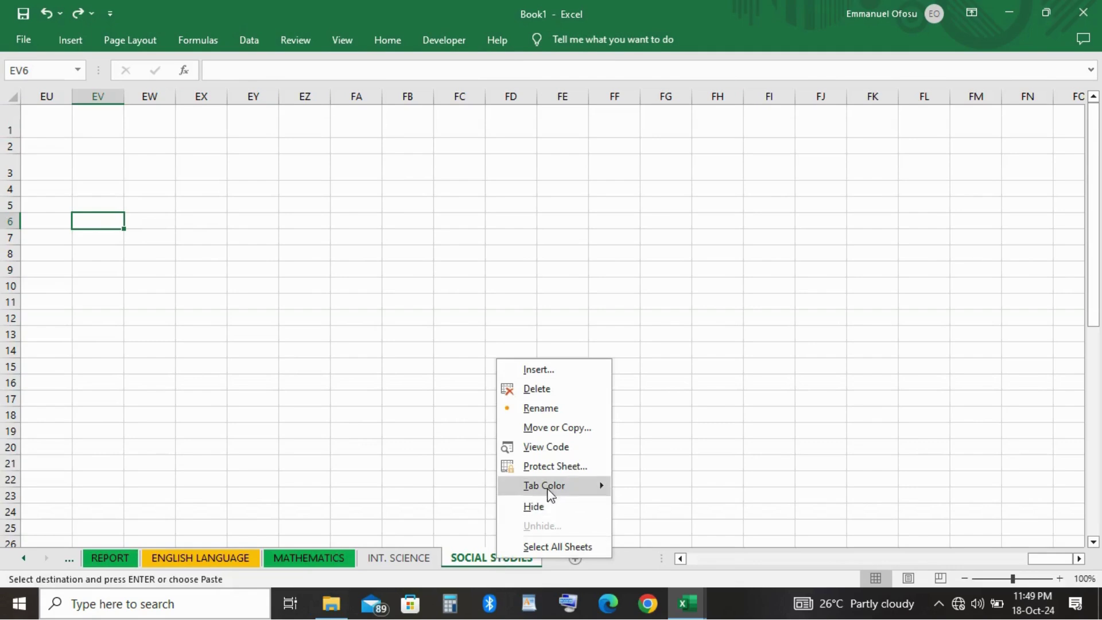
click(541, 391)
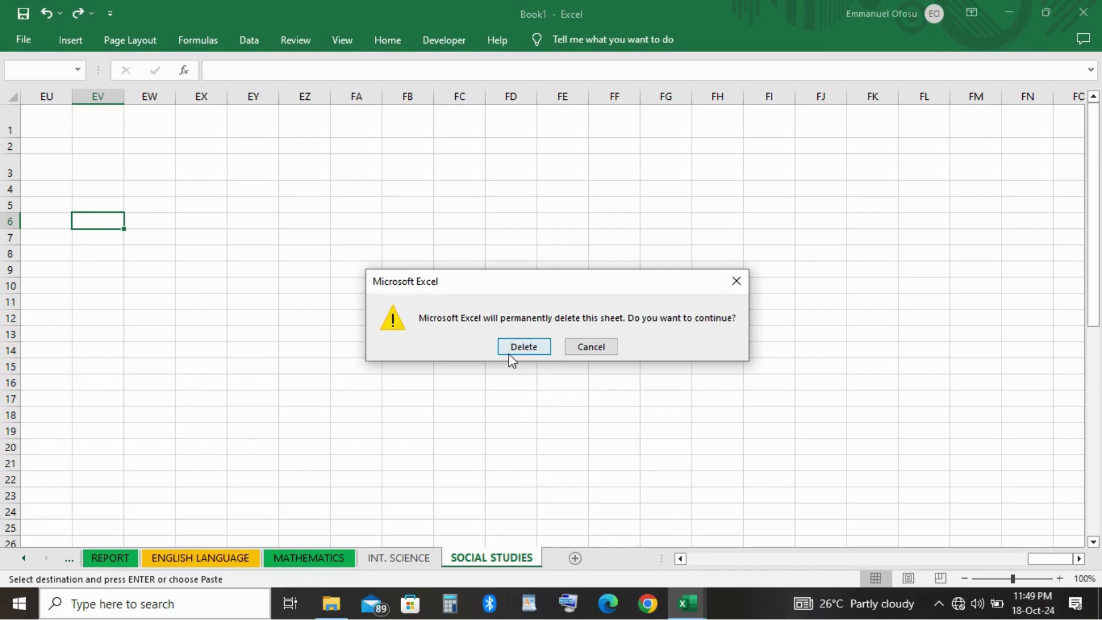
click(515, 348)
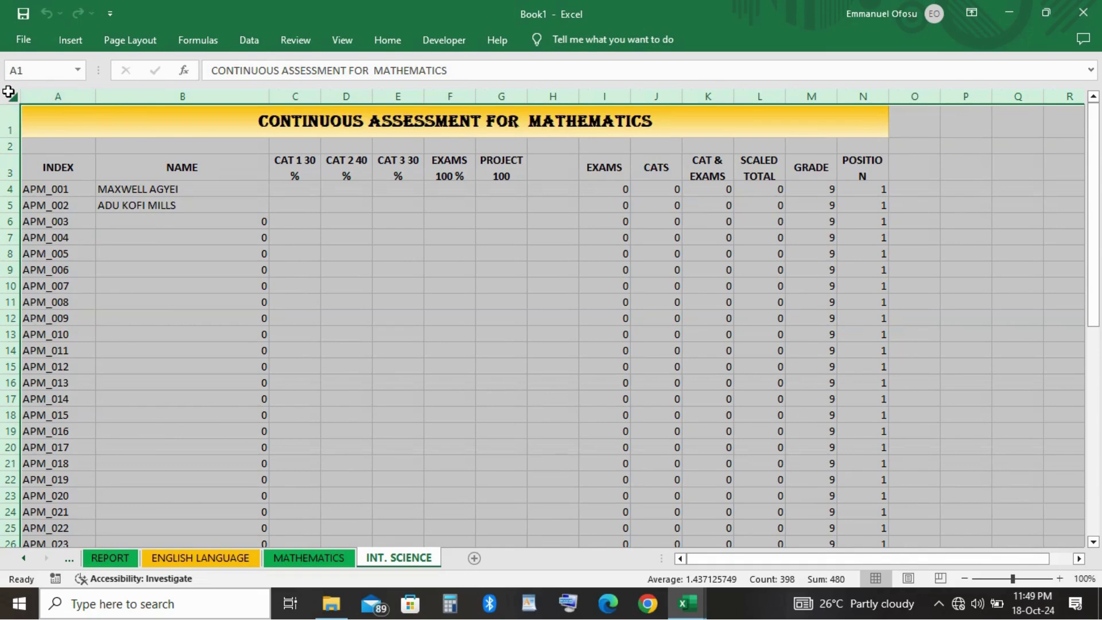
Copy INT. SCIENCE into a new Sheet7 by pasting over its whole grid.
key(ctrl+c)
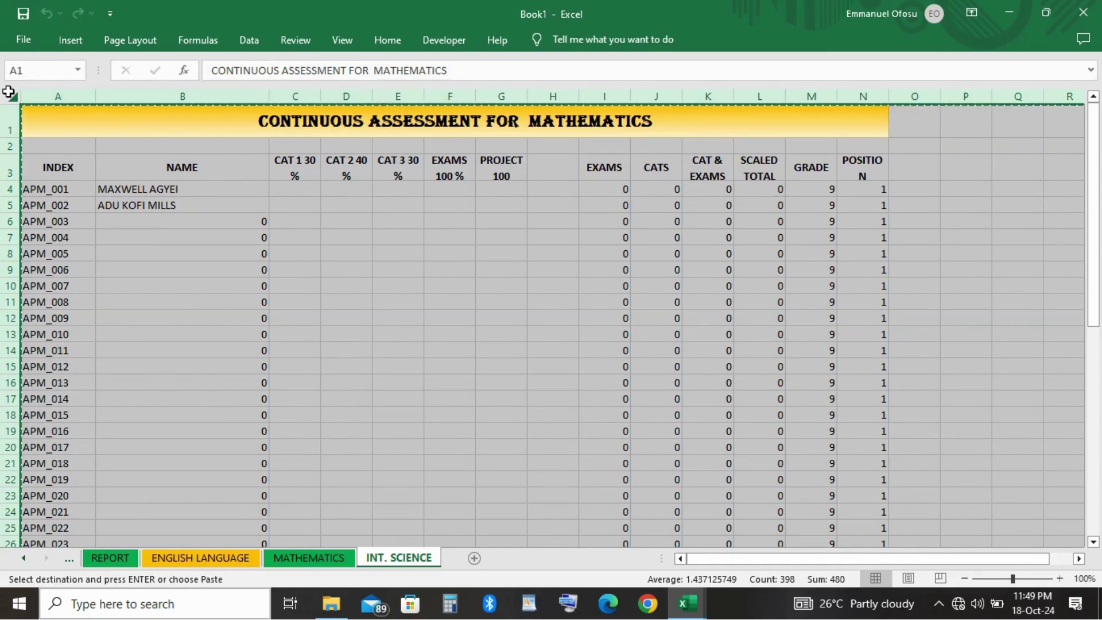
click(474, 558)
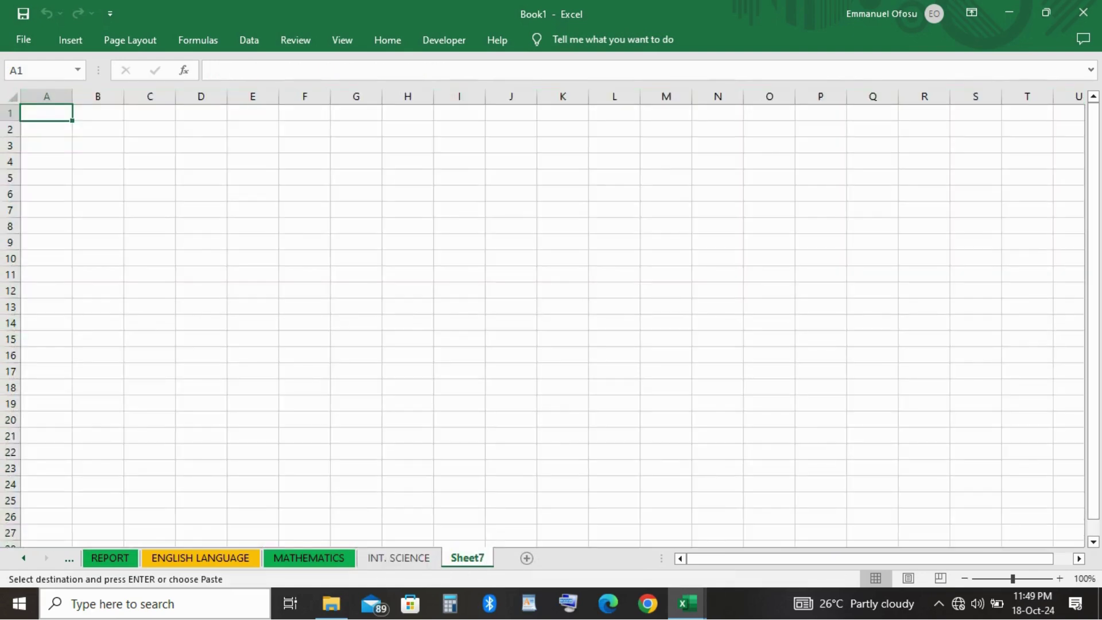
click(11, 98)
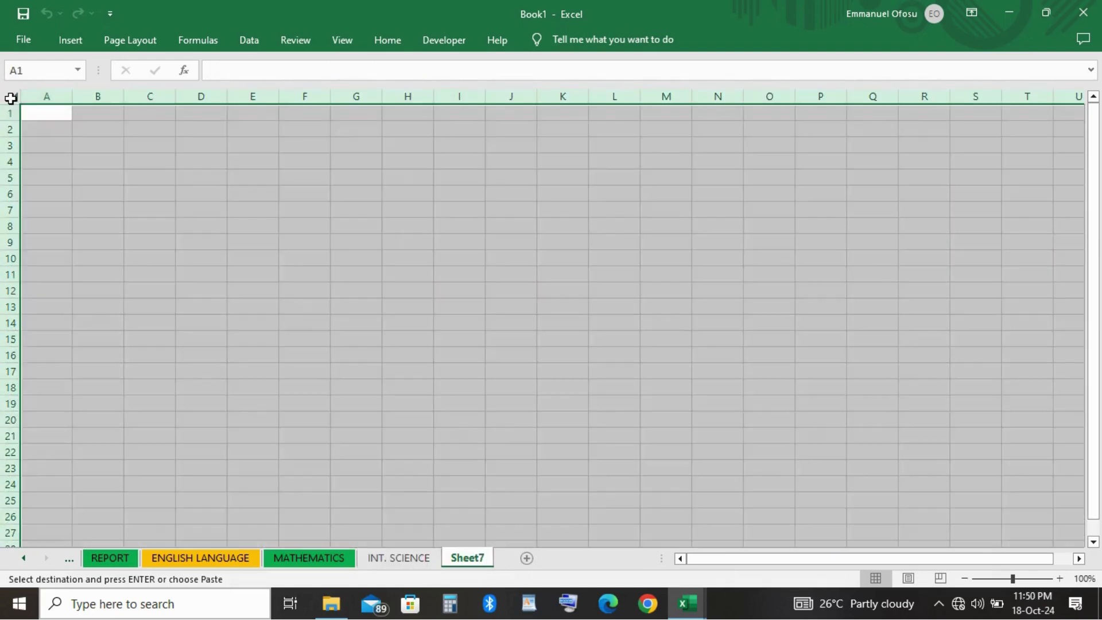
key(ctrl+v)
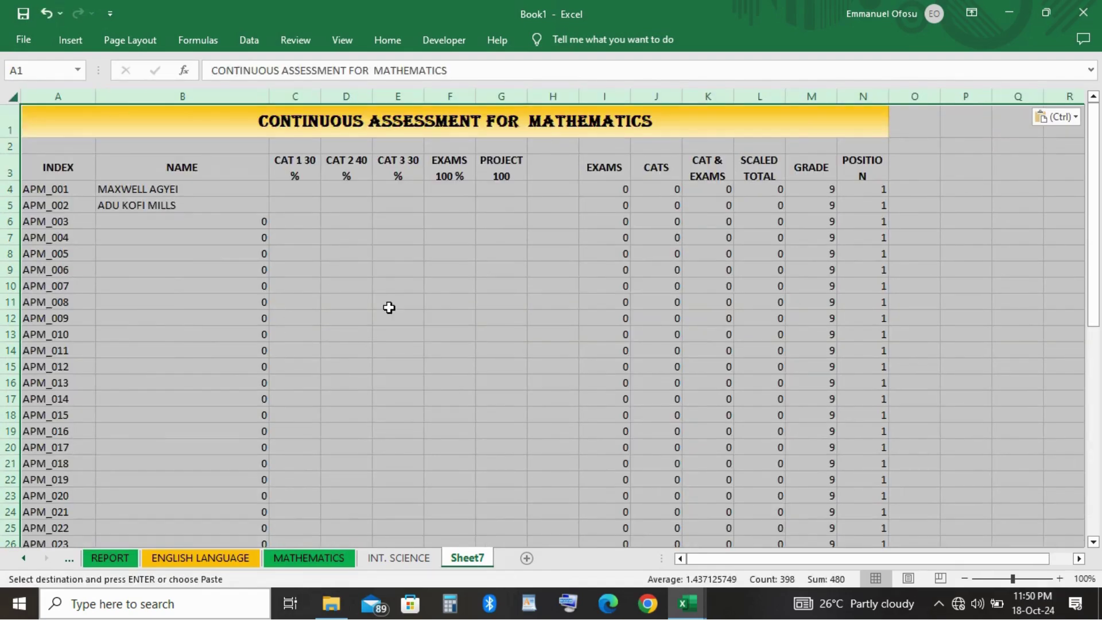
click(414, 560)
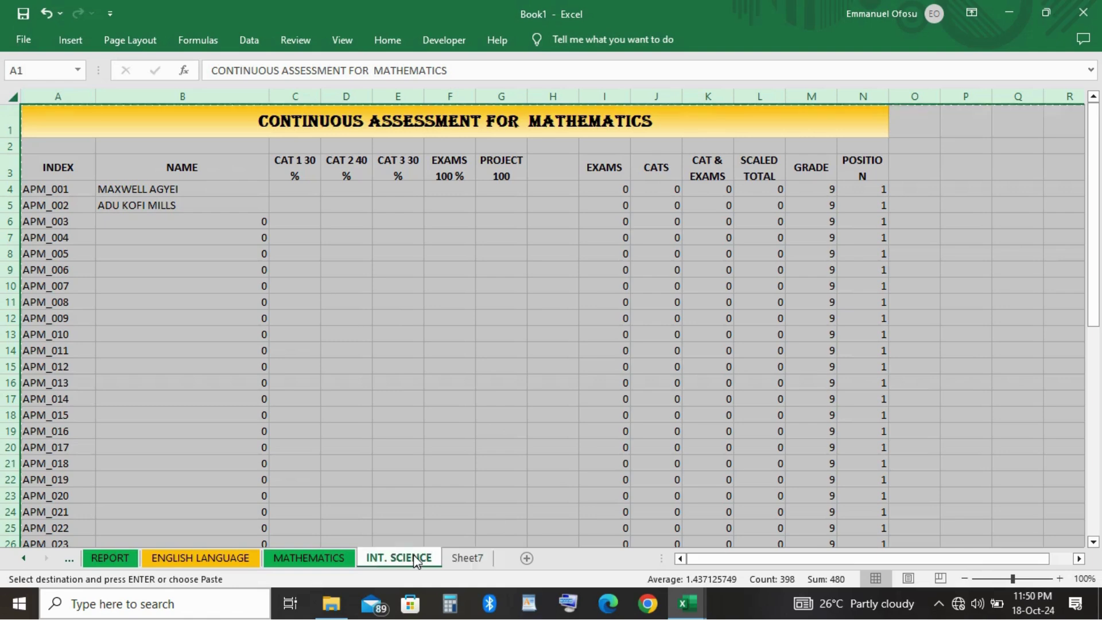
Select MATHEMATICS in the A1 title and begin retyping it as INT.
double_click(589, 127)
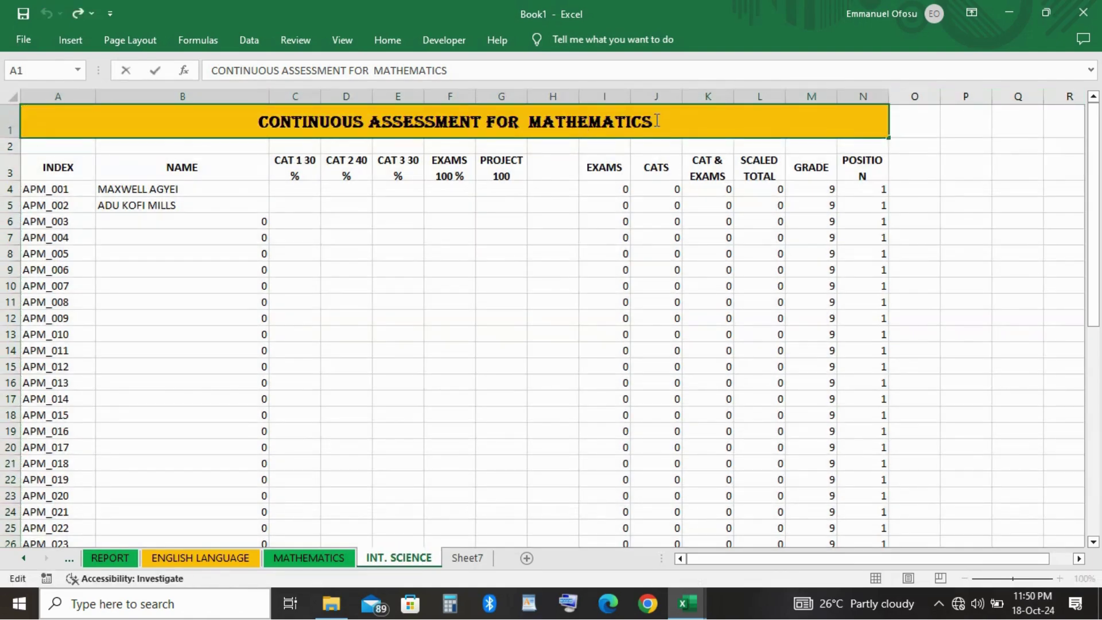
drag(658, 121, 531, 120)
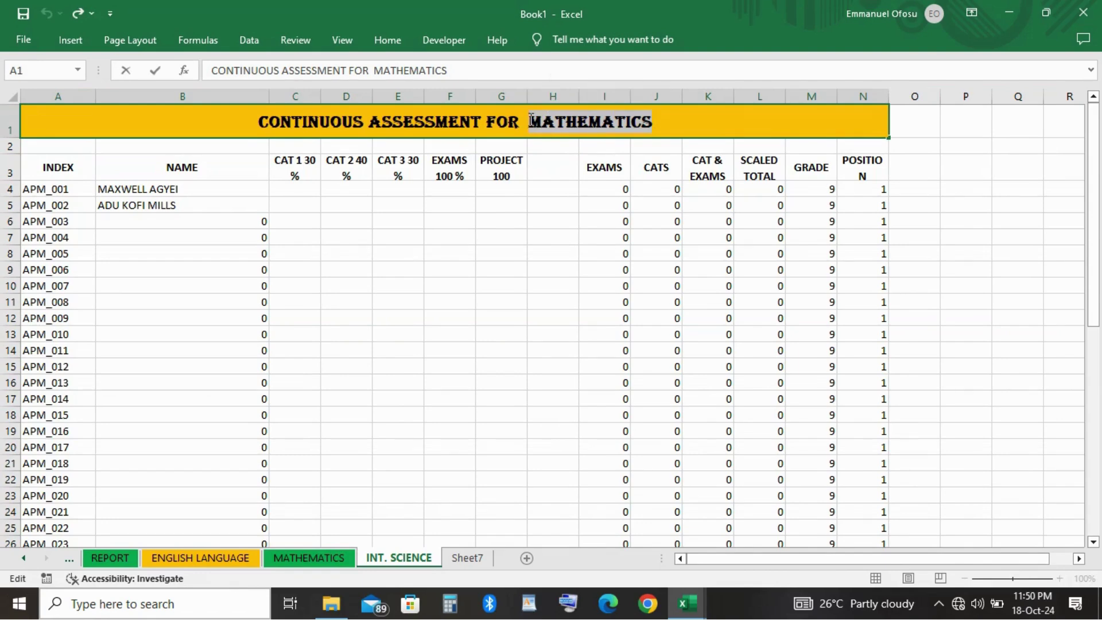
text(iN)
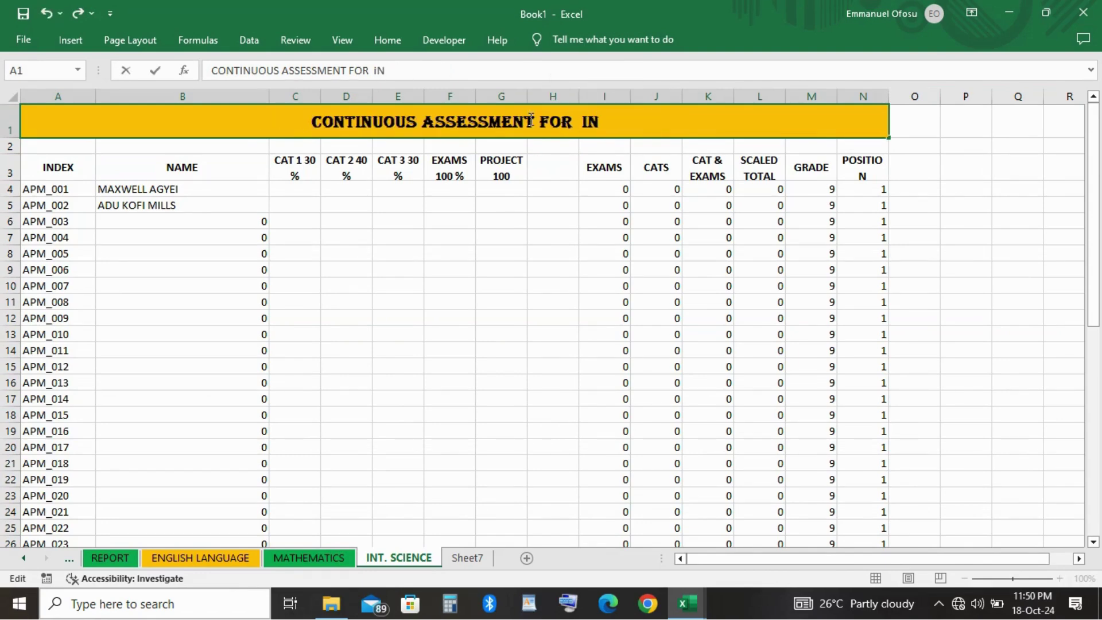
text(T)
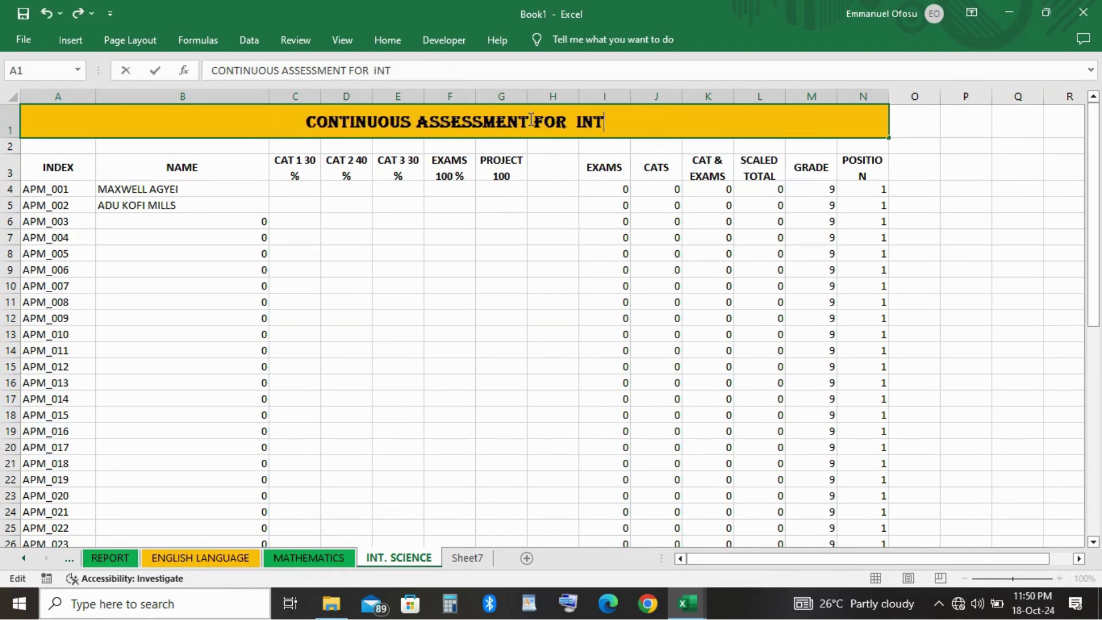